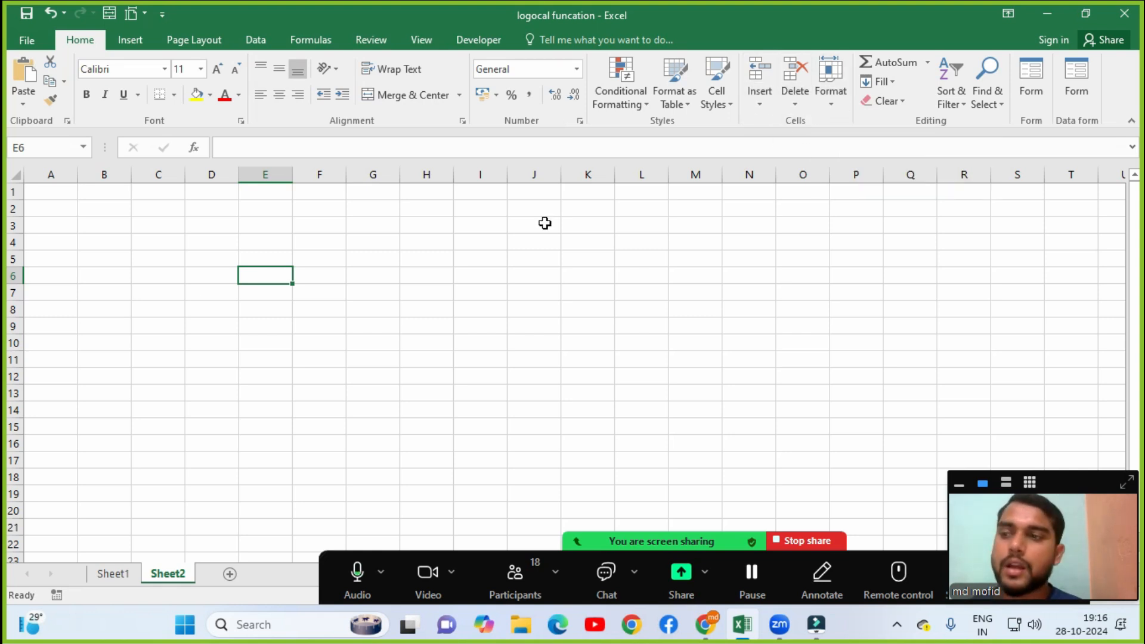
# Open the Book1 (Autosaved) All Short Cut Formula workbook from File > Open's Recent list.
pyautogui.click(44, 38)
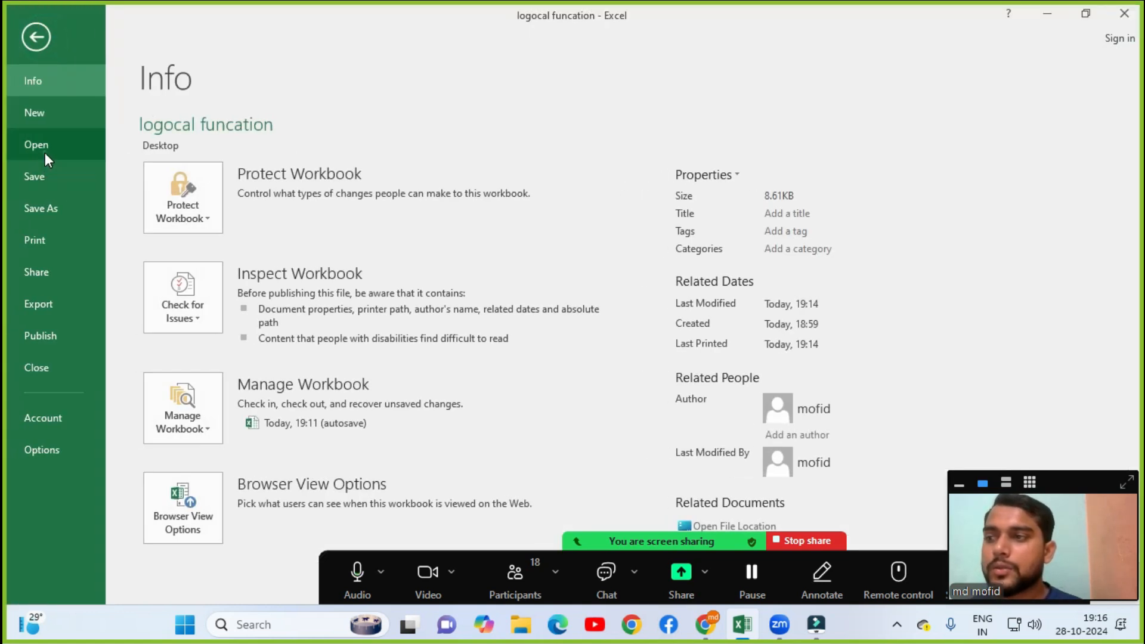
pyautogui.click(43, 150)
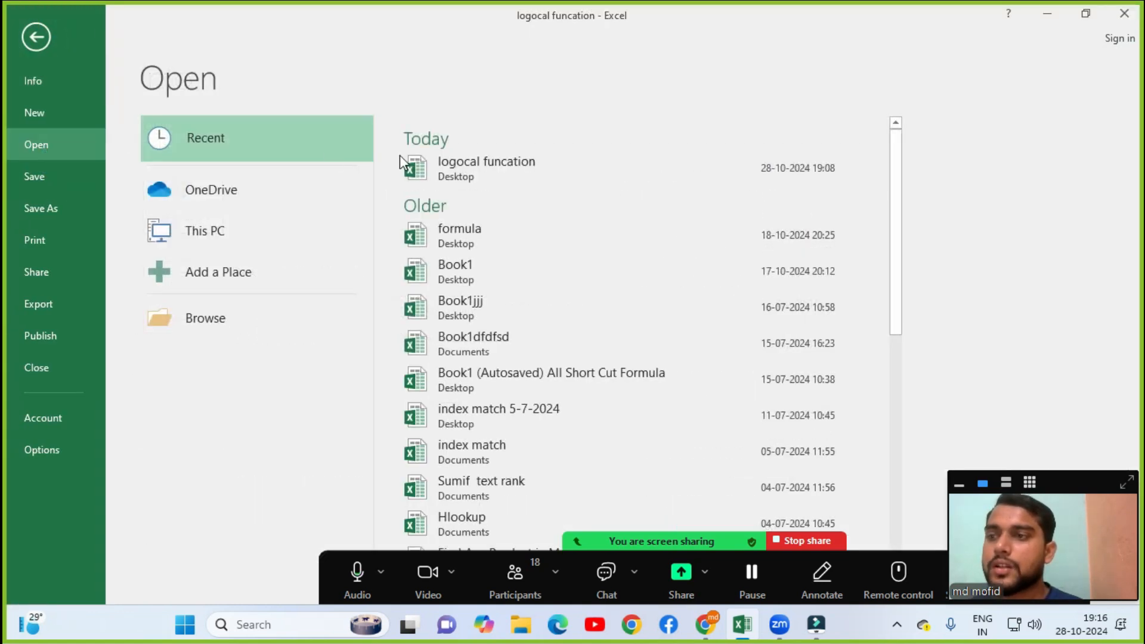
pyautogui.click(446, 373)
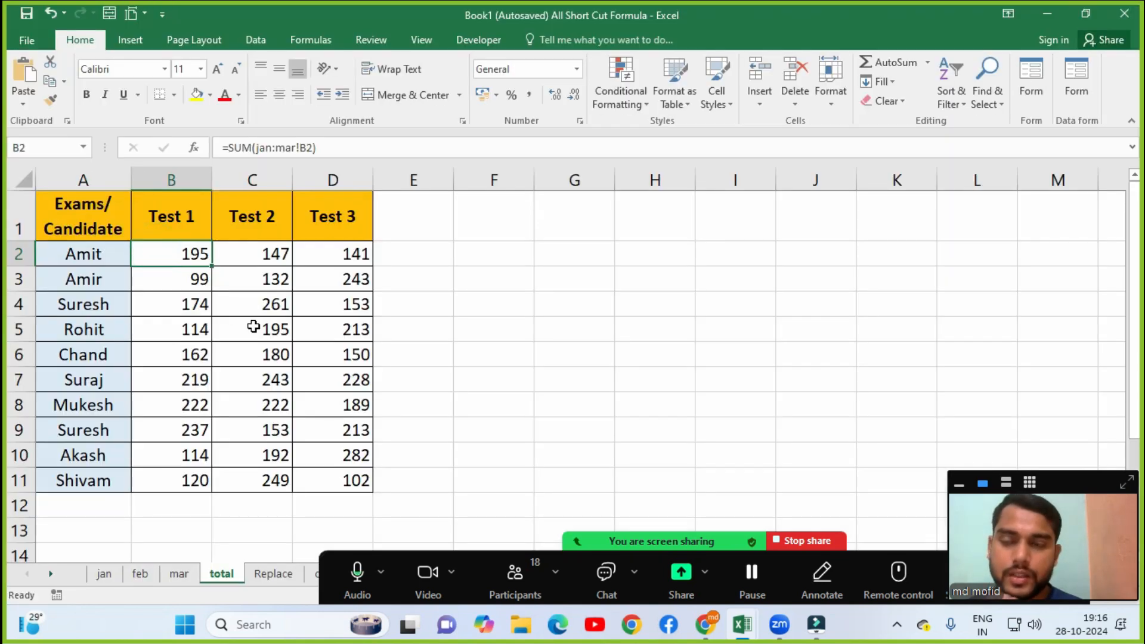
pyautogui.click(750, 107)
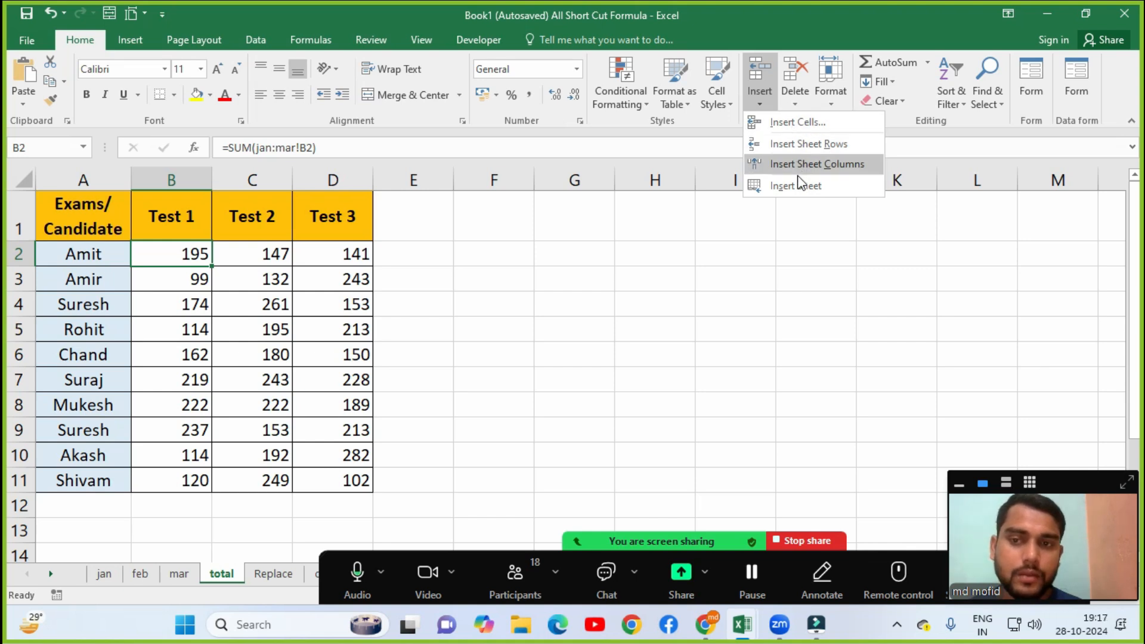
pyautogui.click(103, 291)
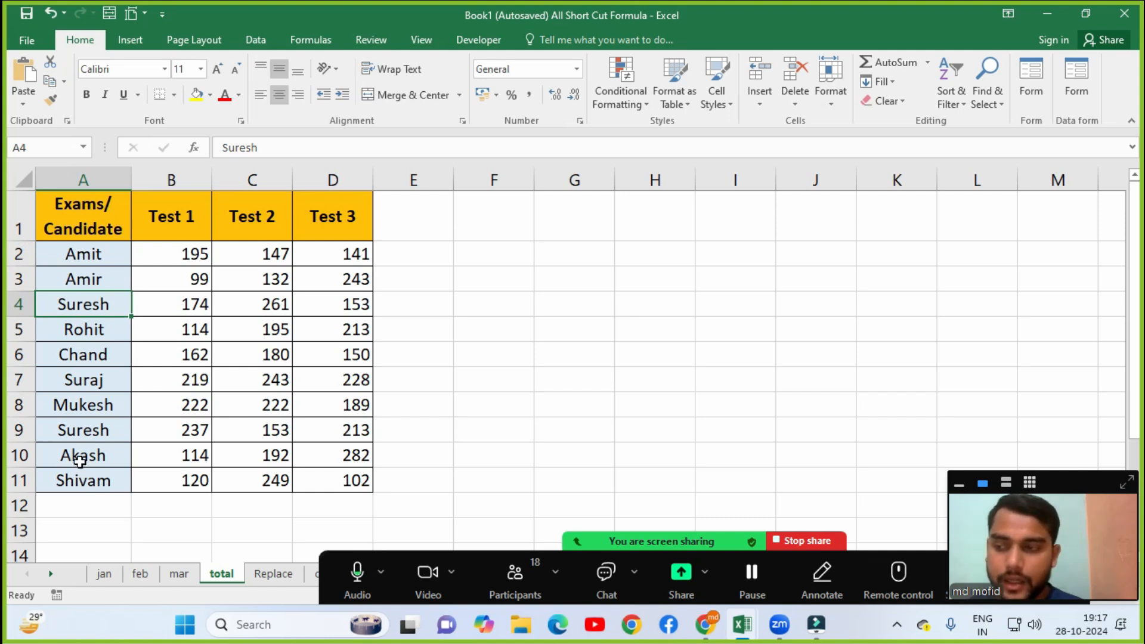
pyautogui.click(64, 340)
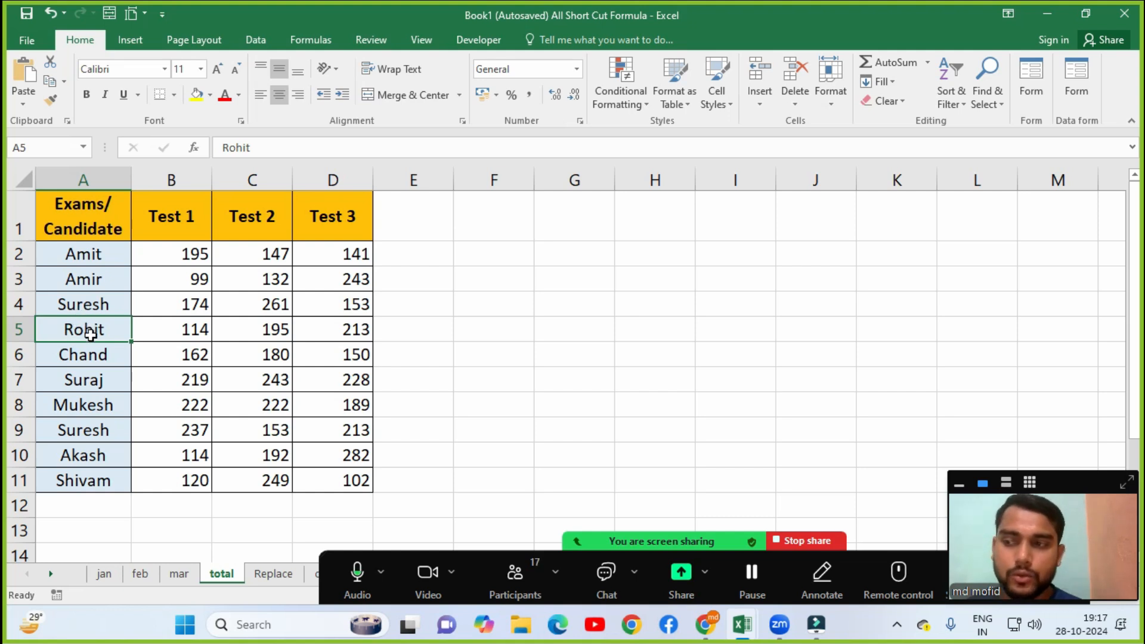
# Insert a blank sheet row at row 5, above Rohit.
pyautogui.click(759, 101)
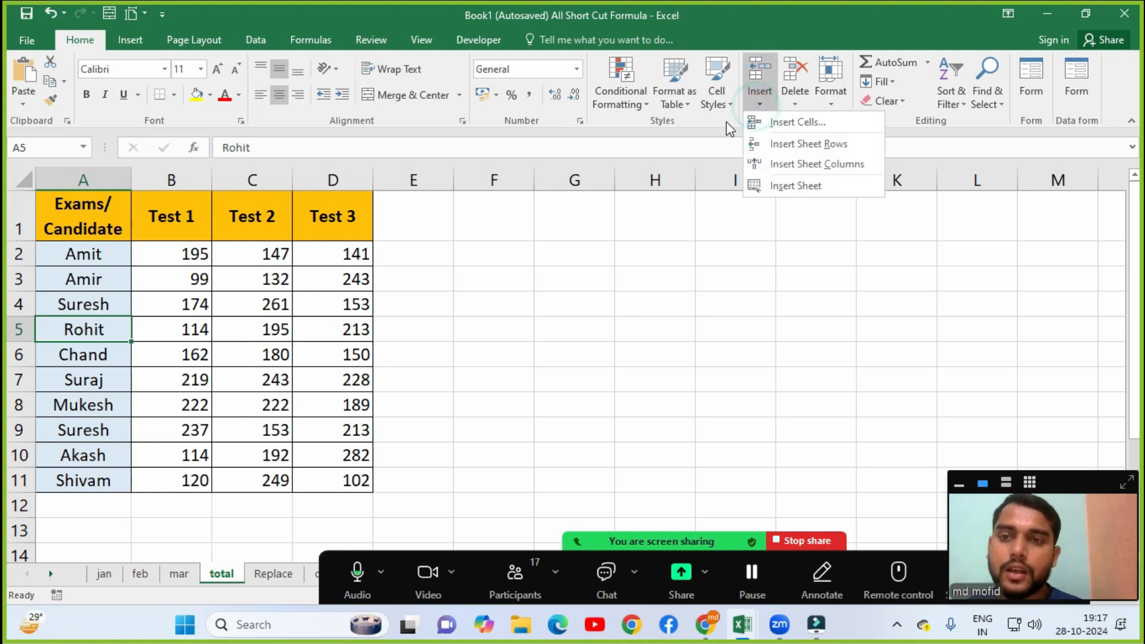
pyautogui.click(815, 156)
pyautogui.click(72, 348)
pyautogui.click(72, 331)
pyautogui.click(320, 333)
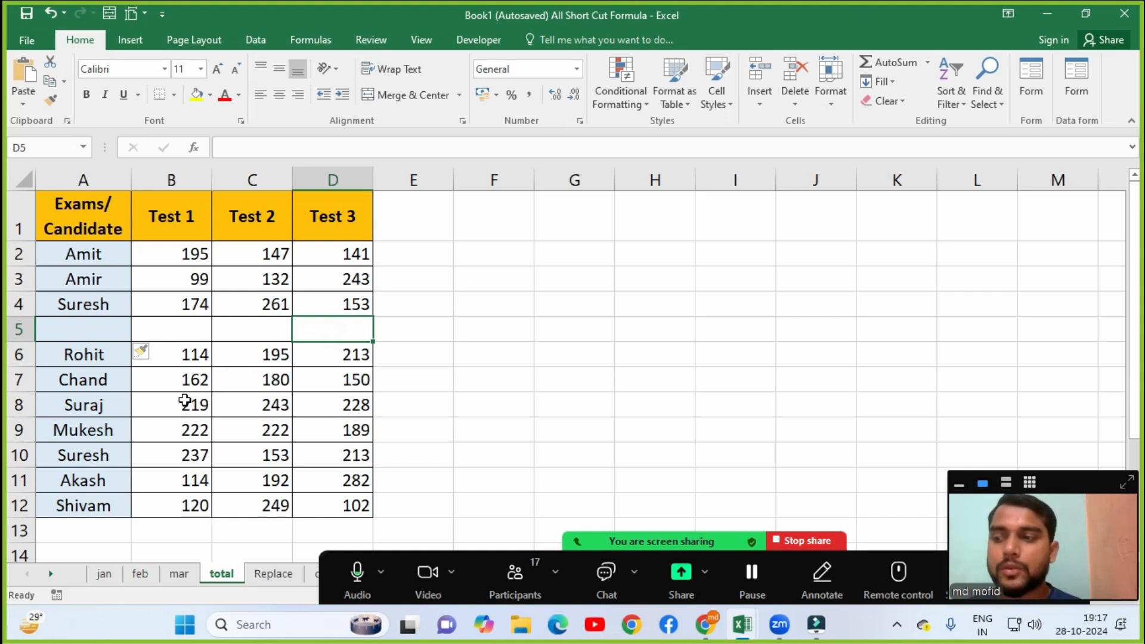
# Insert another blank sheet row at row 10, above the second Suresh.
pyautogui.click(81, 431)
pyautogui.click(86, 457)
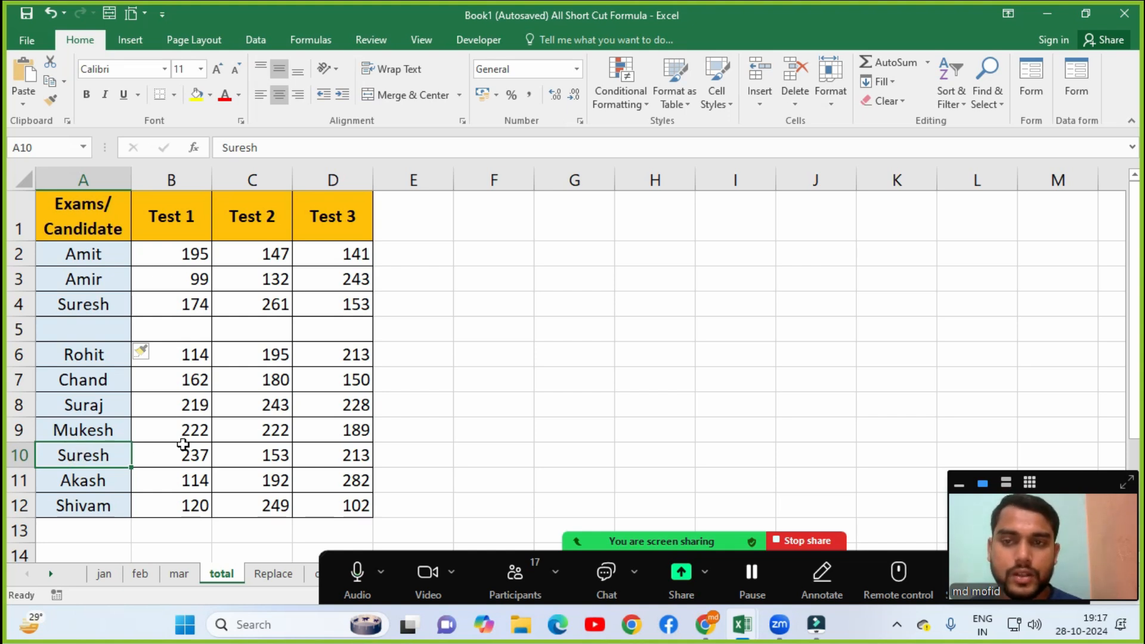
pyautogui.click(762, 106)
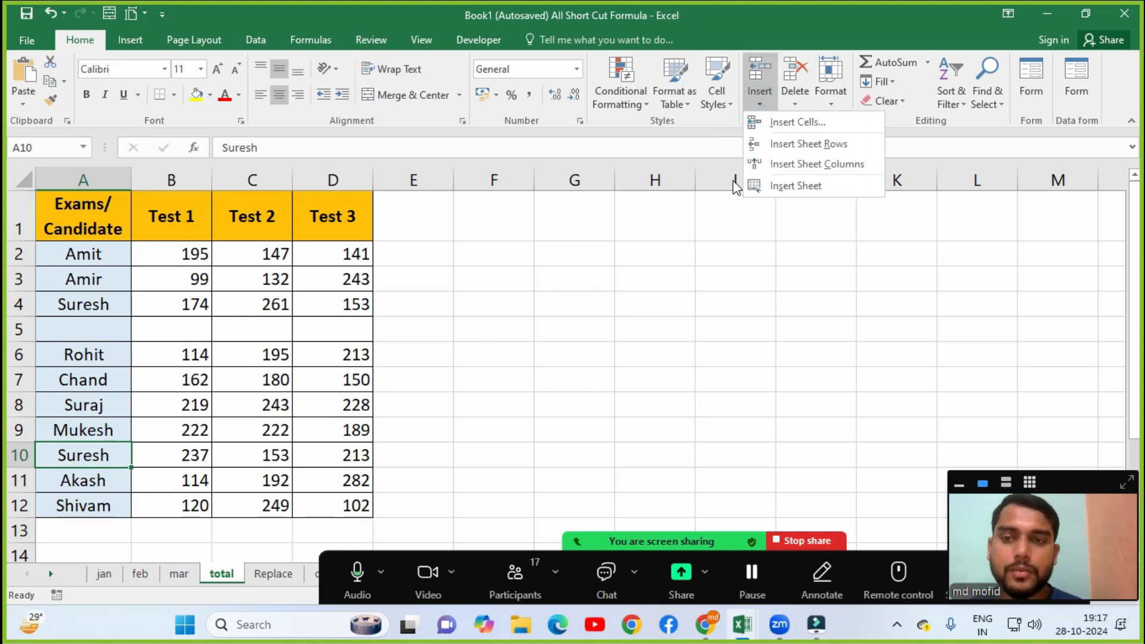
pyautogui.click(781, 145)
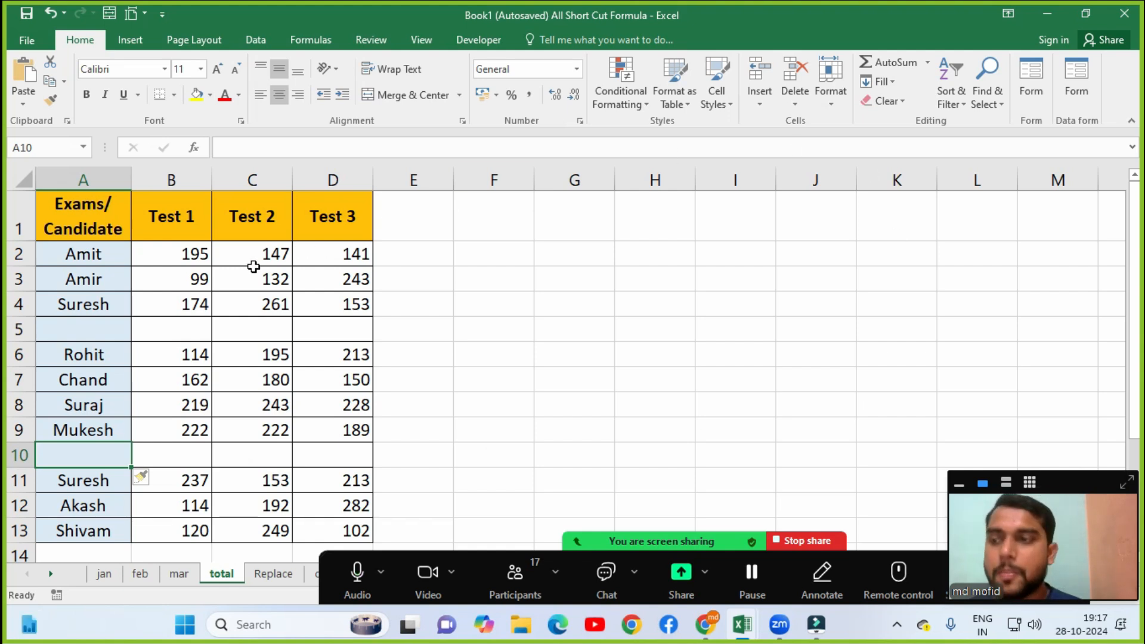
pyautogui.click(153, 237)
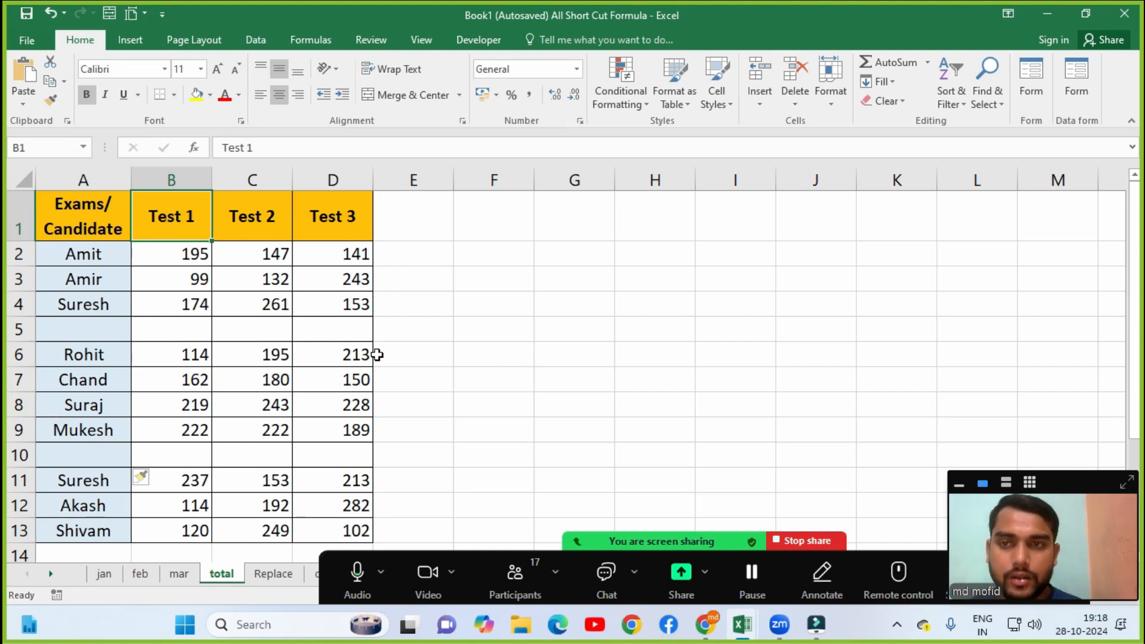
# Insert a blank sheet column B before the Test 1 column.
pyautogui.click(752, 105)
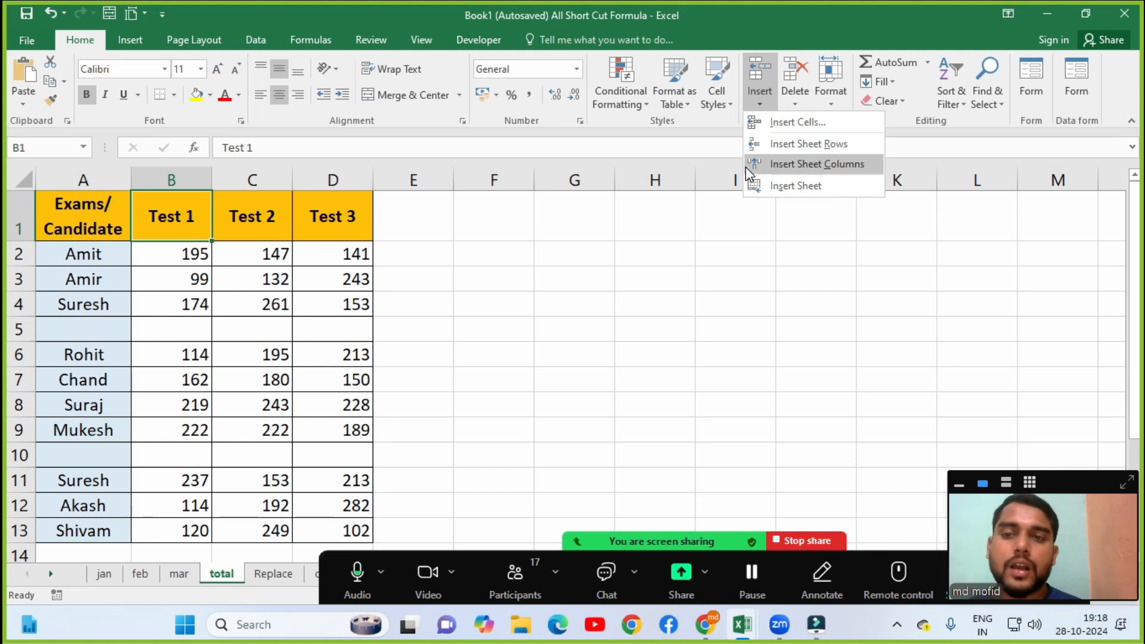
pyautogui.press('Escape')
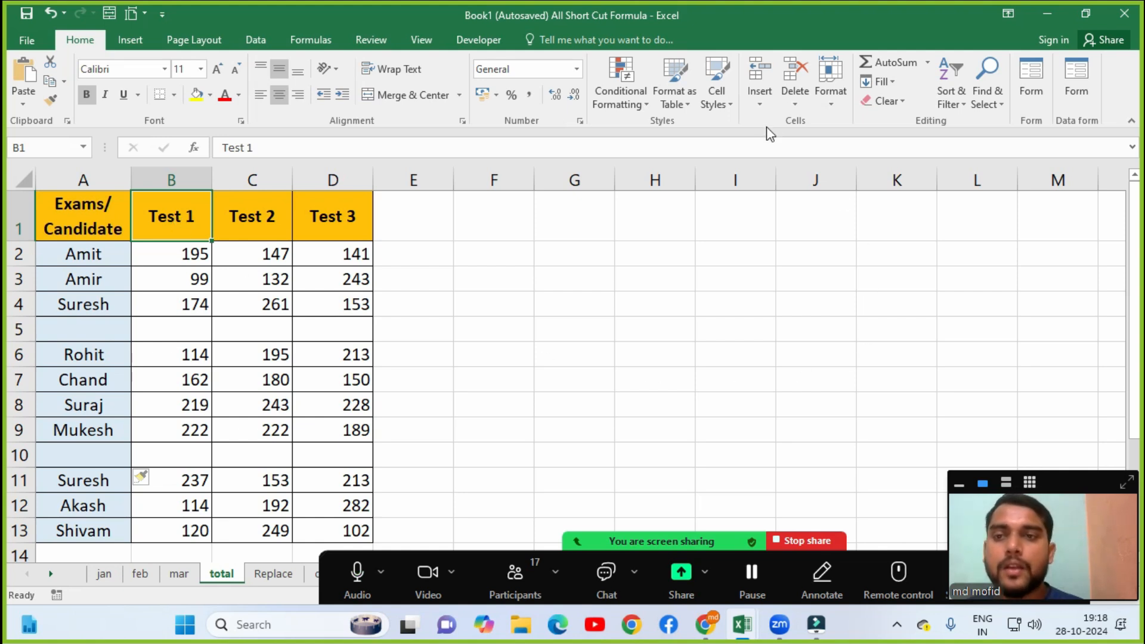
pyautogui.click(761, 106)
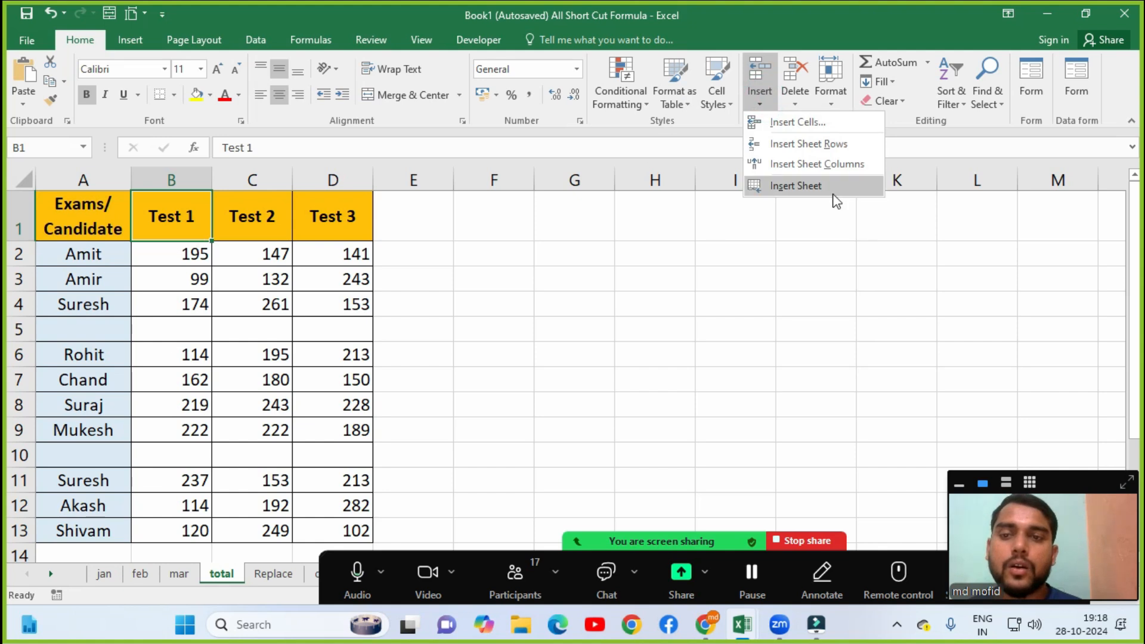
pyautogui.click(816, 165)
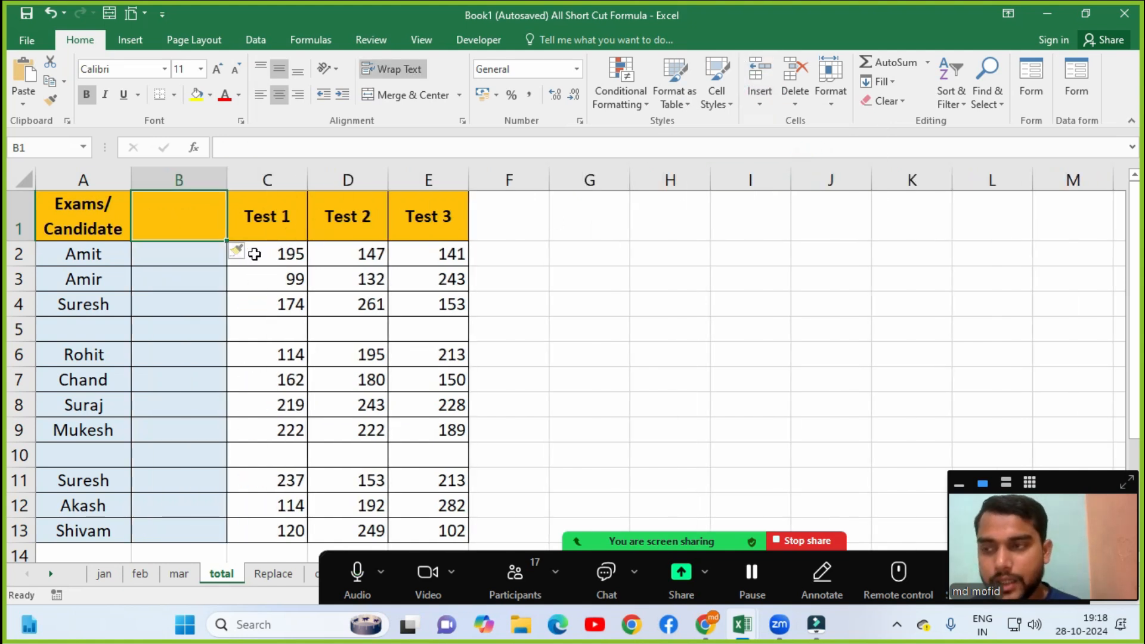
pyautogui.click(205, 259)
pyautogui.click(159, 204)
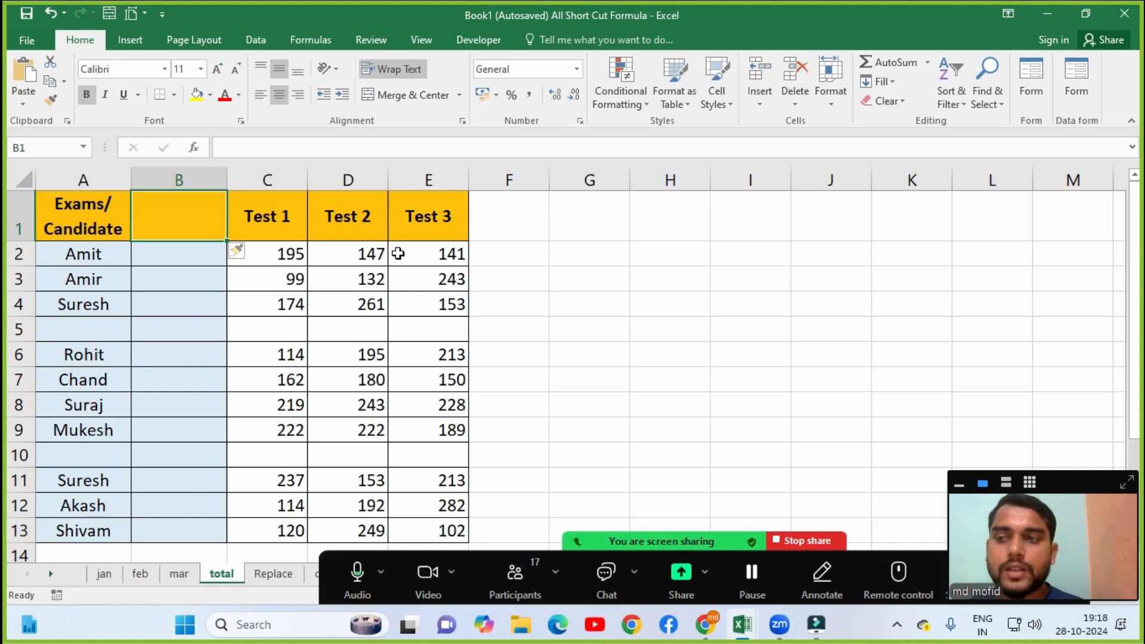
# Insert a blank column D between Test 1 and Test 2, shifting Test 2 and Test 3 right.
pyautogui.click(378, 253)
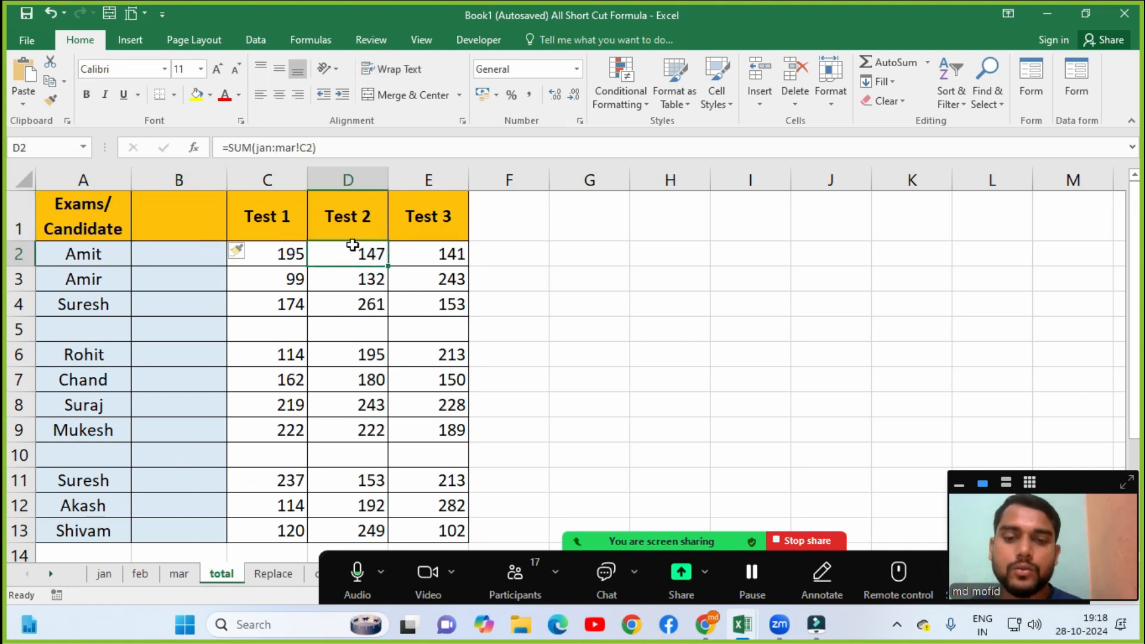
pyautogui.click(757, 104)
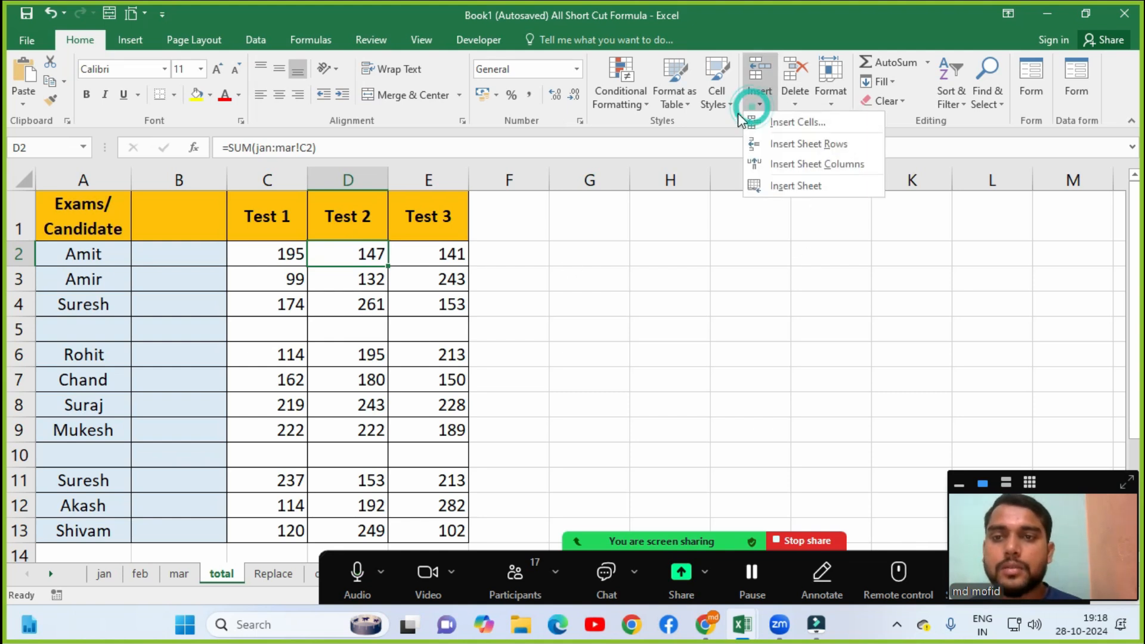
pyautogui.click(794, 166)
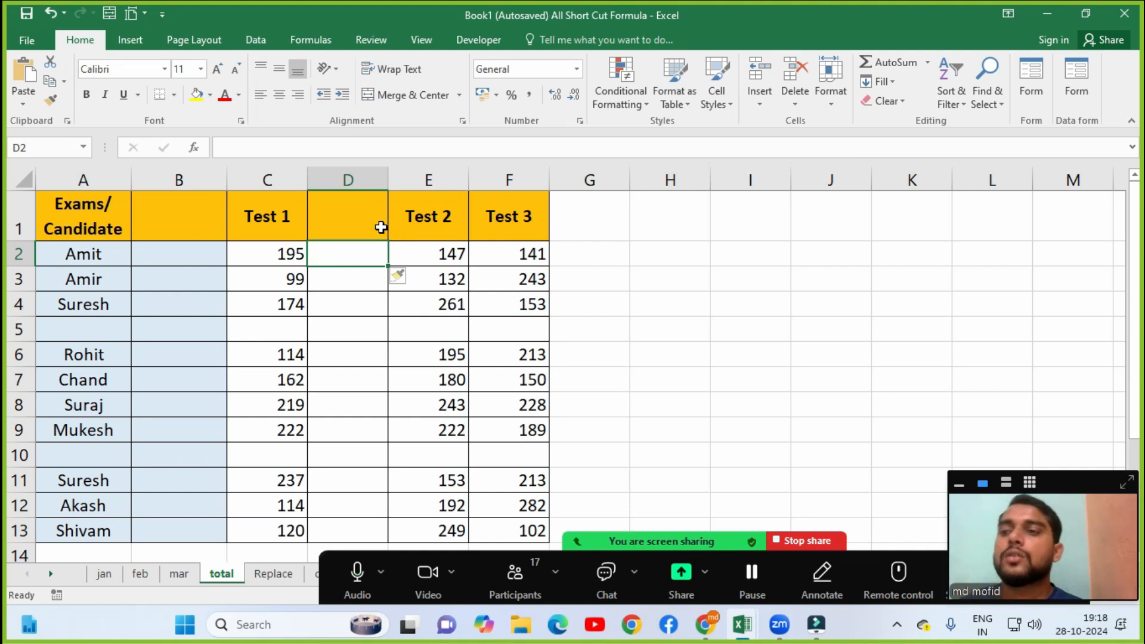
pyautogui.click(216, 207)
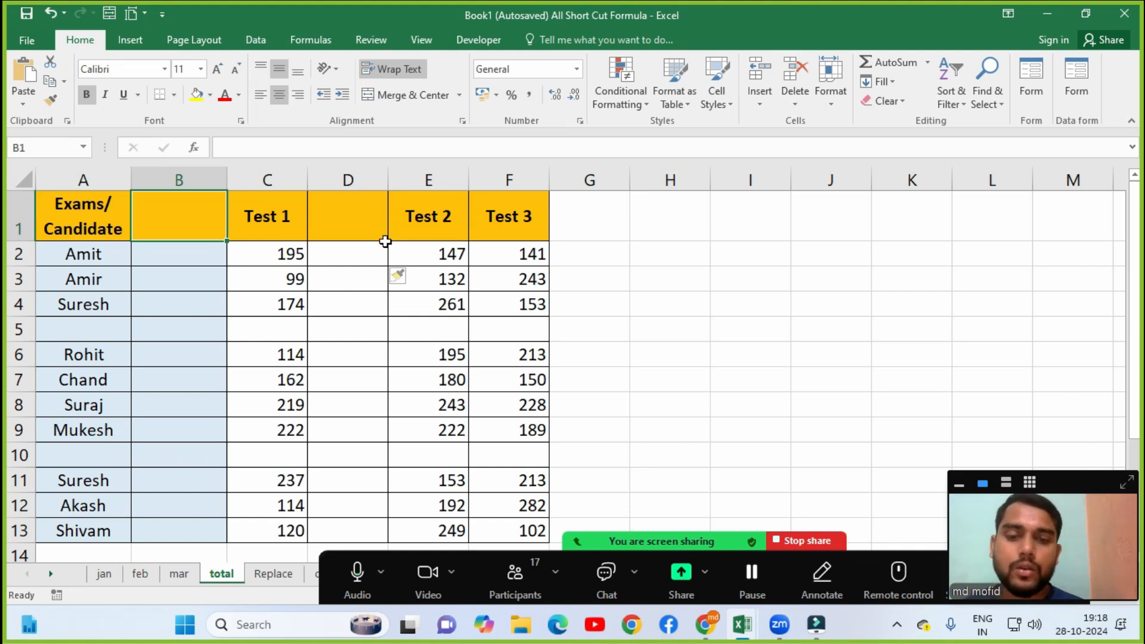
pyautogui.click(759, 108)
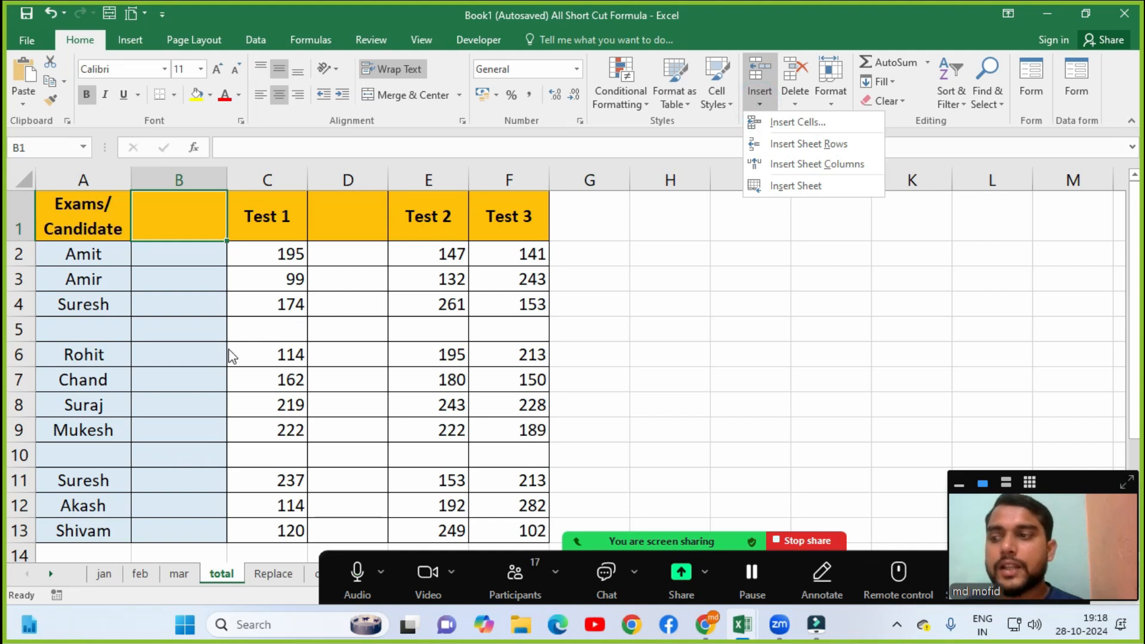
pyautogui.click(273, 377)
pyautogui.click(274, 377)
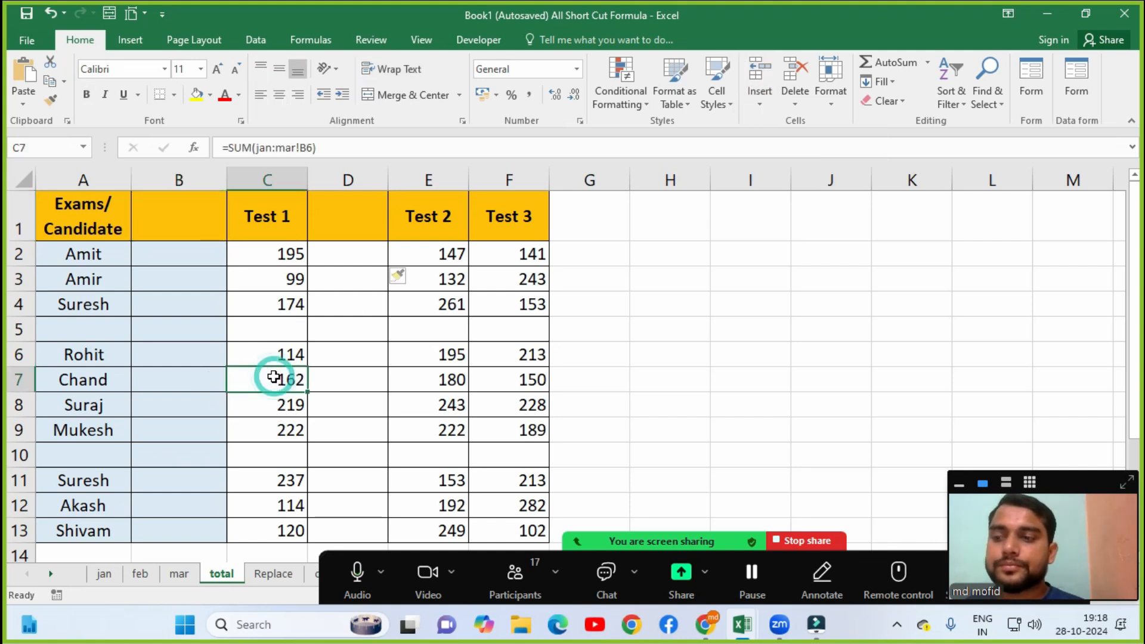
pyautogui.click(454, 380)
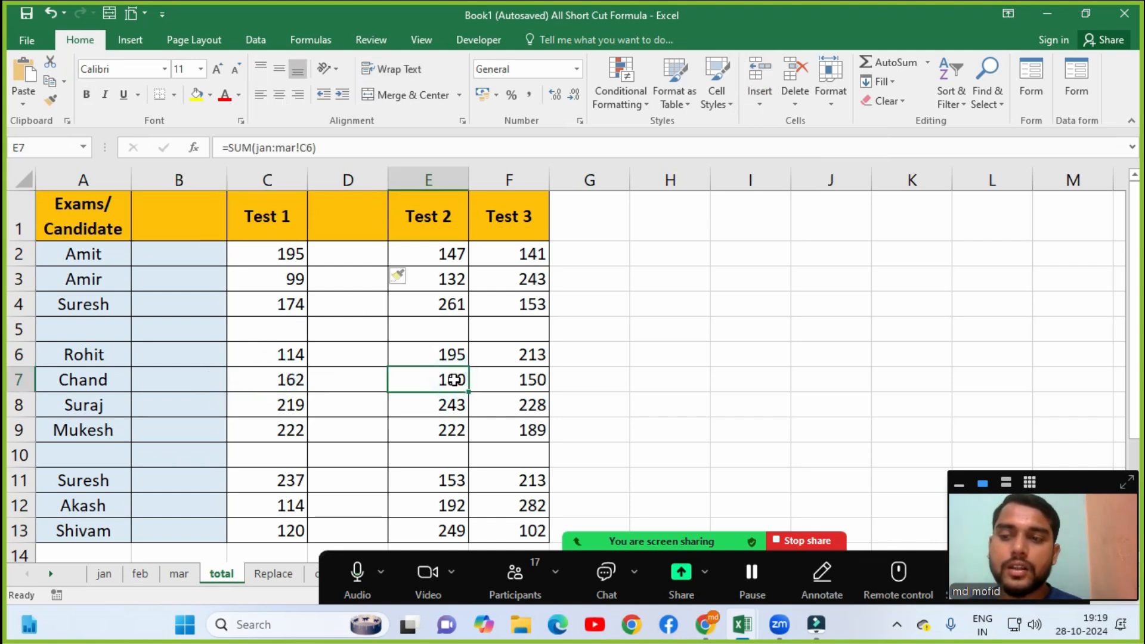
pyautogui.click(519, 380)
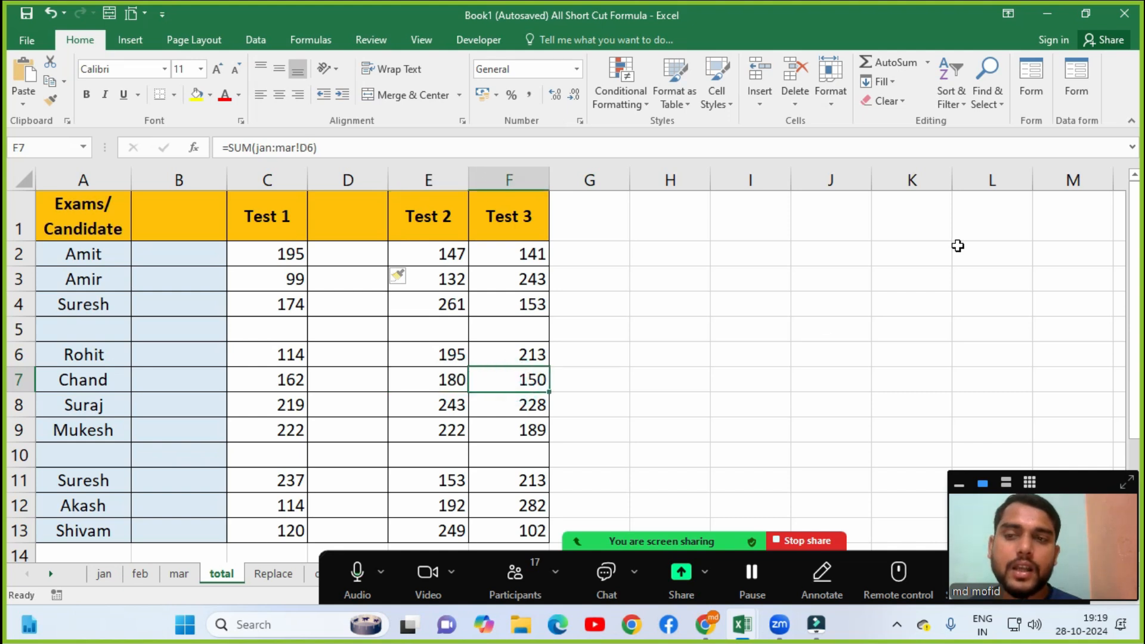
pyautogui.click(760, 101)
pyautogui.click(799, 128)
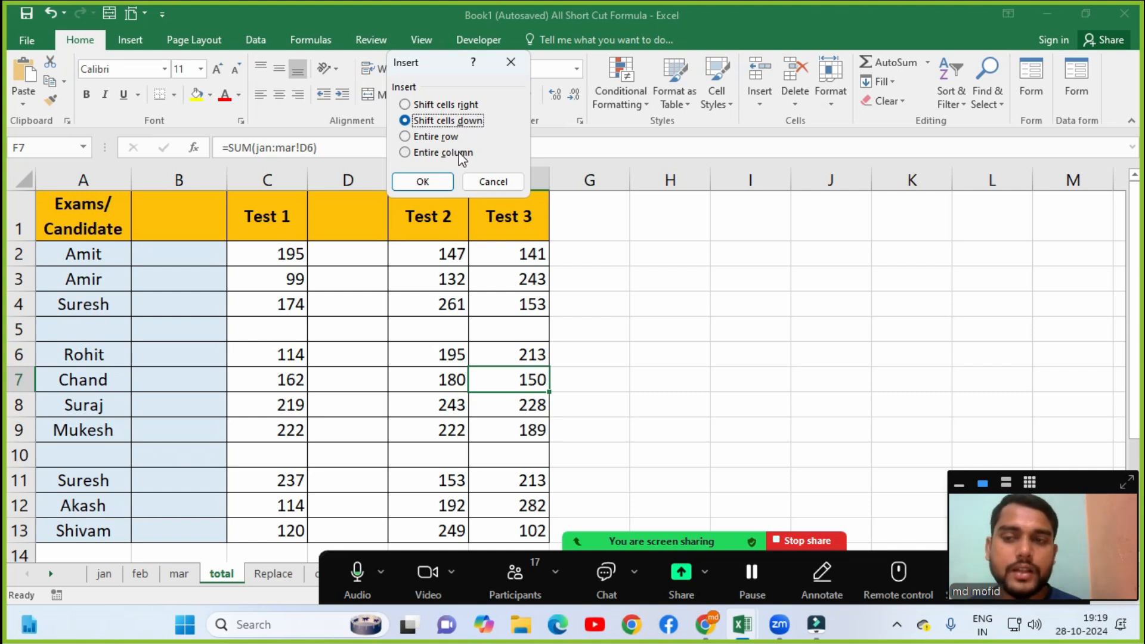
pyautogui.click(431, 138)
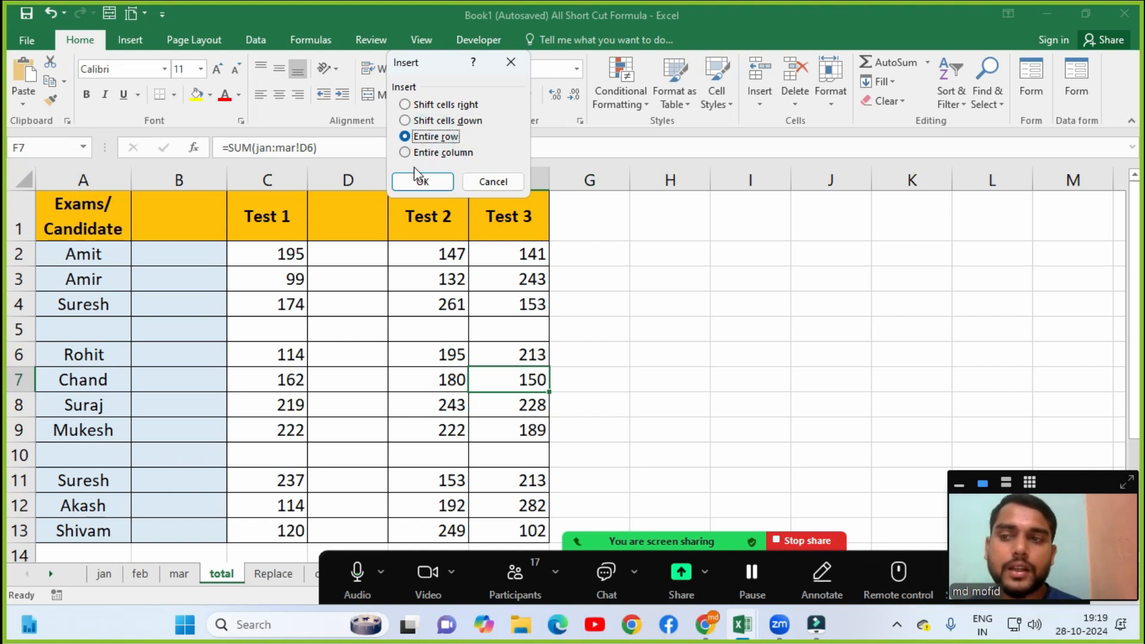
pyautogui.click(414, 183)
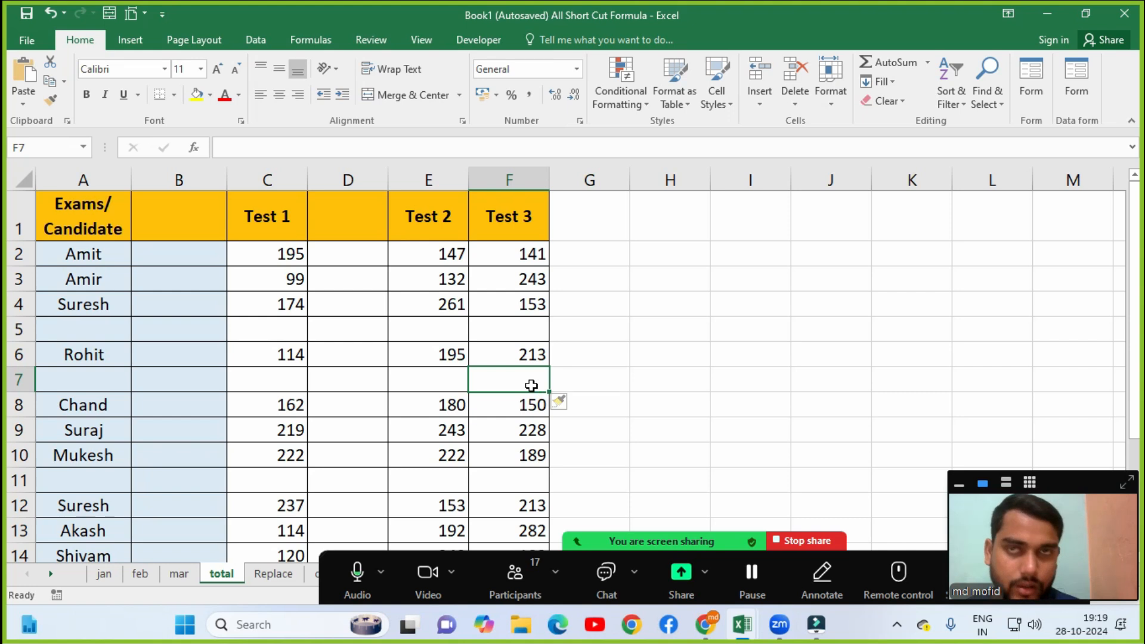
pyautogui.hotkey('ctrl', 'z')
pyautogui.click(755, 107)
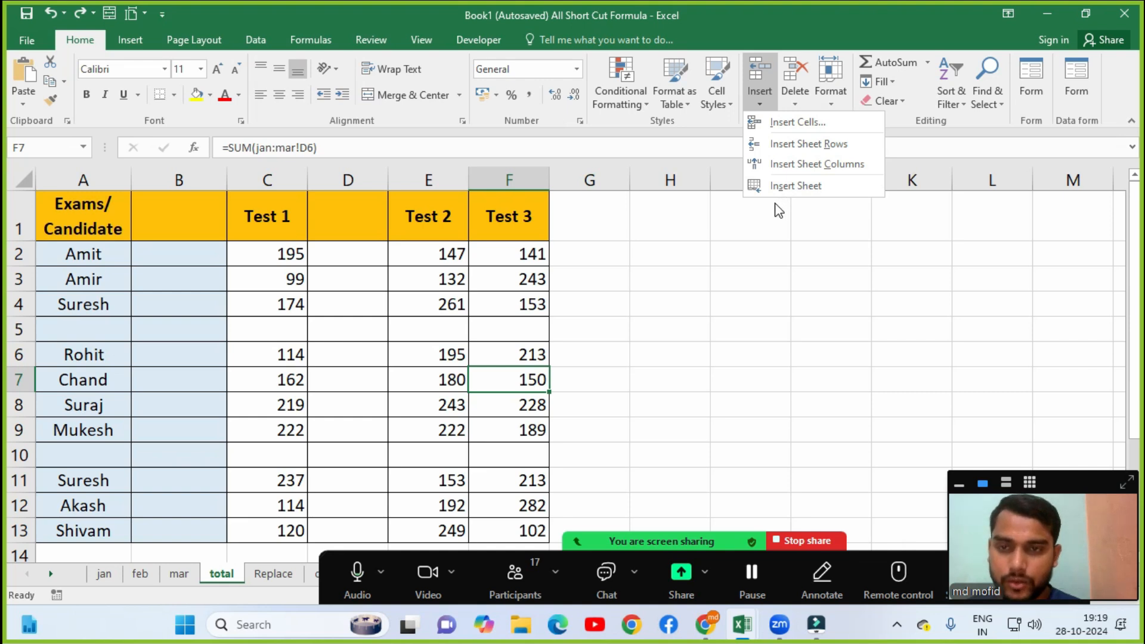
# With empty cell D5 selected, show the Delete dropdown's cell, row, column and sheet options.
pyautogui.click(756, 228)
pyautogui.click(309, 328)
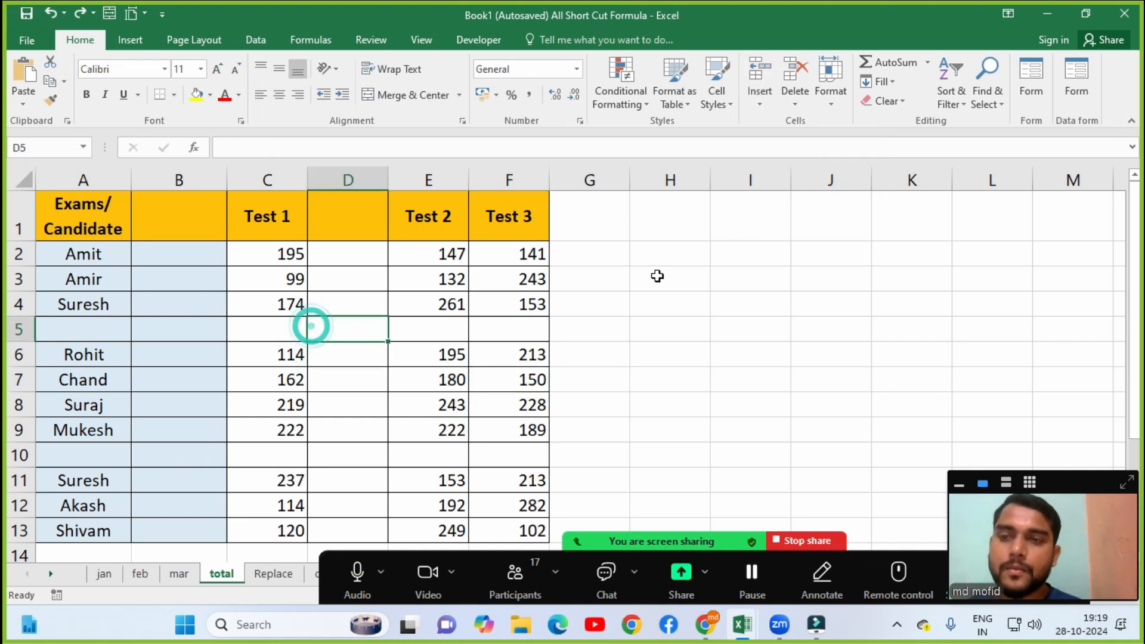
pyautogui.click(762, 106)
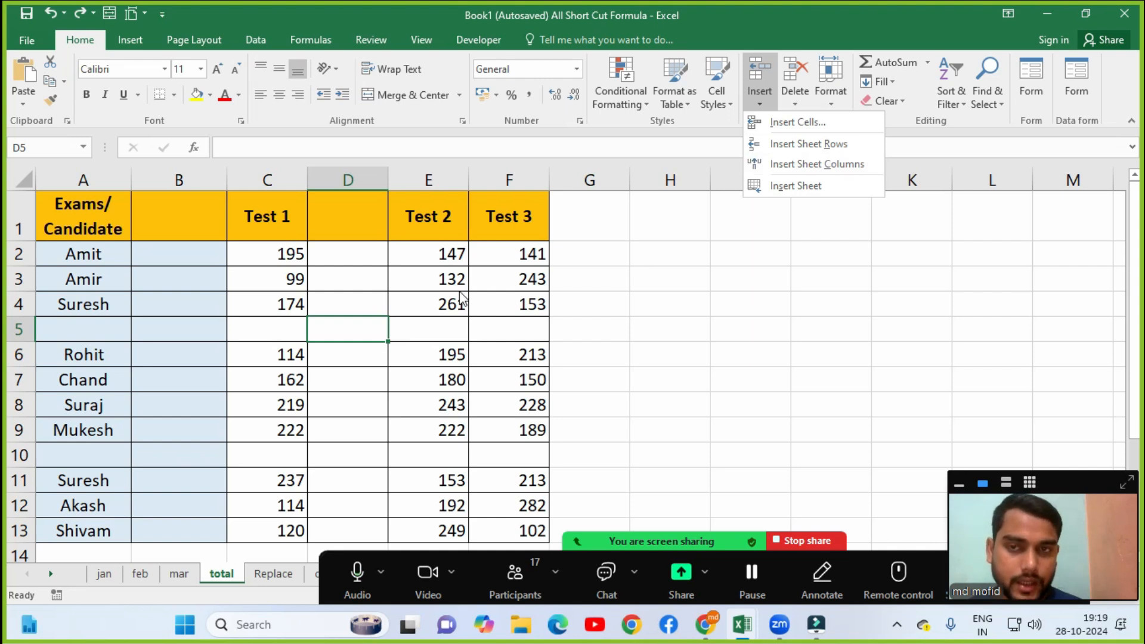
pyautogui.click(333, 278)
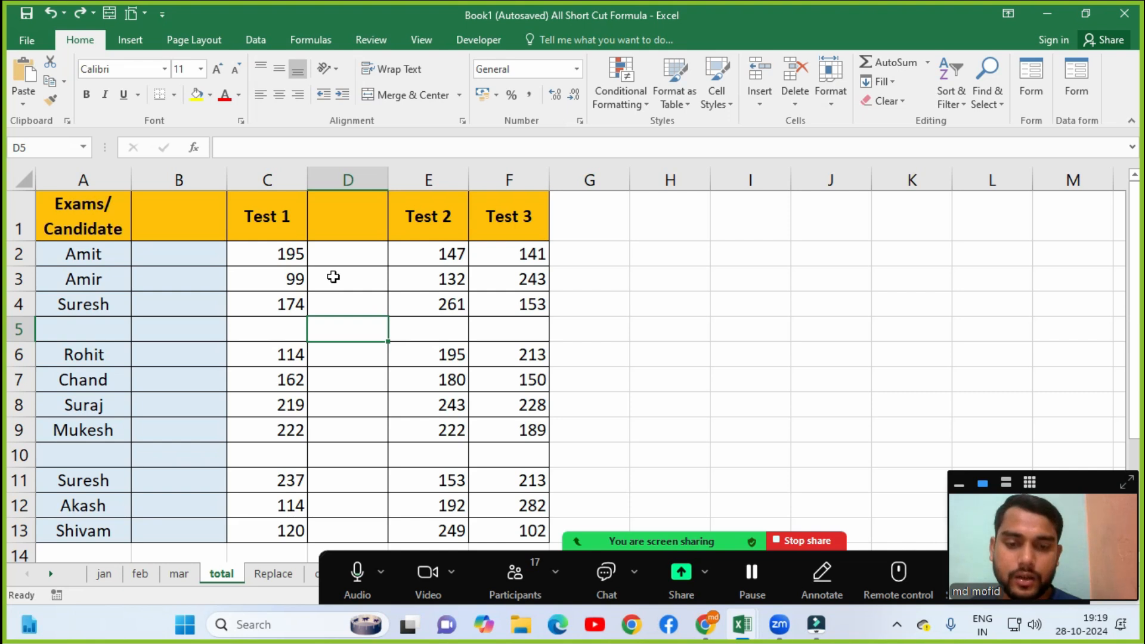
pyautogui.click(797, 106)
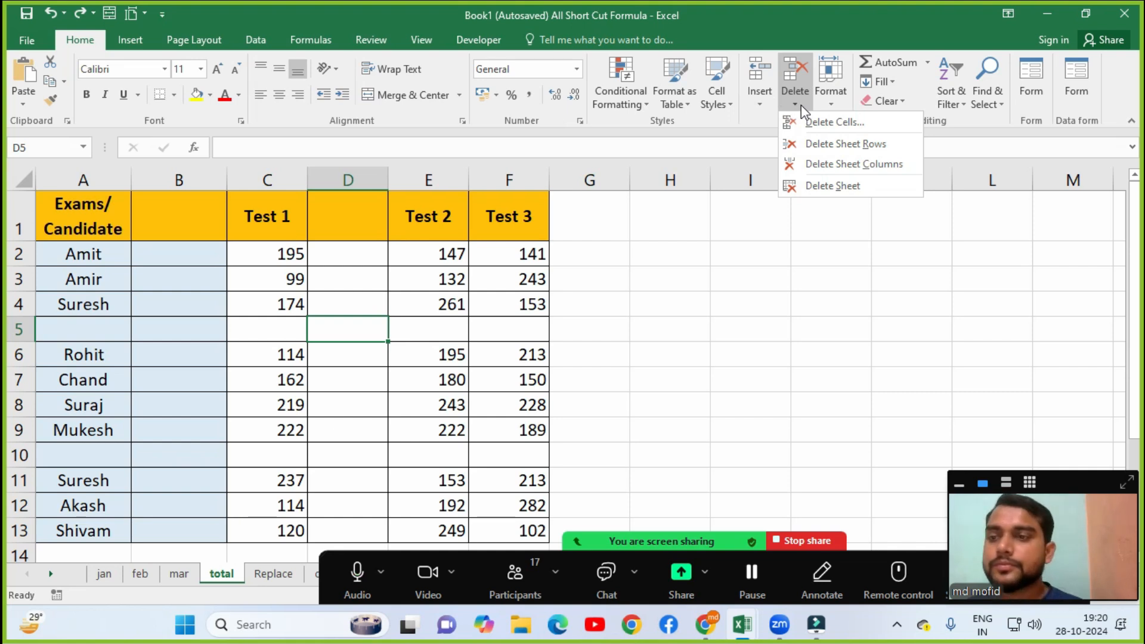
# Delete the empty sheet columns B and C so Test 1–3 sit in columns B to D.
pyautogui.click(216, 285)
pyautogui.click(203, 274)
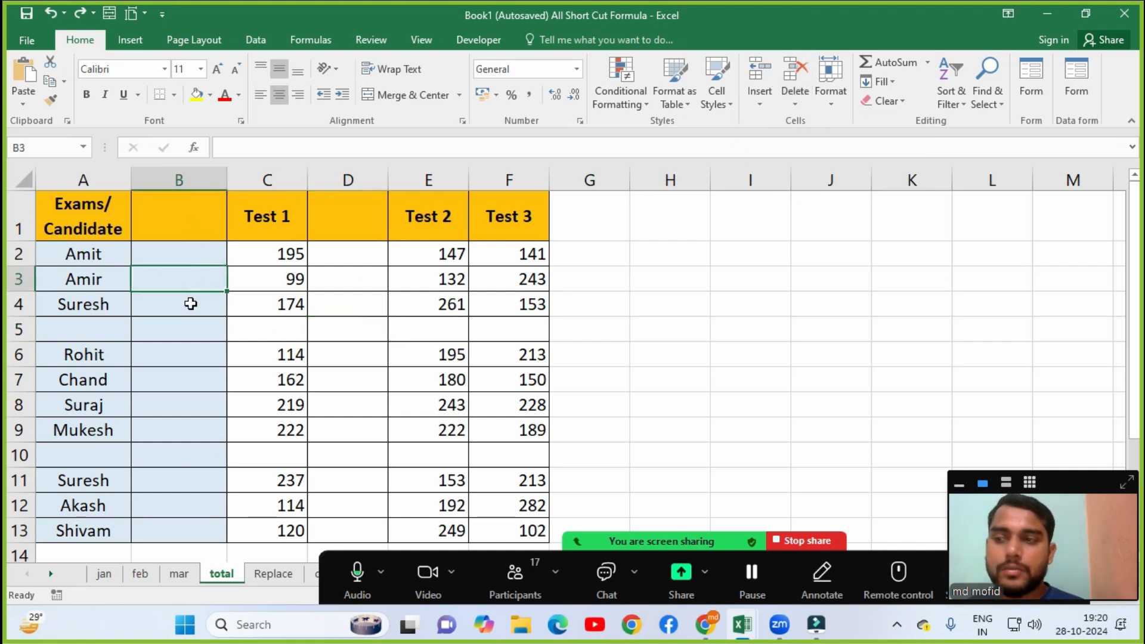
pyautogui.click(189, 255)
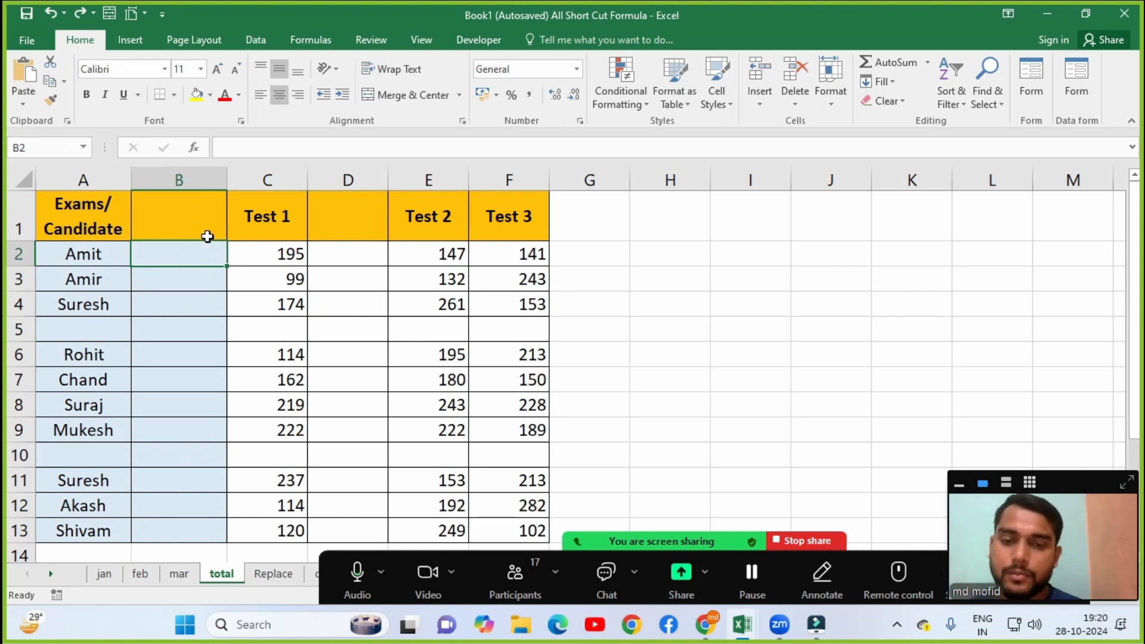
pyautogui.click(796, 101)
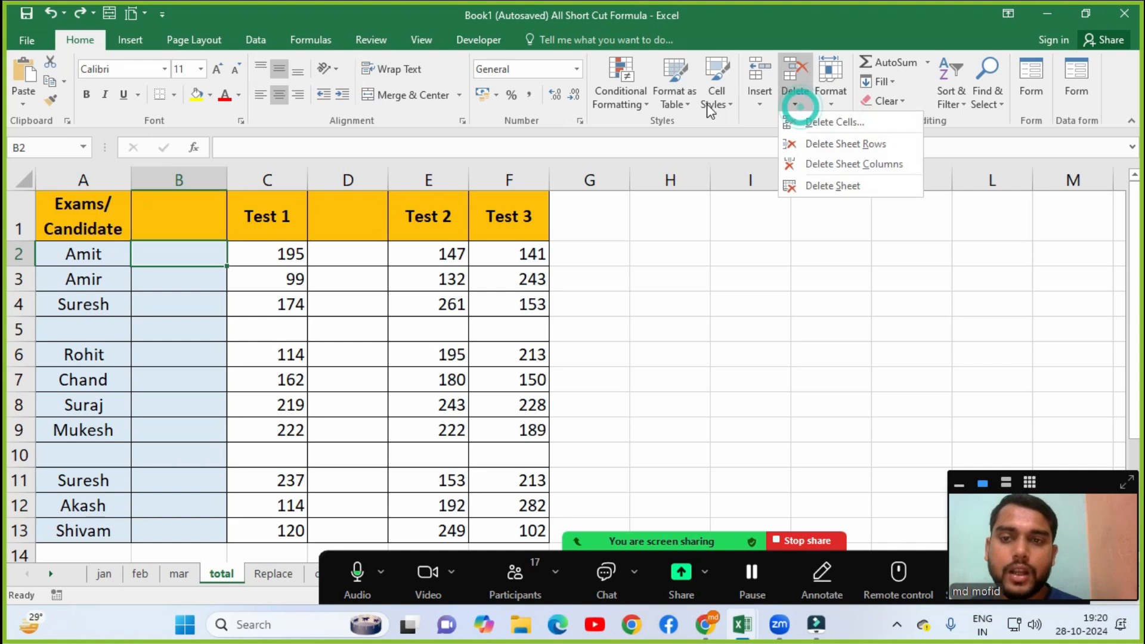
pyautogui.click(829, 168)
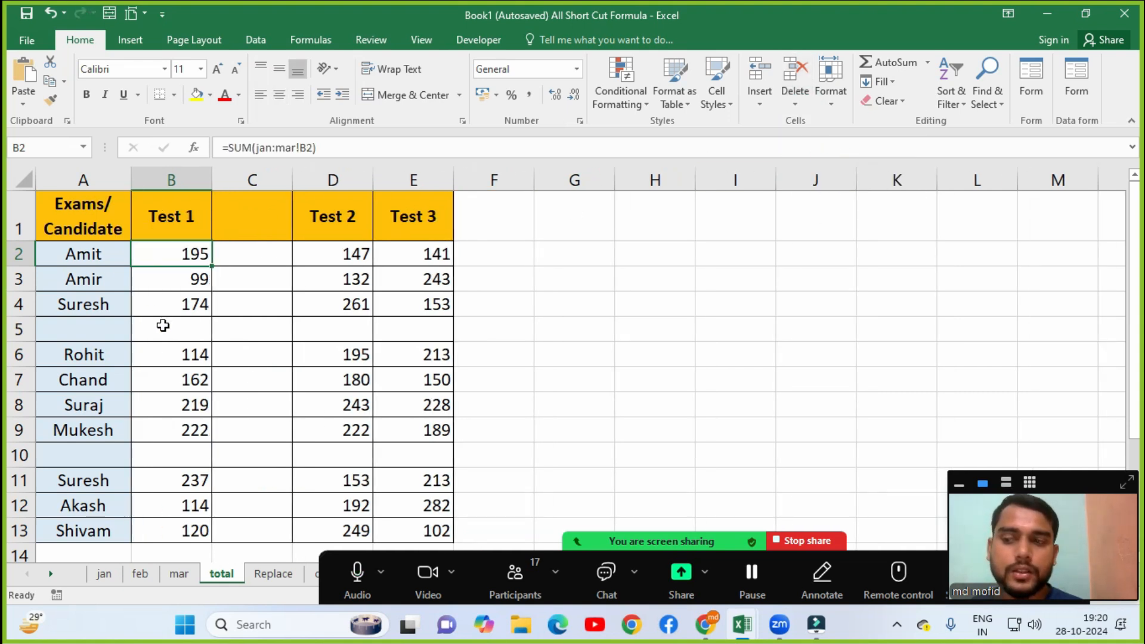
pyautogui.click(278, 258)
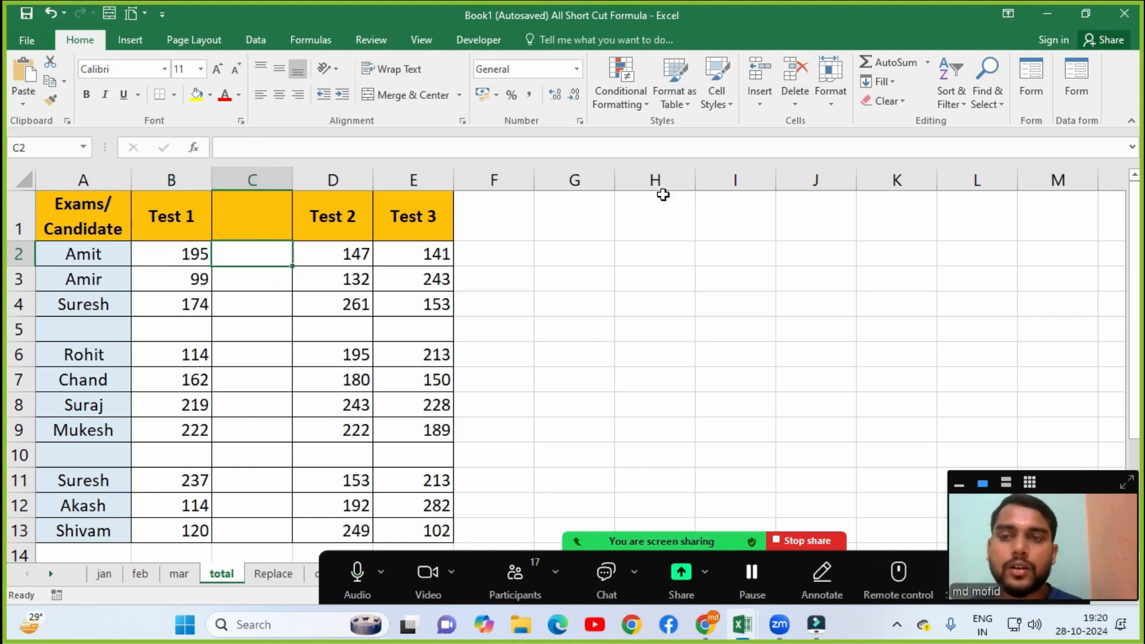
pyautogui.click(795, 101)
pyautogui.click(851, 164)
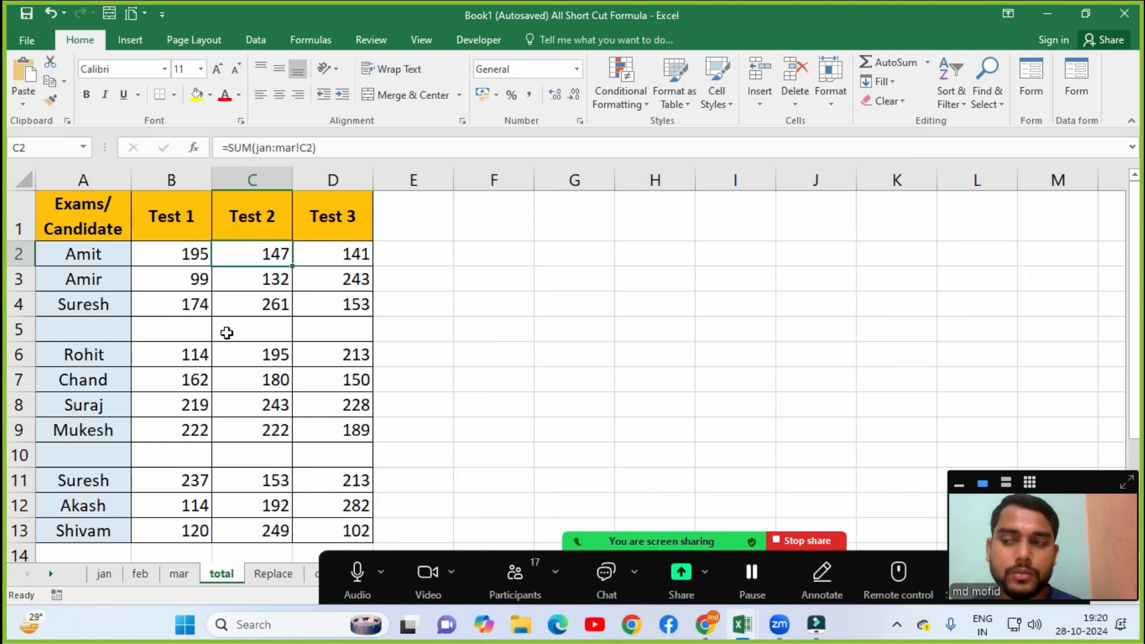
pyautogui.click(159, 333)
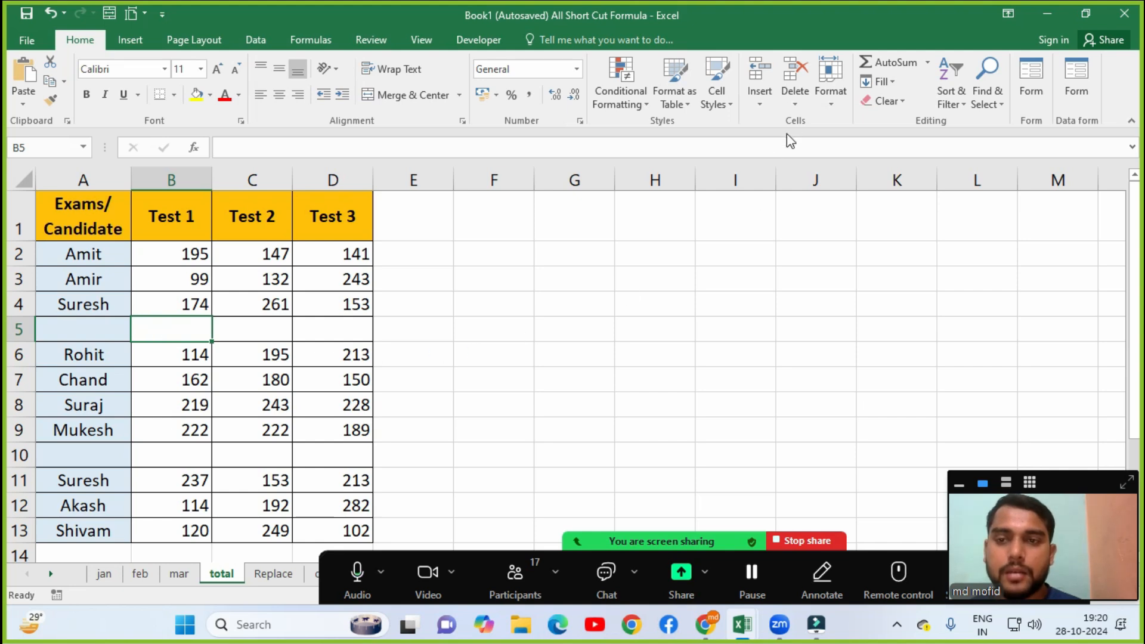
# Delete blank sheet rows 5 and 9 so the candidates run unbroken in rows 2 to 11.
pyautogui.click(795, 98)
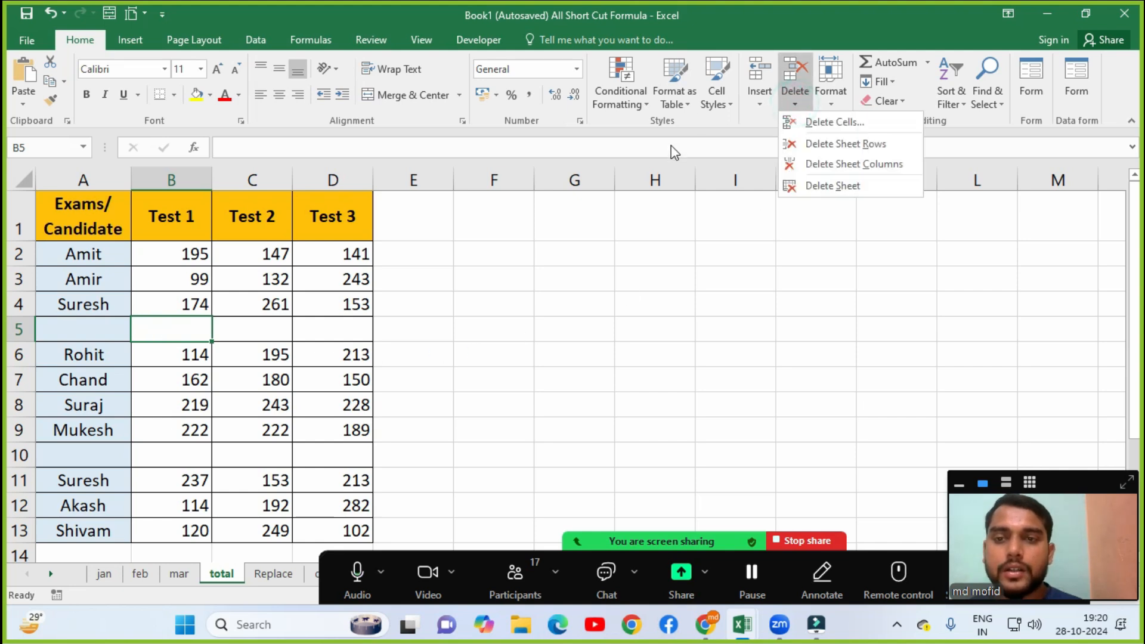
pyautogui.click(826, 144)
pyautogui.click(116, 434)
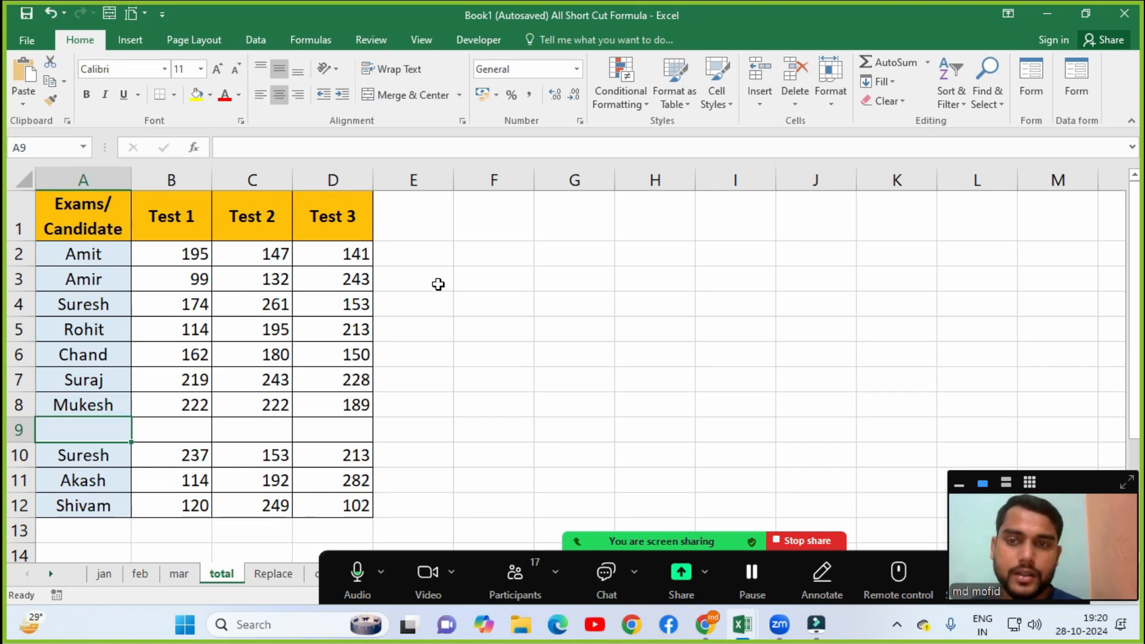
pyautogui.click(796, 111)
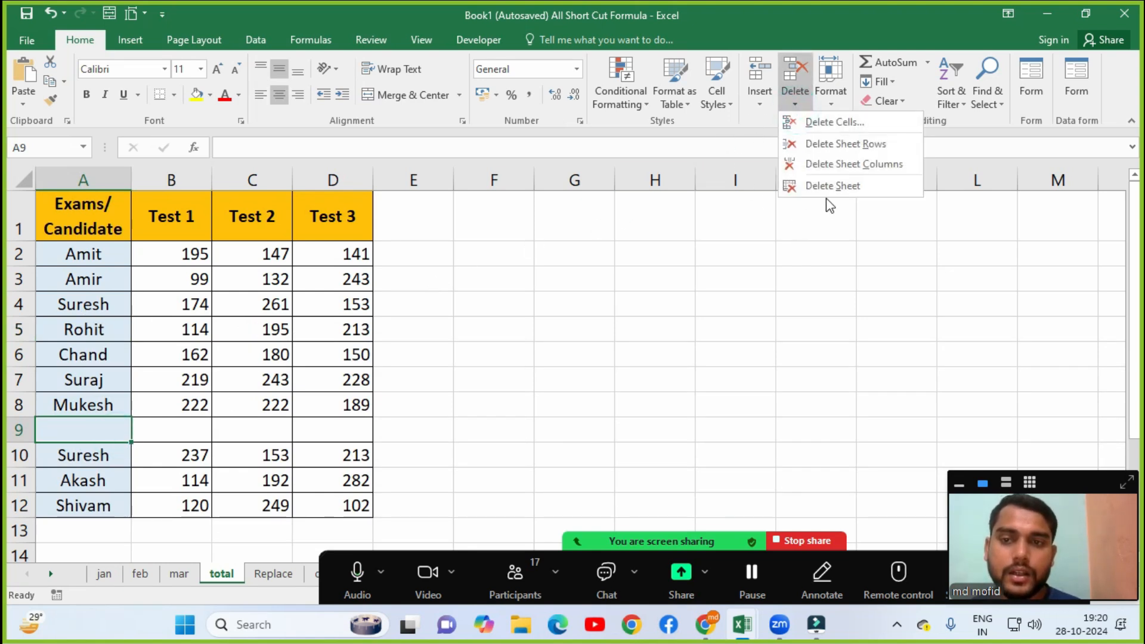
pyautogui.click(835, 137)
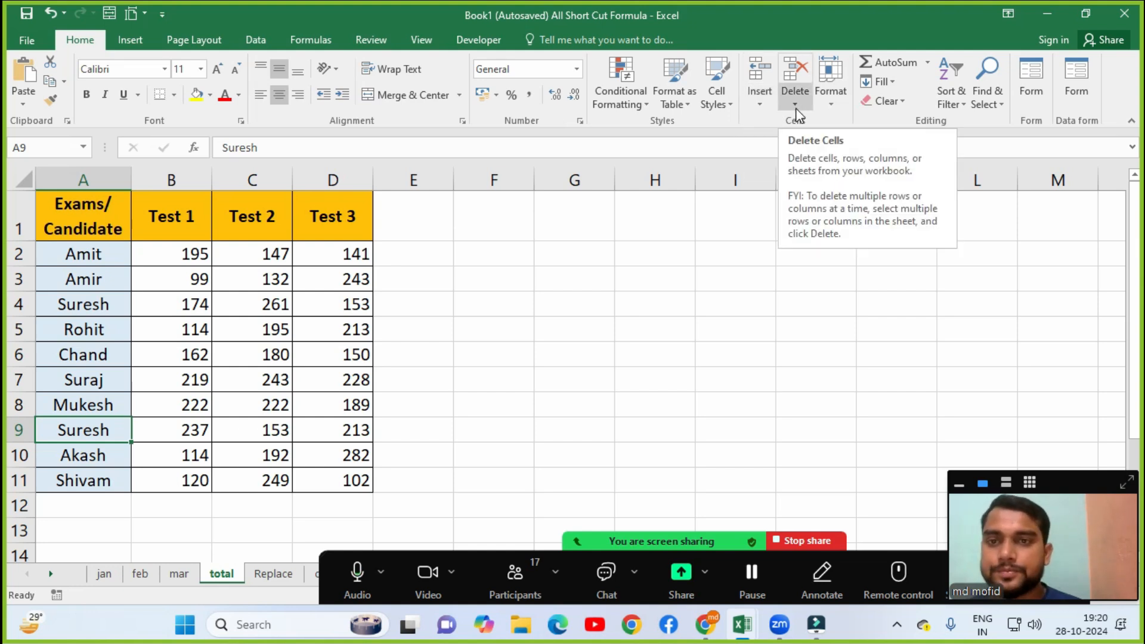
pyautogui.click(836, 106)
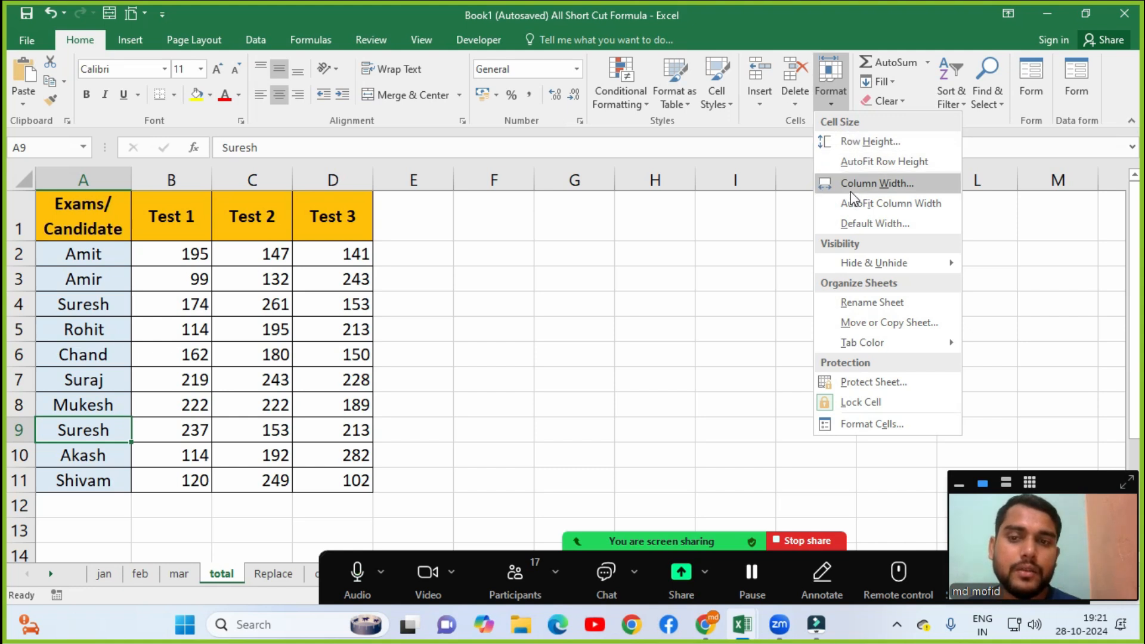
pyautogui.moveTo(861, 263)
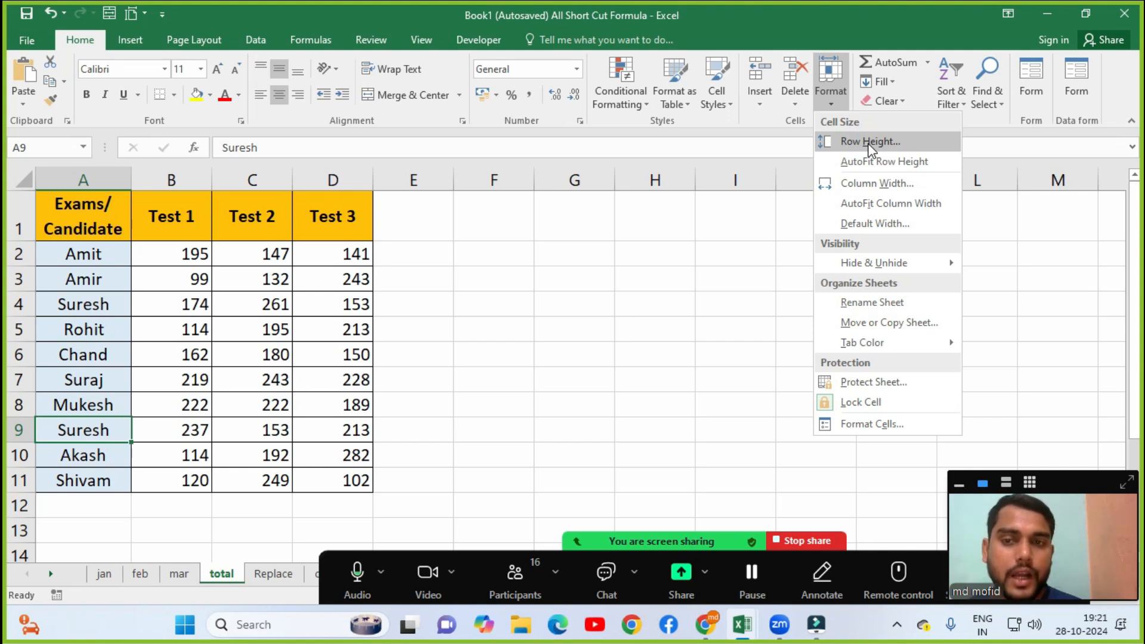
pyautogui.click(270, 579)
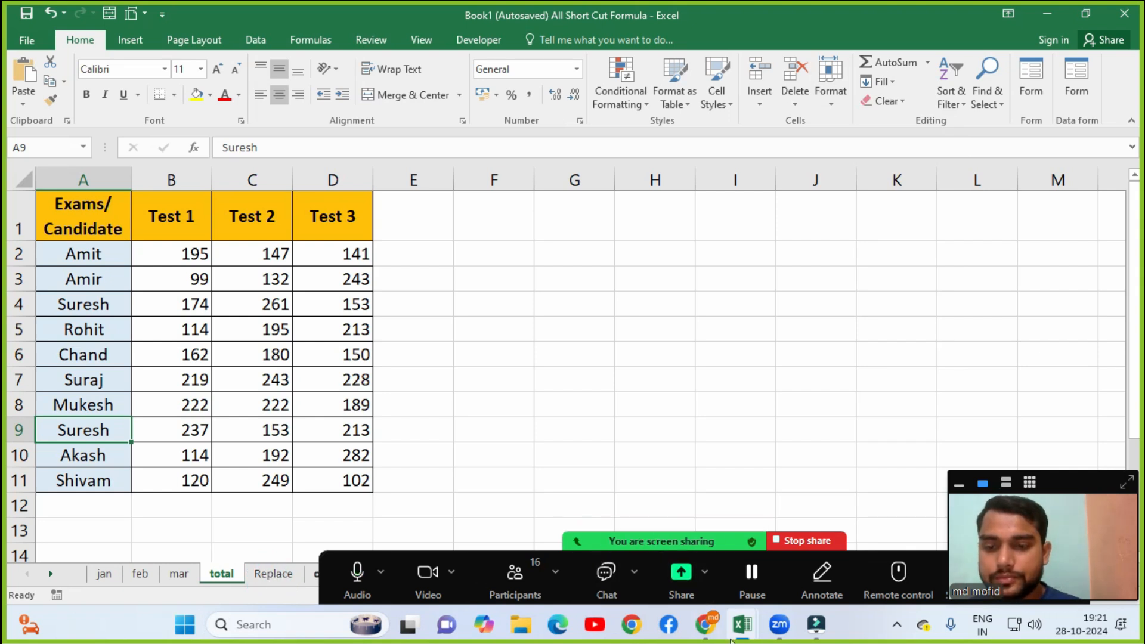
# Switch to the logocal funcation workbook window.
pyautogui.moveTo(744, 641)
pyautogui.click(680, 560)
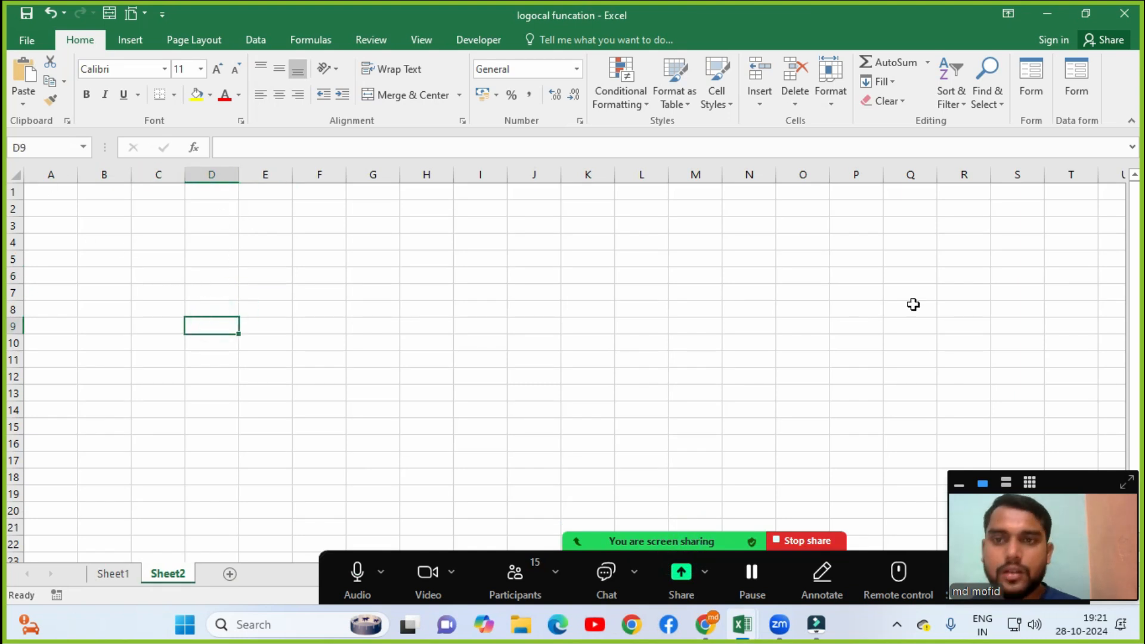
pyautogui.click(796, 92)
# Change row 9's height on Sheet2 from 15 to 30.
pyautogui.click(832, 99)
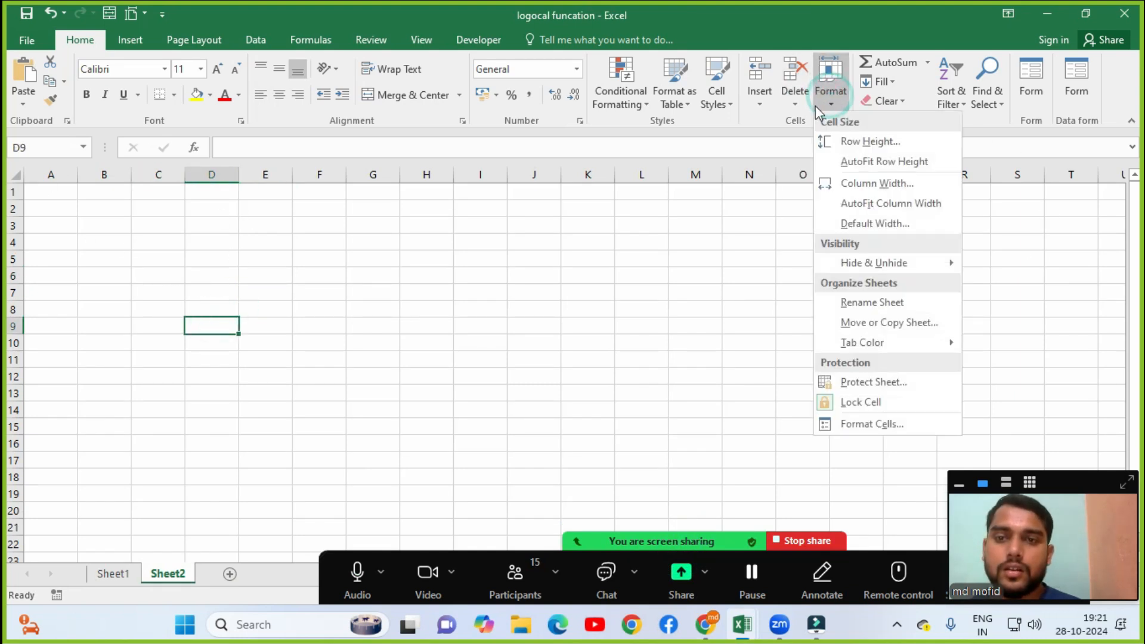
pyautogui.click(925, 145)
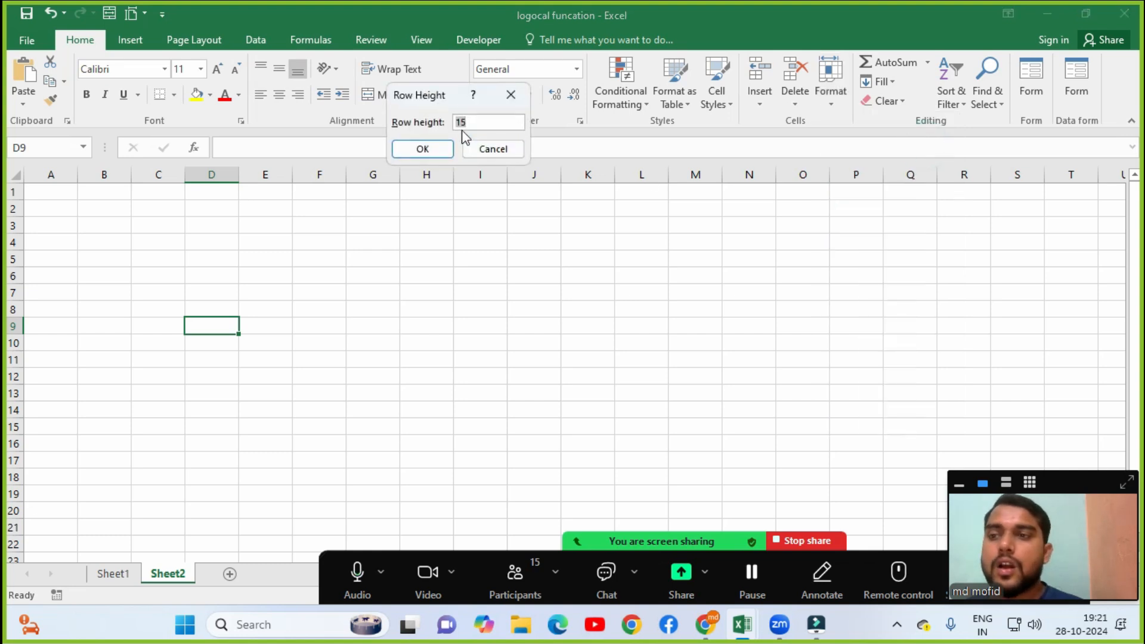
pyautogui.moveTo(452, 101); pyautogui.dragTo(505, 189)
pyautogui.click(554, 207)
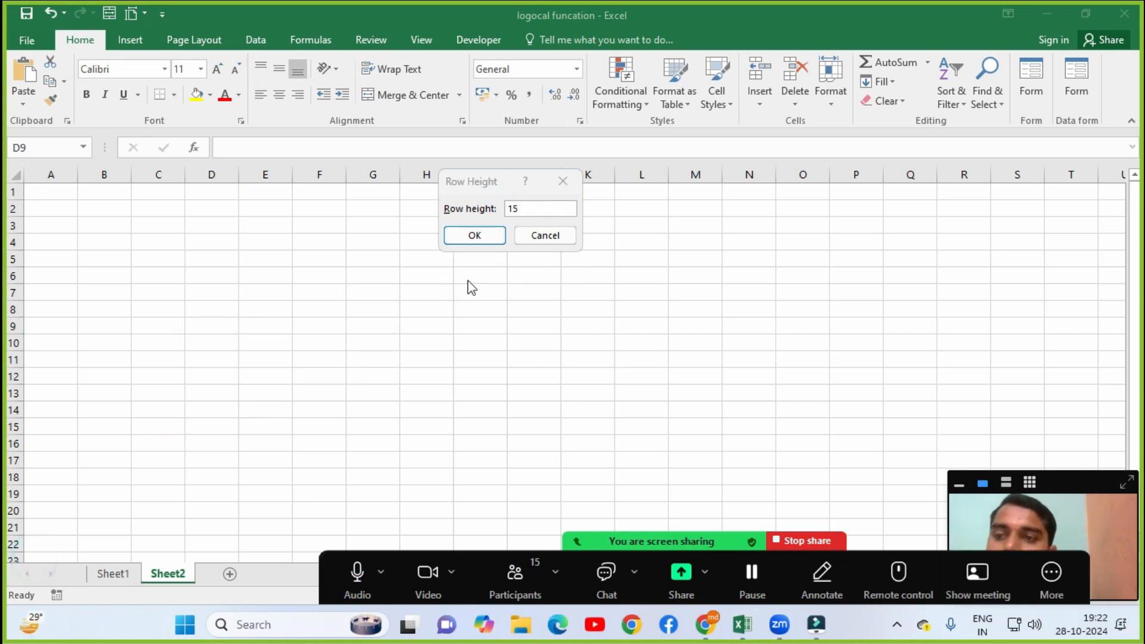
pyautogui.click(521, 207)
pyautogui.click(1072, 483)
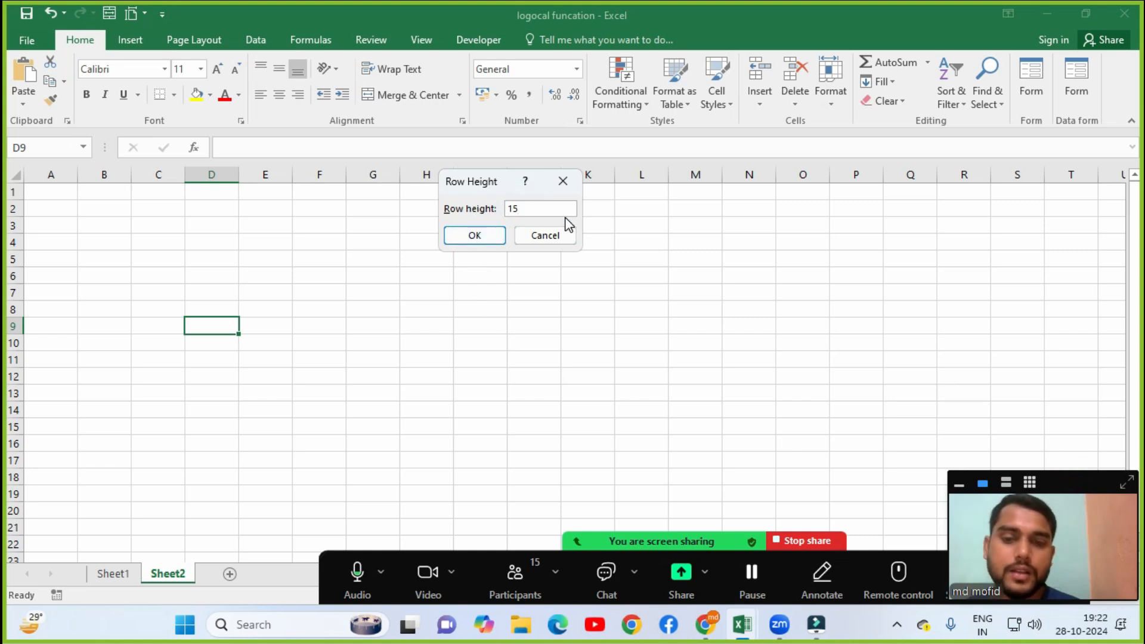
pyautogui.press('BackSpace')
pyautogui.press('BackSpace')
pyautogui.write('30')
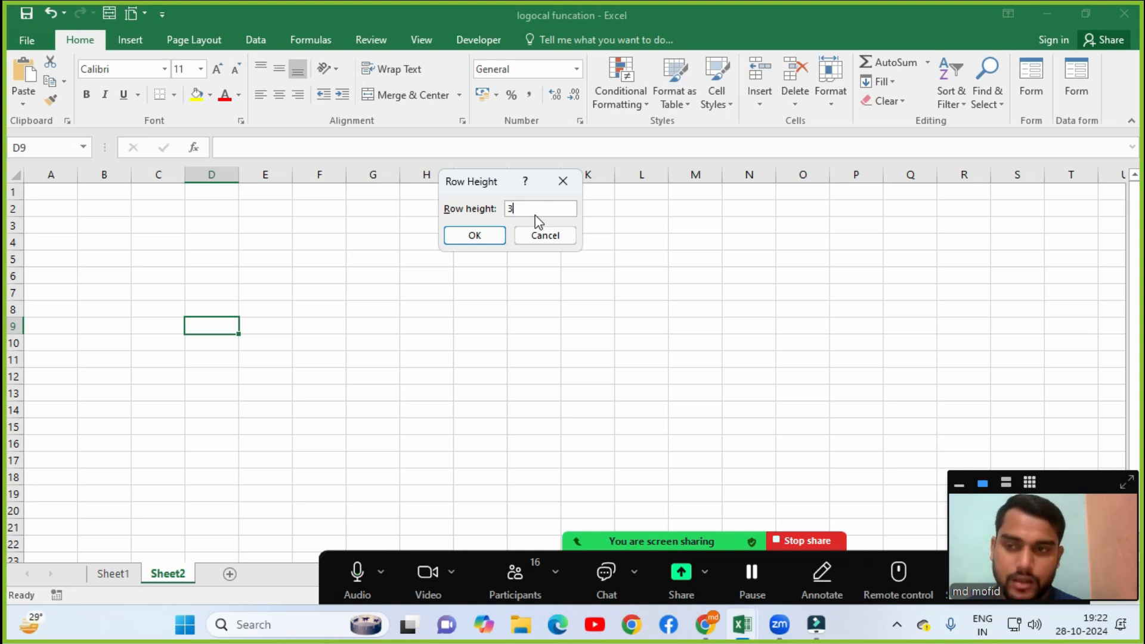
pyautogui.click(475, 236)
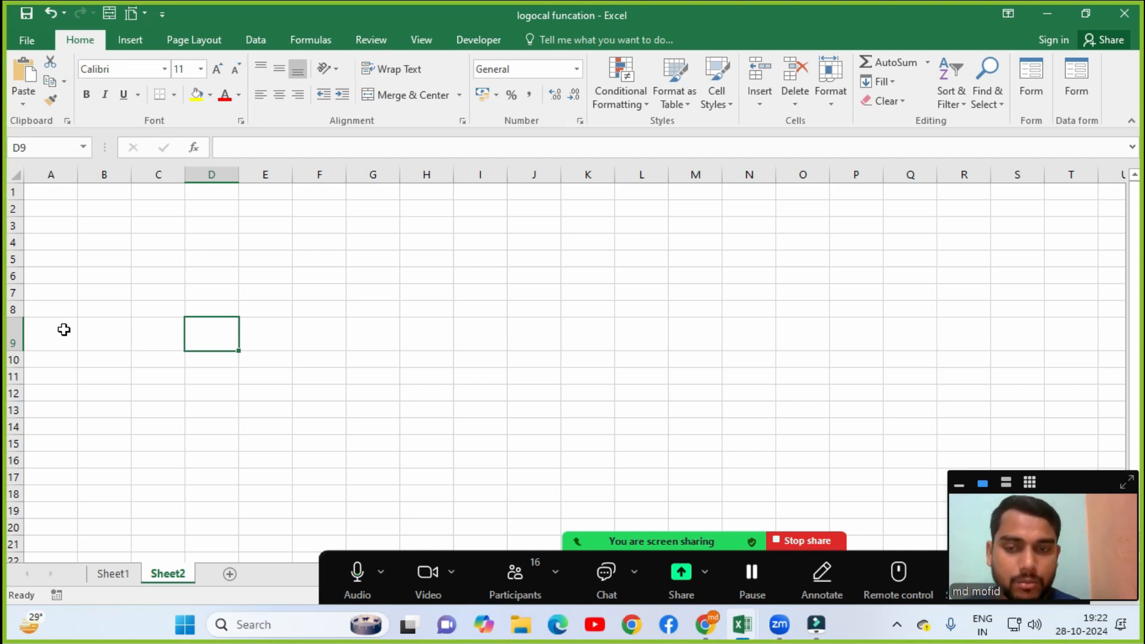
# AutoFit row 9 on Sheet2 back to the standard row height.
pyautogui.click(829, 95)
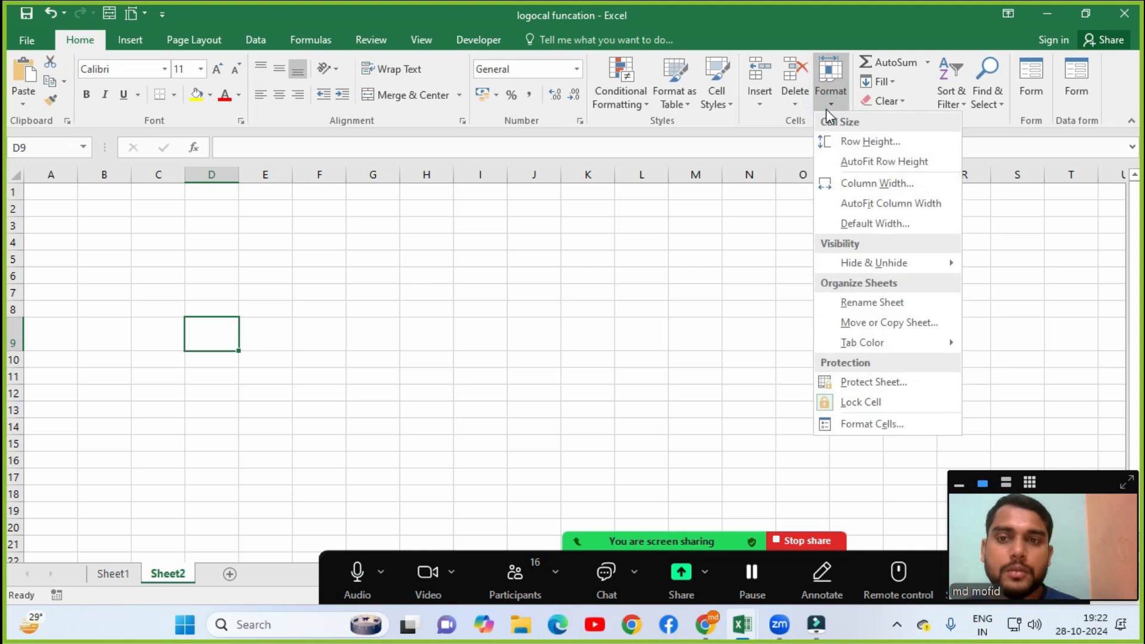
pyautogui.click(870, 141)
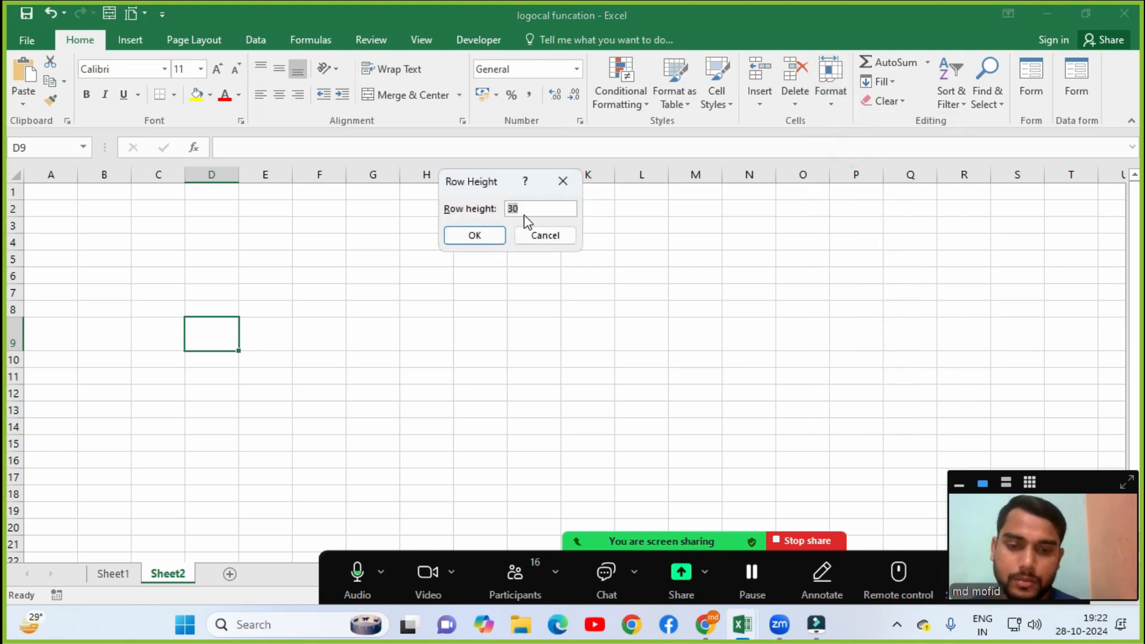
pyautogui.press('Return')
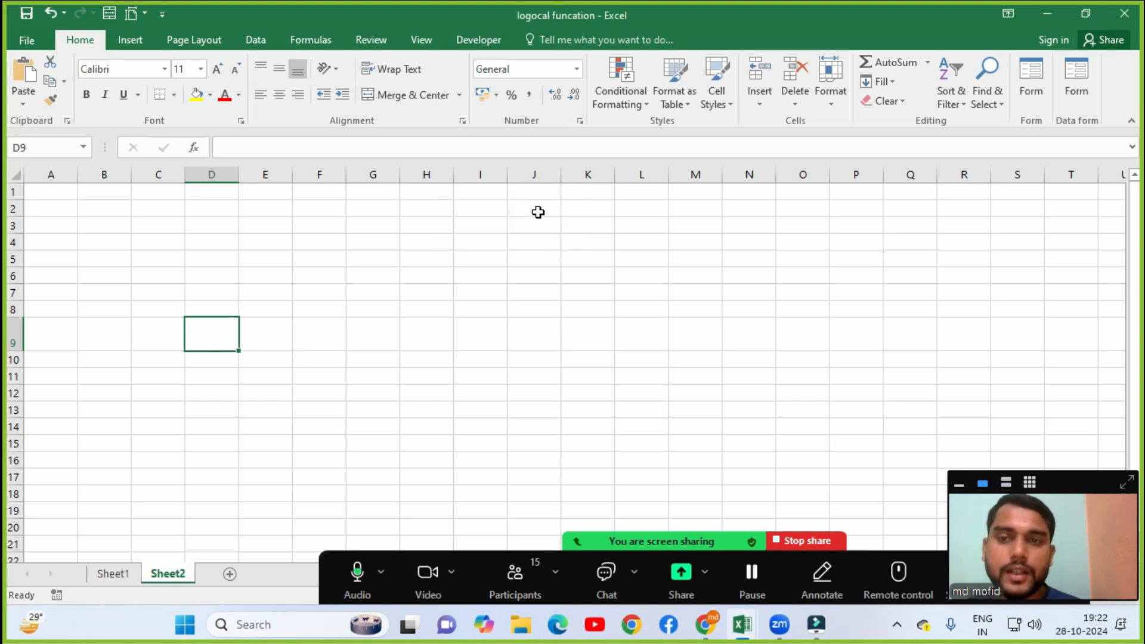
pyautogui.click(824, 110)
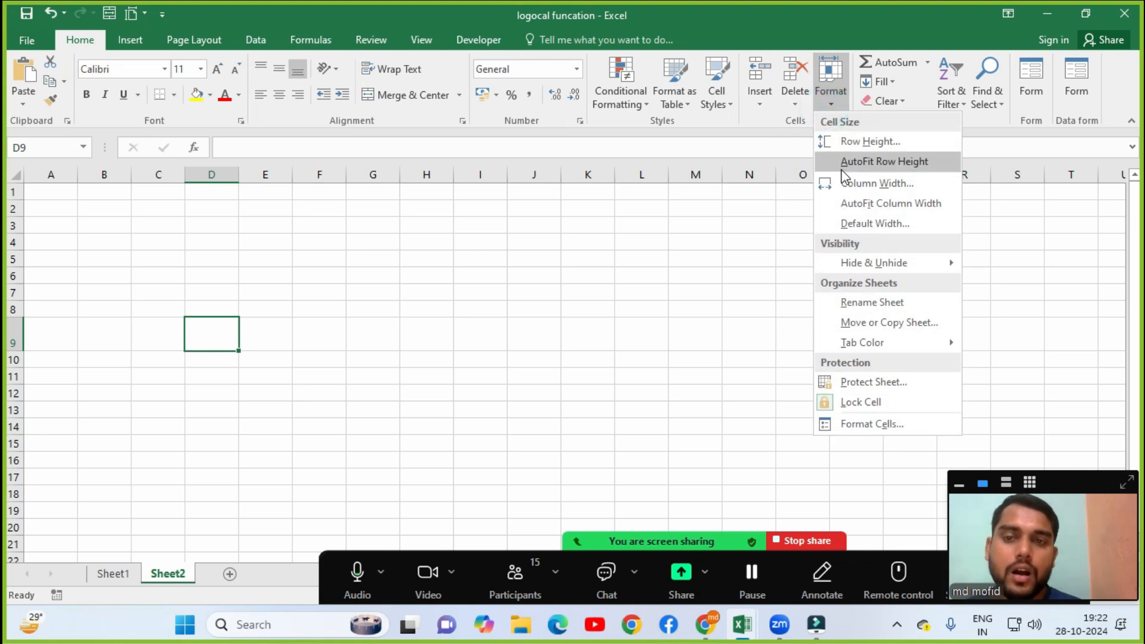
pyautogui.click(886, 169)
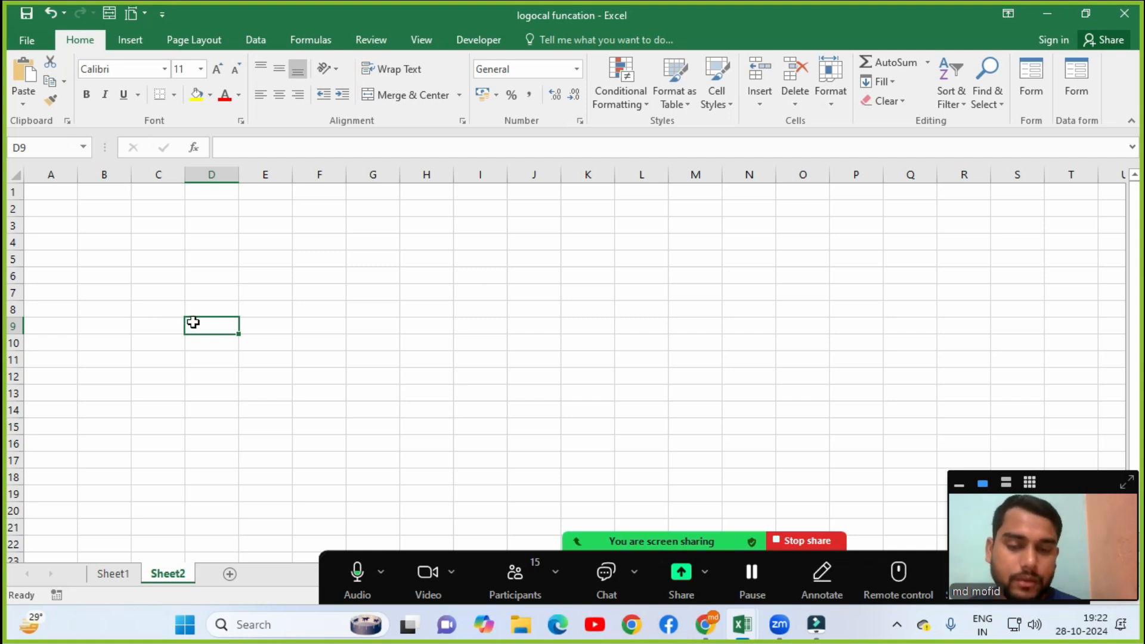
pyautogui.click(836, 98)
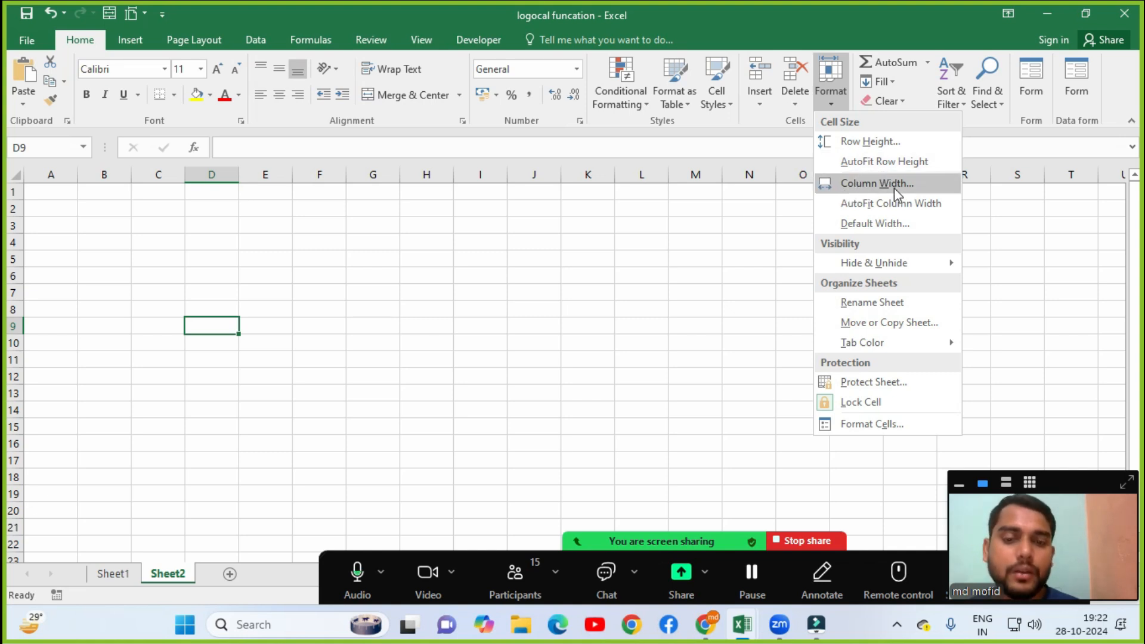
# Widen column E by dragging its border, then undo the change.
pyautogui.click(287, 207)
pyautogui.click(280, 208)
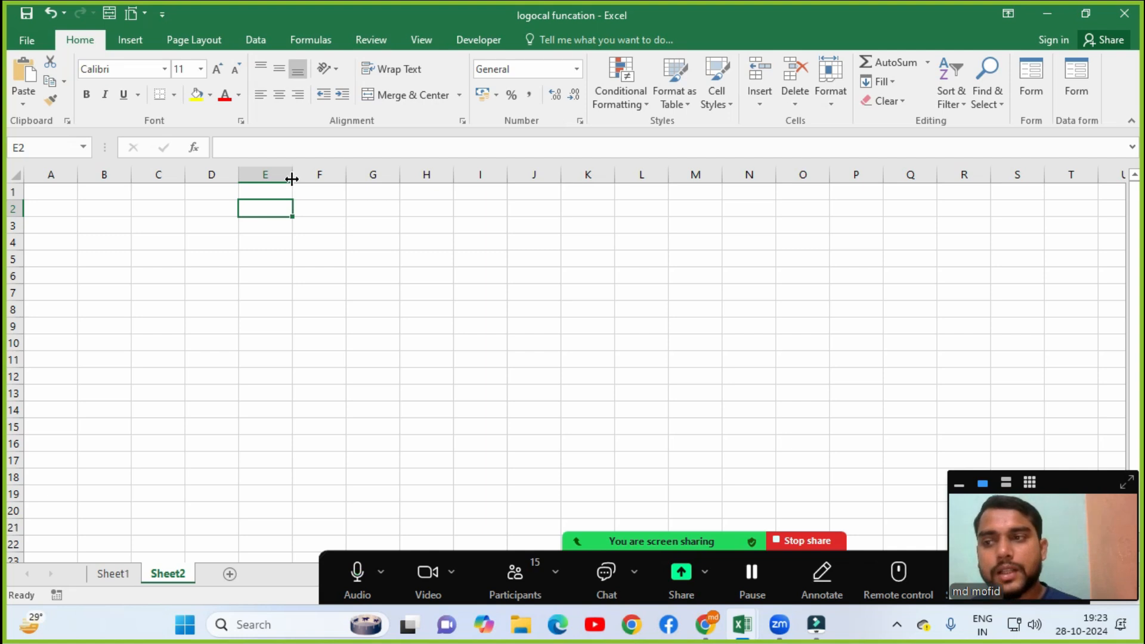
pyautogui.moveTo(292, 179); pyautogui.dragTo(358, 178)
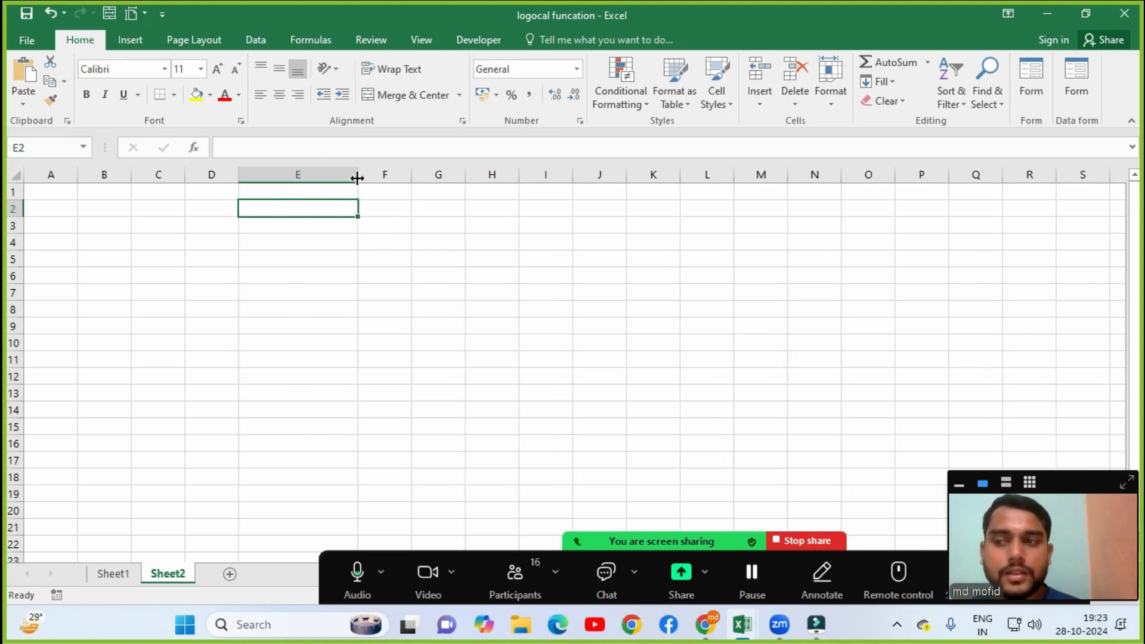
pyautogui.hotkey('ctrl', 'z')
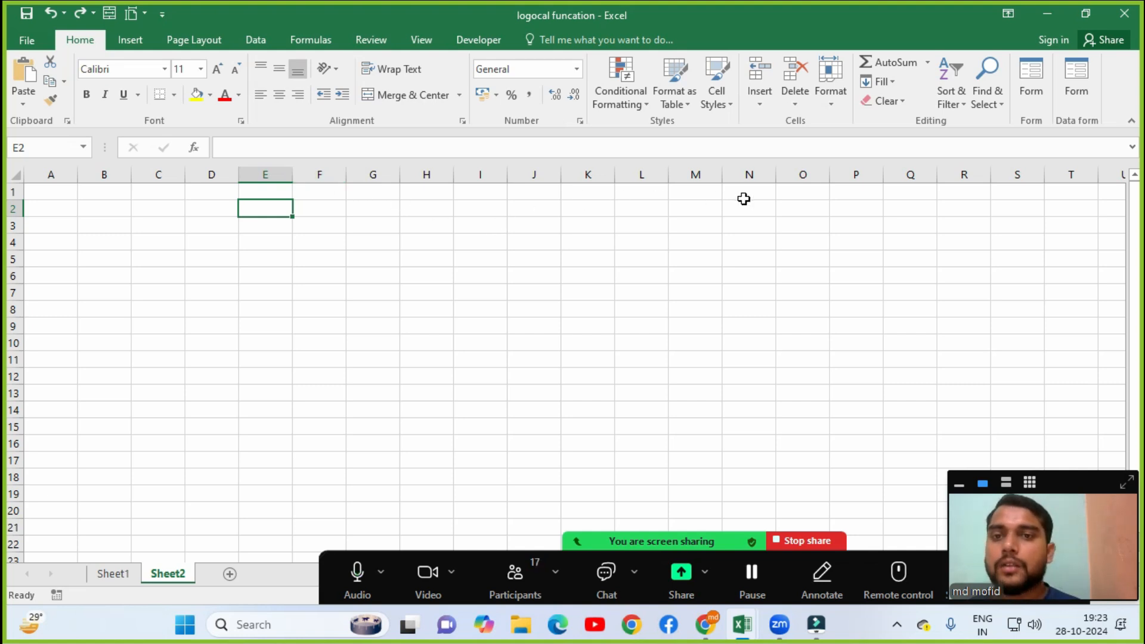
# Narrow column G from 8.43 to a width of 3 via Format > Column Width.
pyautogui.click(829, 98)
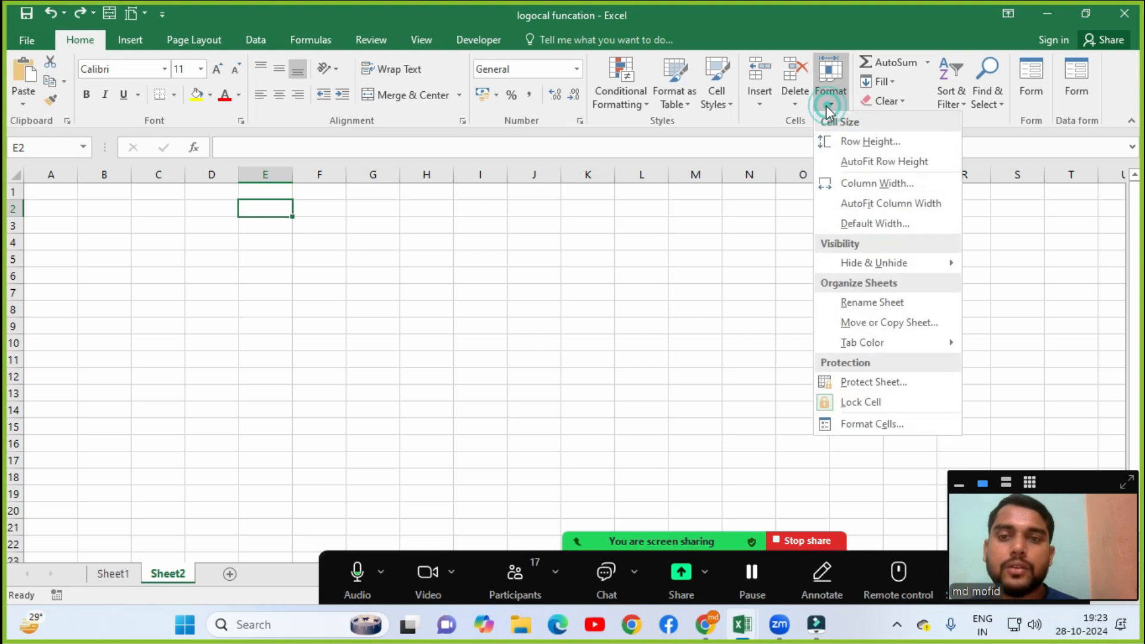
pyautogui.click(861, 184)
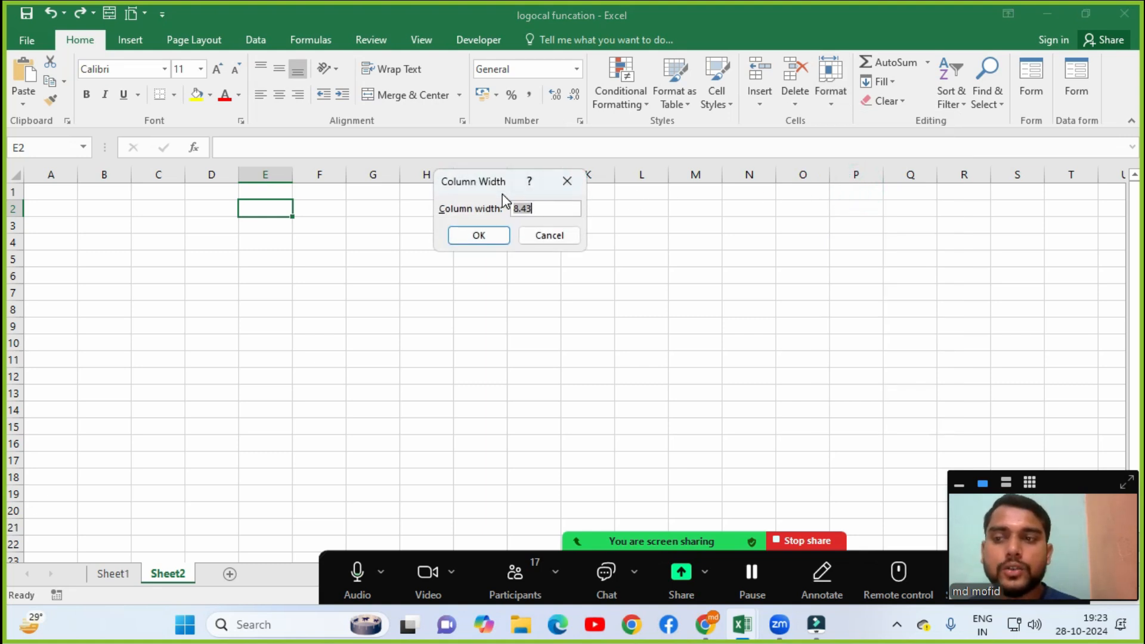
pyautogui.click(561, 209)
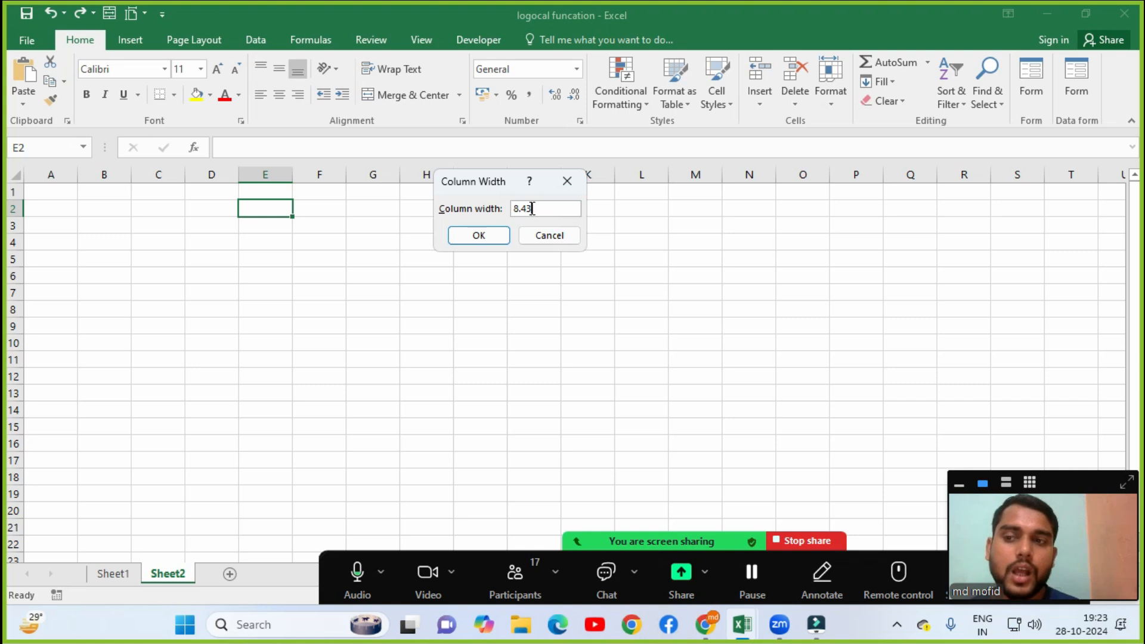
pyautogui.press('Return')
pyautogui.click(376, 222)
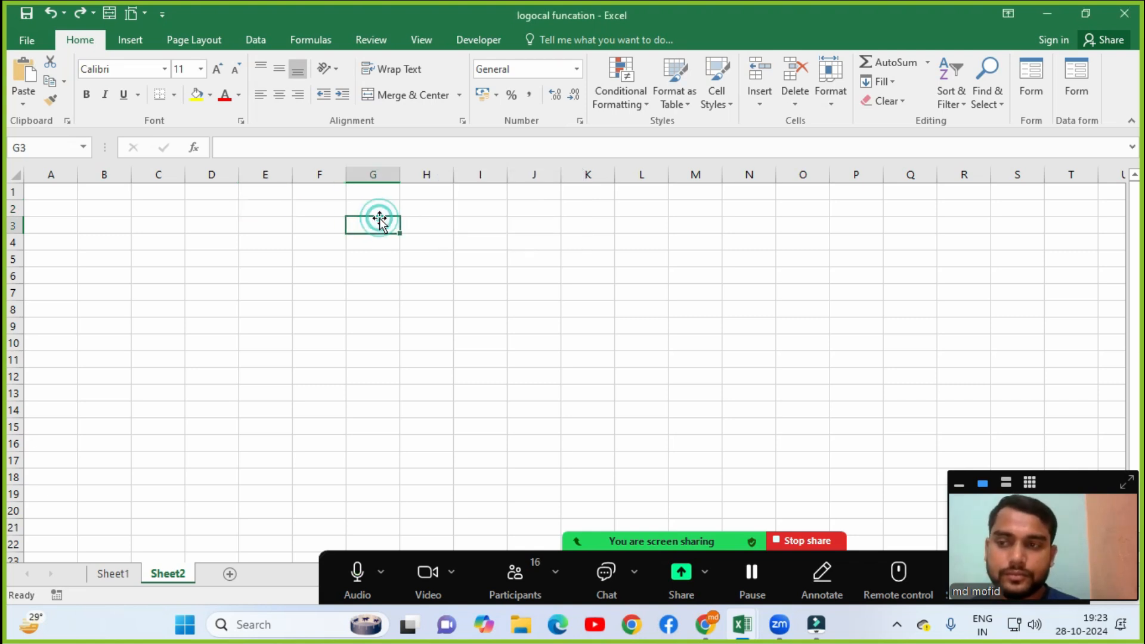
pyautogui.click(827, 108)
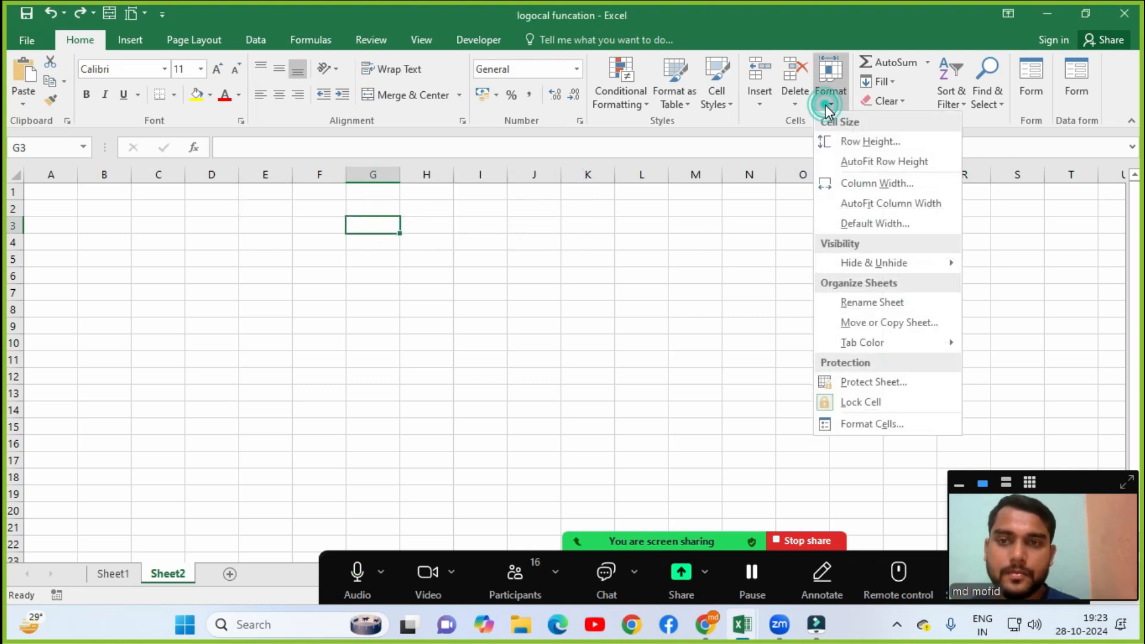
pyautogui.click(912, 183)
pyautogui.click(542, 206)
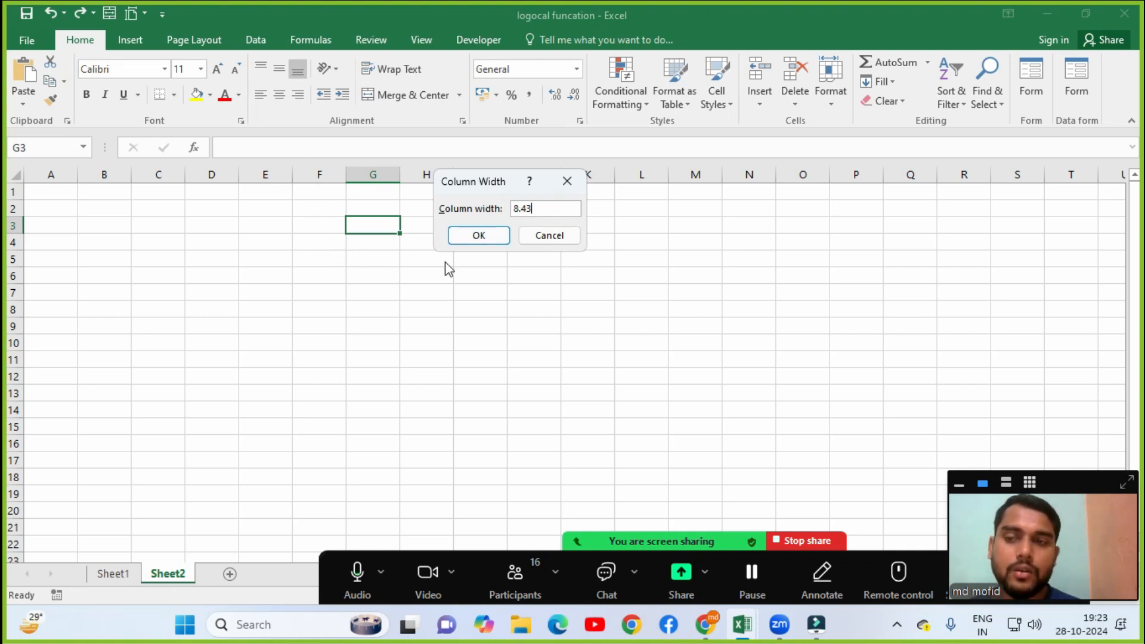
pyautogui.doubleClick(534, 208)
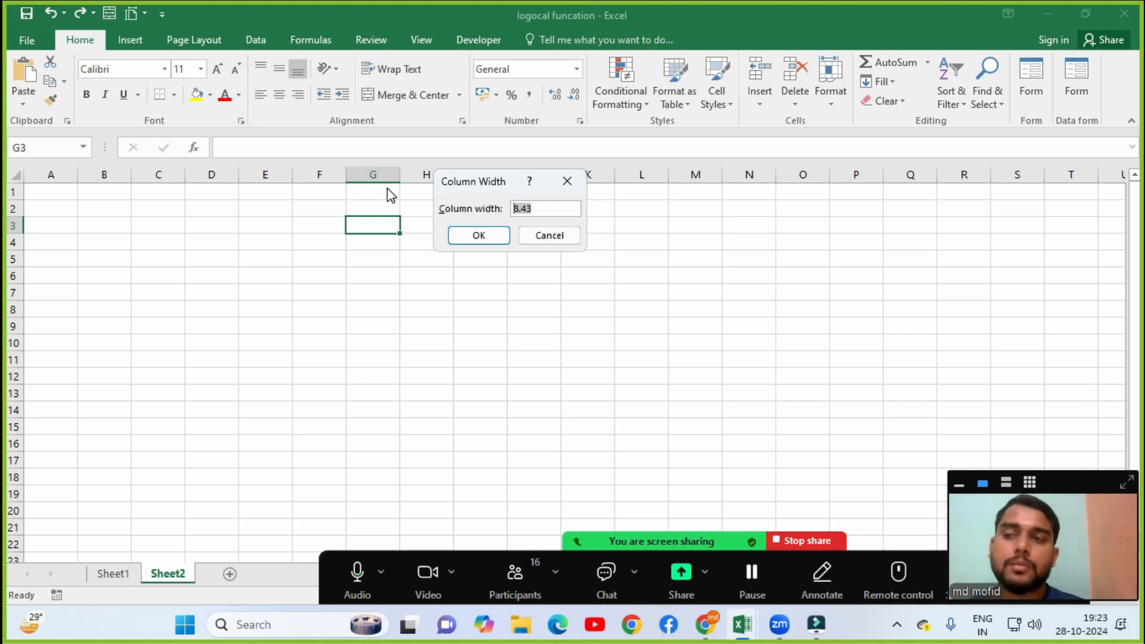
pyautogui.write('3')
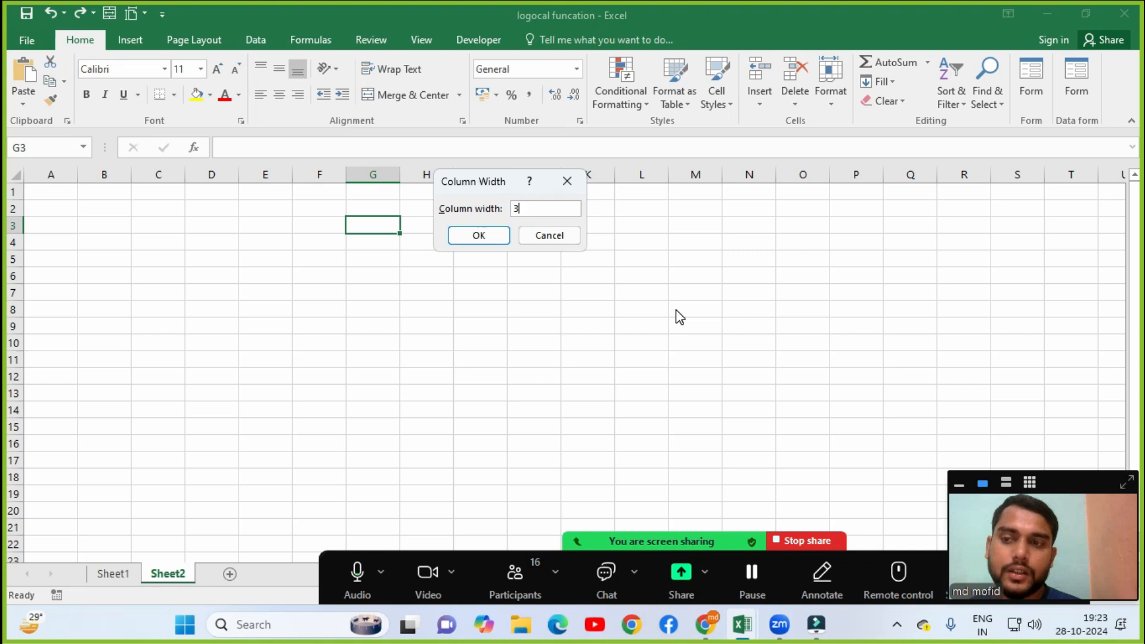
pyautogui.click(489, 241)
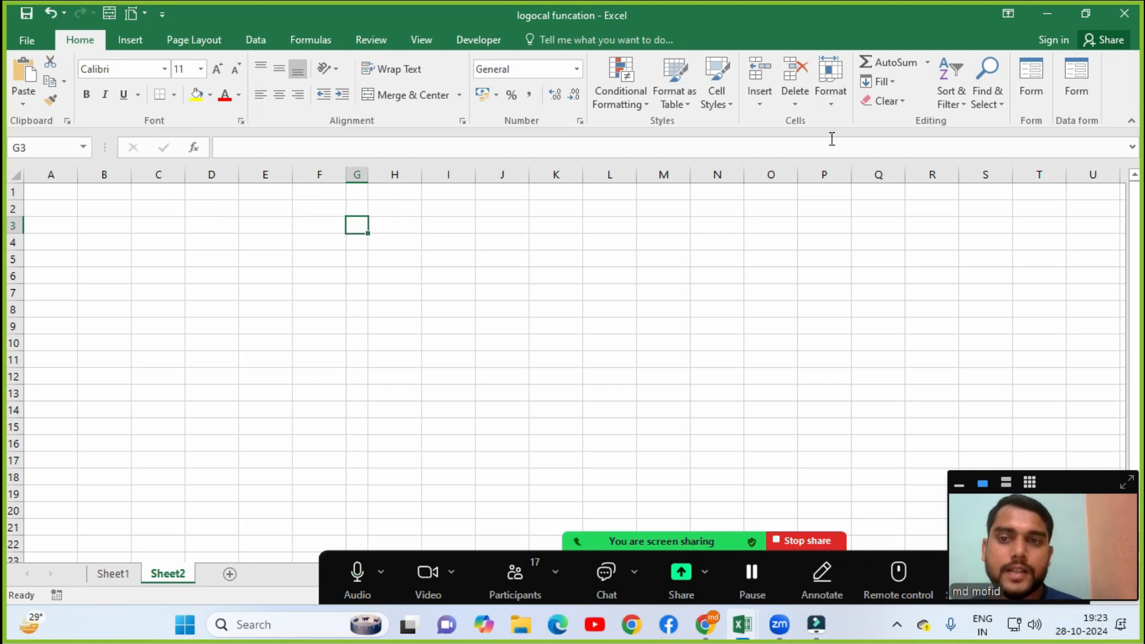
# Widen column G from 3 to a width of 25.
pyautogui.click(838, 103)
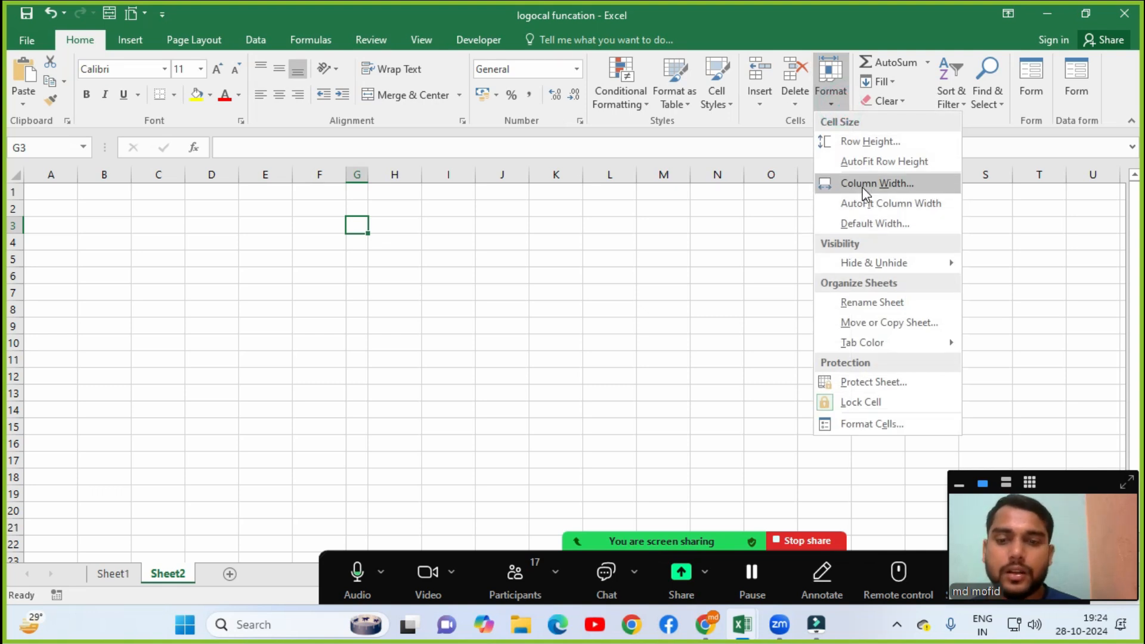
pyautogui.click(863, 190)
pyautogui.click(559, 208)
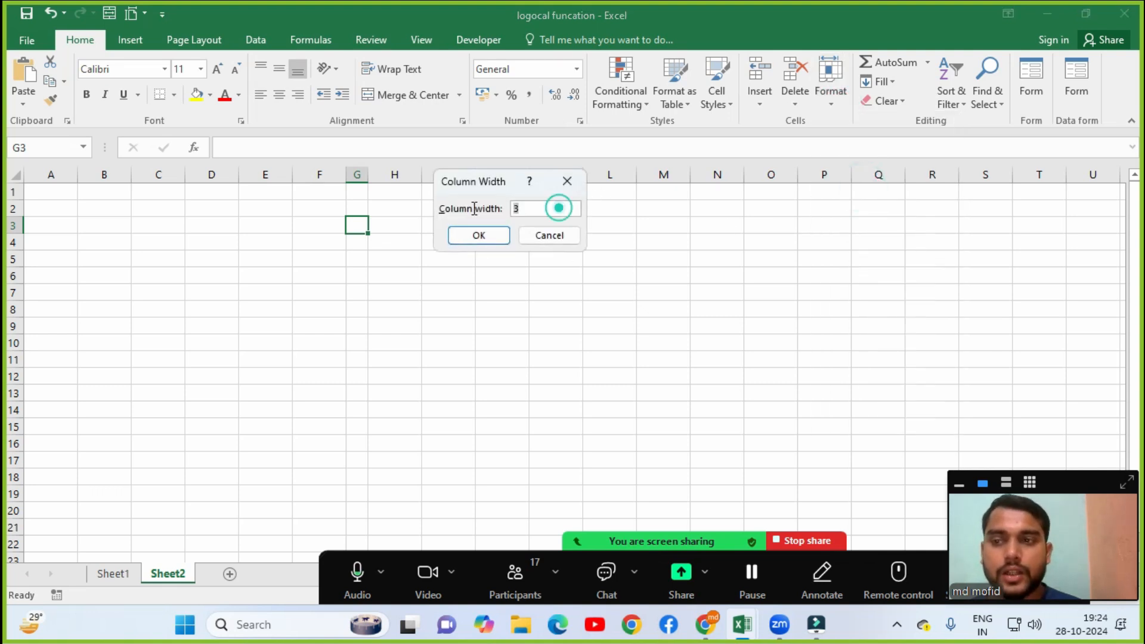
pyautogui.write('25')
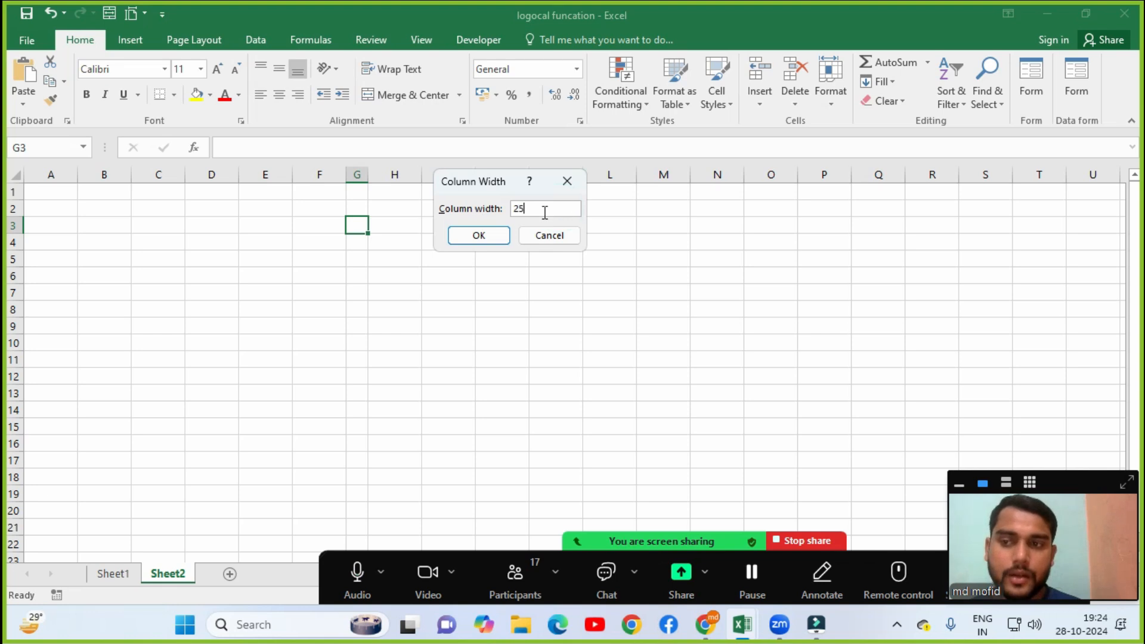
pyautogui.click(501, 235)
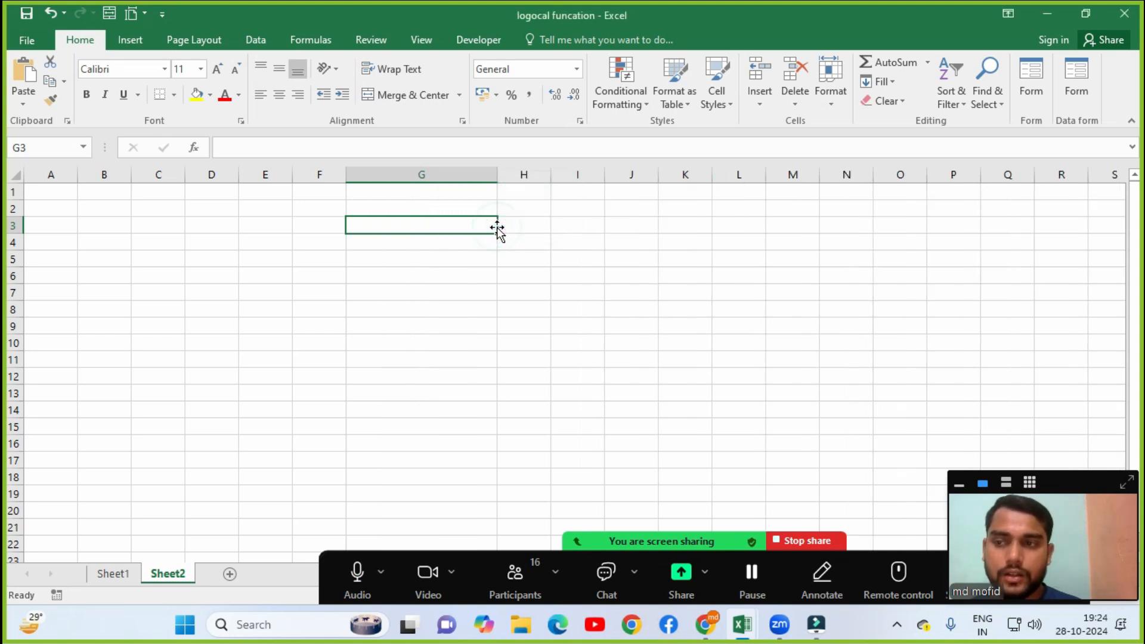
# AutoFit column G's width, then undo the AutoFit with Ctrl+Z.
pyautogui.click(468, 272)
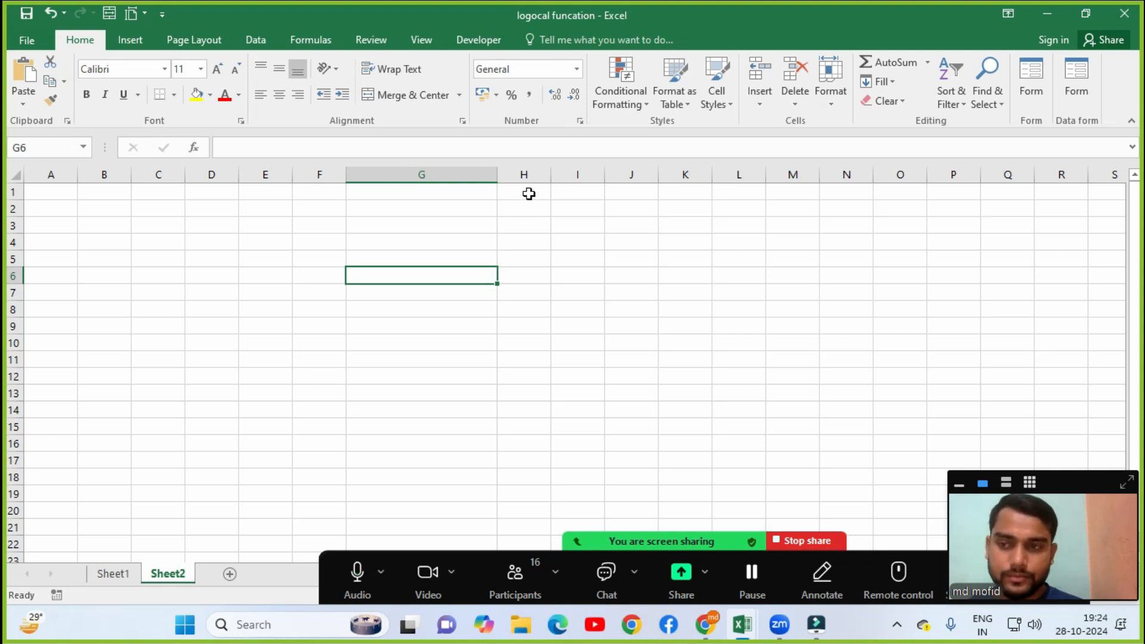
pyautogui.click(520, 209)
pyautogui.click(468, 208)
pyautogui.click(520, 210)
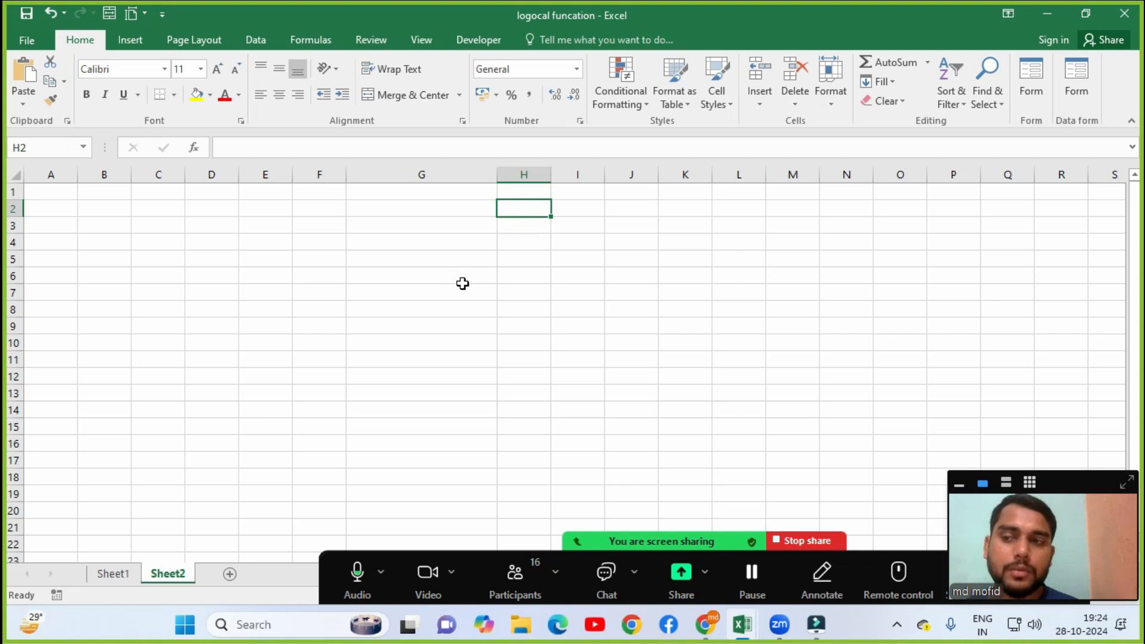
pyautogui.click(836, 110)
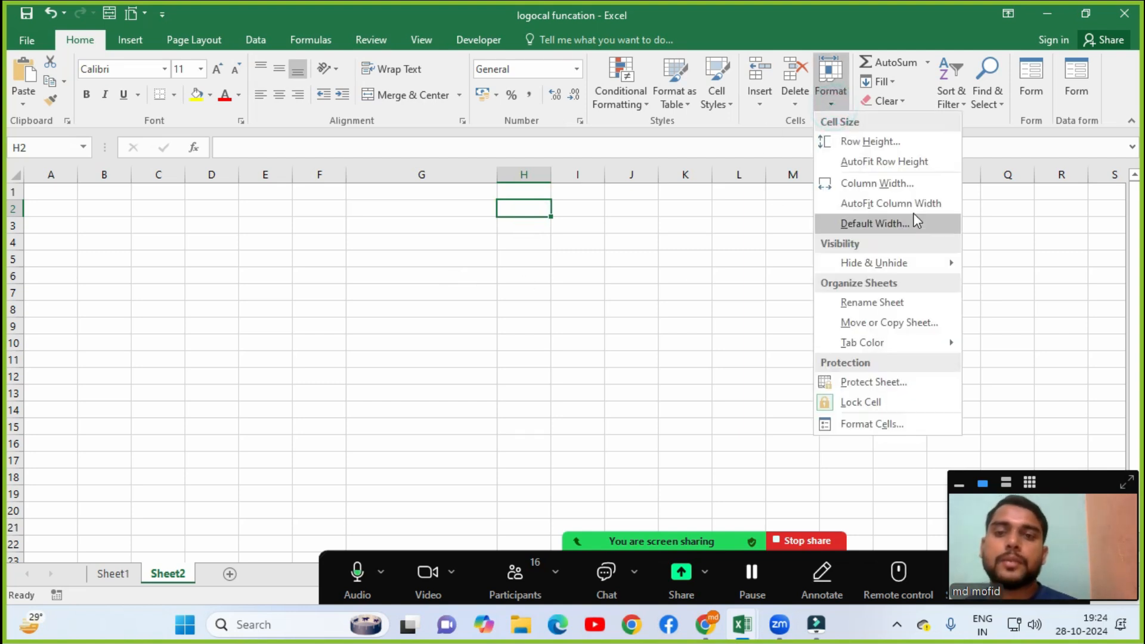
pyautogui.click(884, 204)
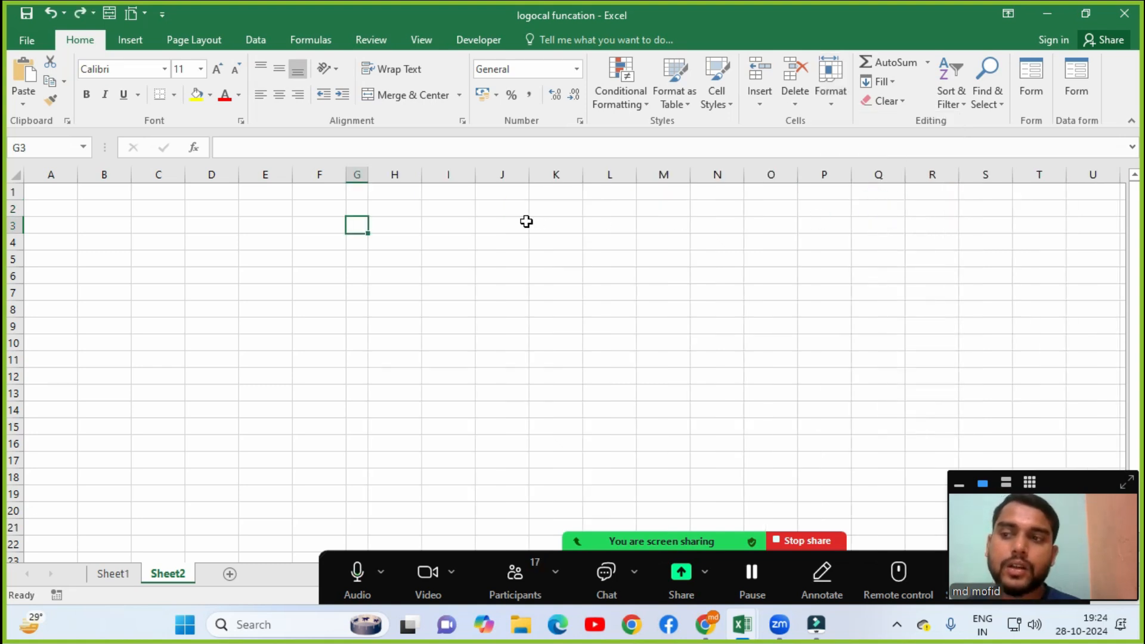
pyautogui.hotkey('ctrl', 'z')
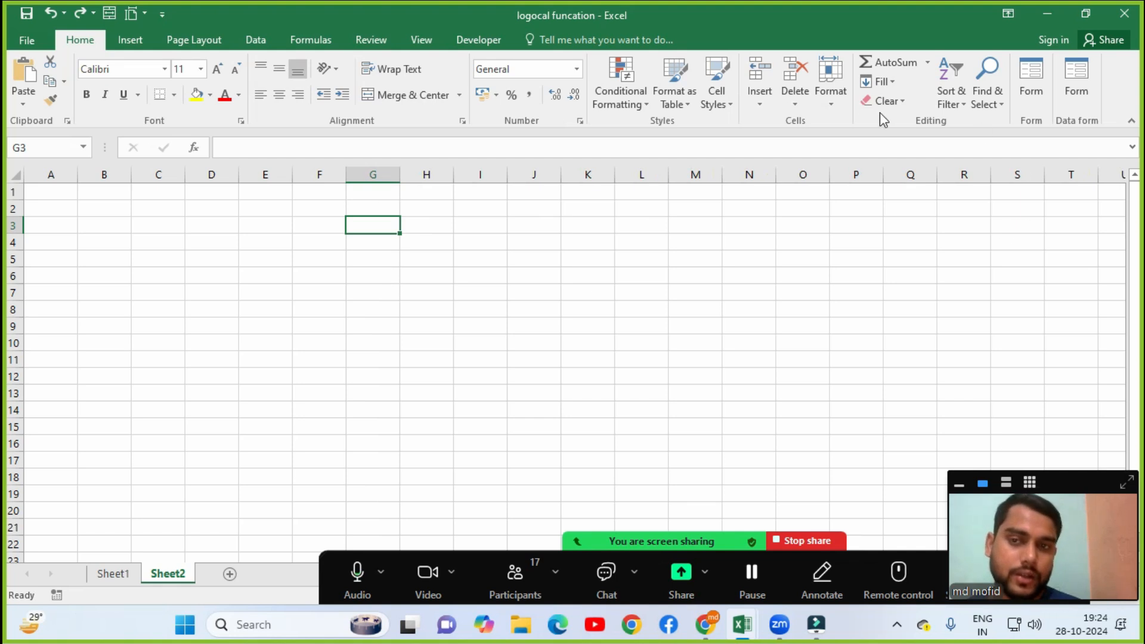
pyautogui.click(831, 98)
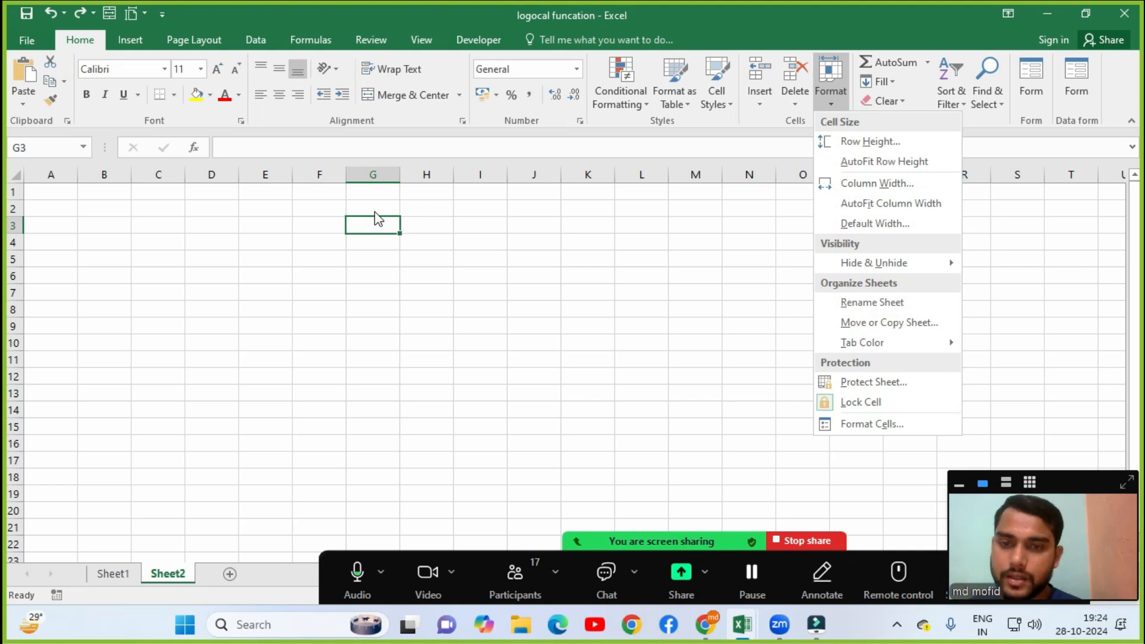
pyautogui.click(857, 225)
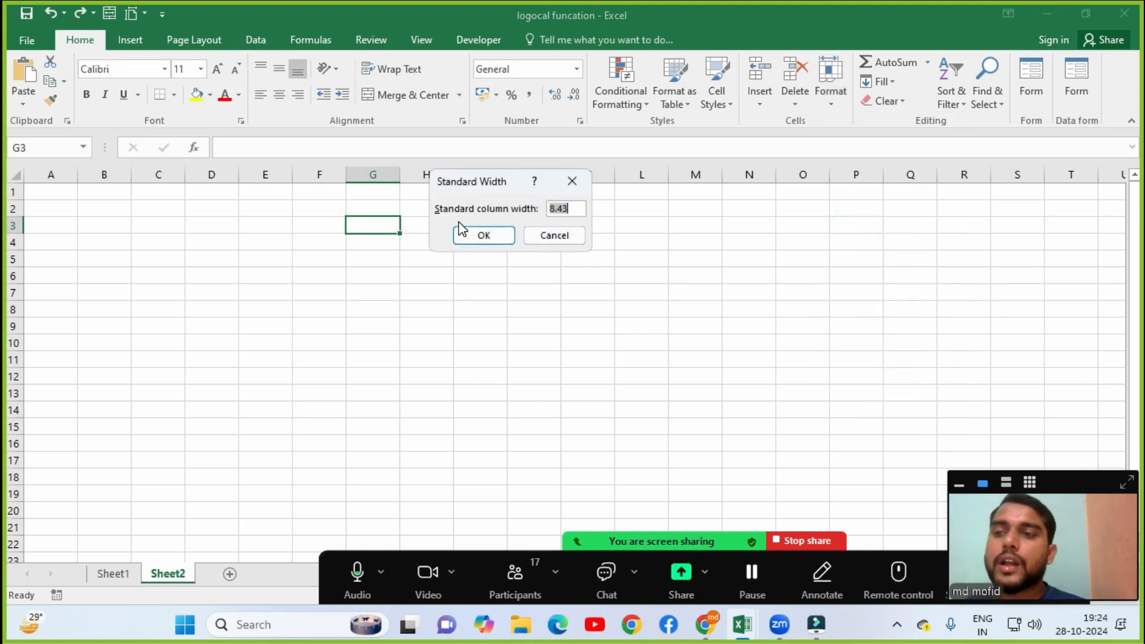
pyautogui.moveTo(577, 207); pyautogui.dragTo(537, 210)
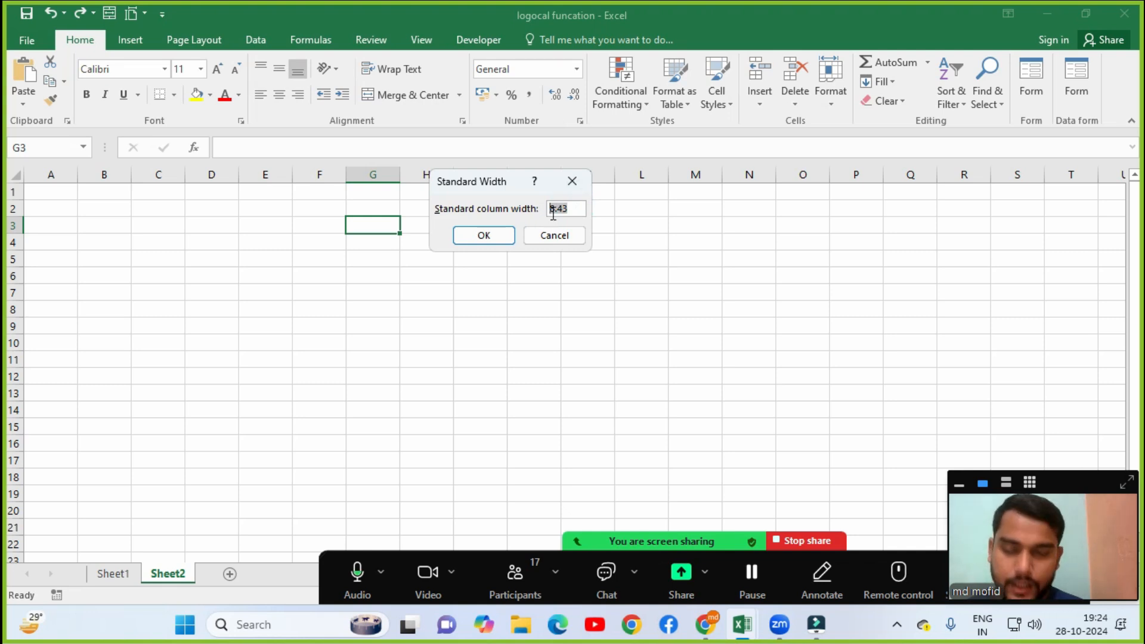
pyautogui.write('4')
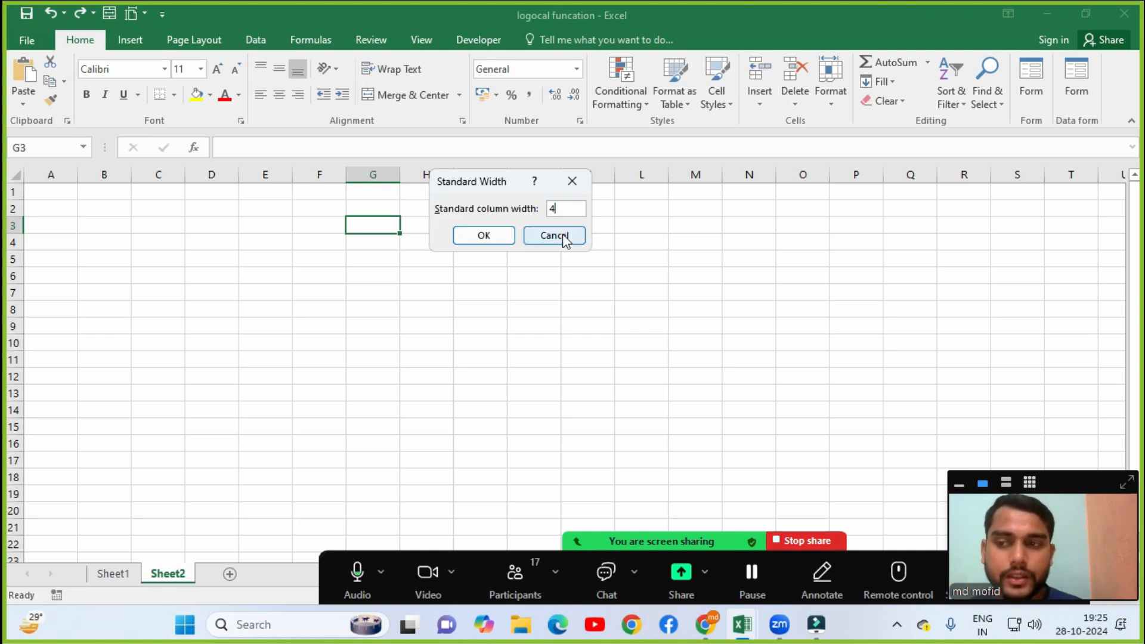
pyautogui.click(499, 238)
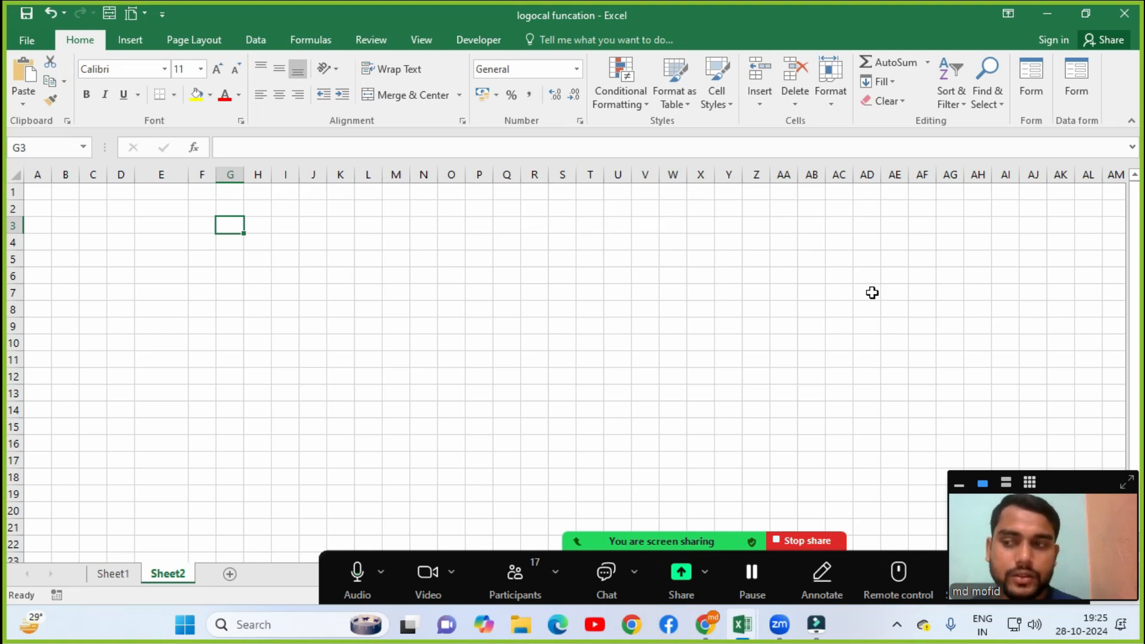
pyautogui.click(833, 109)
pyautogui.click(887, 197)
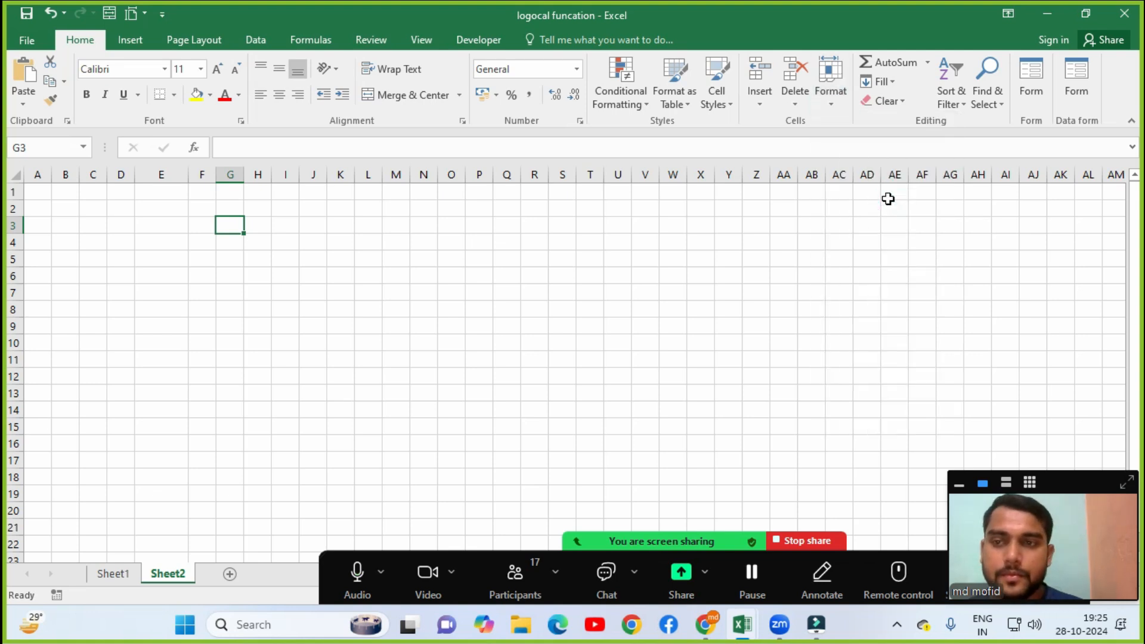
pyautogui.click(842, 99)
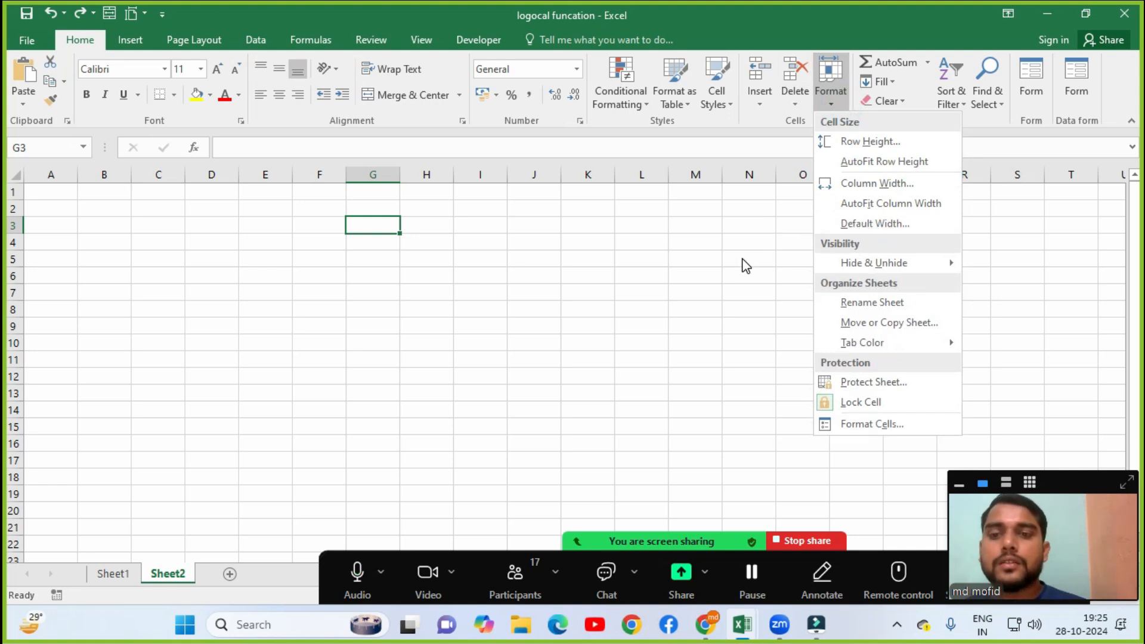
# Bring the Book1 (Autosaved) All Short Cut Formula workbook forward, showing the total marks sheet.
pyautogui.moveTo(851, 269)
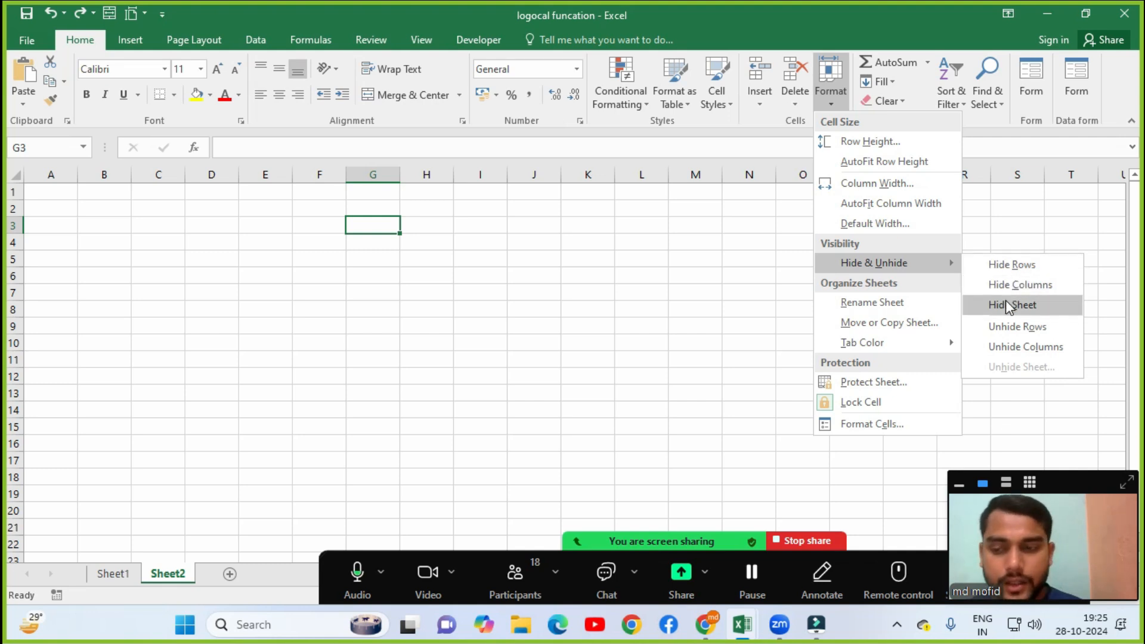
pyautogui.moveTo(742, 625)
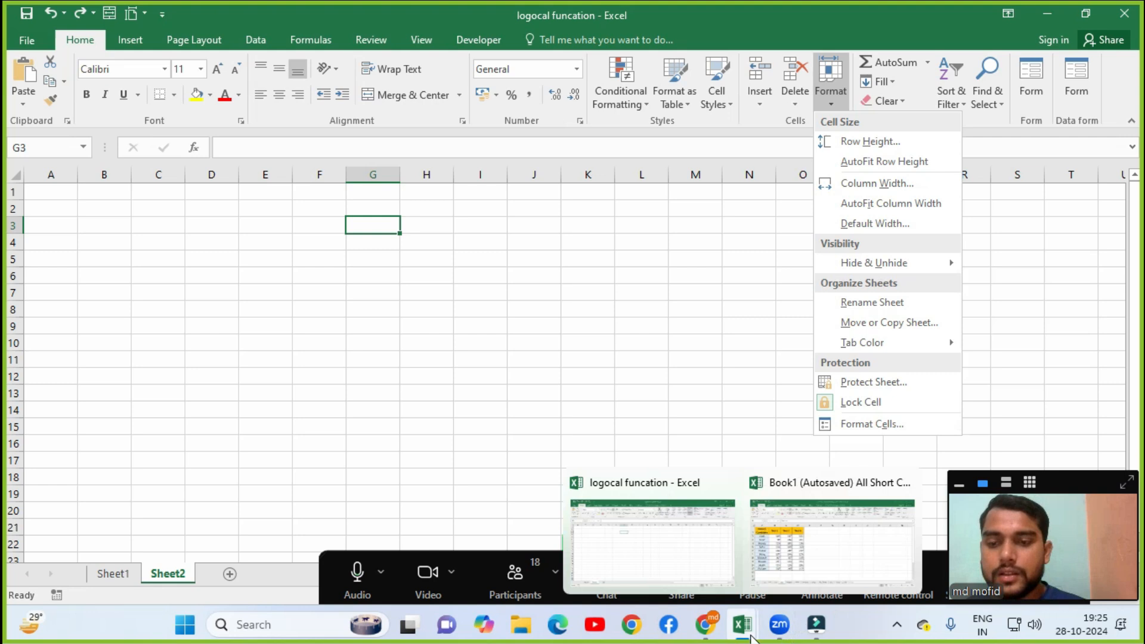
pyautogui.click(759, 556)
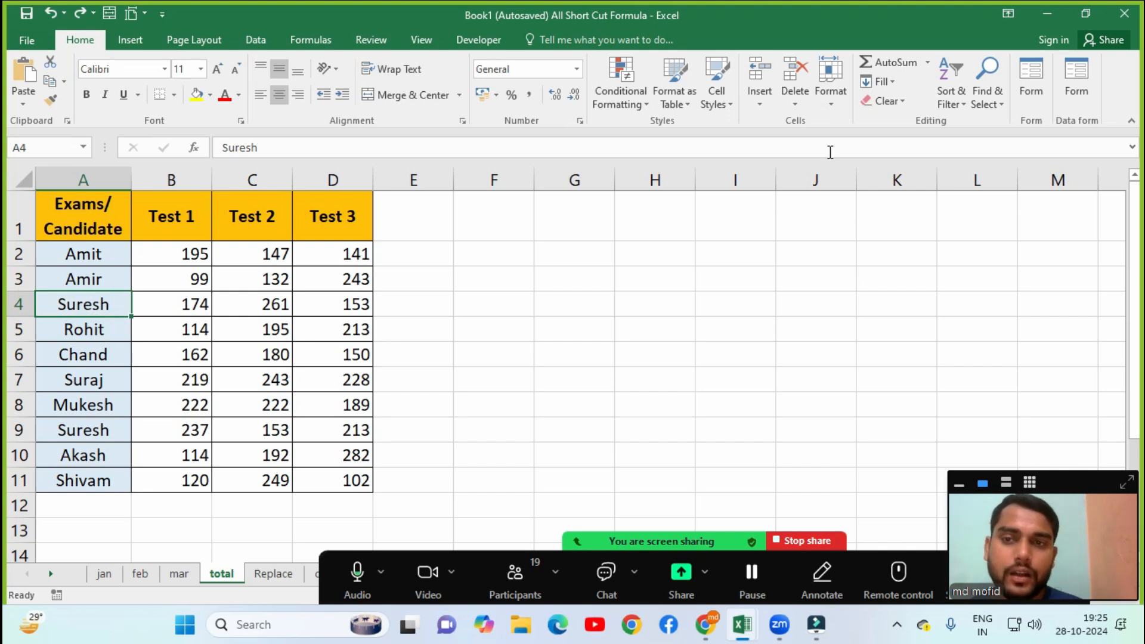
# Hide row 4 (Suresh) of the marks table with Format > Hide Rows.
pyautogui.click(830, 78)
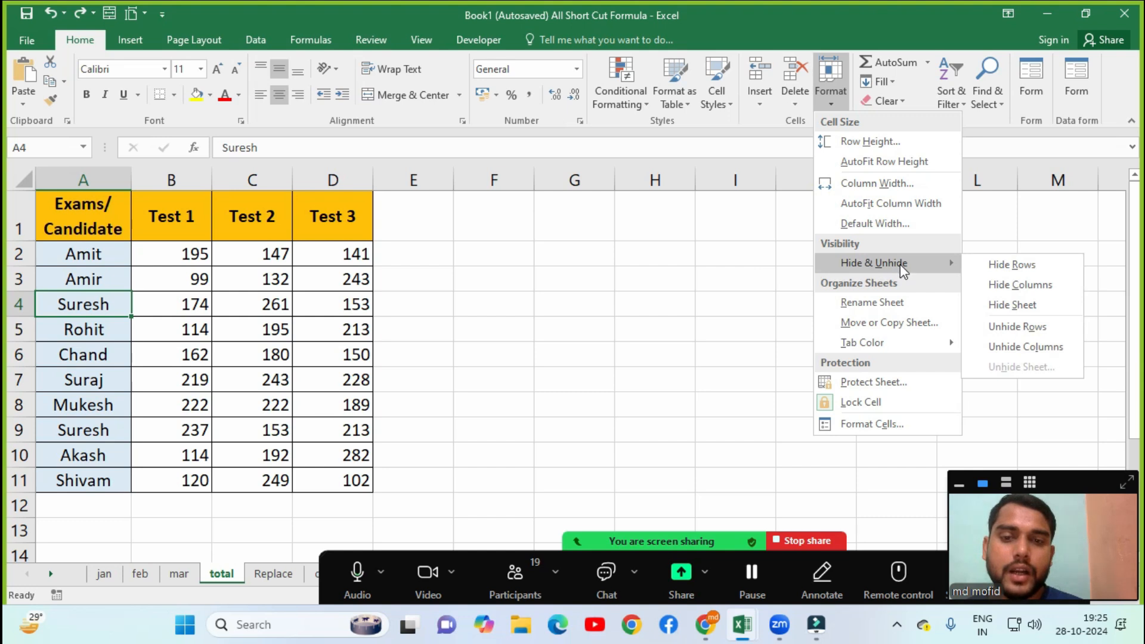
pyautogui.click(1043, 269)
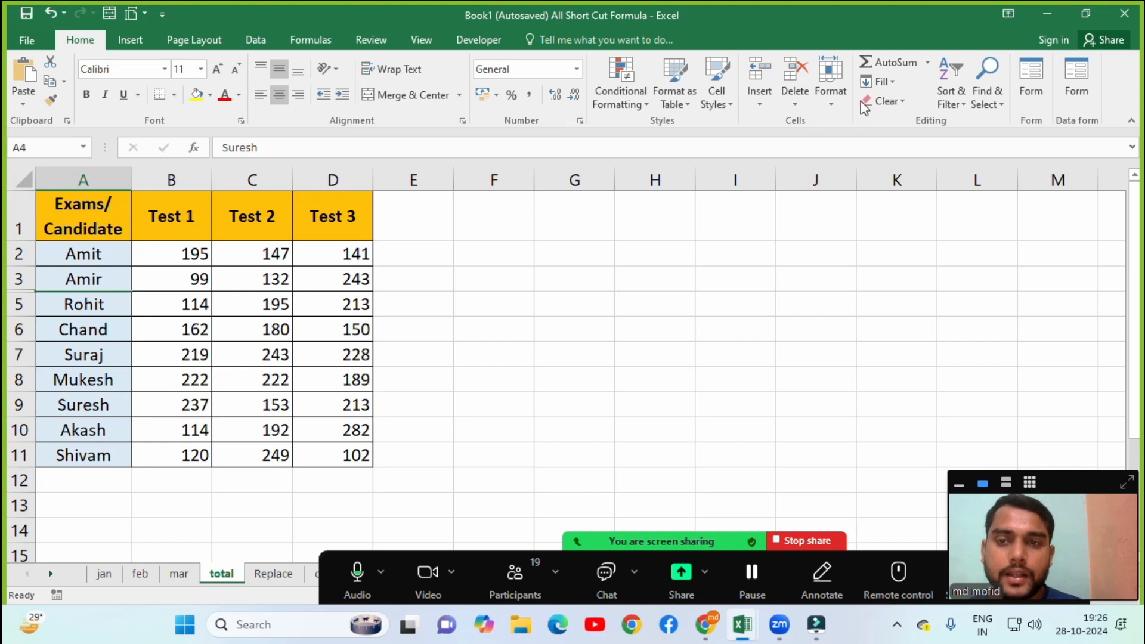
pyautogui.click(841, 98)
pyautogui.moveTo(869, 262)
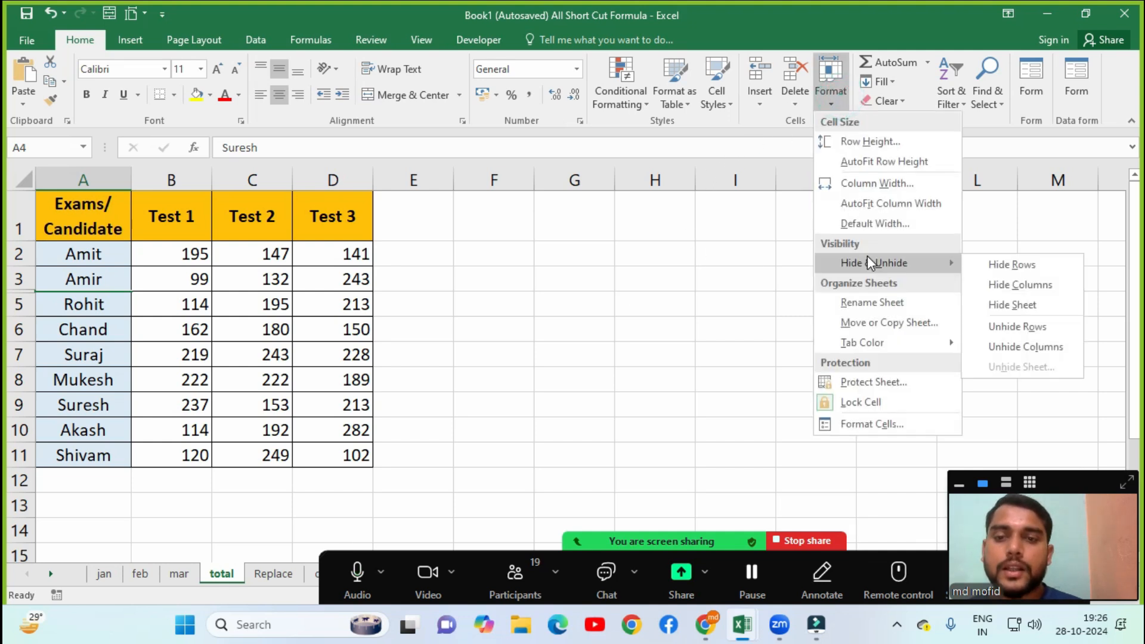
# Unhide row 4 so Suresh reappears, then select the Test 1 header cell B1.
pyautogui.click(1020, 328)
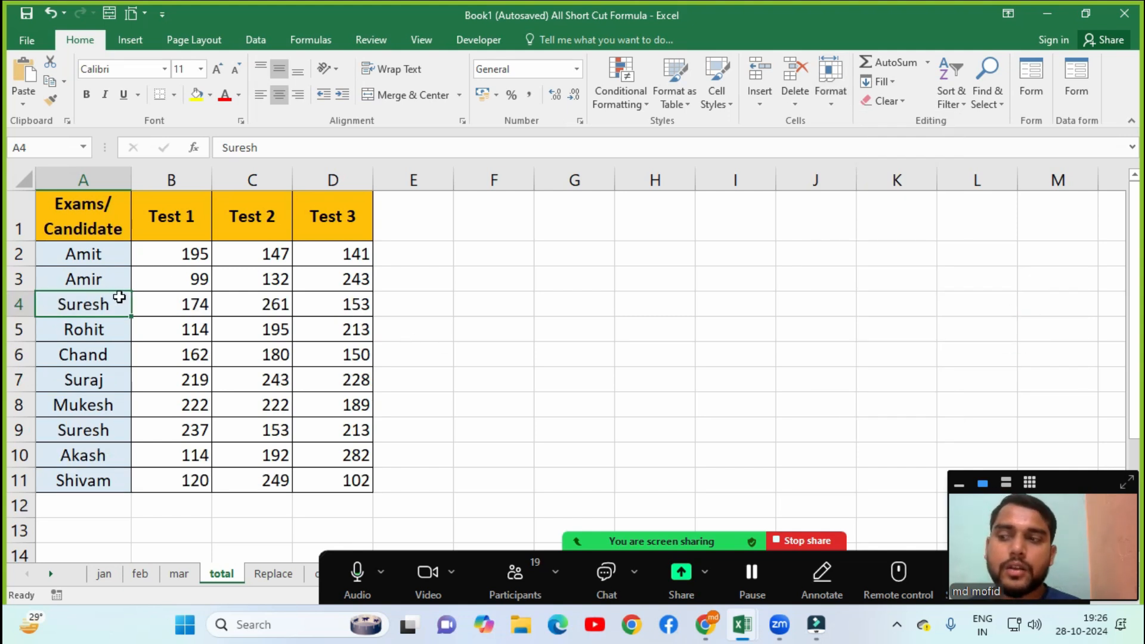
pyautogui.click(829, 108)
pyautogui.click(256, 298)
pyautogui.click(191, 236)
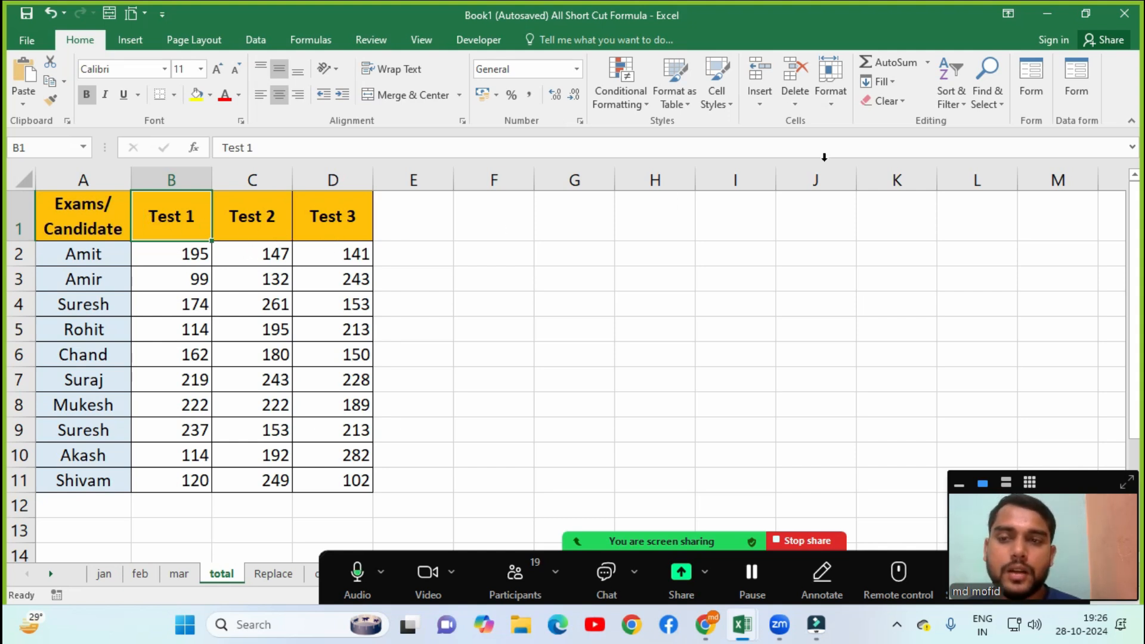
pyautogui.click(841, 105)
pyautogui.moveTo(854, 269)
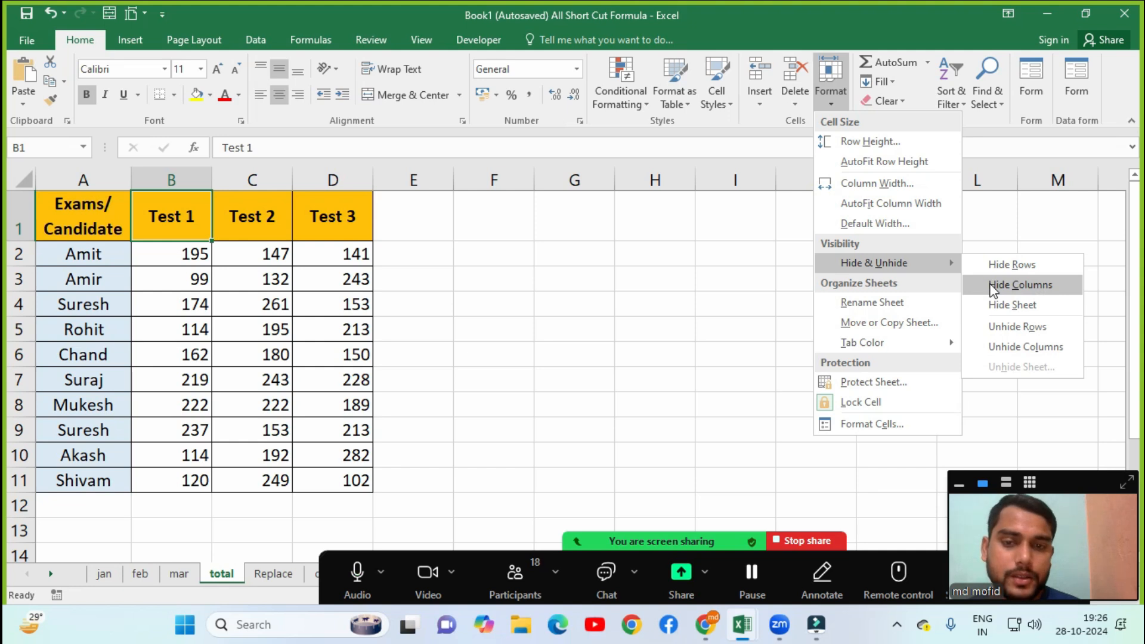
pyautogui.click(993, 290)
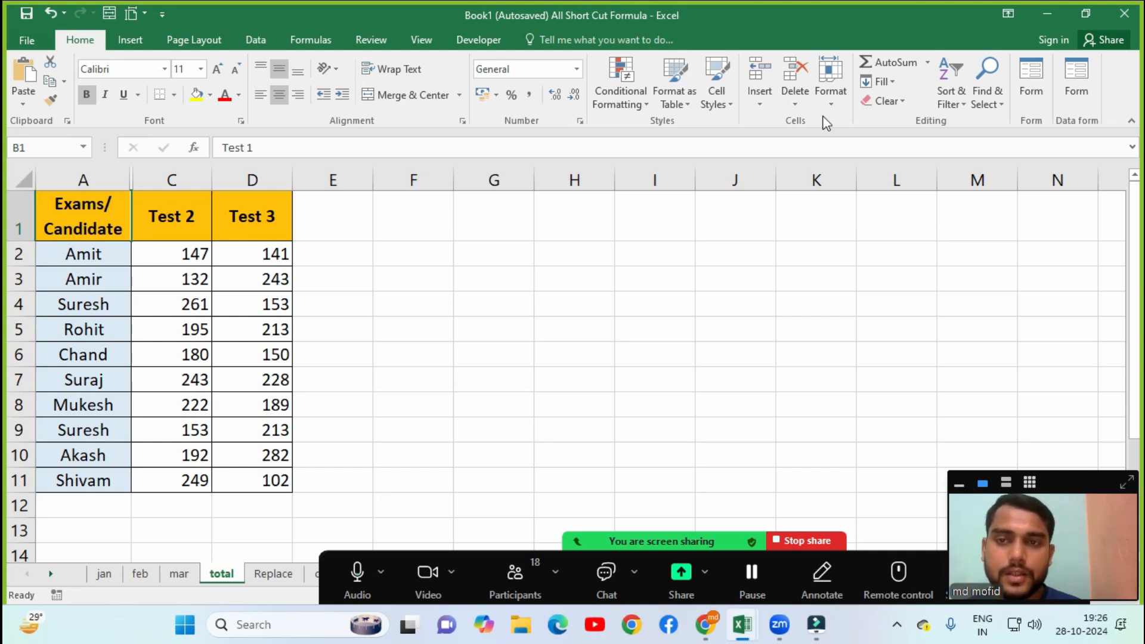
pyautogui.click(830, 89)
pyautogui.moveTo(835, 267)
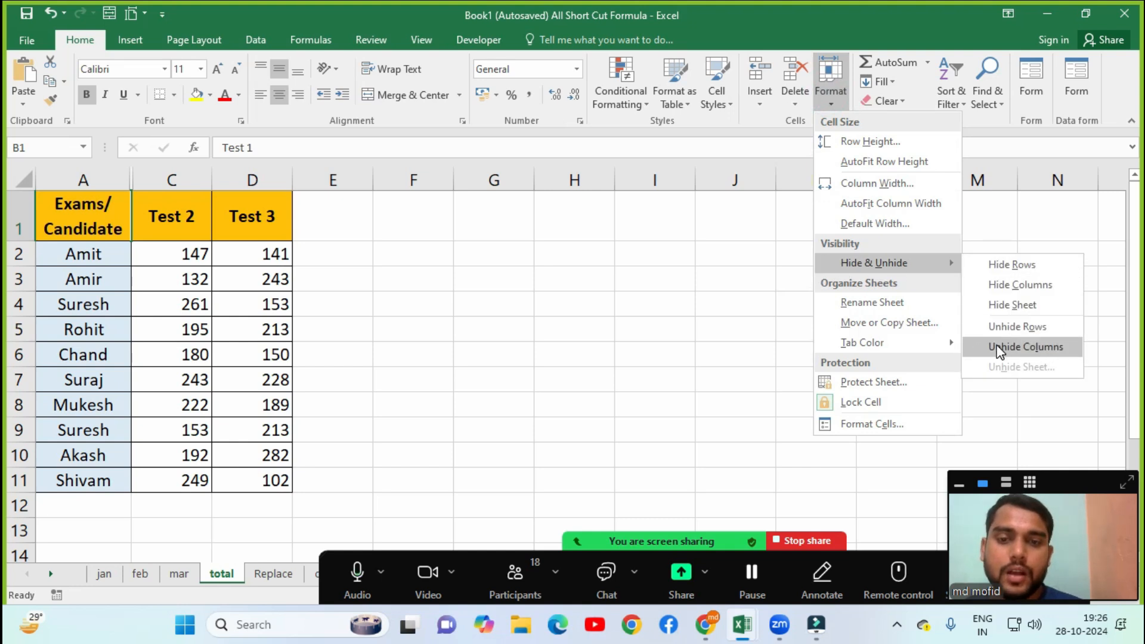
pyautogui.click(1017, 352)
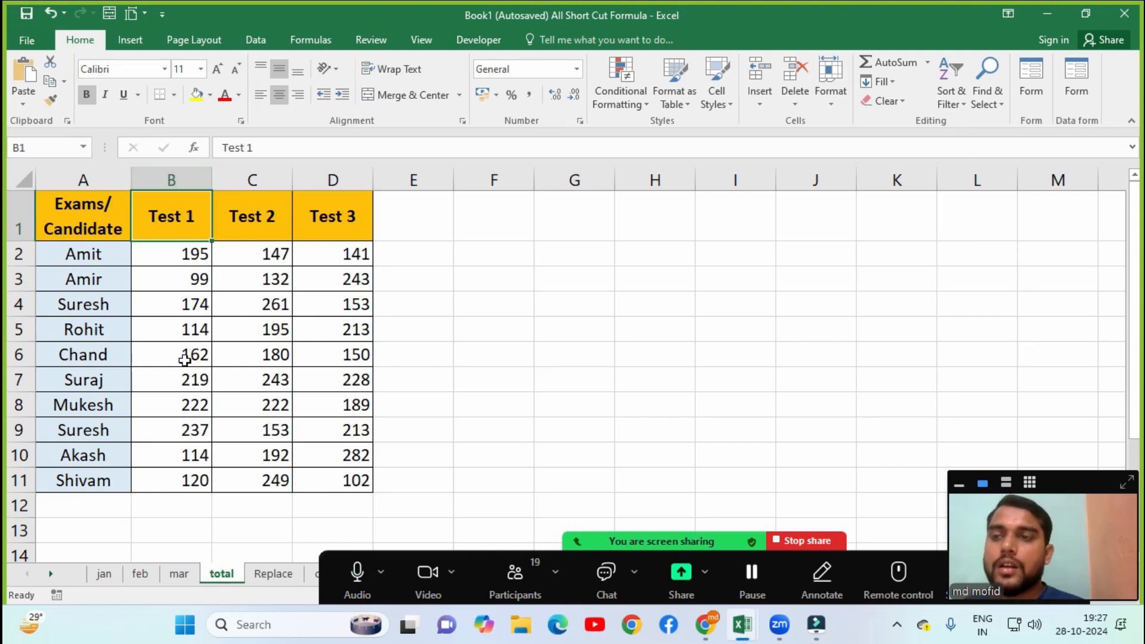
pyautogui.click(831, 90)
pyautogui.moveTo(887, 262)
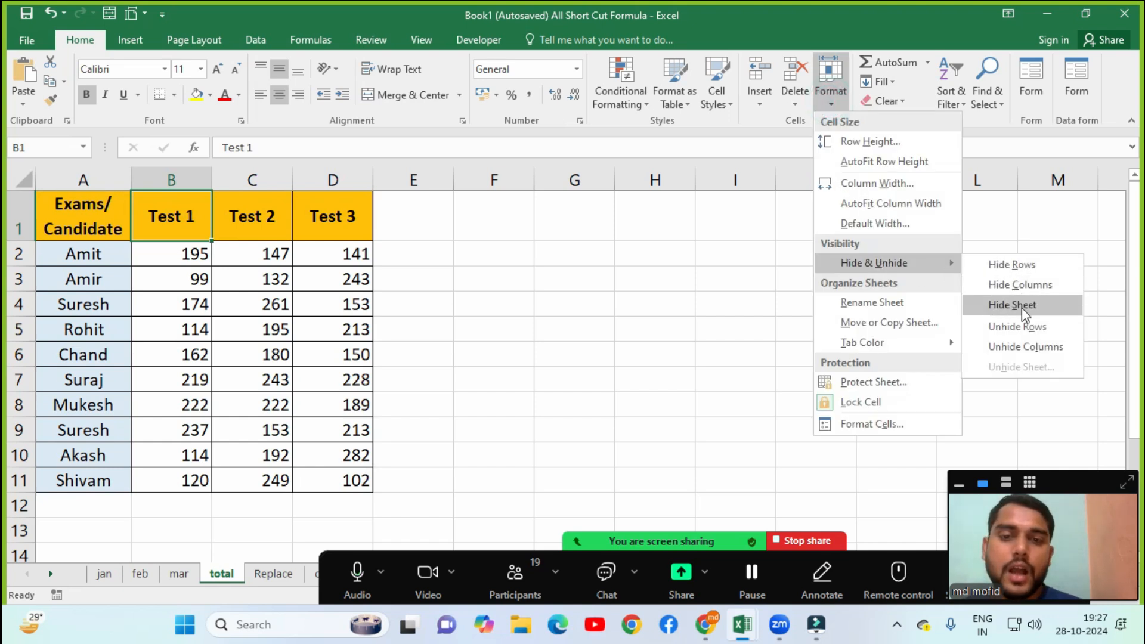
pyautogui.click(471, 331)
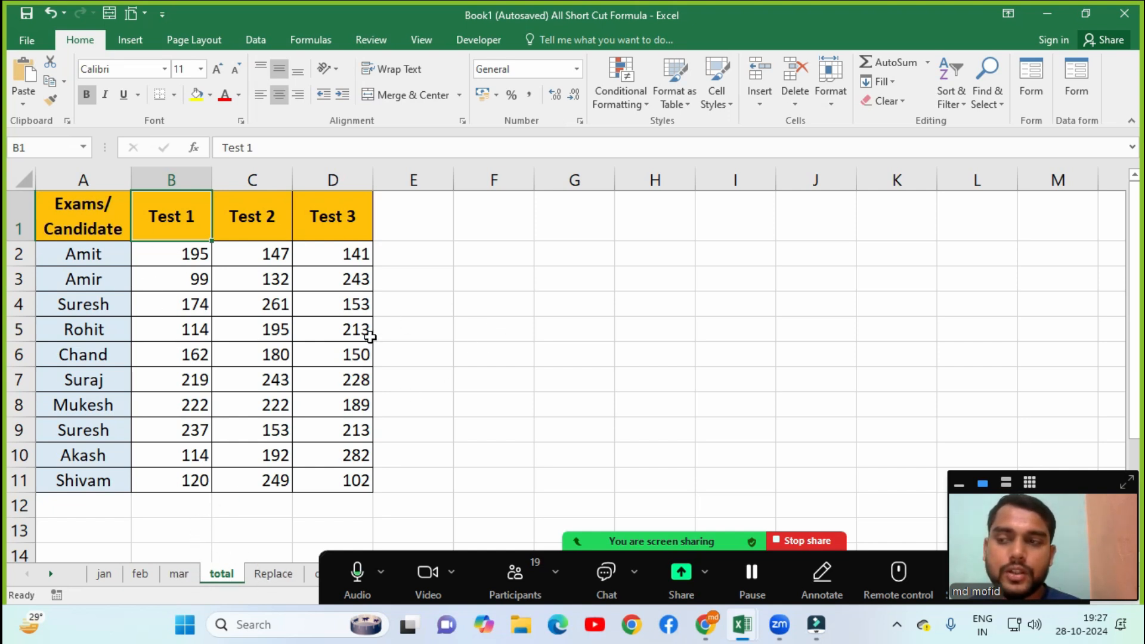
pyautogui.click(829, 98)
pyautogui.moveTo(865, 263)
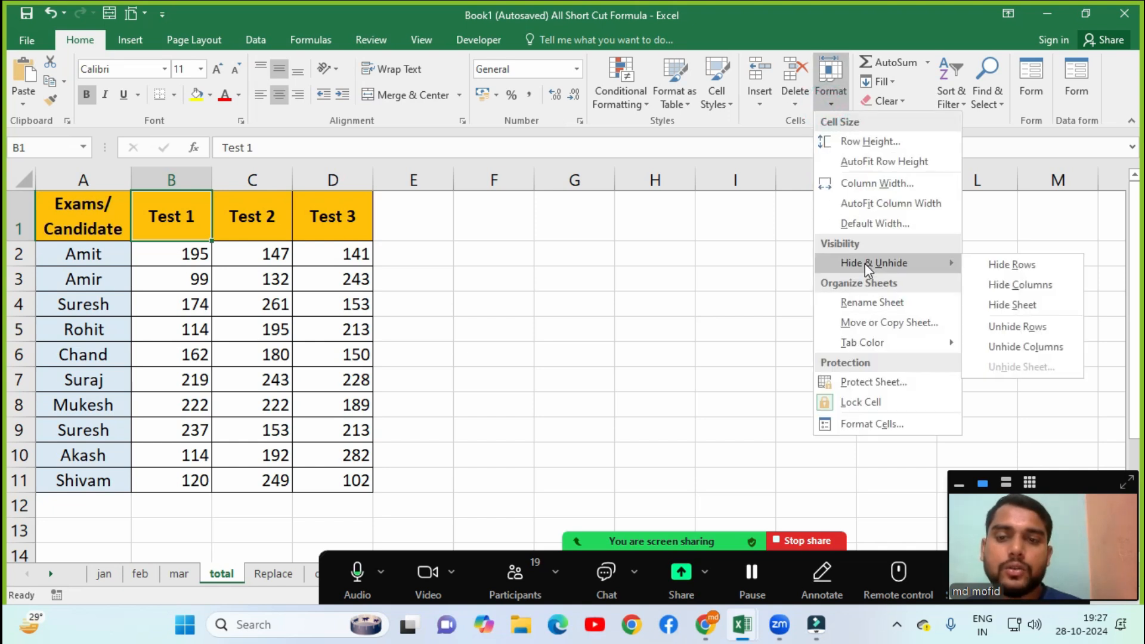
pyautogui.click(1017, 305)
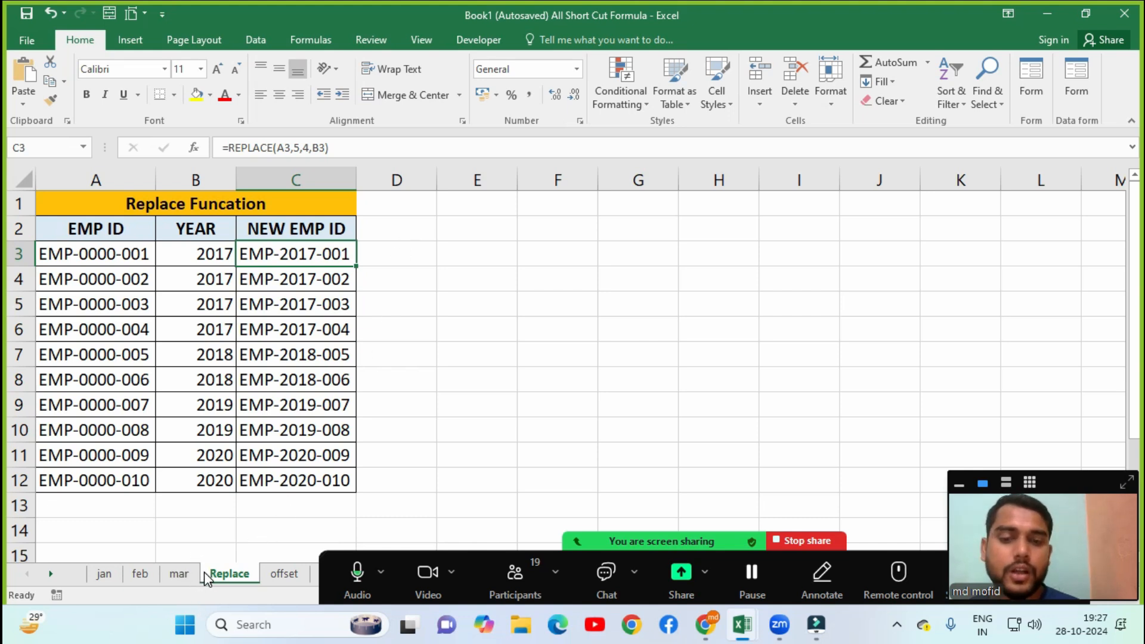
pyautogui.click(830, 83)
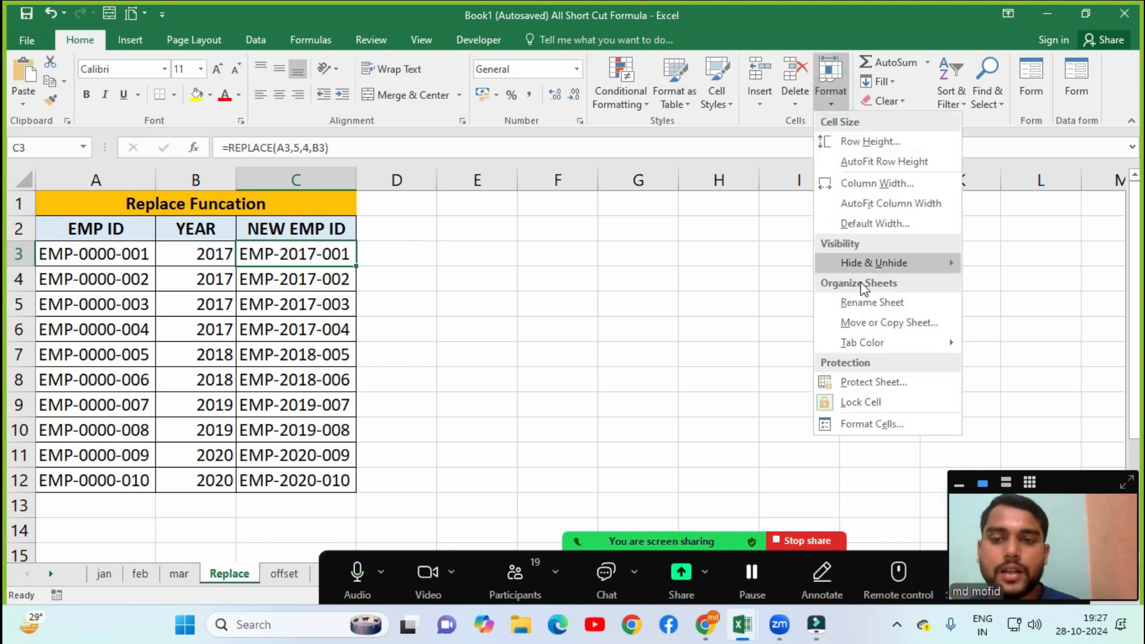
pyautogui.moveTo(865, 263)
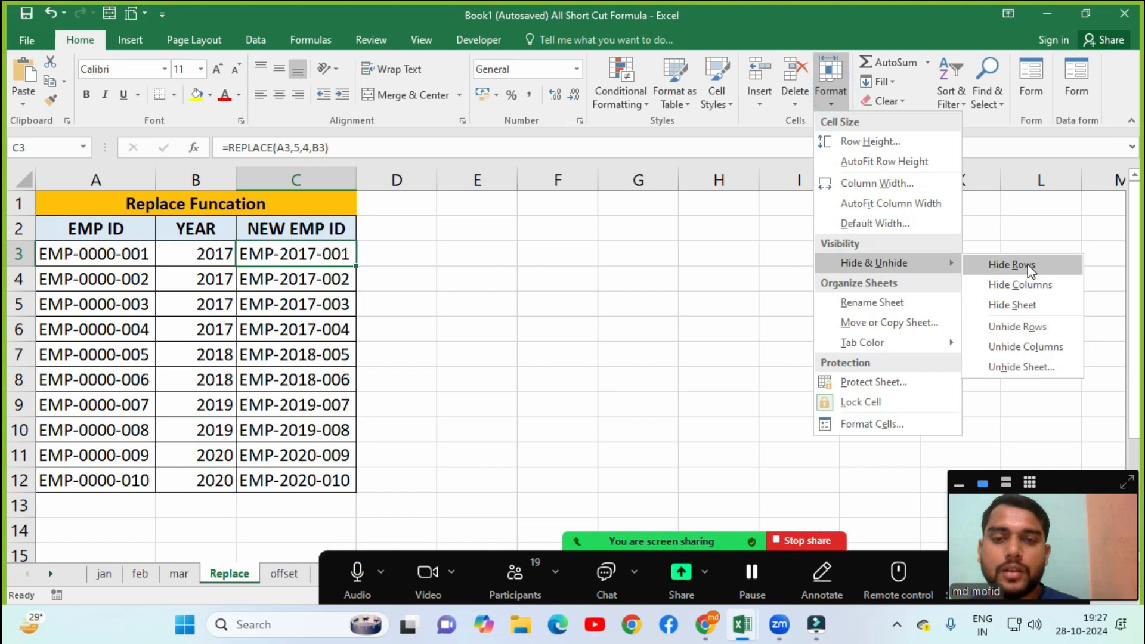
pyautogui.click(1029, 367)
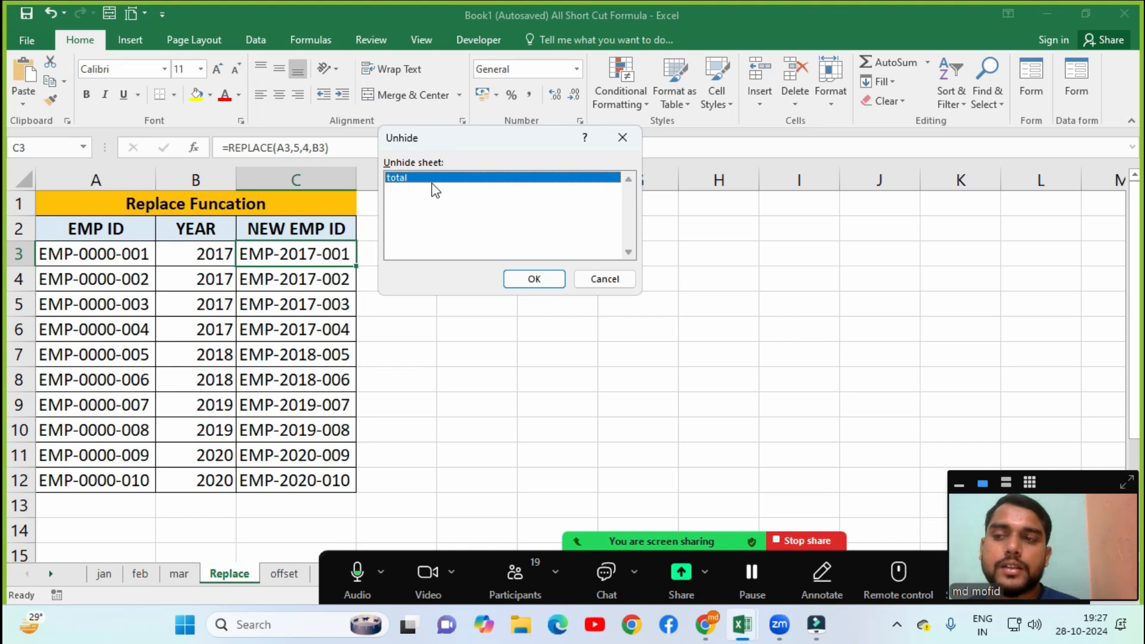
pyautogui.click(534, 278)
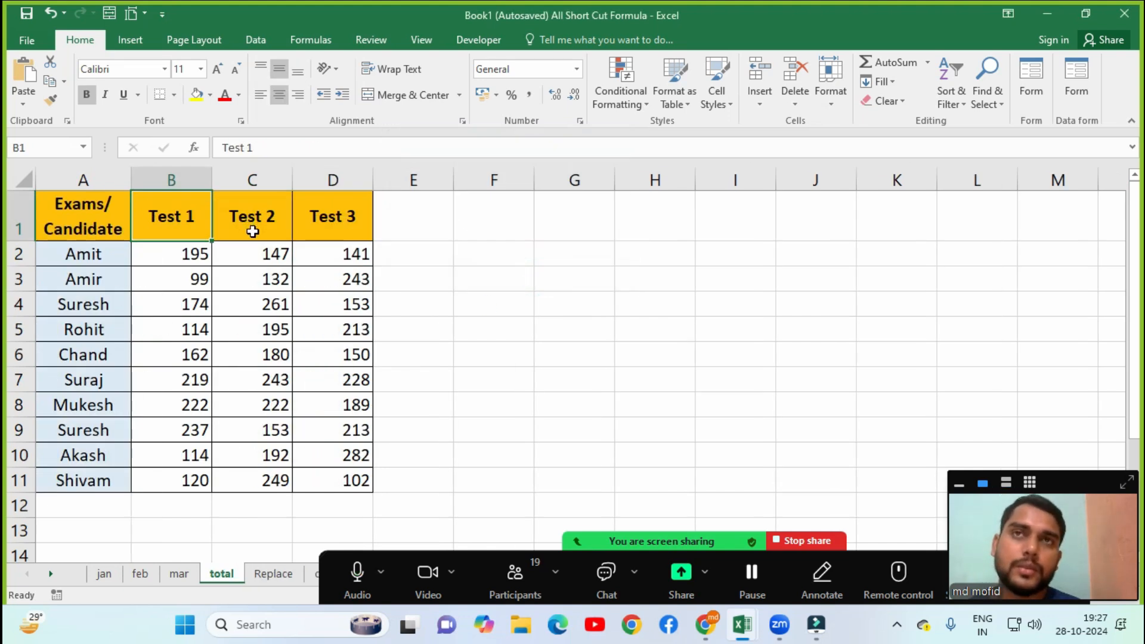
# Dismiss the Format menu and switch to the logocal funcation workbook's empty Sheet2.
pyautogui.click(841, 101)
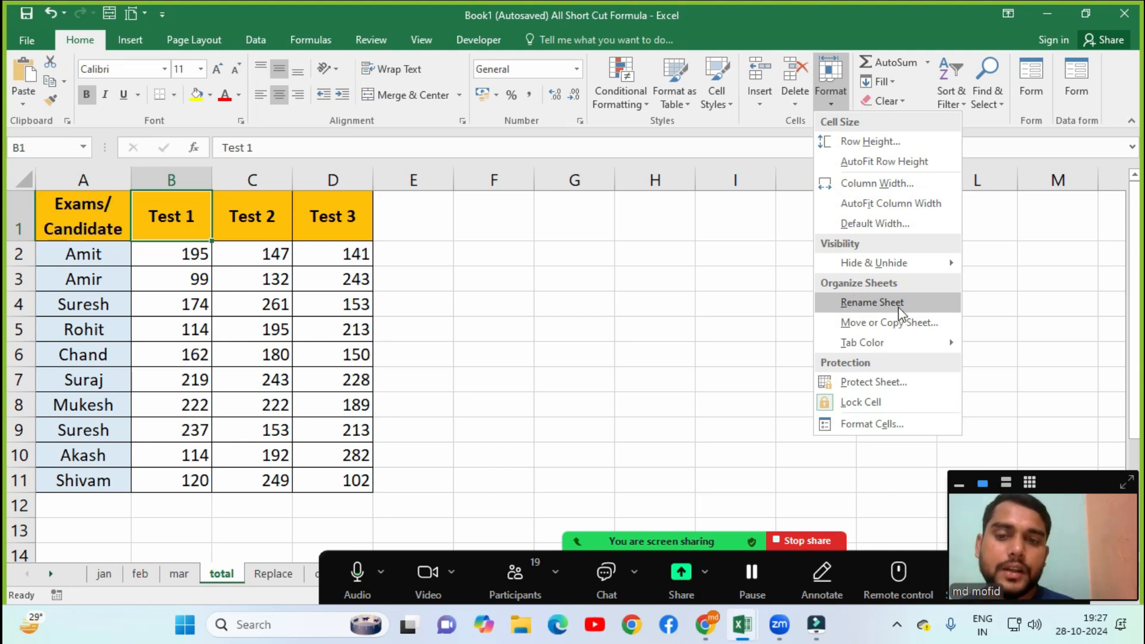
pyautogui.click(753, 312)
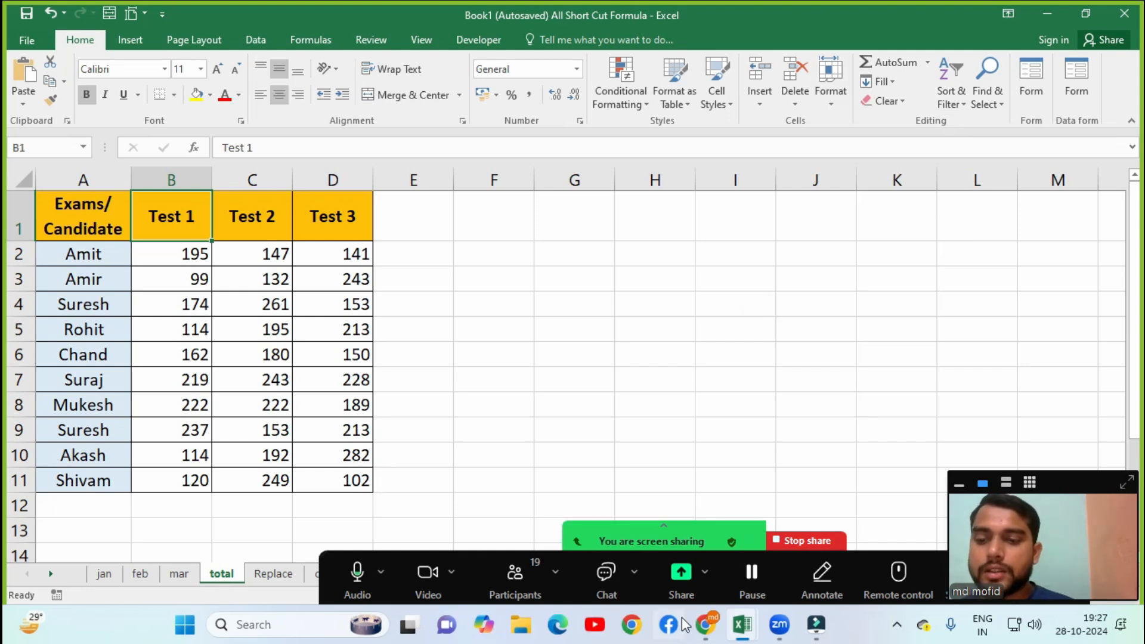
pyautogui.moveTo(739, 629)
pyautogui.click(646, 545)
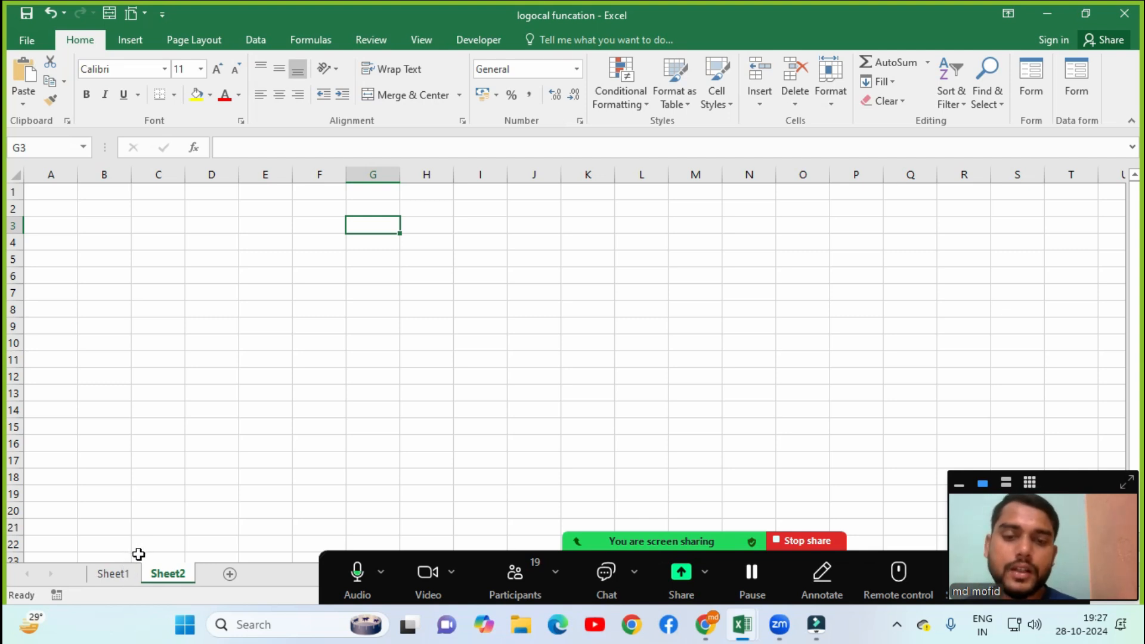
# Rename Sheet1, holding the Logical Funcation notes, to 'logical funcation'.
pyautogui.click(830, 91)
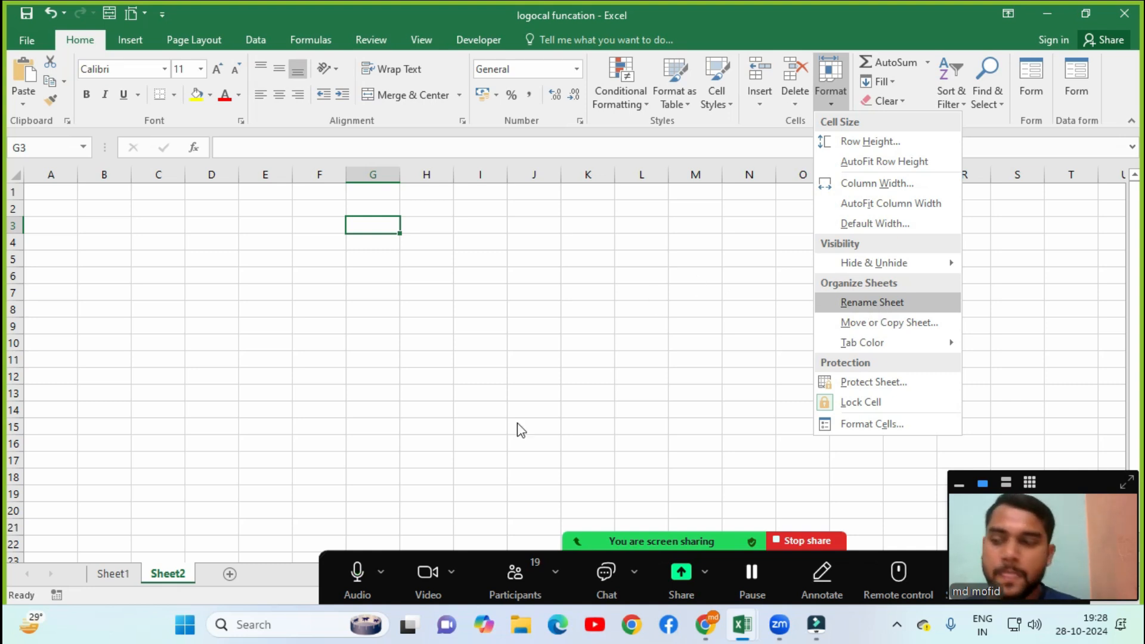
pyautogui.click(112, 575)
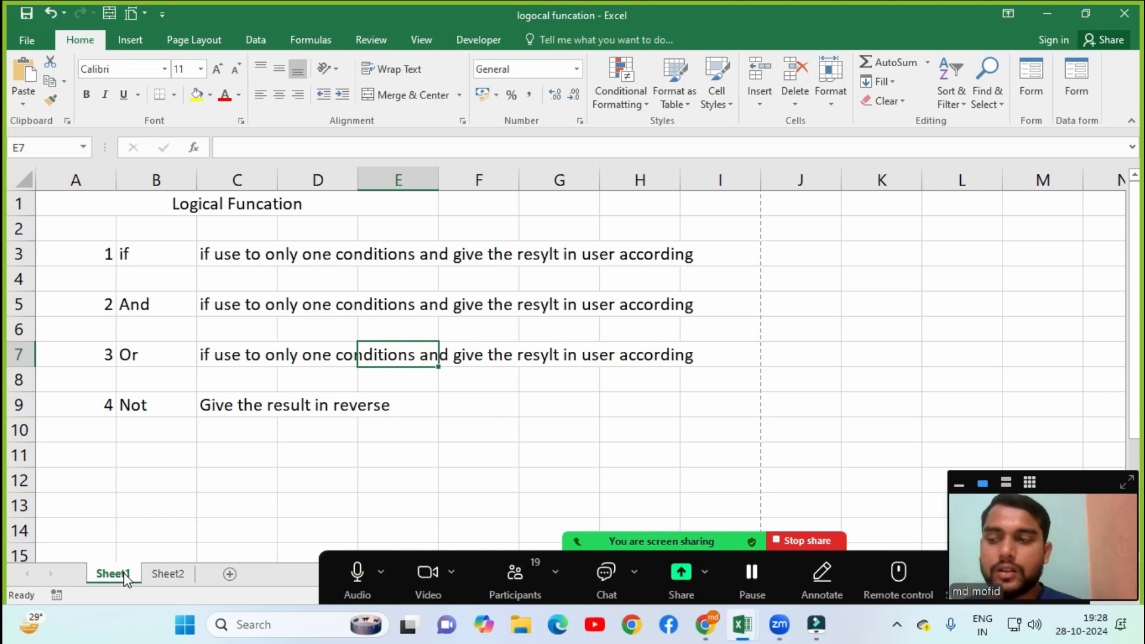
pyautogui.click(830, 98)
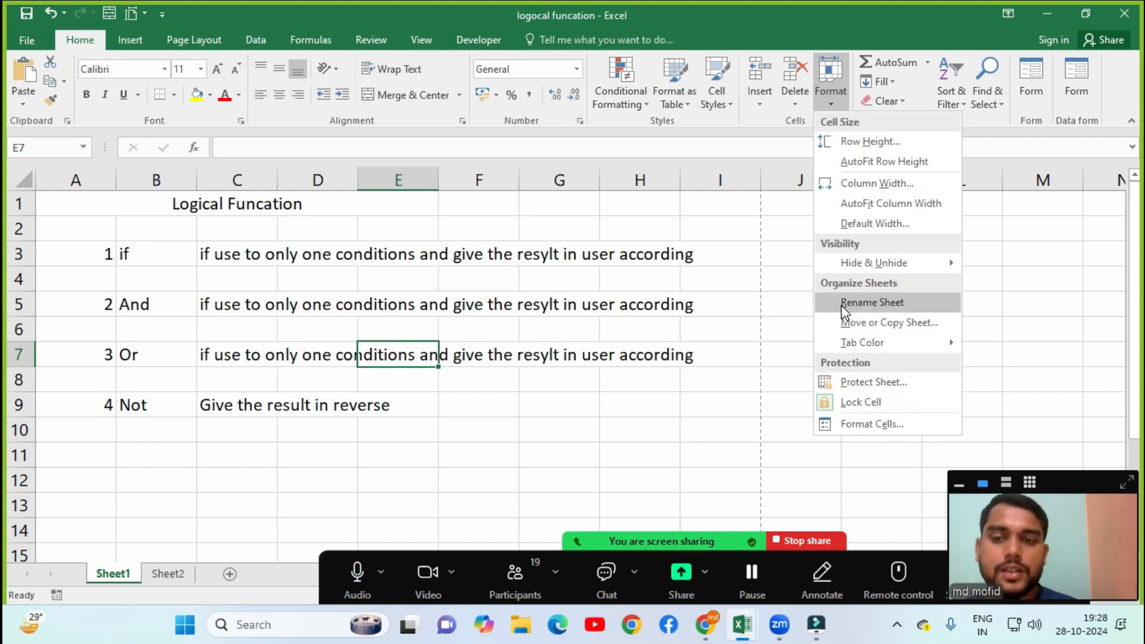
pyautogui.click(869, 305)
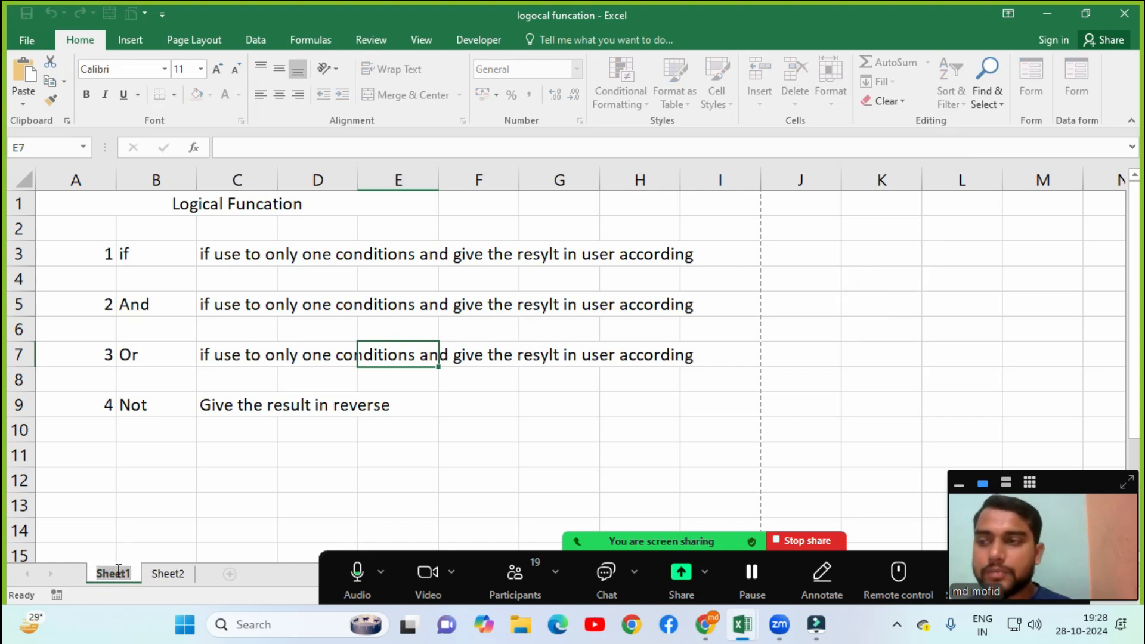
pyautogui.write('logical')
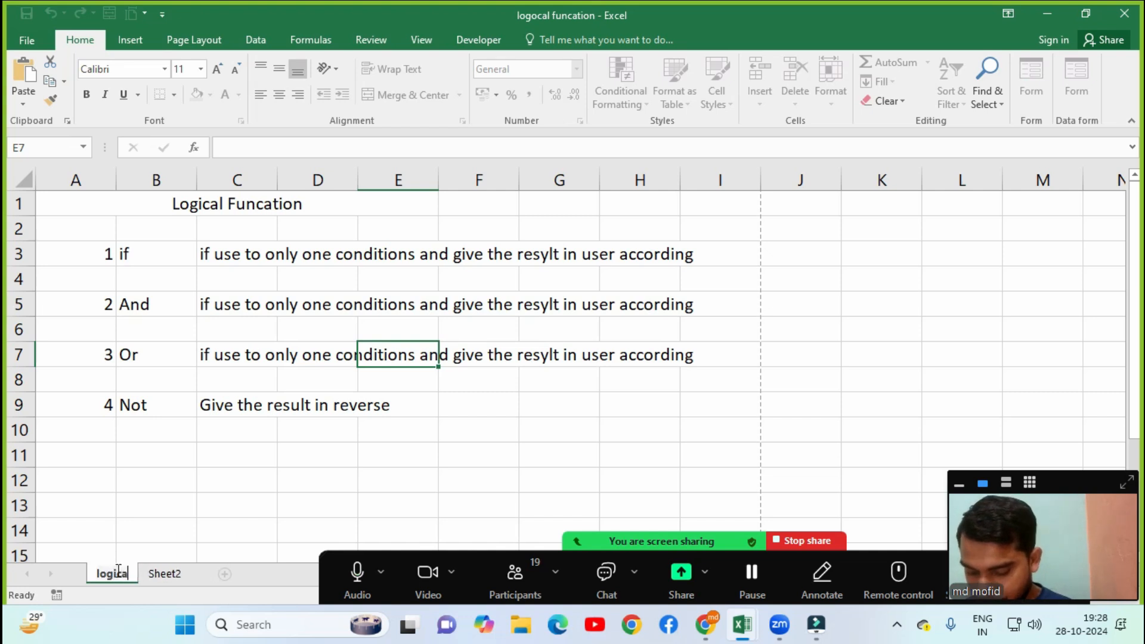
pyautogui.write(' funcation')
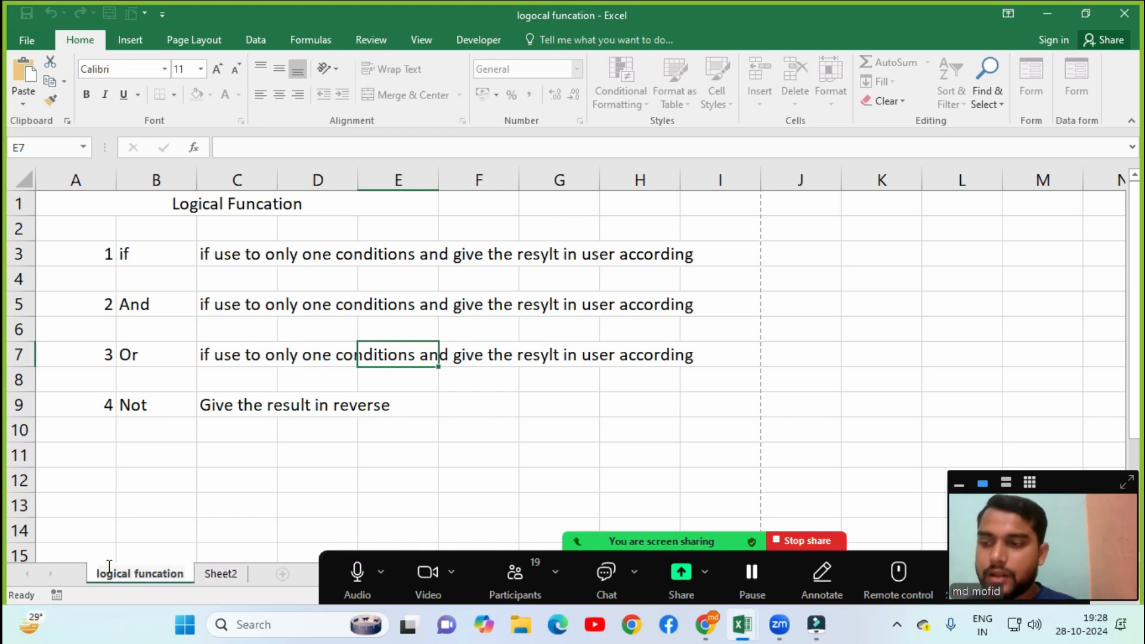
pyautogui.click(205, 513)
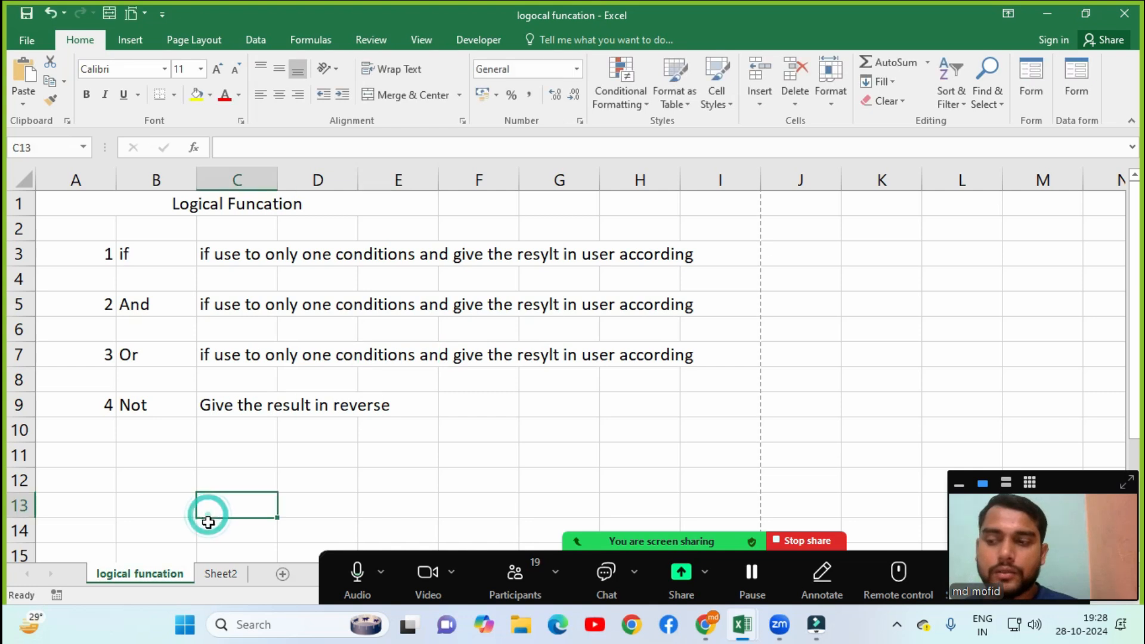
# Rename the empty Sheet2 to 'marksheet' using Format > Rename Sheet.
pyautogui.click(220, 574)
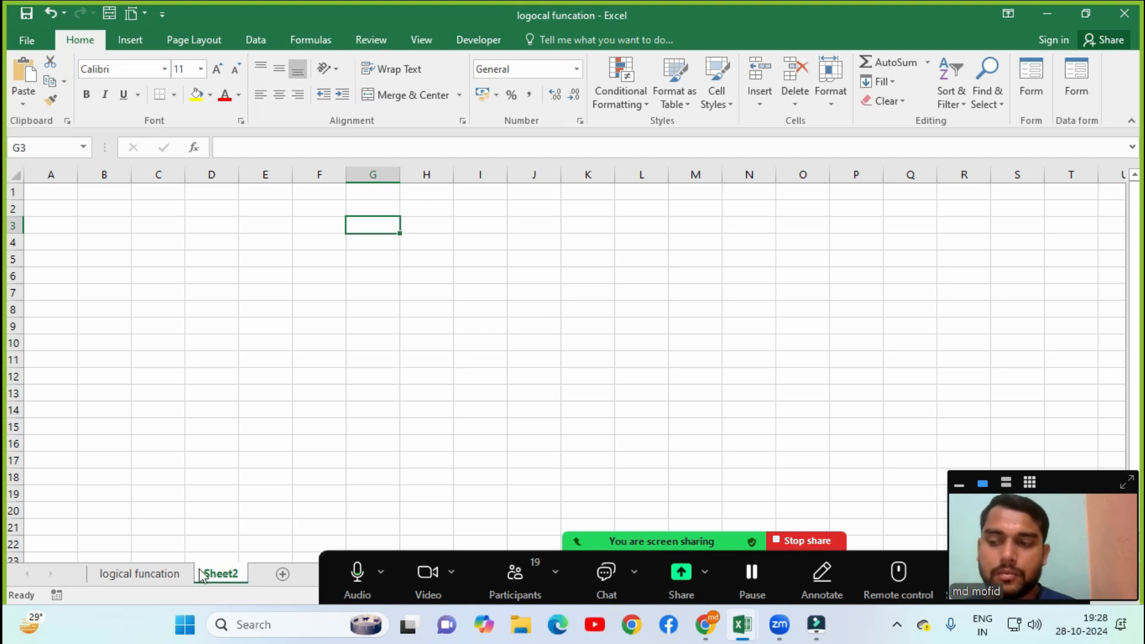
pyautogui.click(833, 95)
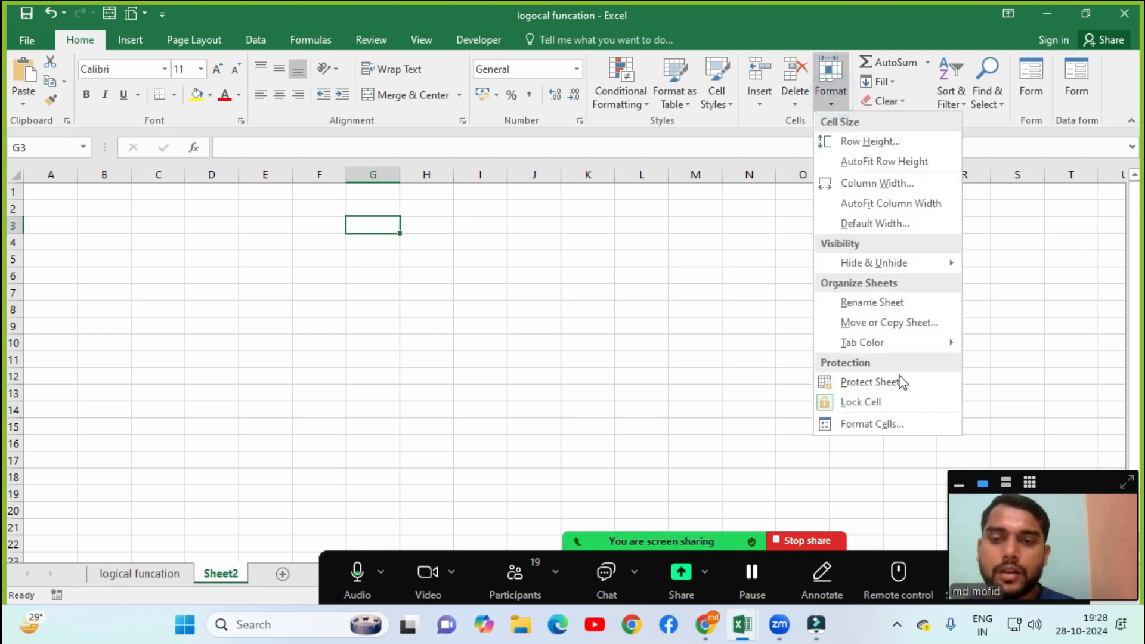
pyautogui.click(869, 302)
pyautogui.write('marksheet')
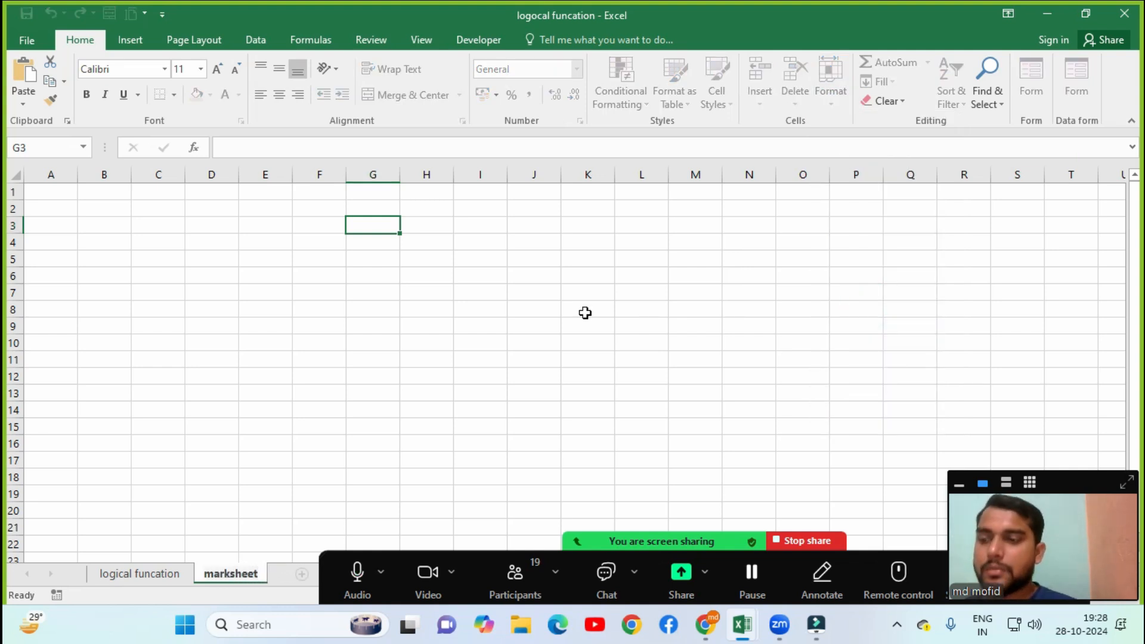
pyautogui.click(305, 442)
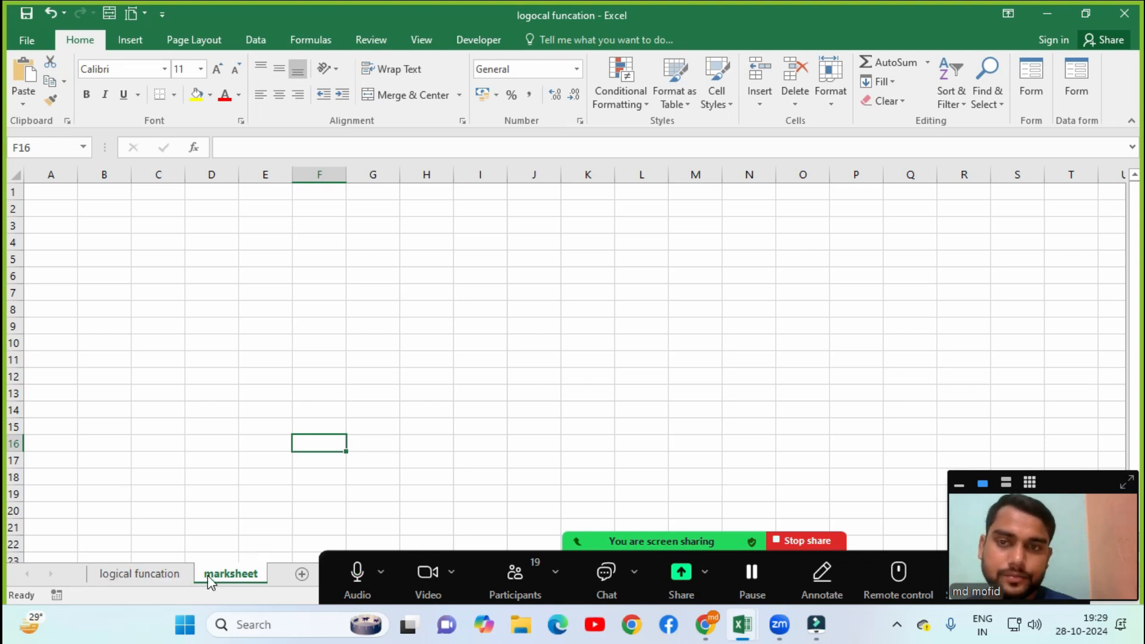
# Move the logical funcation sheet before marksheet with Move or Copy Sheet.
pyautogui.click(146, 576)
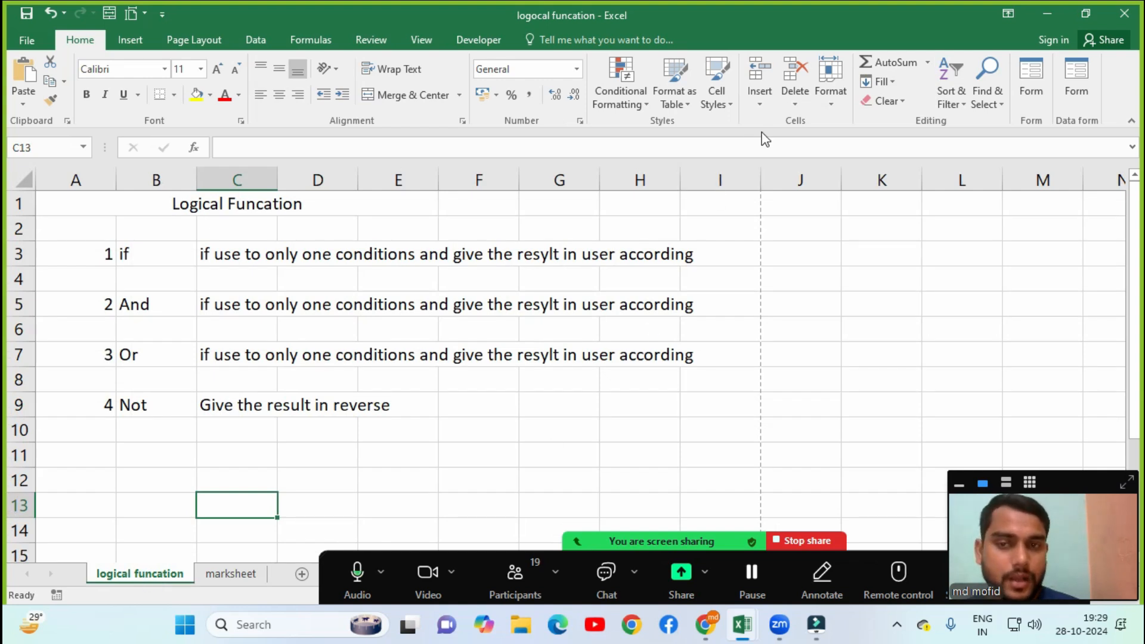
pyautogui.click(827, 99)
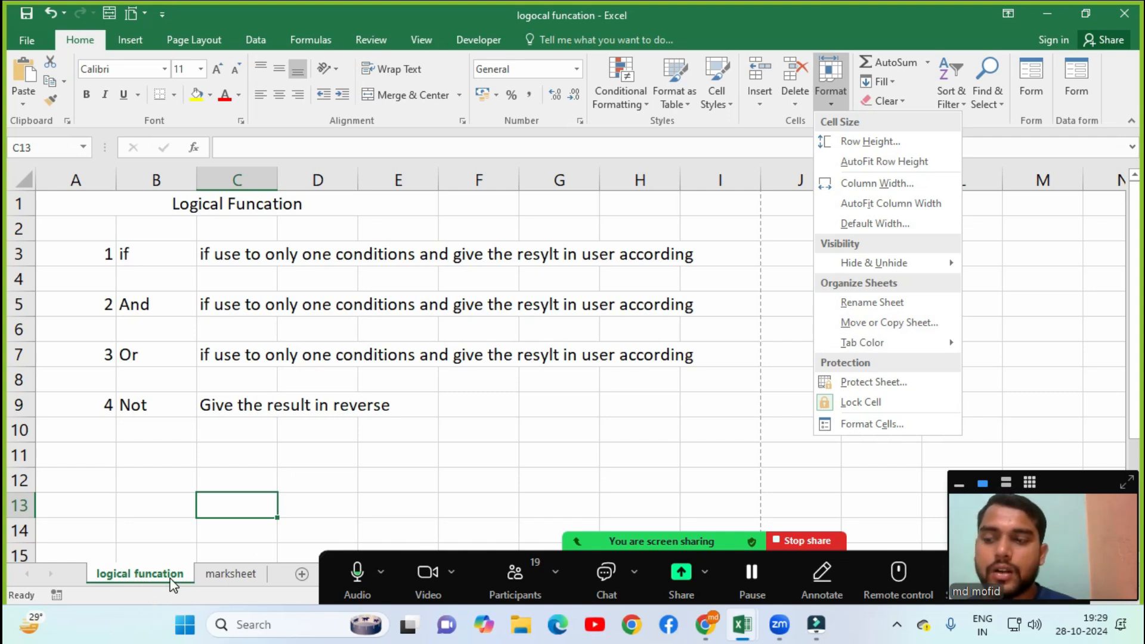
pyautogui.click(934, 320)
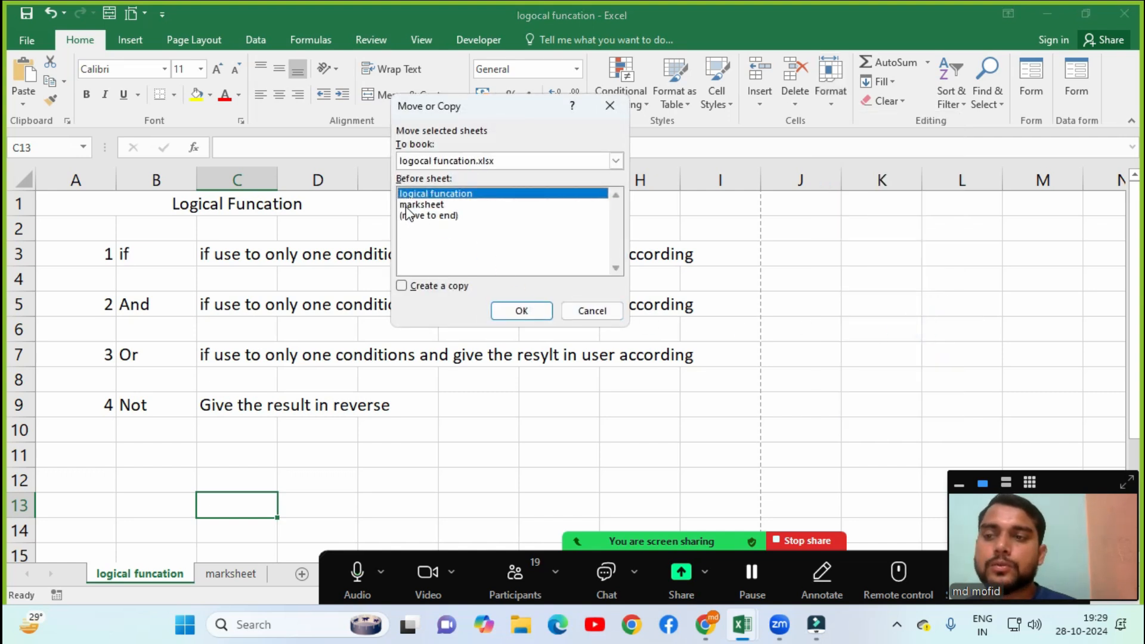
pyautogui.click(417, 205)
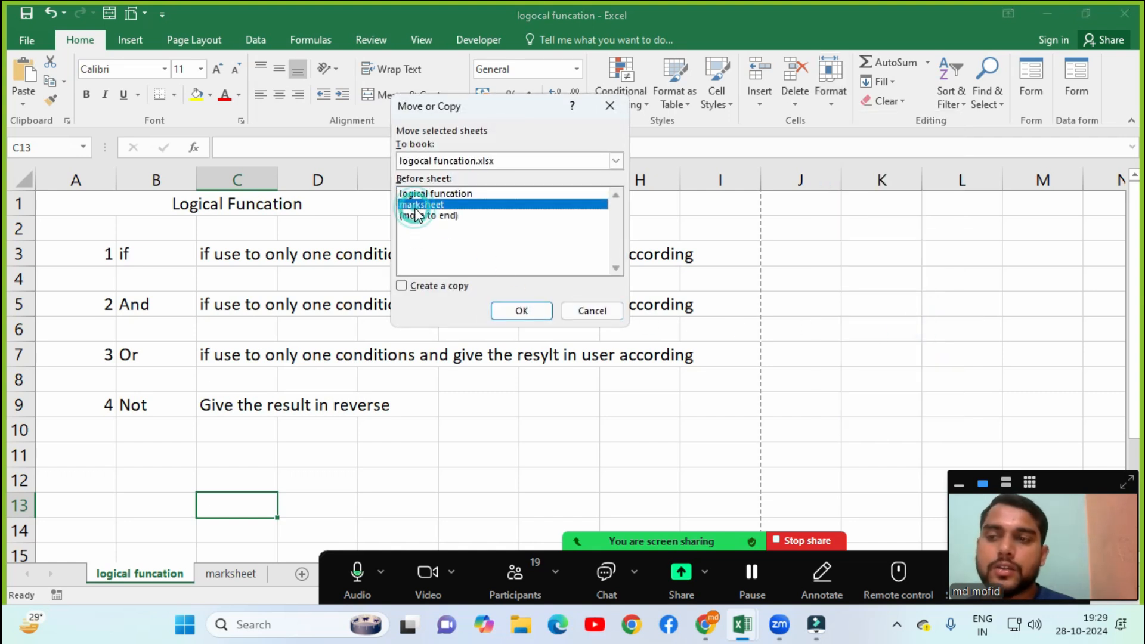
pyautogui.click(519, 307)
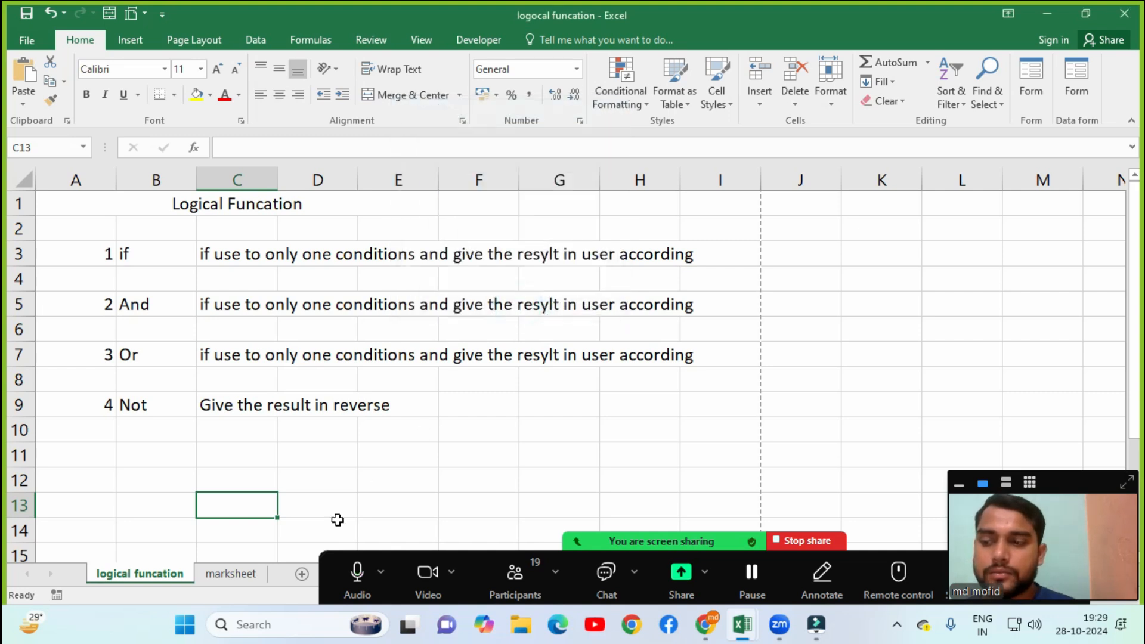
# Move marksheet ahead of logical funcation, then display the logical funcation sheet.
pyautogui.click(226, 574)
pyautogui.click(830, 97)
pyautogui.click(865, 325)
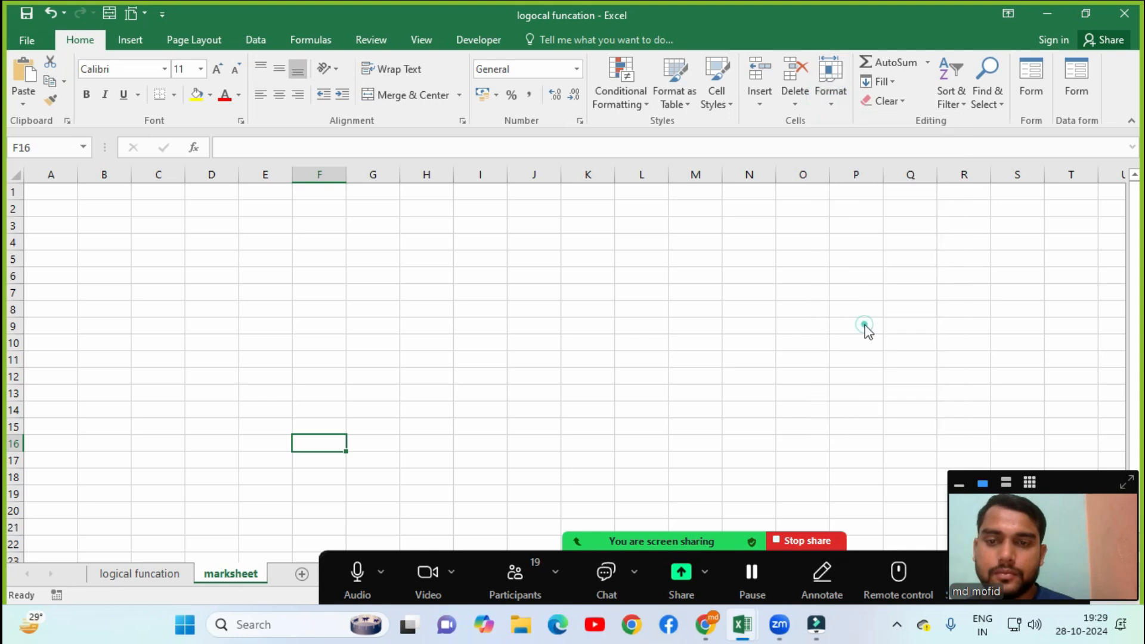
pyautogui.click(466, 206)
pyautogui.click(521, 311)
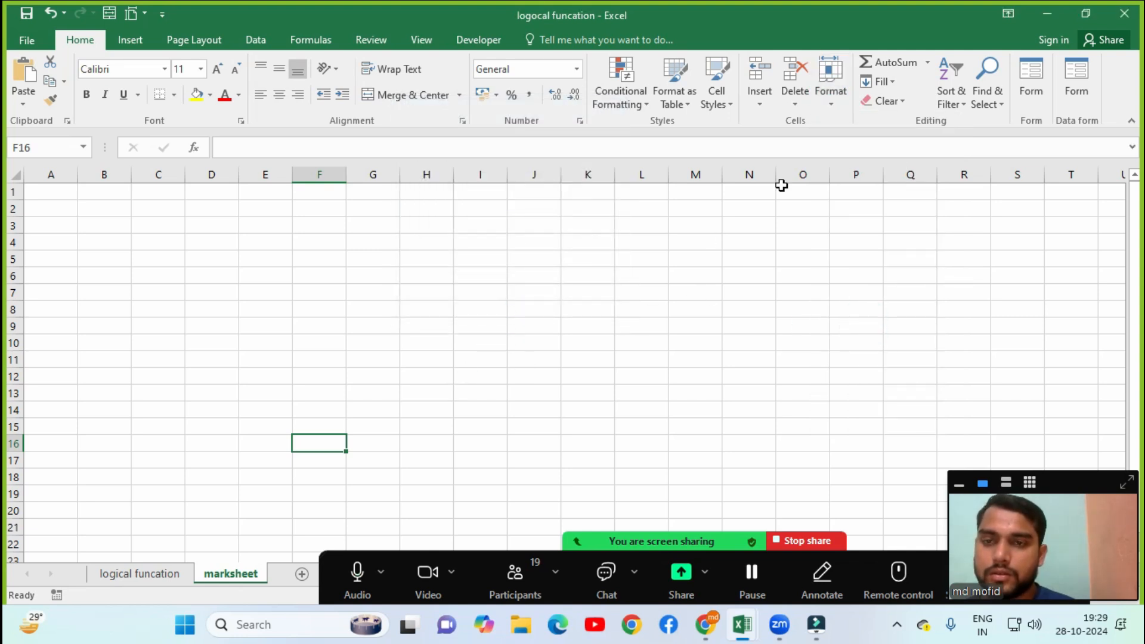
pyautogui.click(843, 100)
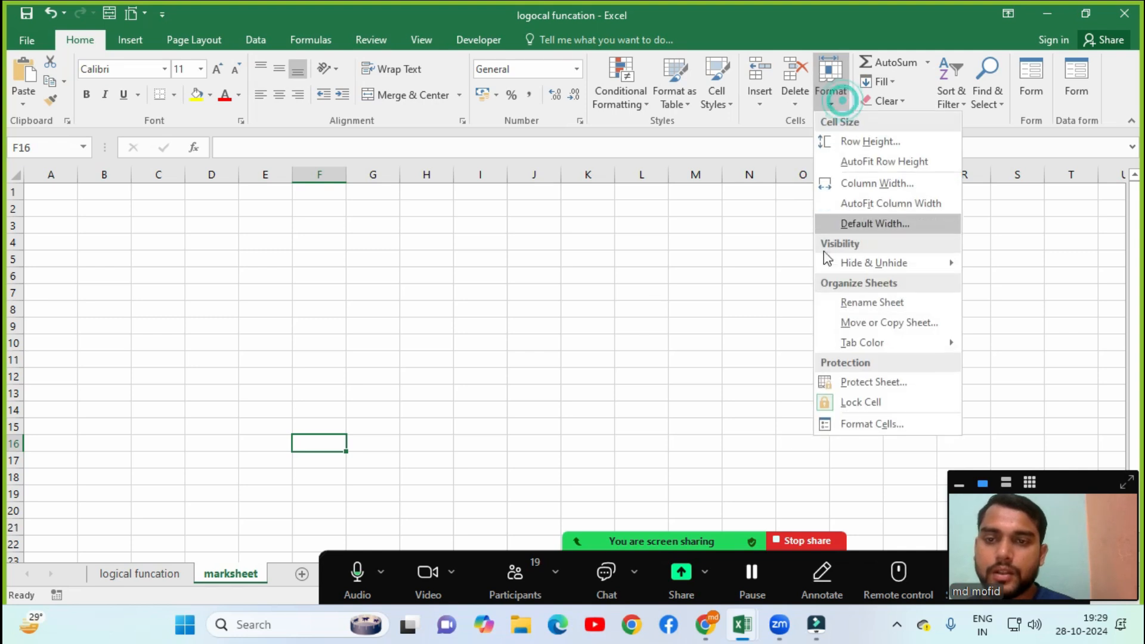
pyautogui.click(864, 323)
pyautogui.click(471, 205)
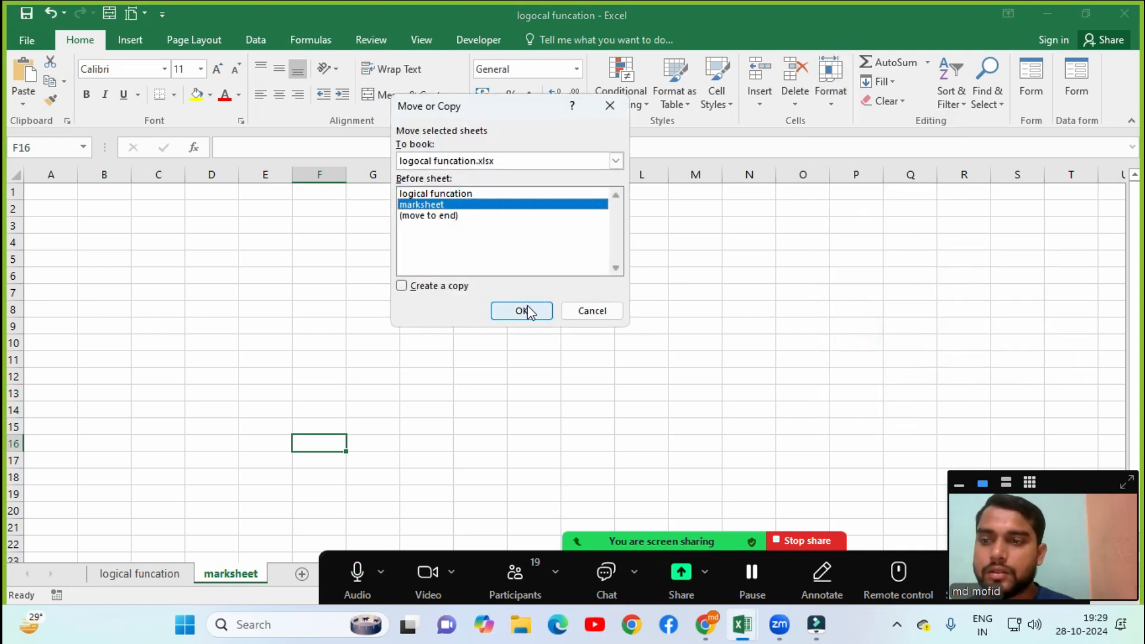
pyautogui.click(470, 193)
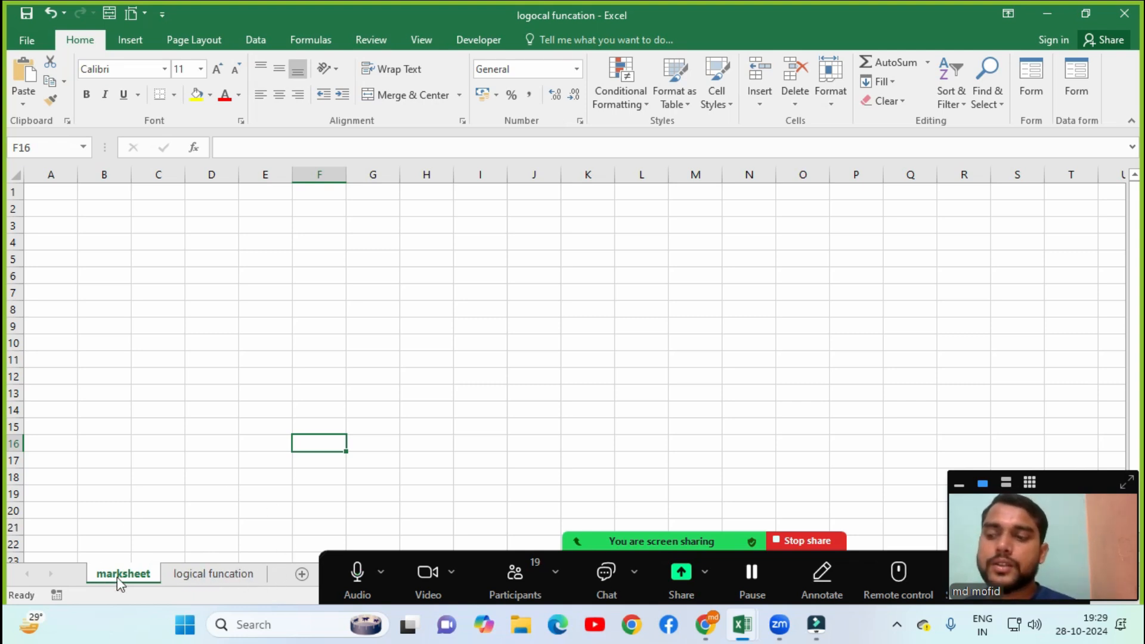
pyautogui.click(228, 573)
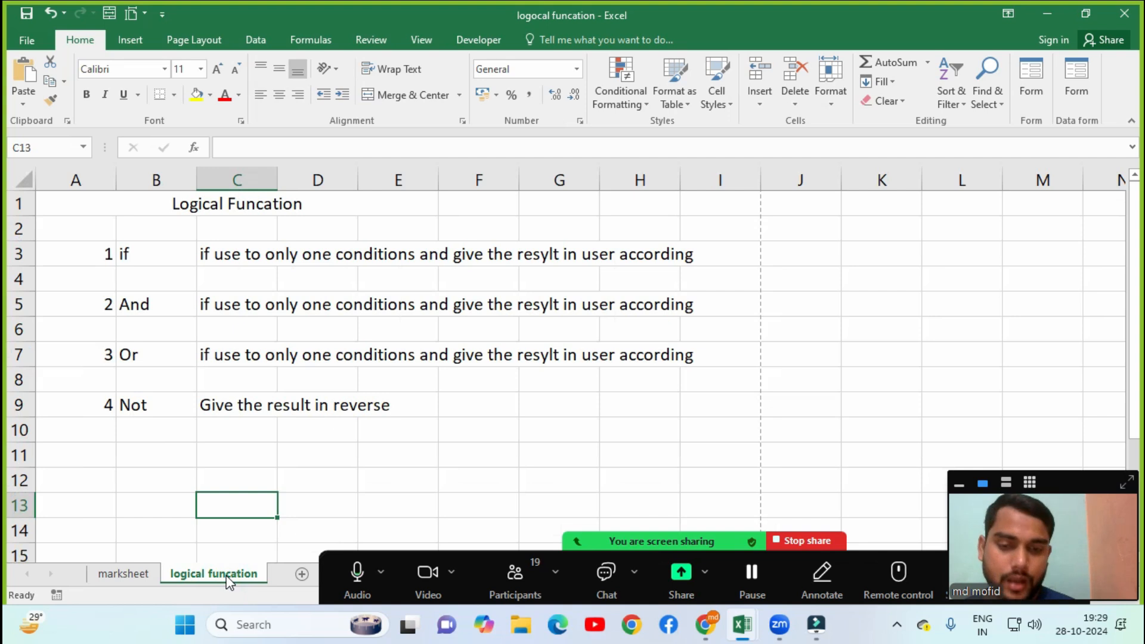
# Drag the logical funcation tab back in front of marksheet.
pyautogui.click(153, 572)
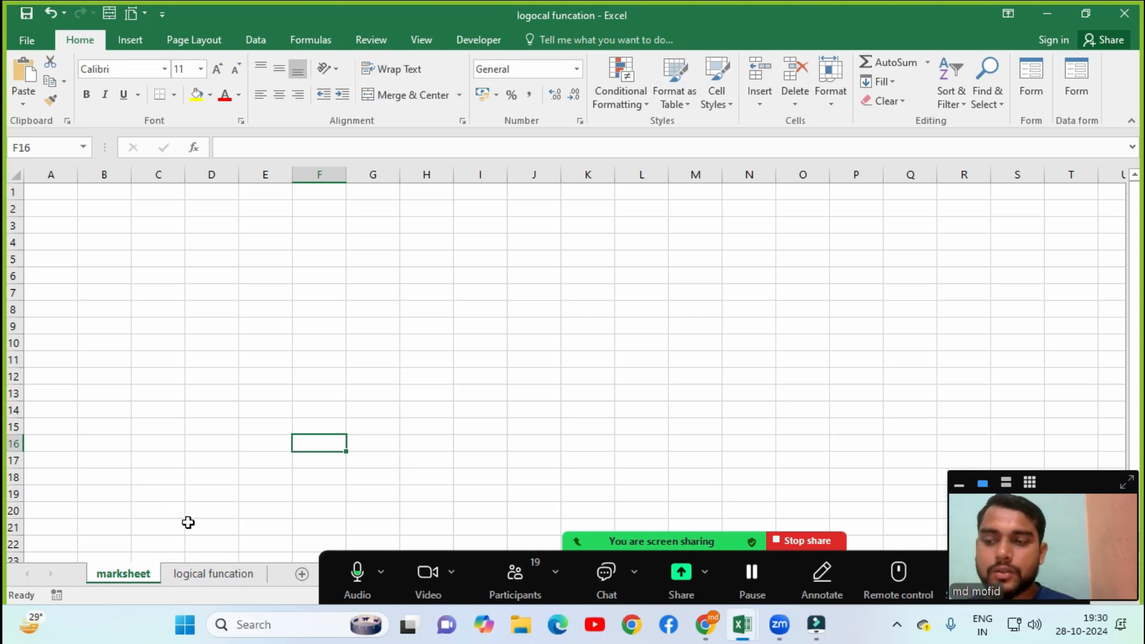
pyautogui.click(203, 575)
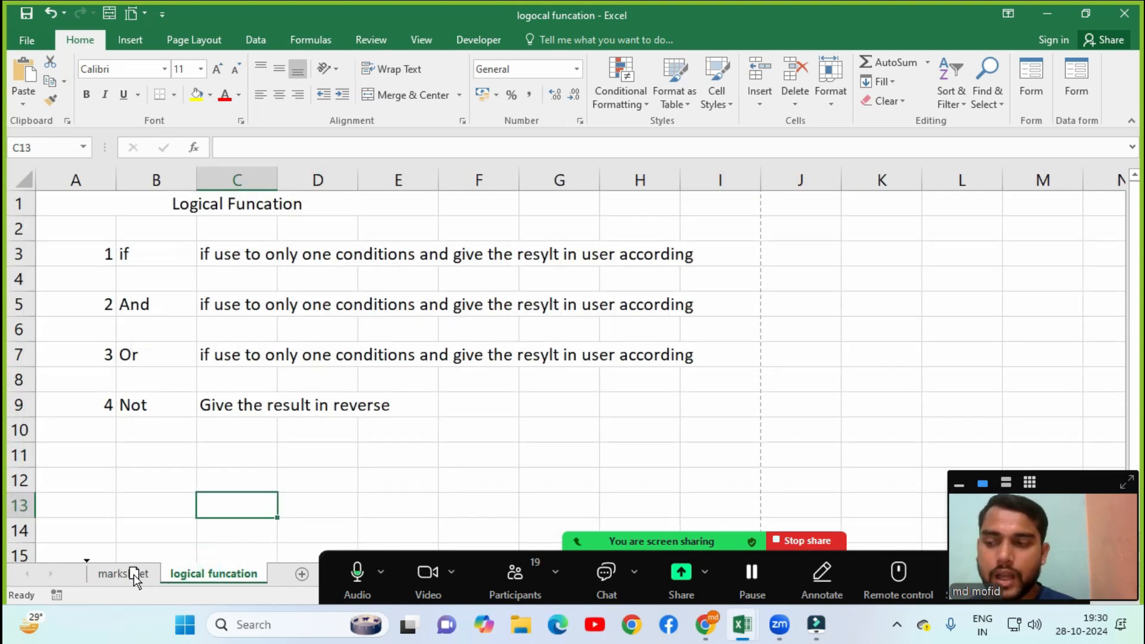
pyautogui.moveTo(130, 578); pyautogui.dragTo(136, 577)
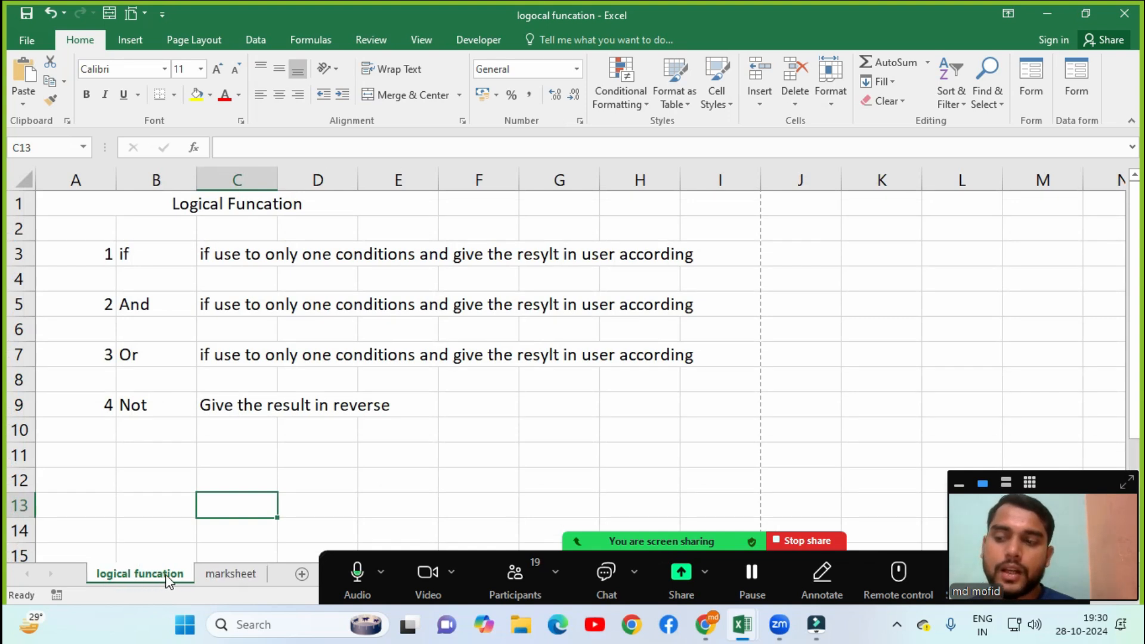
pyautogui.click(250, 577)
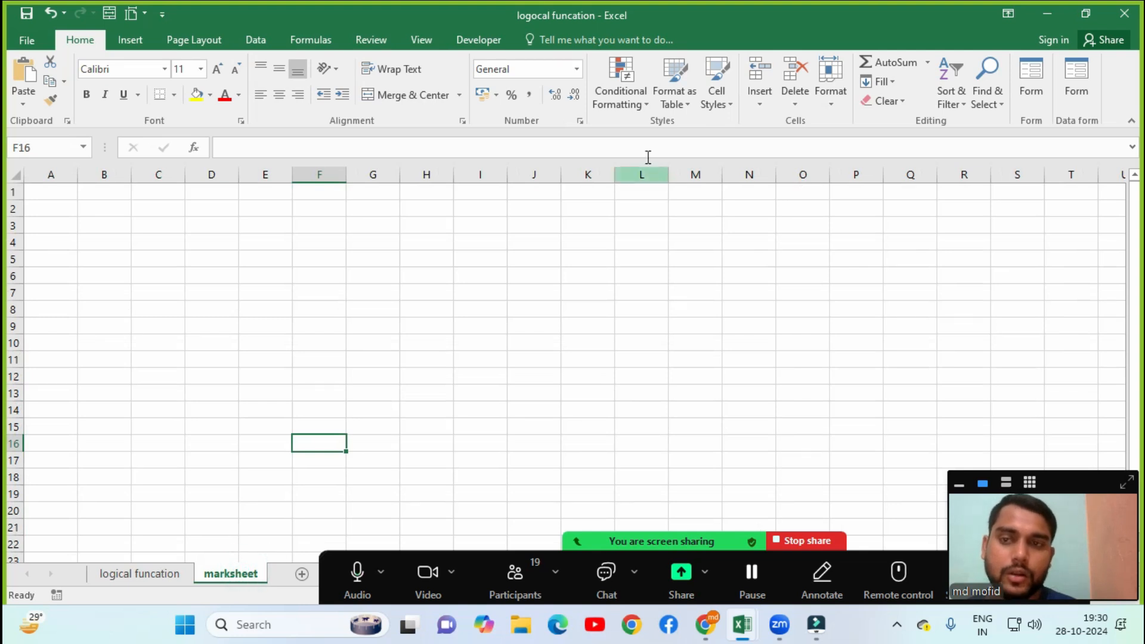
pyautogui.click(845, 111)
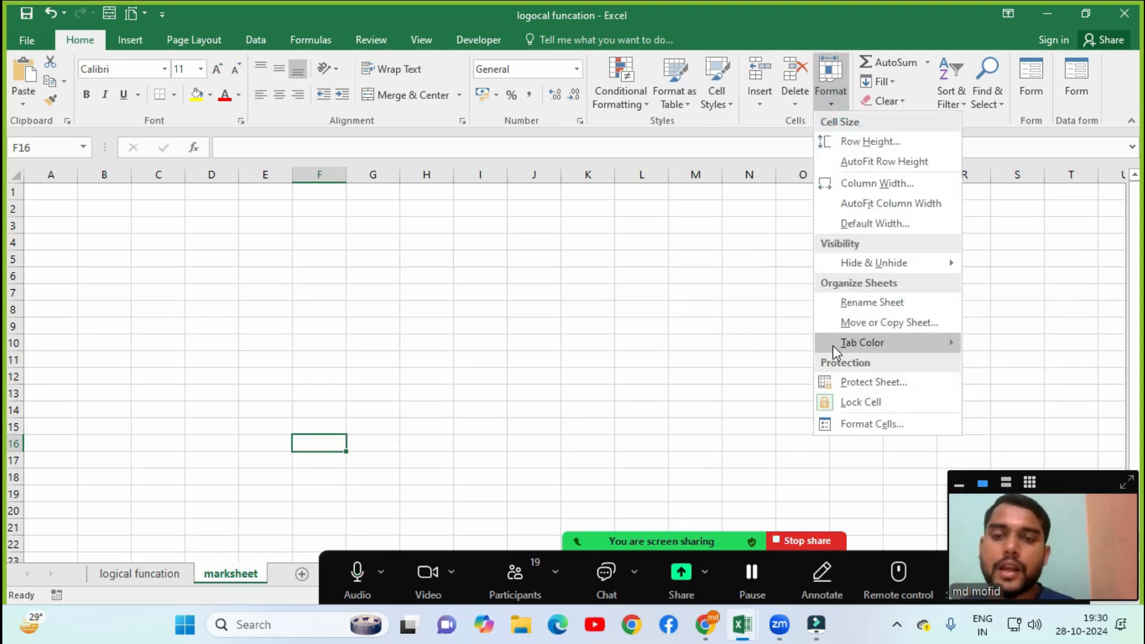
pyautogui.moveTo(855, 346)
pyautogui.click(123, 578)
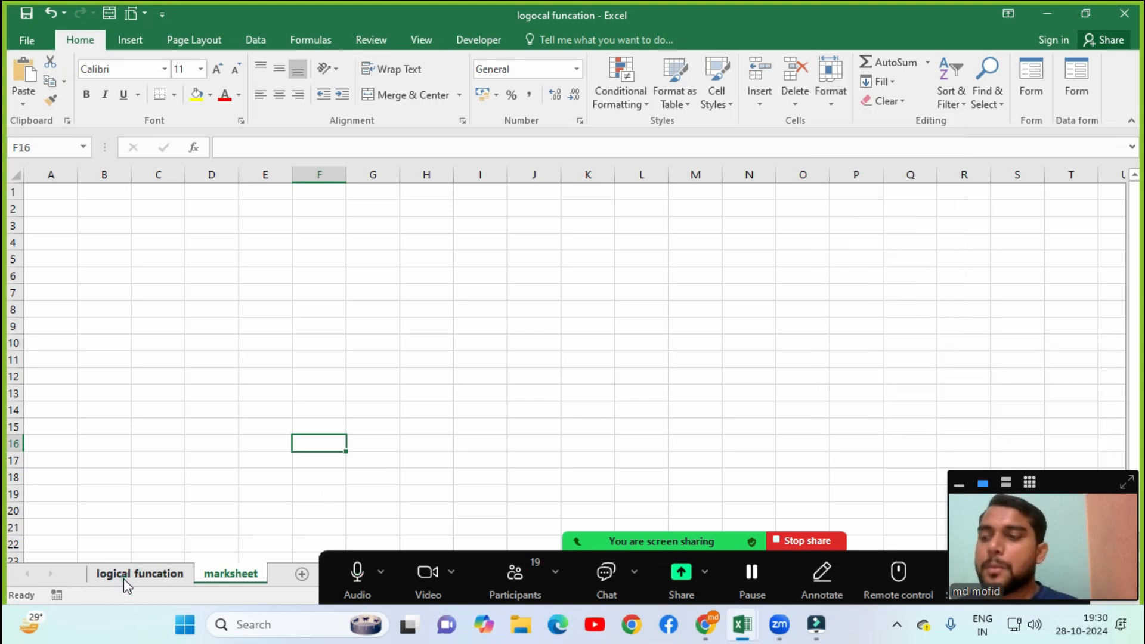
pyautogui.click(124, 578)
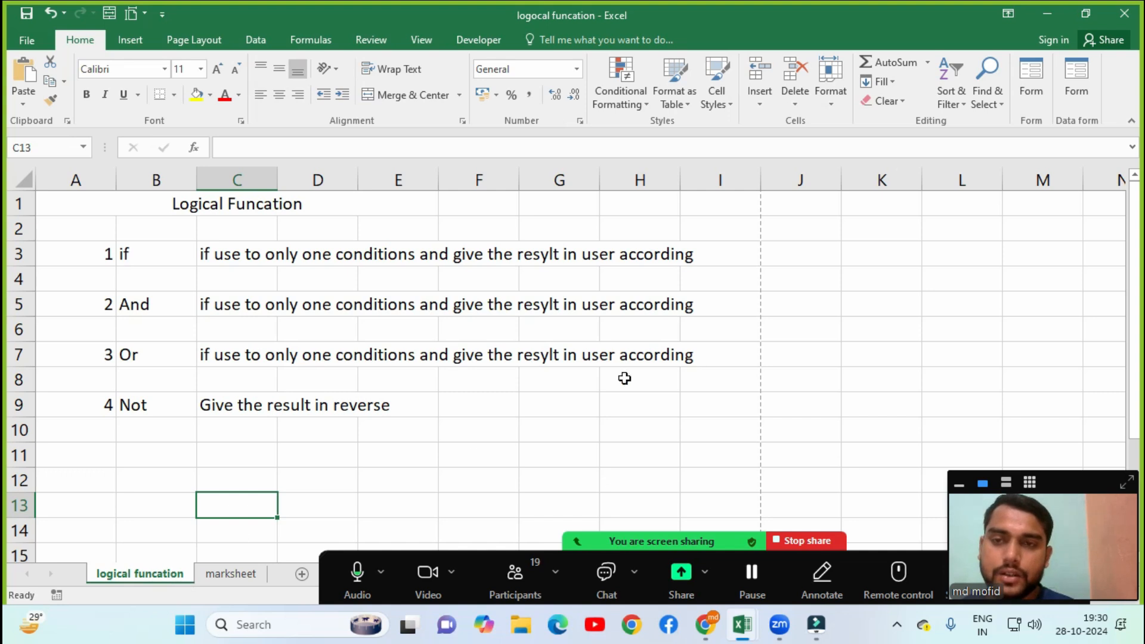
# Set the logical funcation sheet's tab colour to red.
pyautogui.click(826, 92)
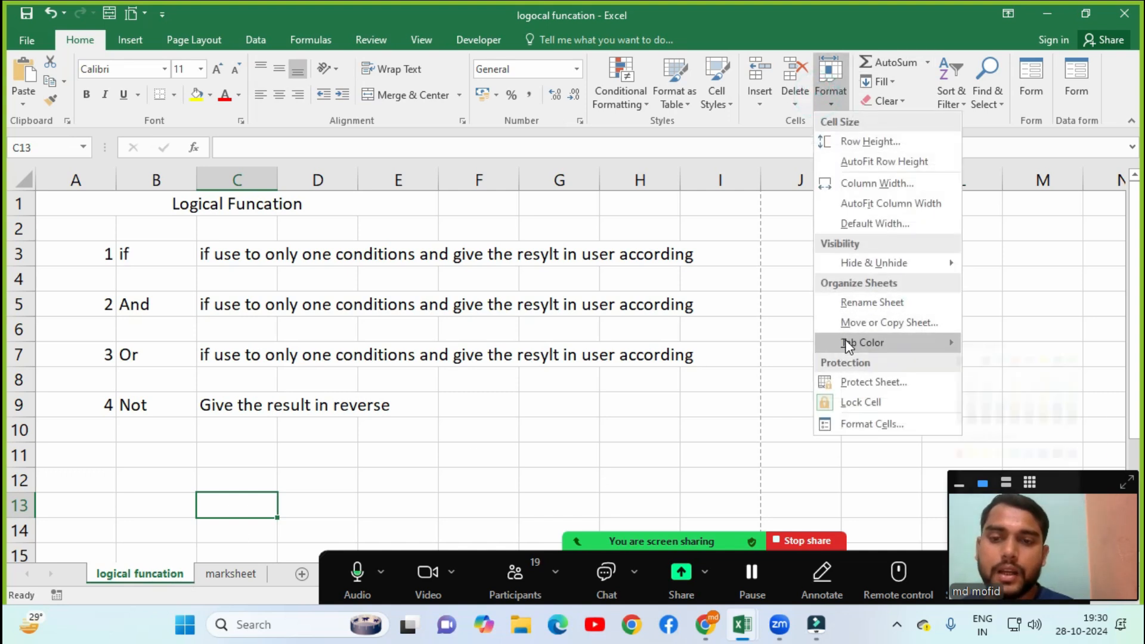
pyautogui.moveTo(846, 340)
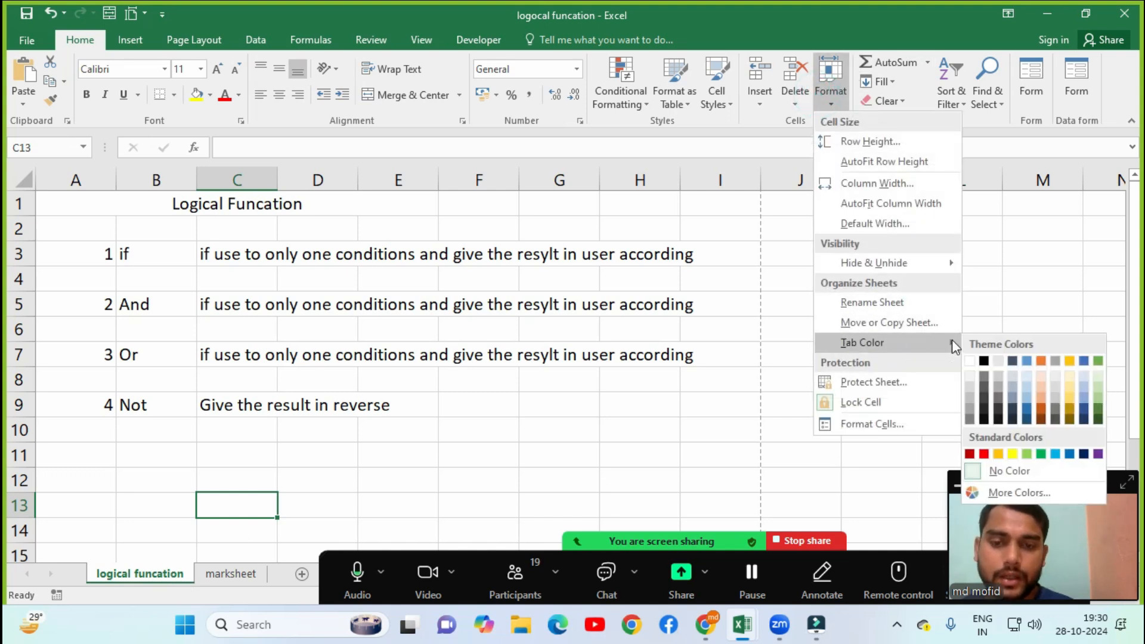
pyautogui.click(985, 456)
pyautogui.click(278, 451)
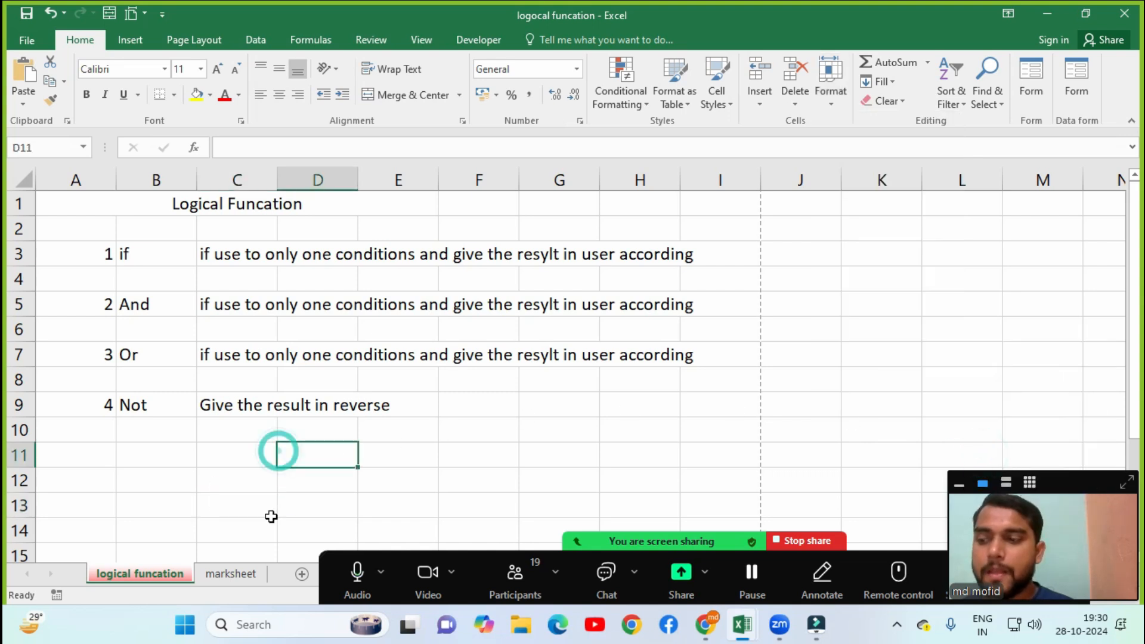
# Set the marksheet tab colour to orange, ending on logical funcation.
pyautogui.click(230, 574)
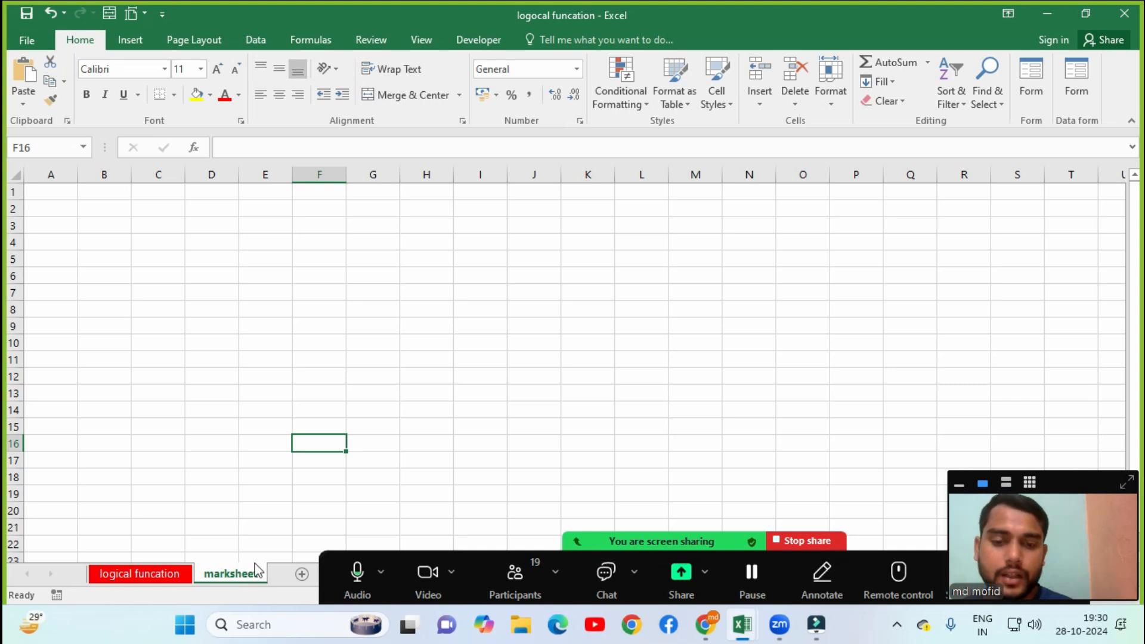
pyautogui.click(835, 94)
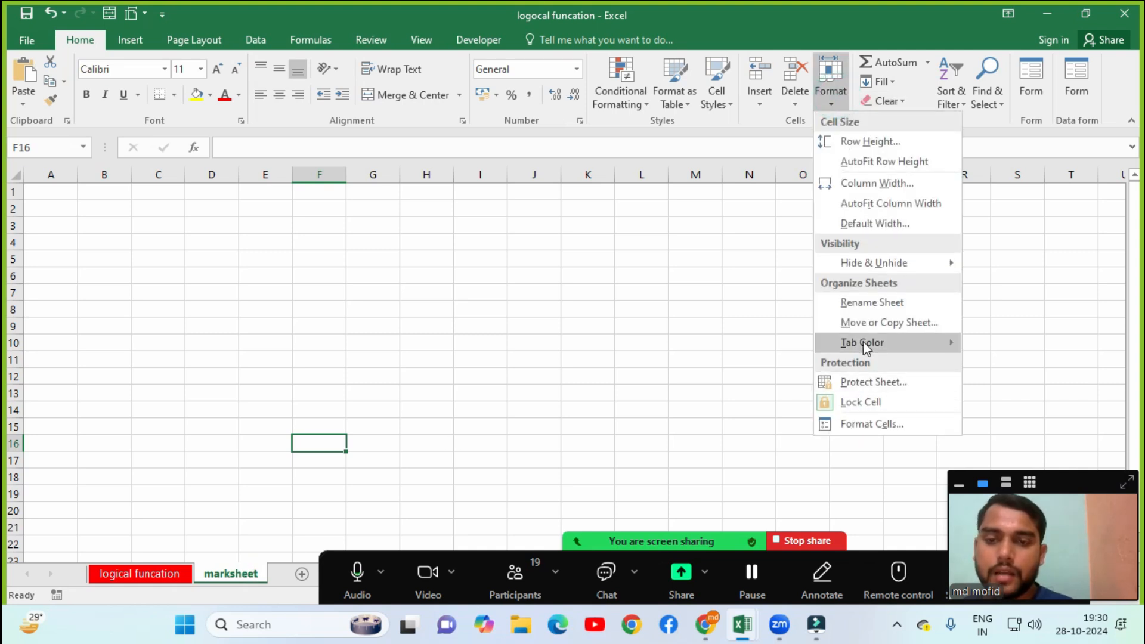
pyautogui.moveTo(864, 343)
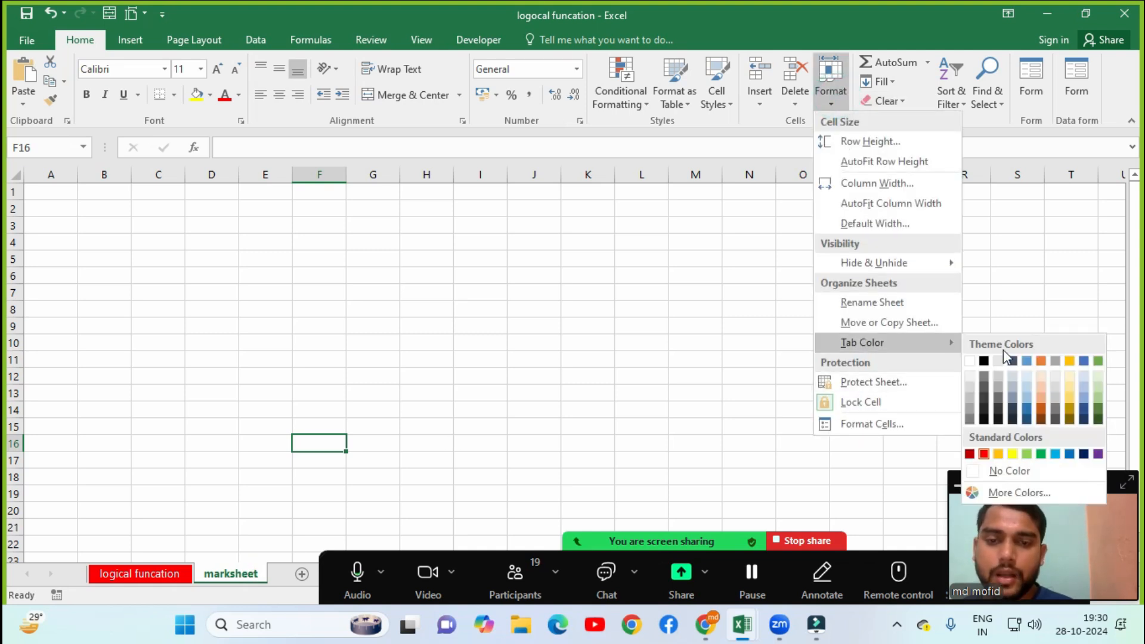
pyautogui.click(999, 454)
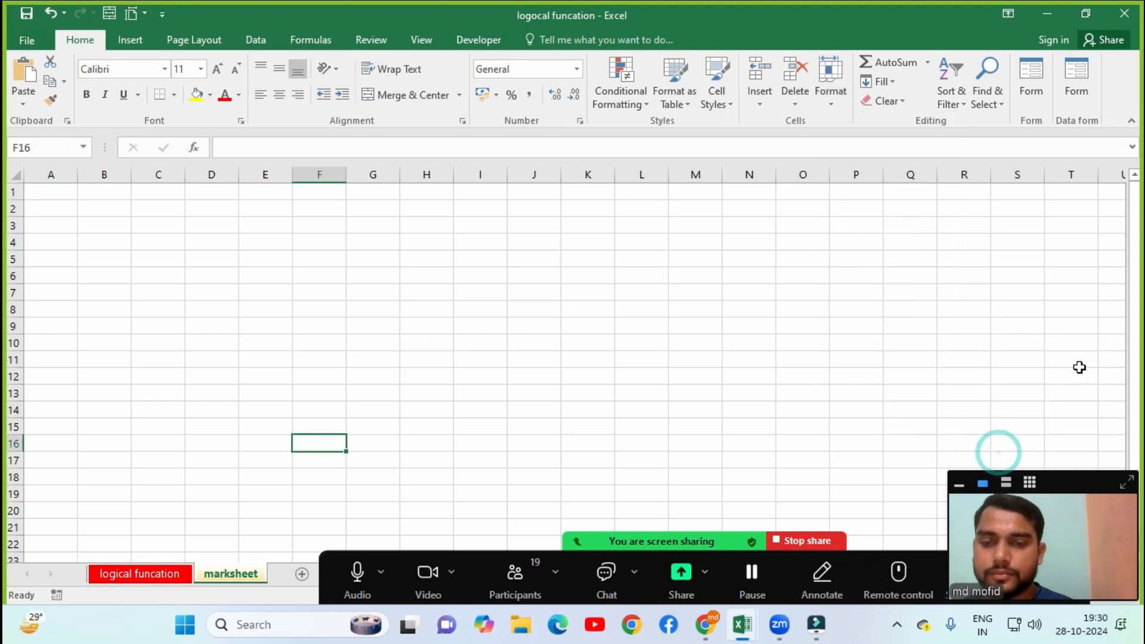
pyautogui.click(170, 572)
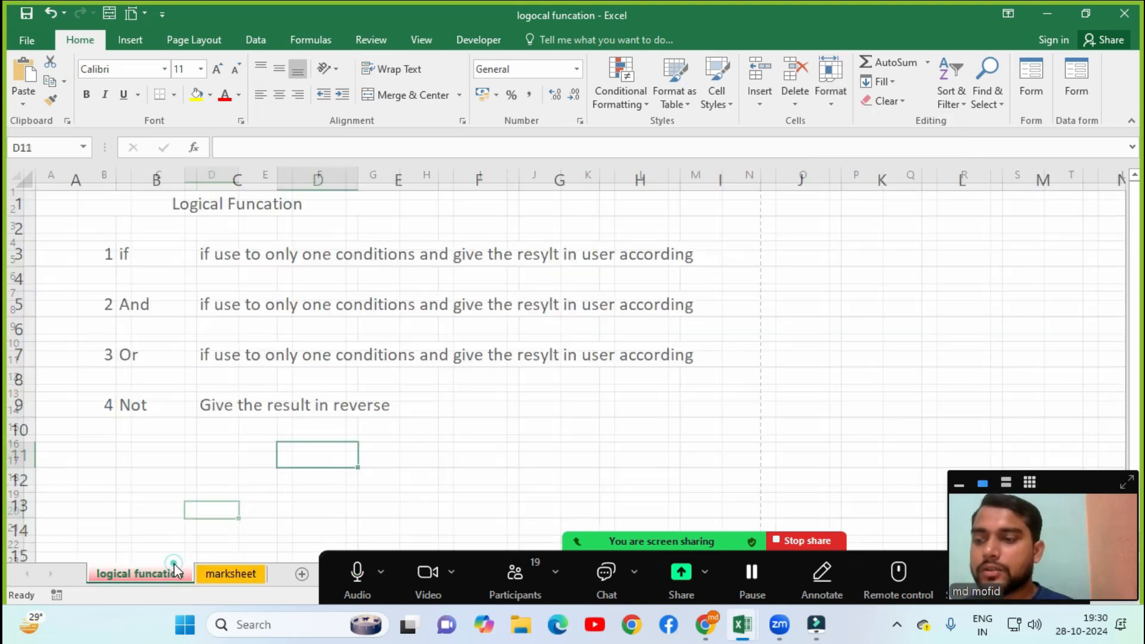
pyautogui.click(225, 574)
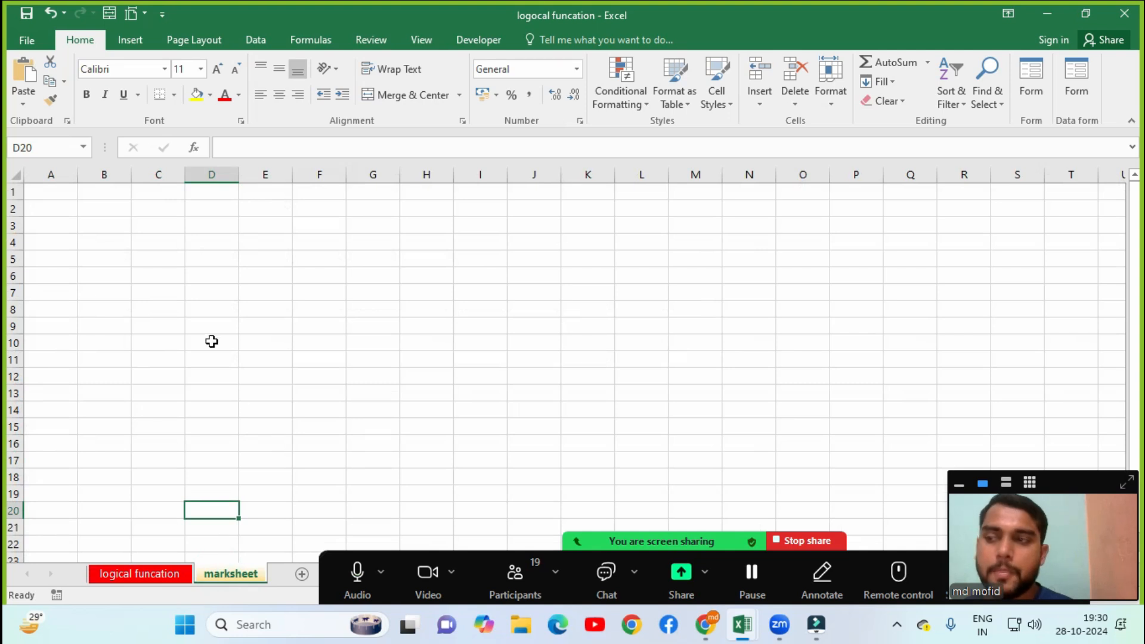
pyautogui.click(832, 95)
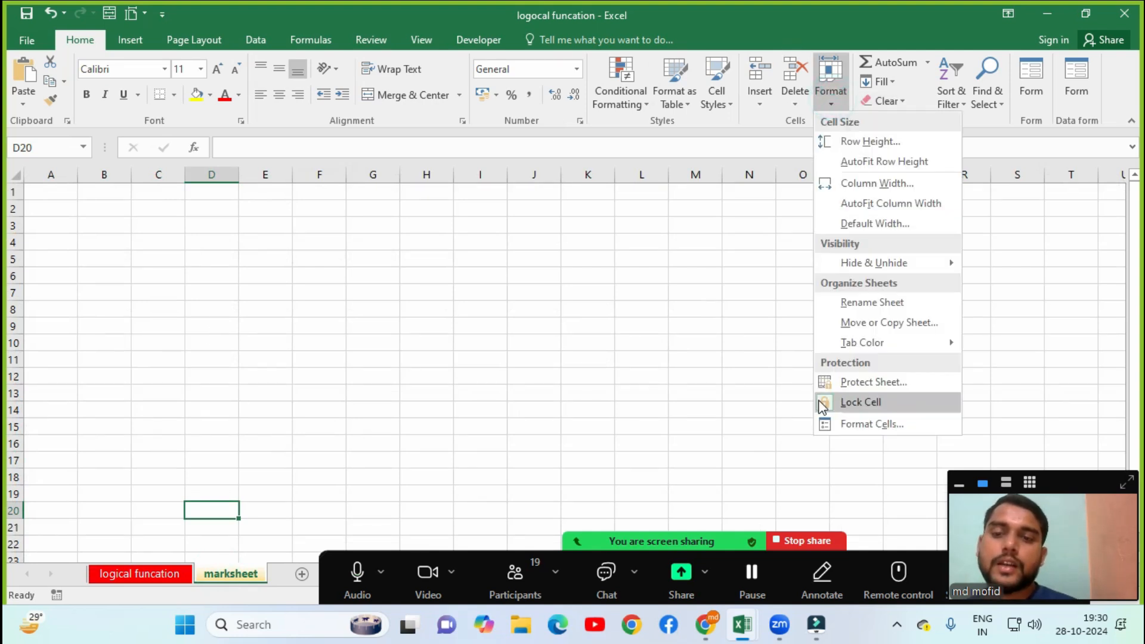
pyautogui.click(121, 575)
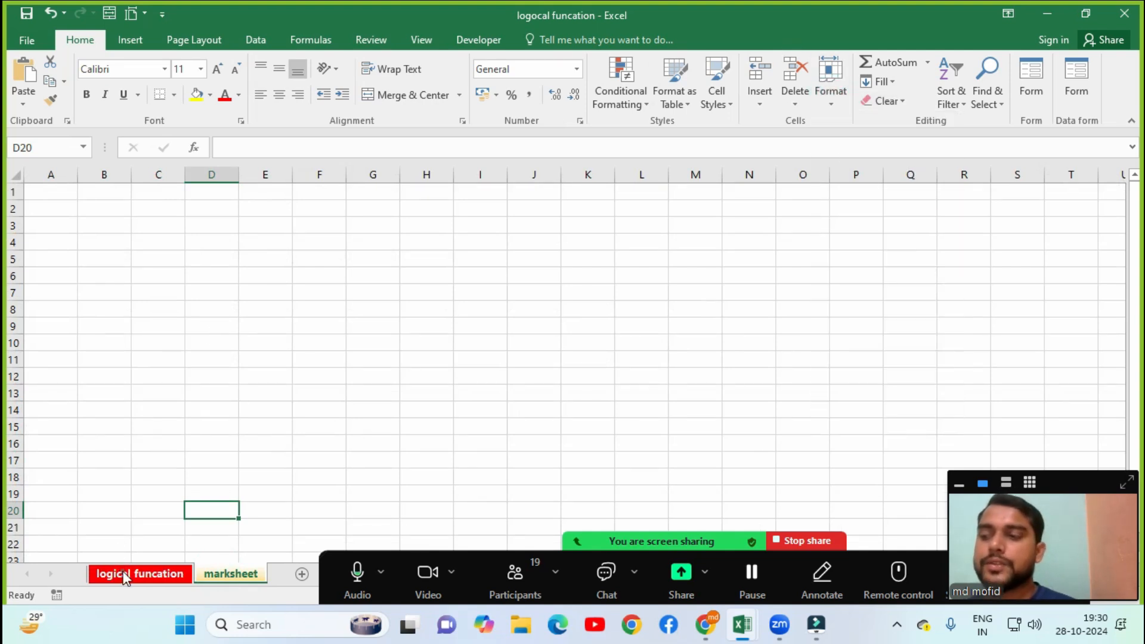
pyautogui.click(124, 576)
# Protect the logical funcation sheet with a password, entered and confirmed.
pyautogui.click(831, 92)
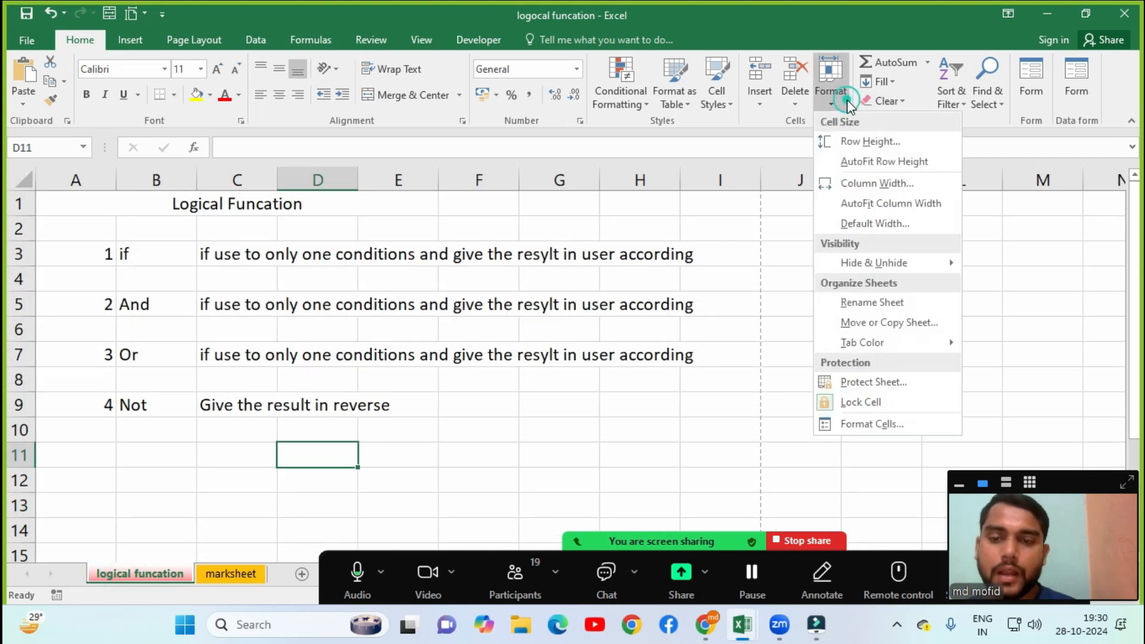
pyautogui.click(830, 382)
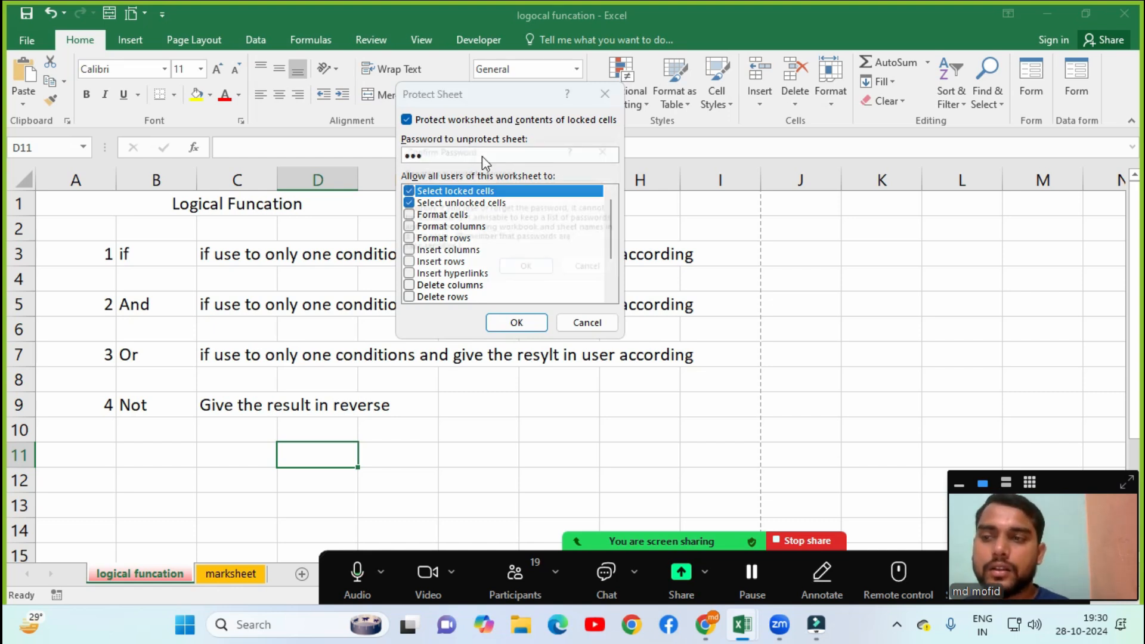
pyautogui.press('Return')
pyautogui.write('123')
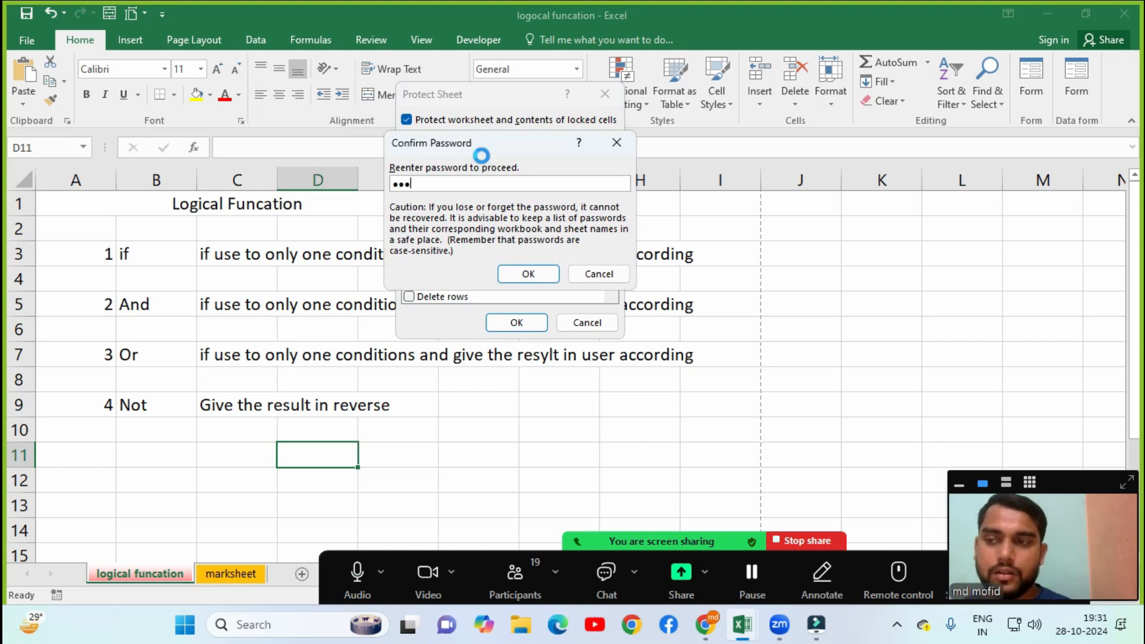
pyautogui.press('Return')
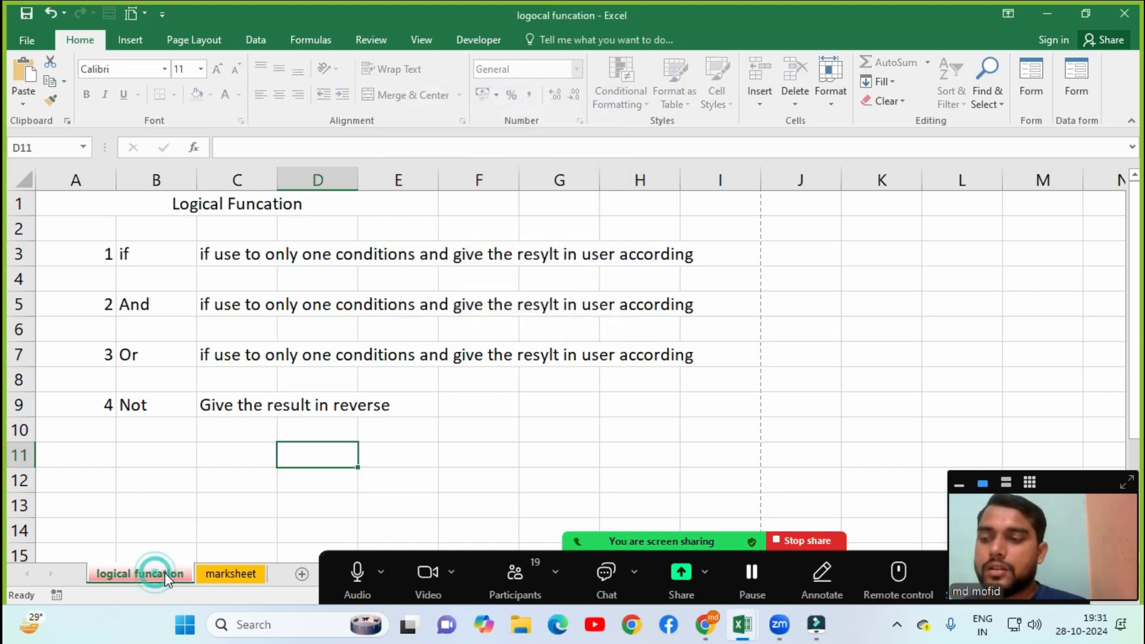
# Test the protection by trying to delete cells like F11, dismissing each warning.
pyautogui.press('Delete')
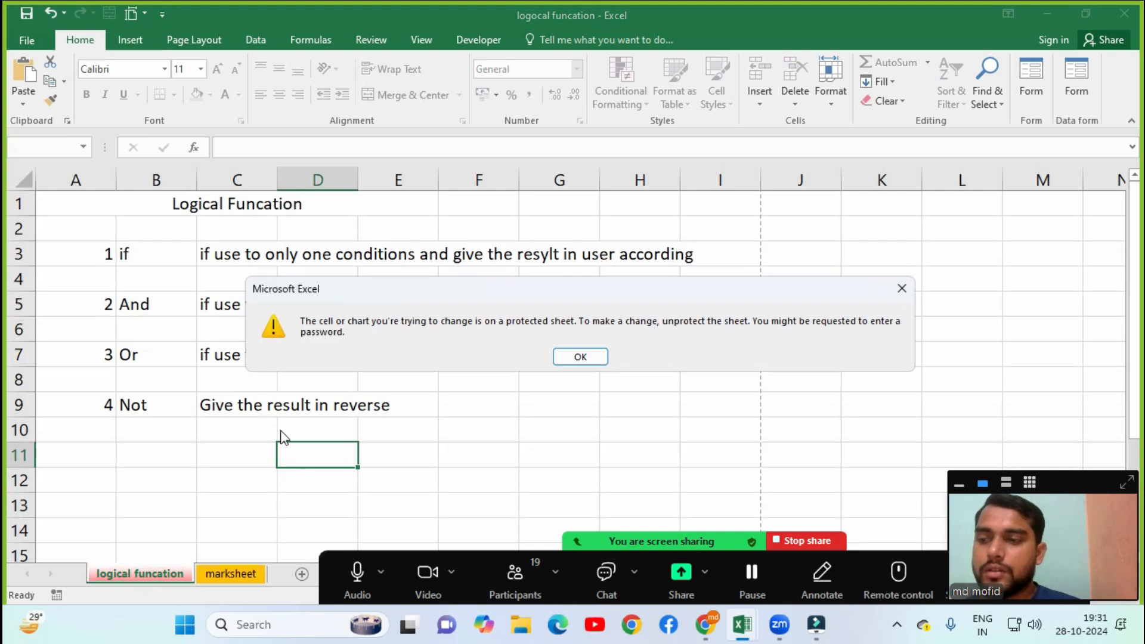
pyautogui.click(576, 361)
pyautogui.click(491, 458)
pyautogui.press('Delete')
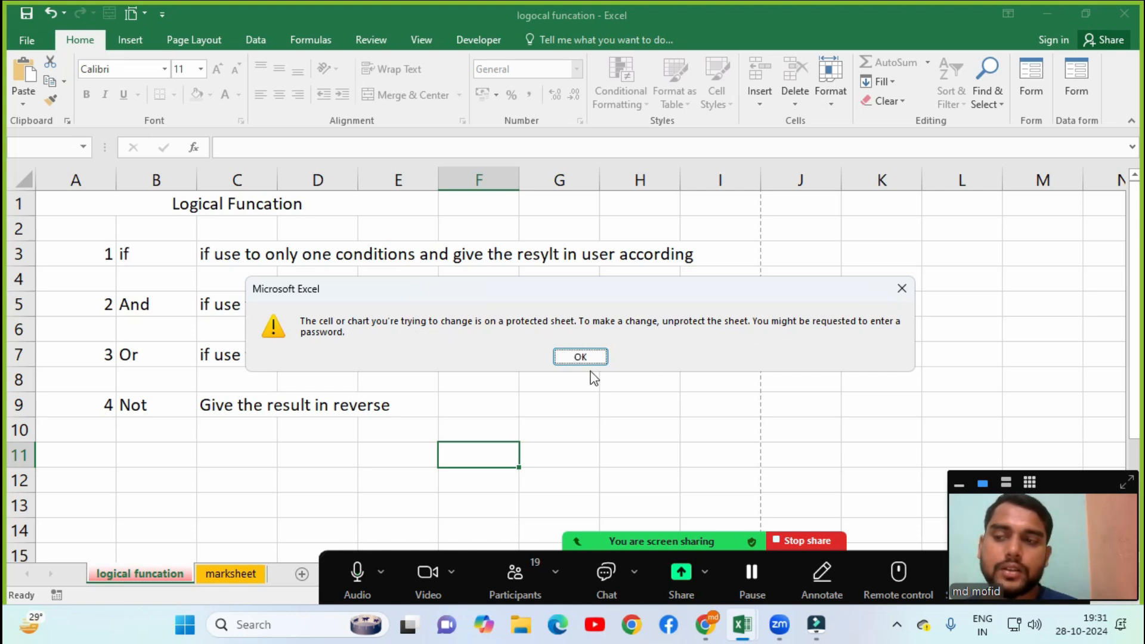
pyautogui.click(574, 358)
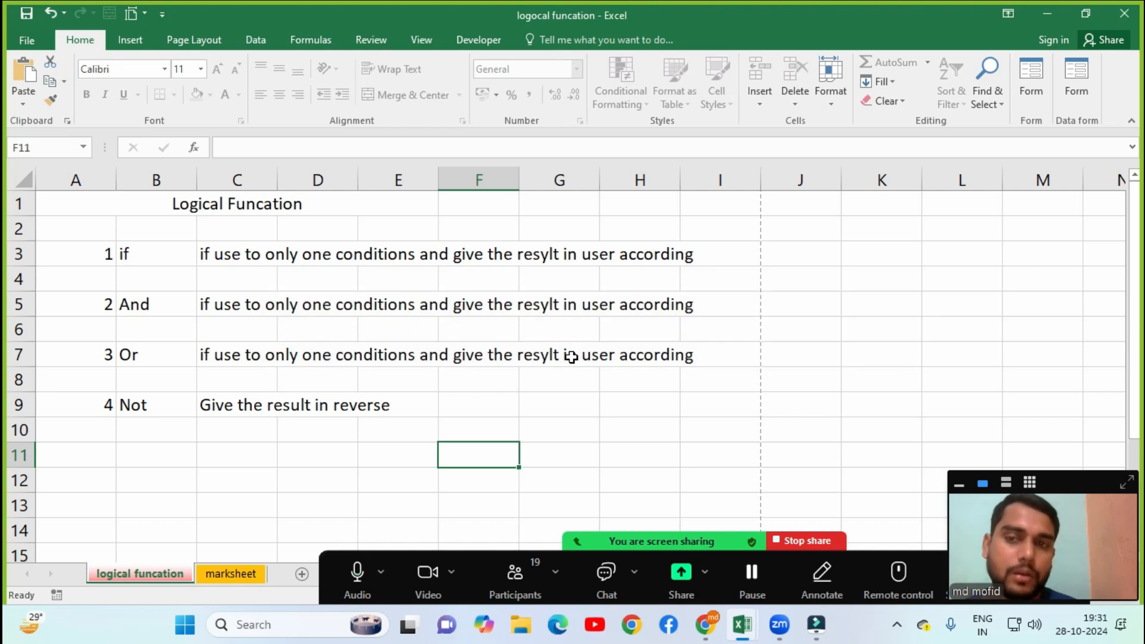
# Unprotect the logical funcation sheet by entering its password.
pyautogui.click(829, 96)
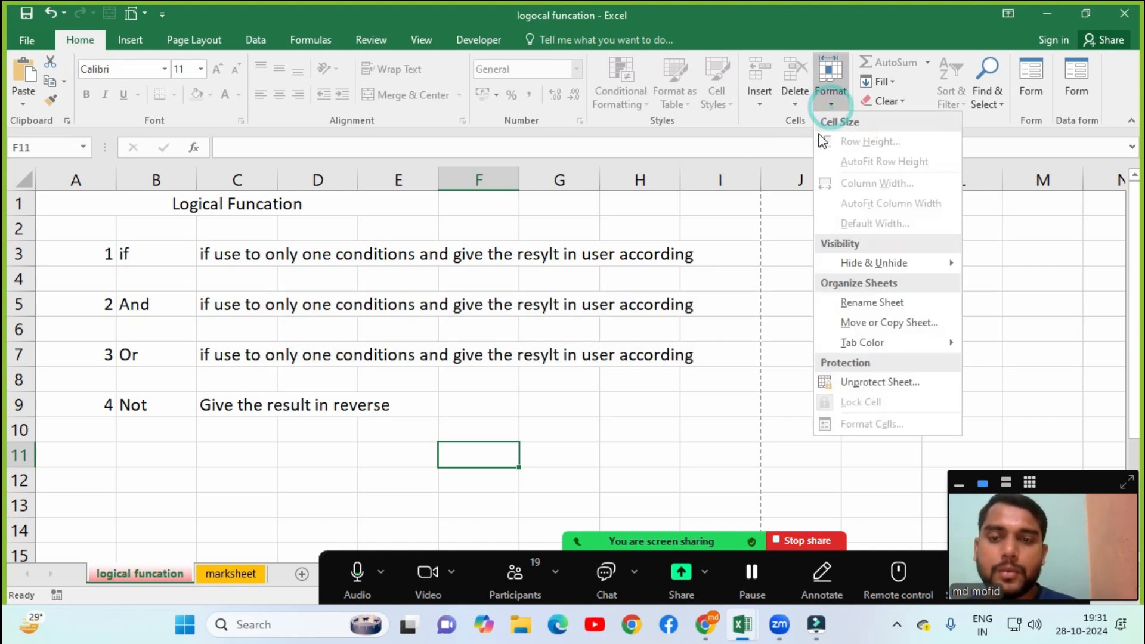
pyautogui.click(882, 388)
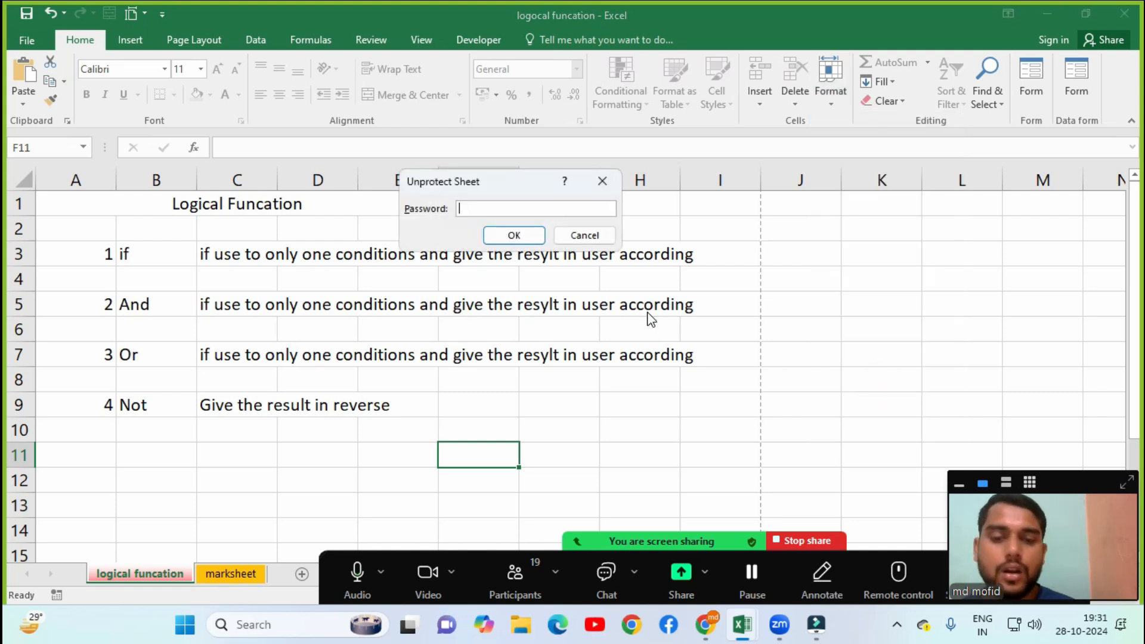
pyautogui.write('123')
pyautogui.press('Return')
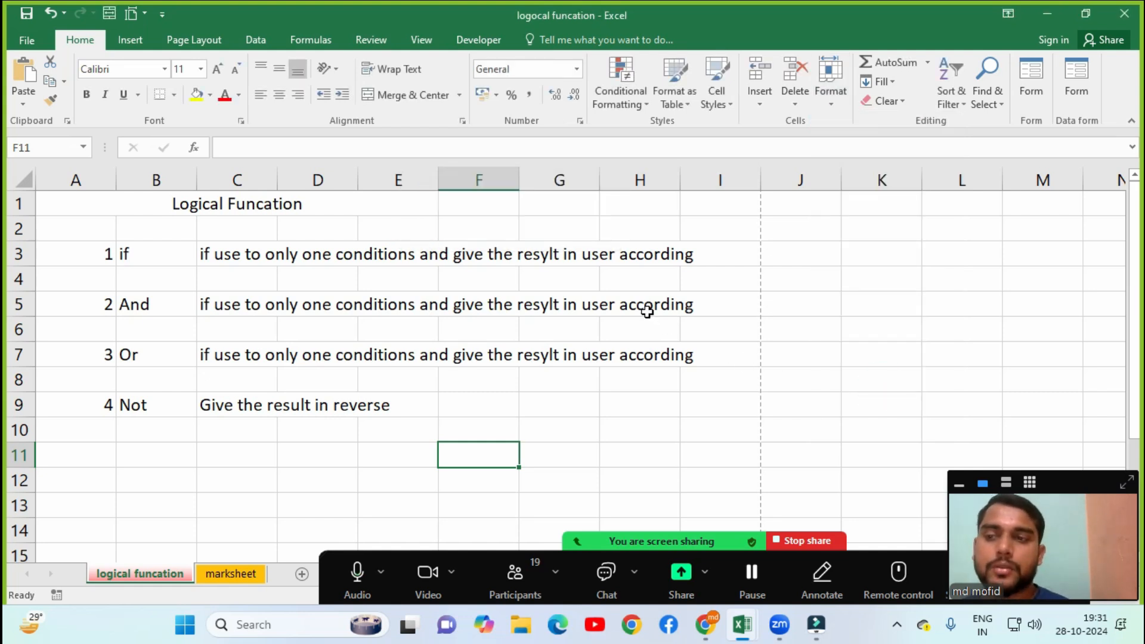
# Test editing by typing into D12, then cancel so D12 stays empty.
pyautogui.click(351, 476)
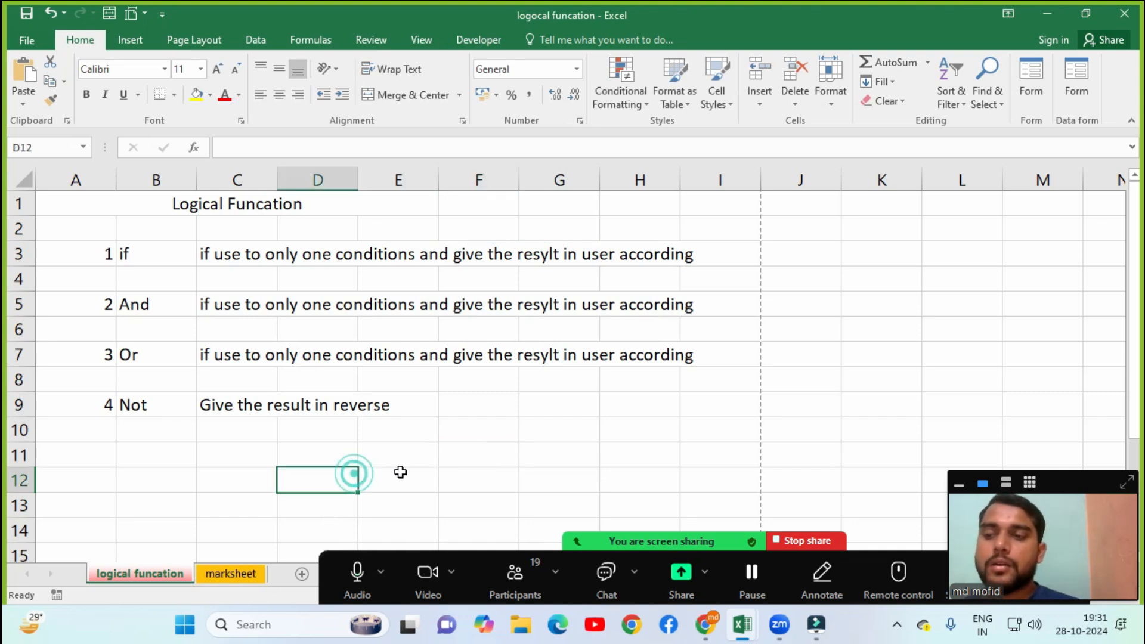
pyautogui.write(',m,,n,nklhl')
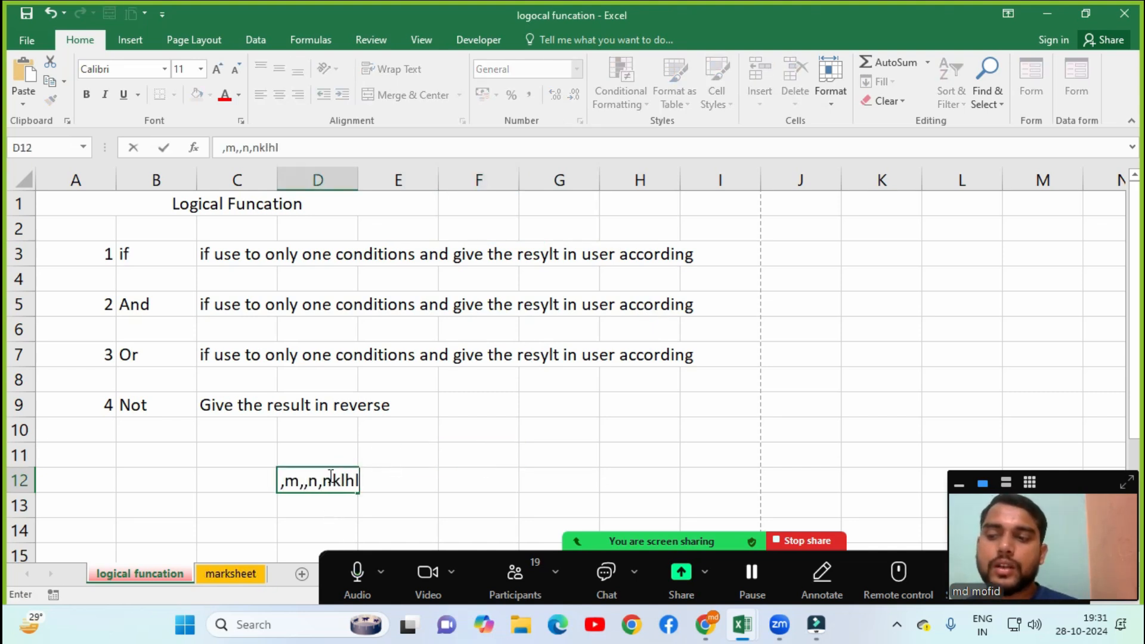
pyautogui.press('Escape')
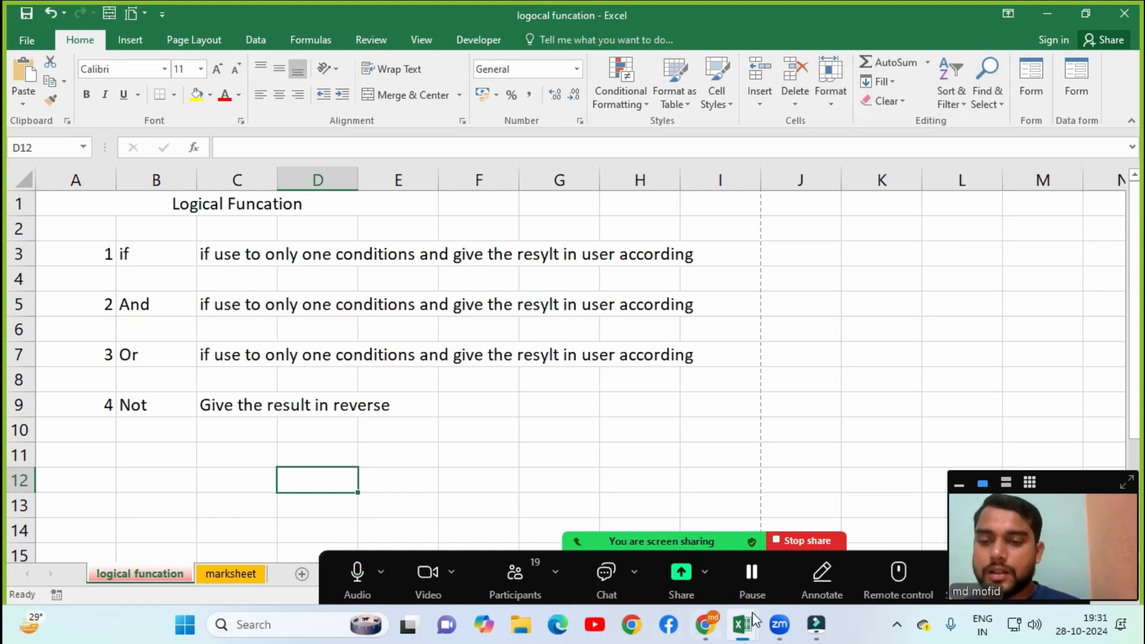
# In Book1, total row 2's test marks in E2 with AutoSum Sum, giving 483.
pyautogui.moveTo(738, 624)
pyautogui.click(786, 556)
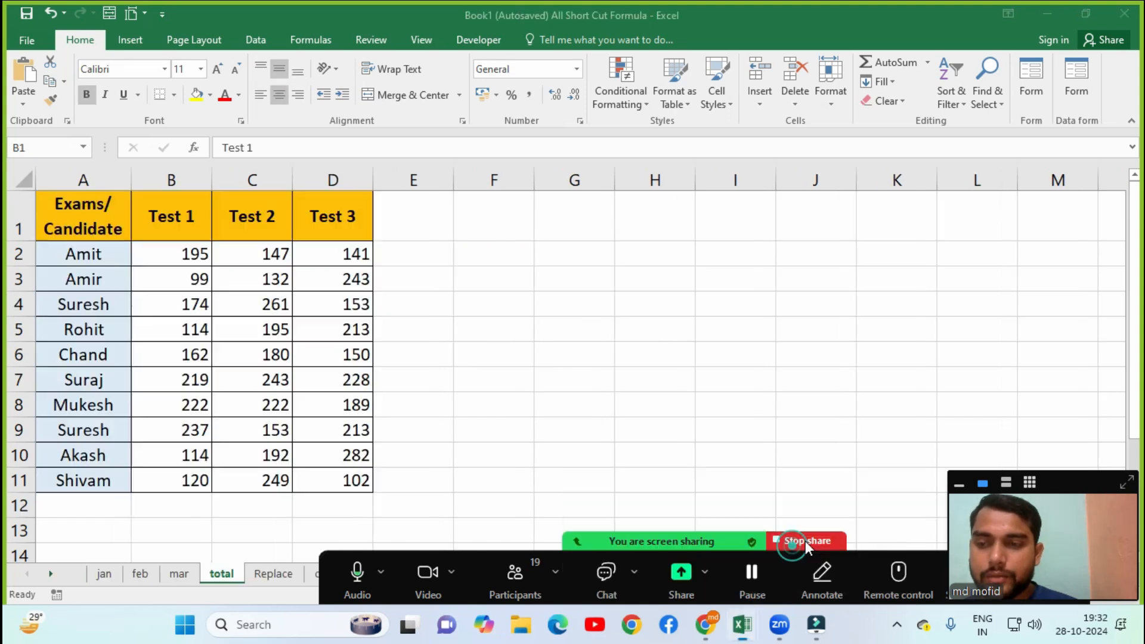
pyautogui.click(412, 250)
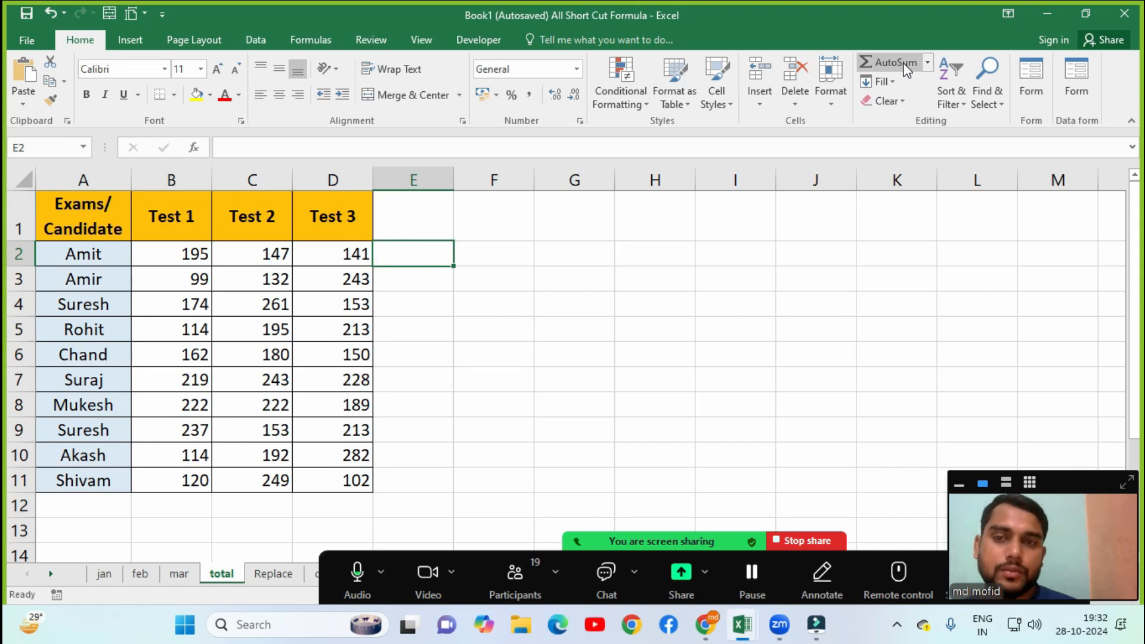
pyautogui.click(929, 62)
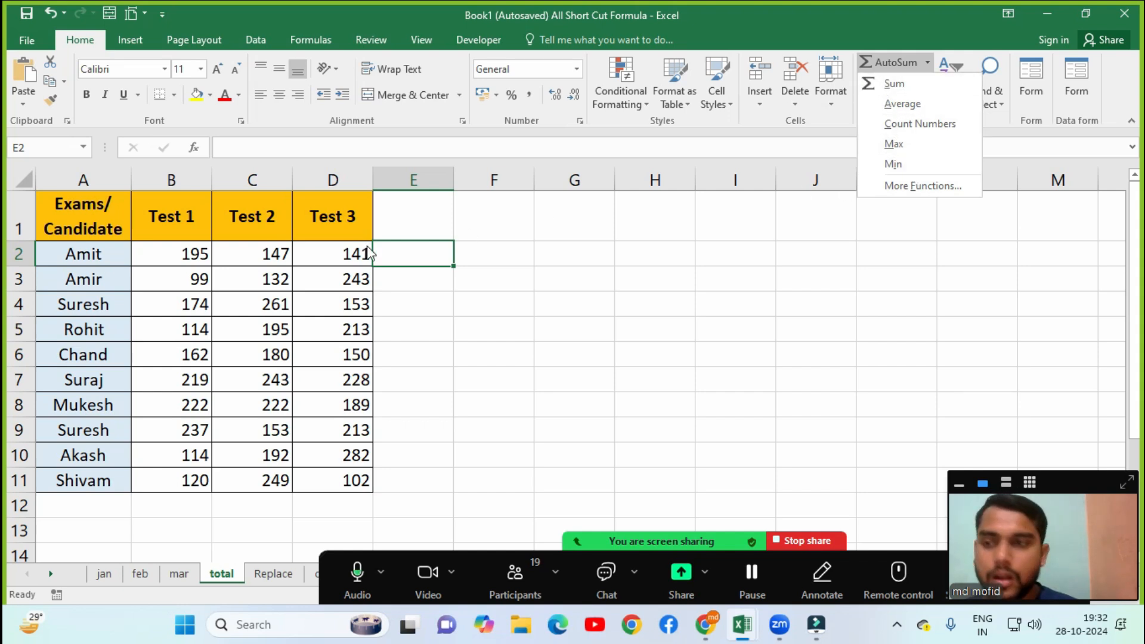
pyautogui.click(409, 276)
pyautogui.click(439, 287)
pyautogui.click(421, 257)
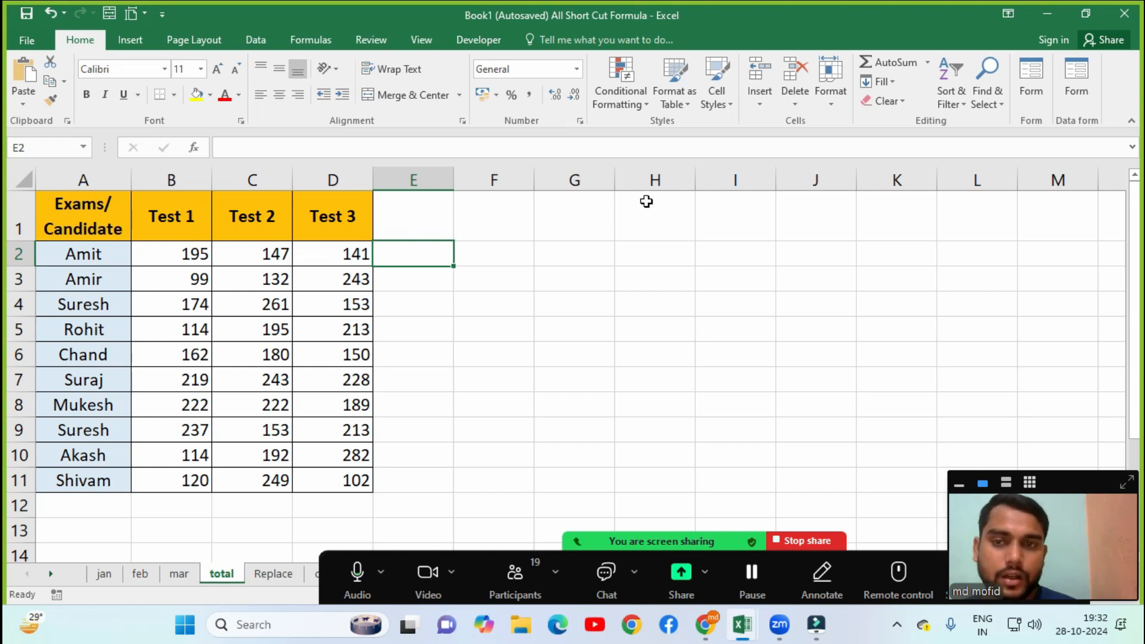
pyautogui.click(928, 62)
pyautogui.click(900, 91)
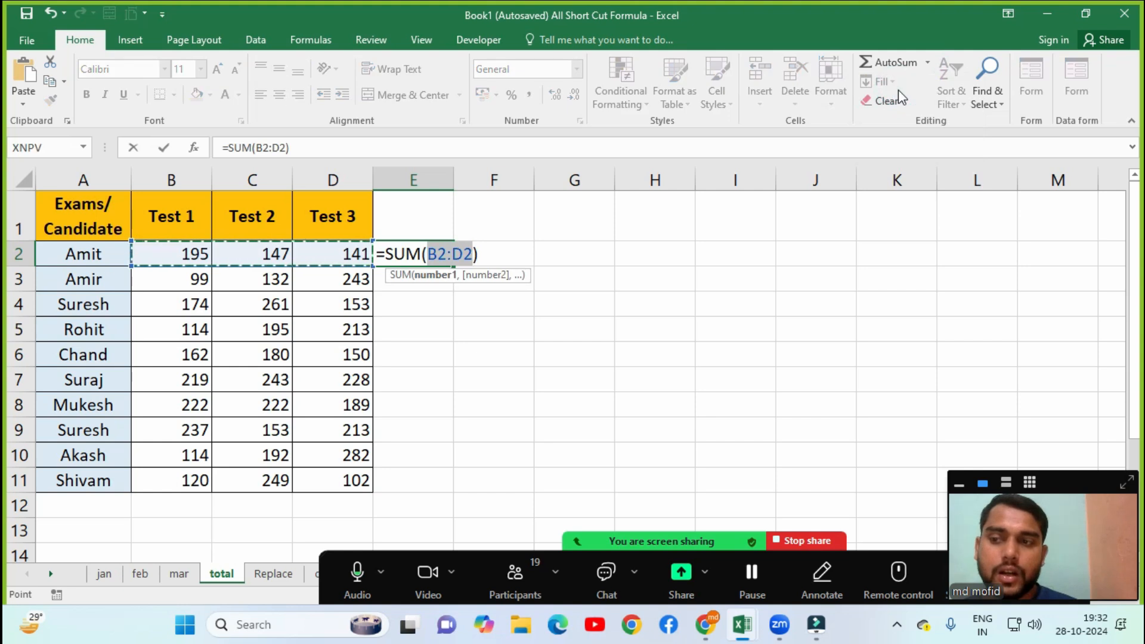
pyautogui.press('Return')
pyautogui.click(444, 252)
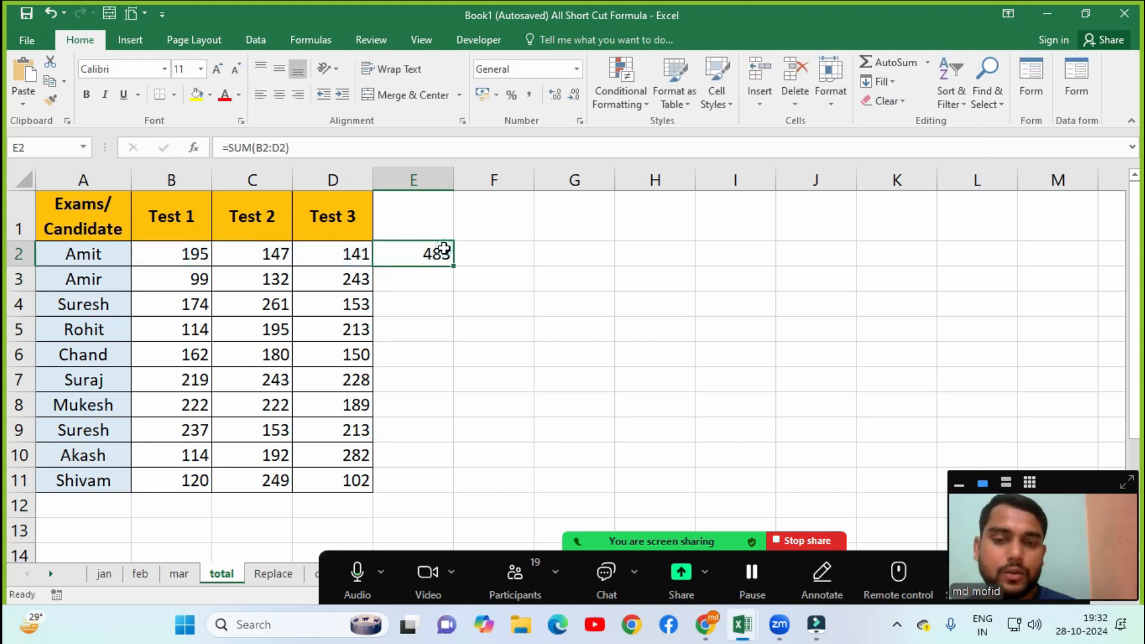
# Average row 4's marks in E4 with AutoSum Average, giving 196.
pyautogui.click(417, 304)
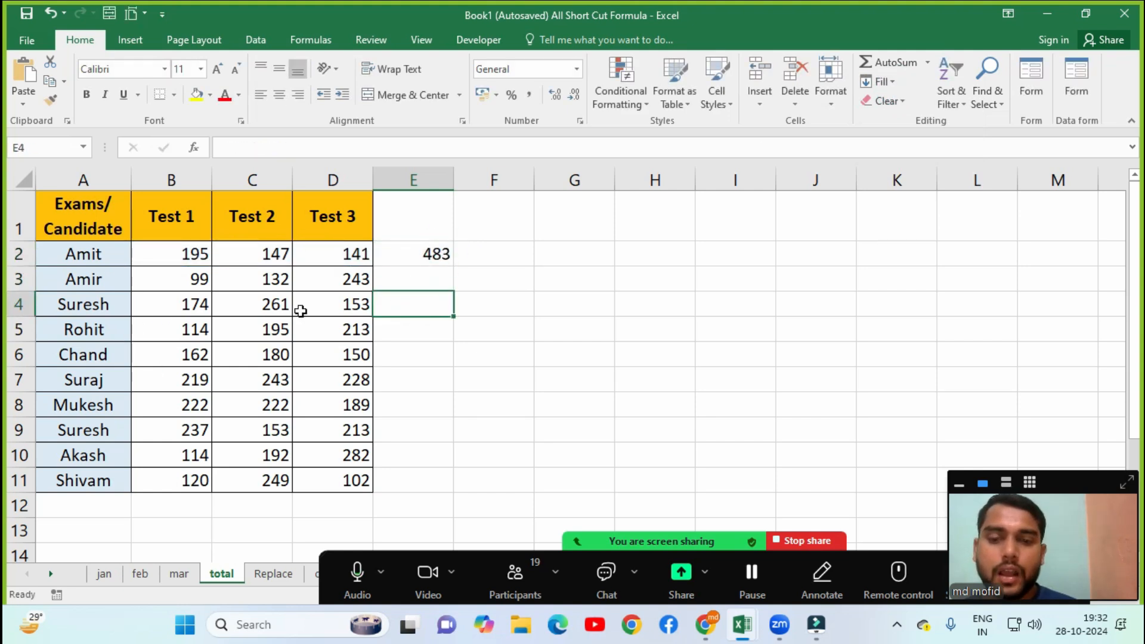
pyautogui.click(927, 63)
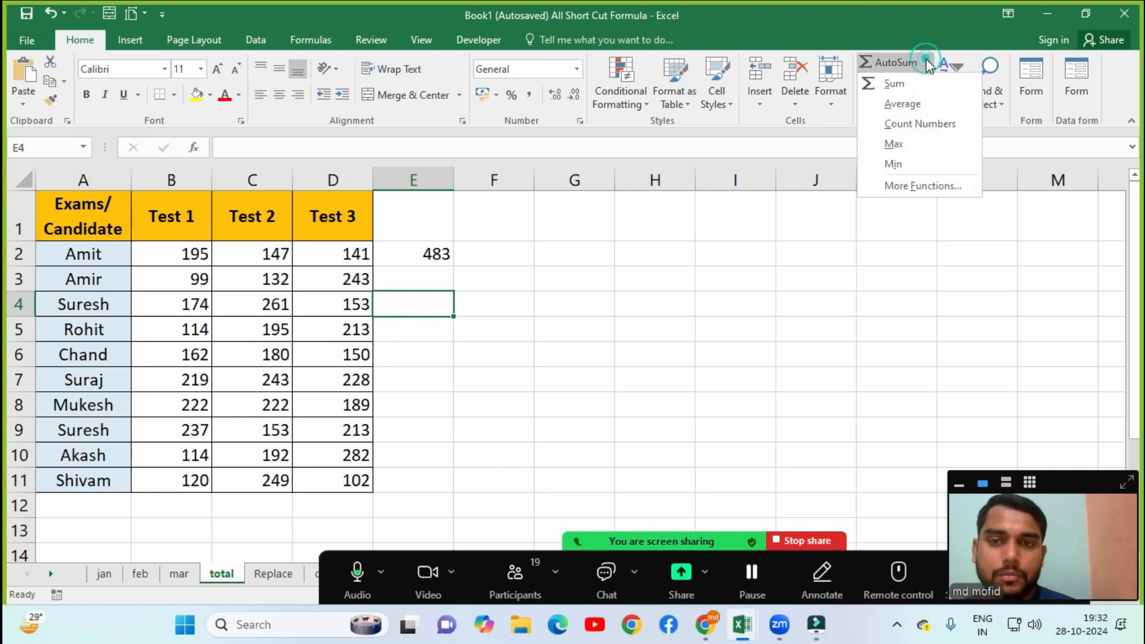
pyautogui.click(906, 104)
pyautogui.press('Return')
pyautogui.click(404, 316)
pyautogui.click(404, 303)
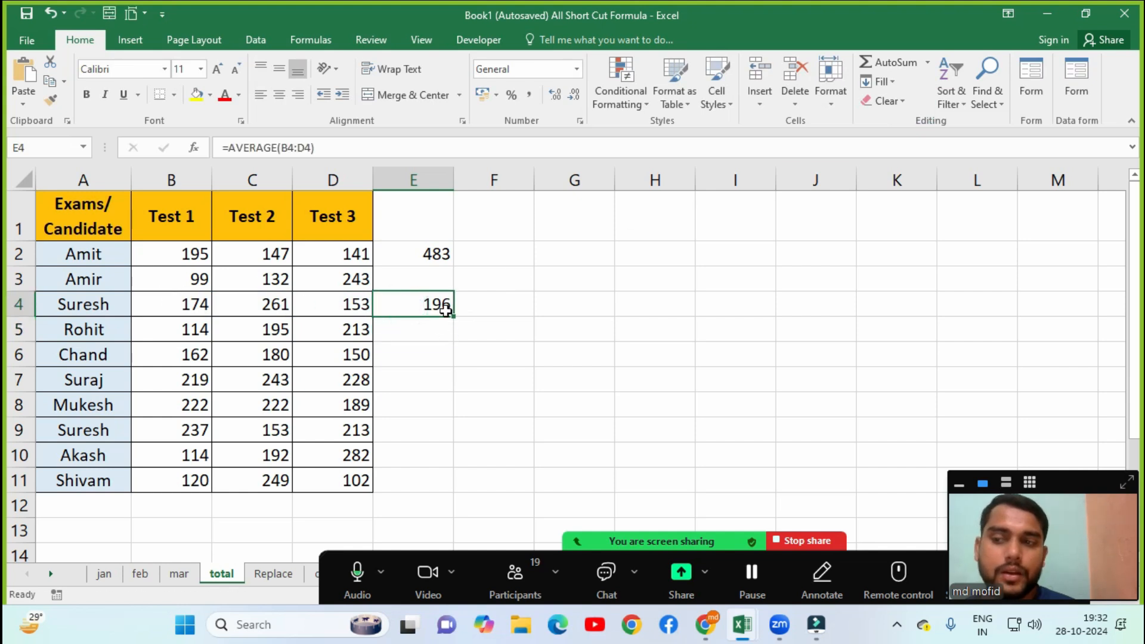
# Count the numeric marks of row 6 in E6 with Count Numbers, giving 3.
pyautogui.click(433, 357)
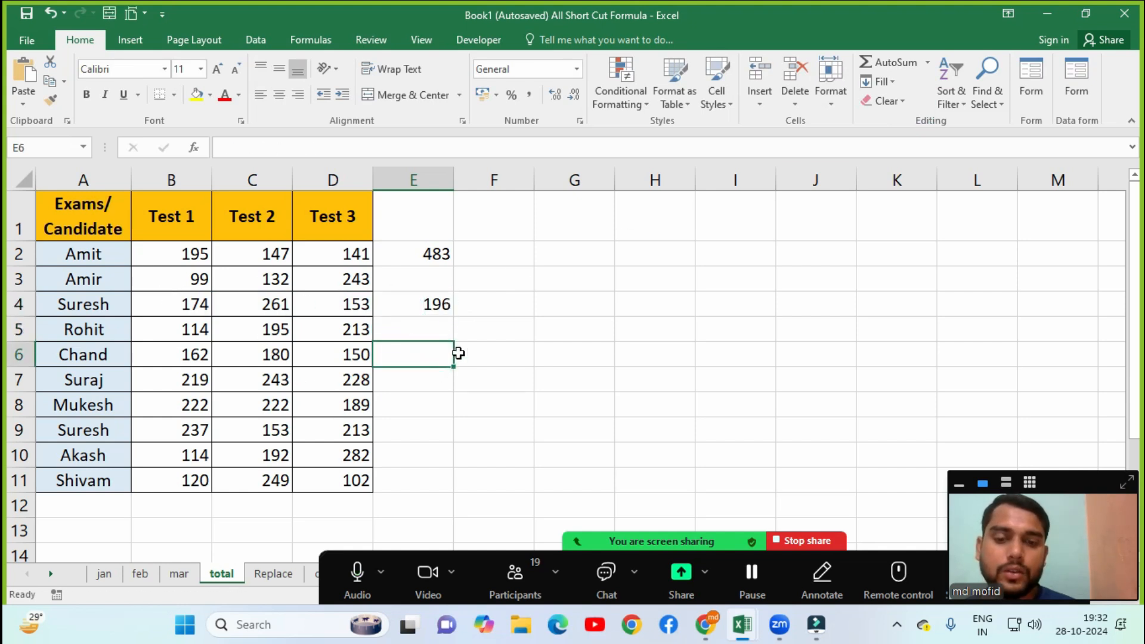
pyautogui.click(928, 63)
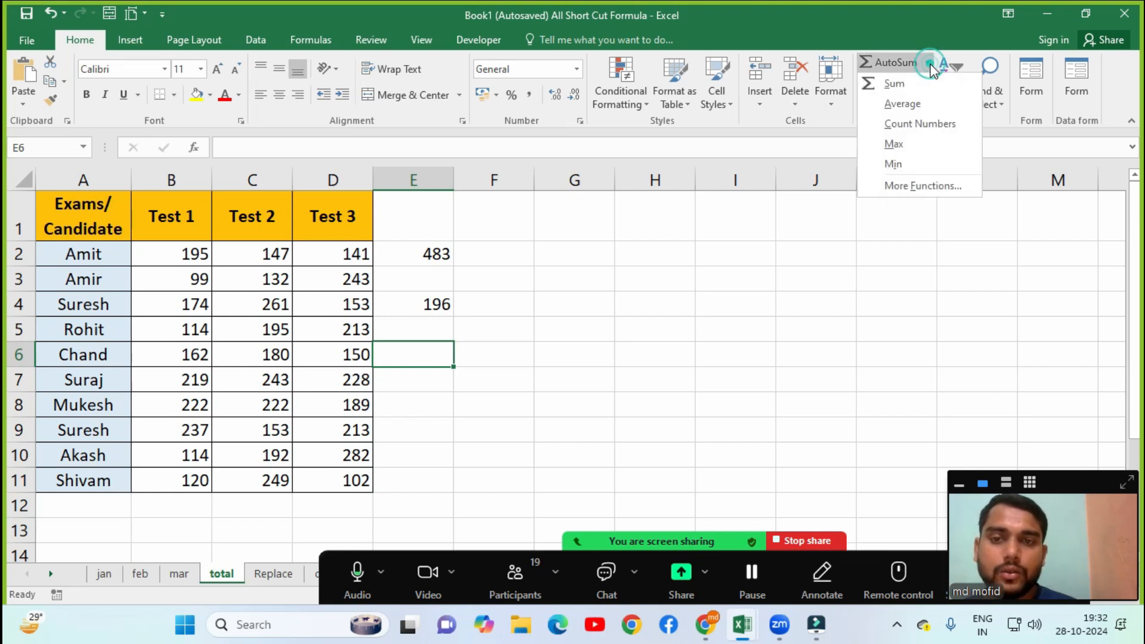
pyautogui.click(892, 133)
pyautogui.press('Return')
pyautogui.click(415, 356)
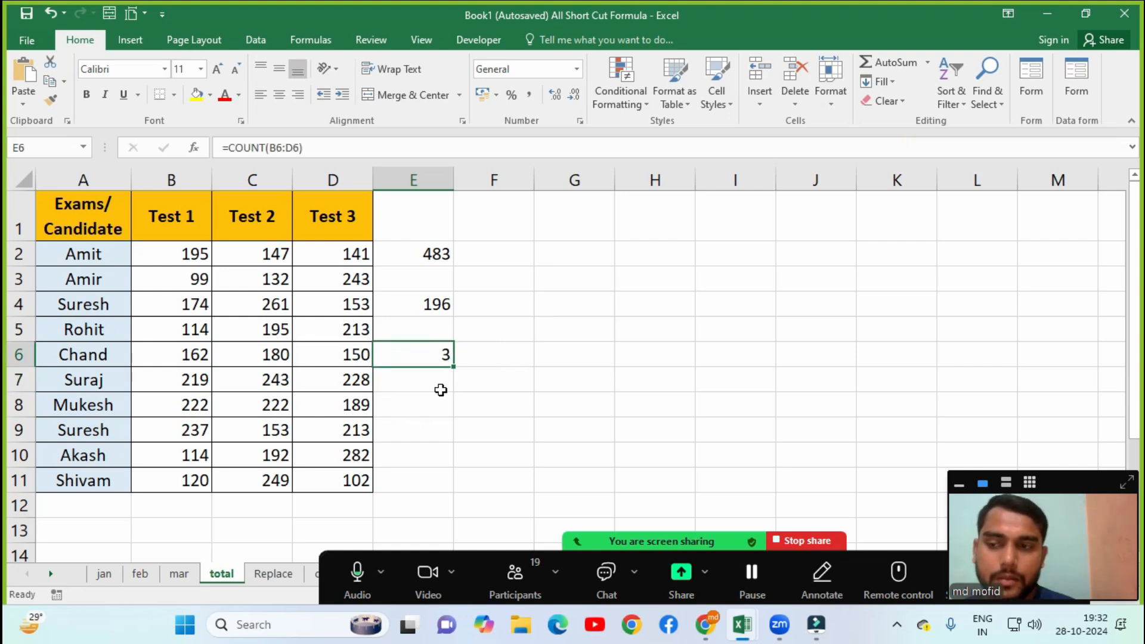
# Find row 8's highest mark in E8 with AutoSum Max, giving 222 via =MAX(B8:D8).
pyautogui.click(417, 415)
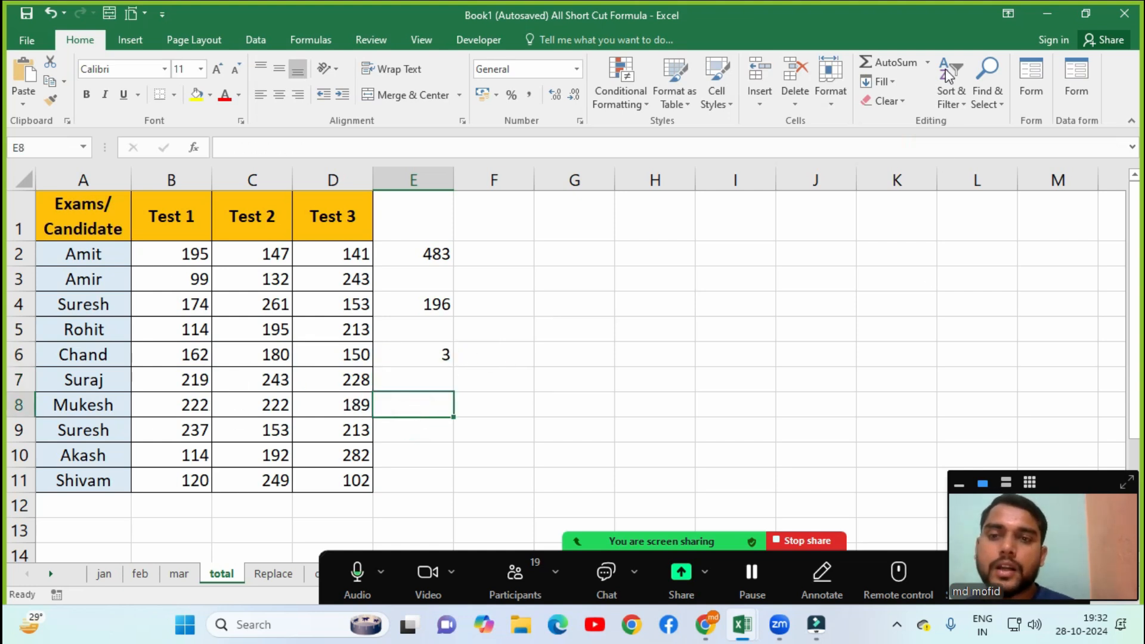
pyautogui.click(927, 64)
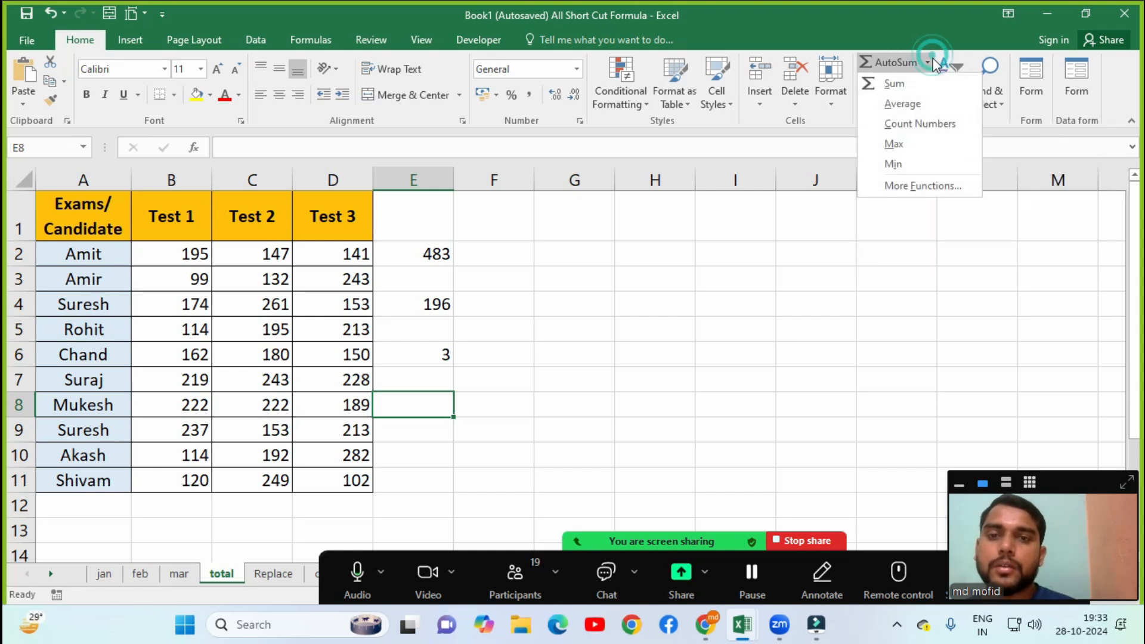
pyautogui.click(894, 144)
pyautogui.press('Return')
pyautogui.click(398, 413)
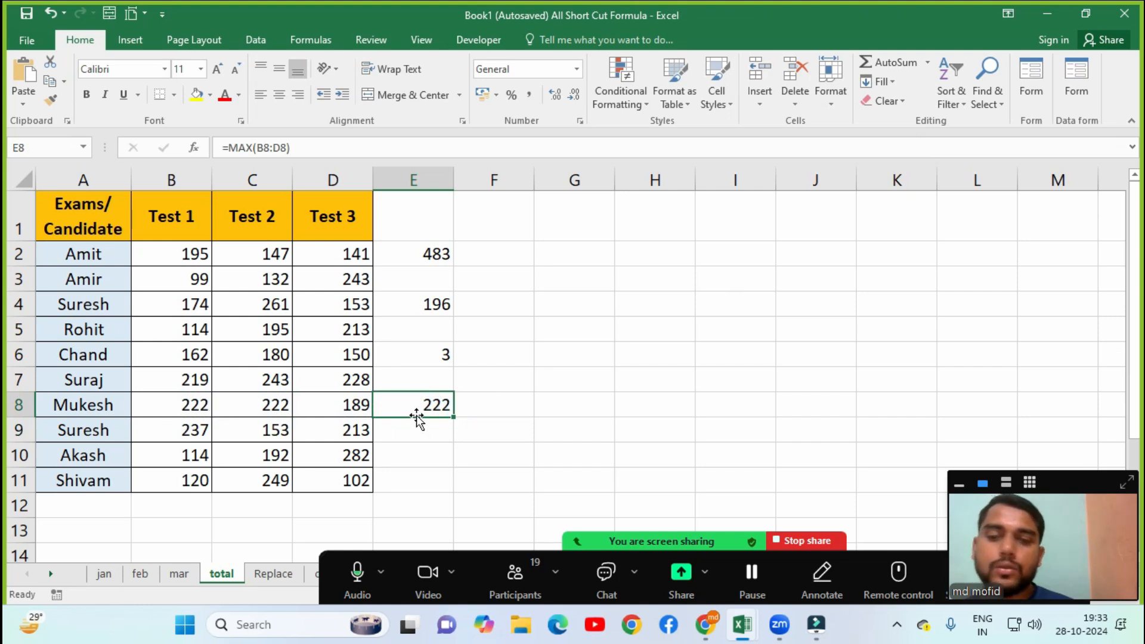
pyautogui.click(930, 64)
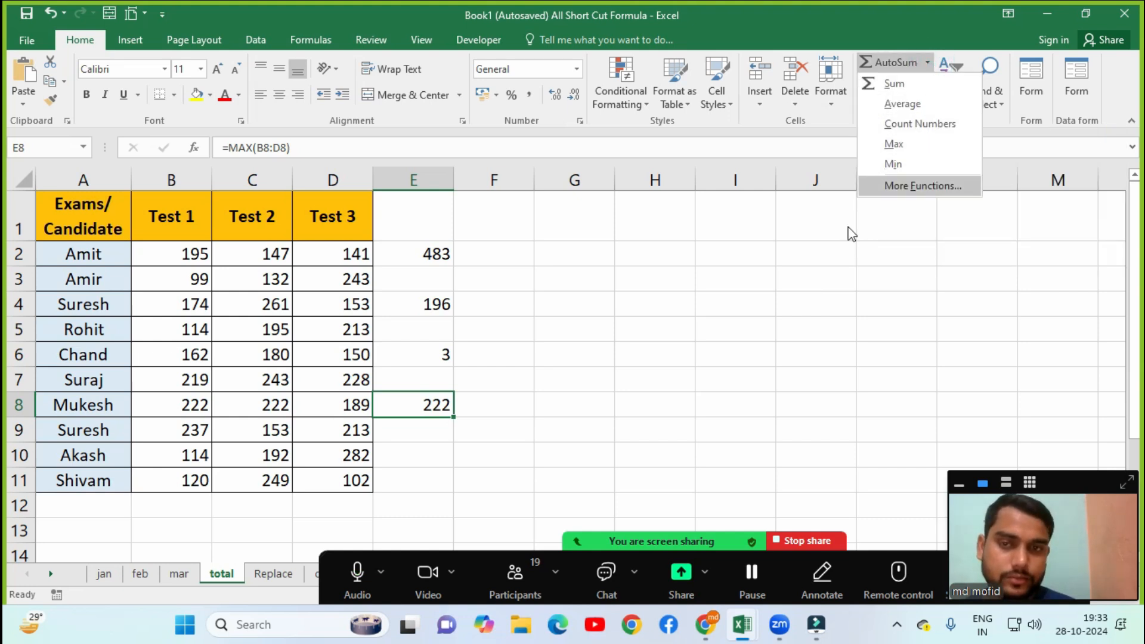
pyautogui.click(807, 254)
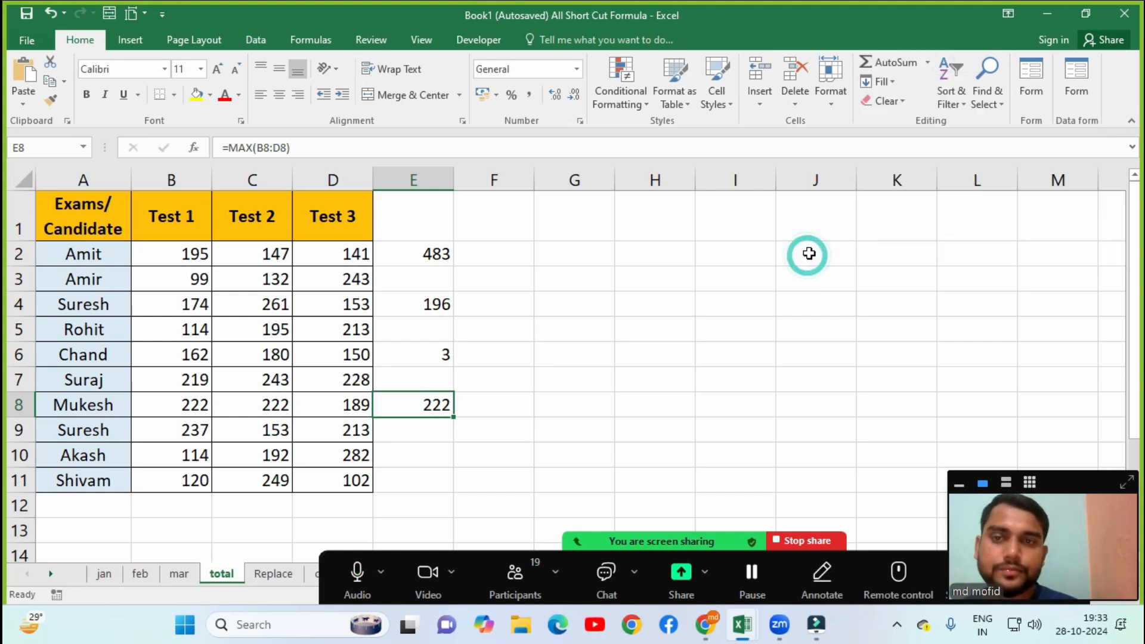
# Fill C4 rightward with the value from B4.
pyautogui.click(890, 83)
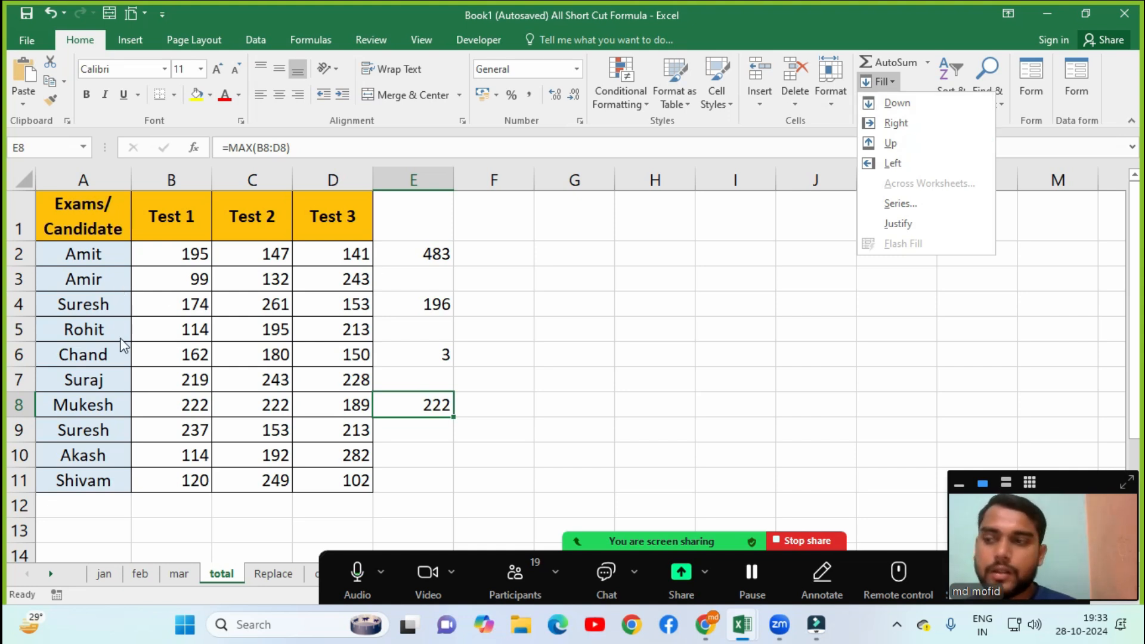
pyautogui.click(242, 346)
pyautogui.click(190, 301)
pyautogui.click(245, 300)
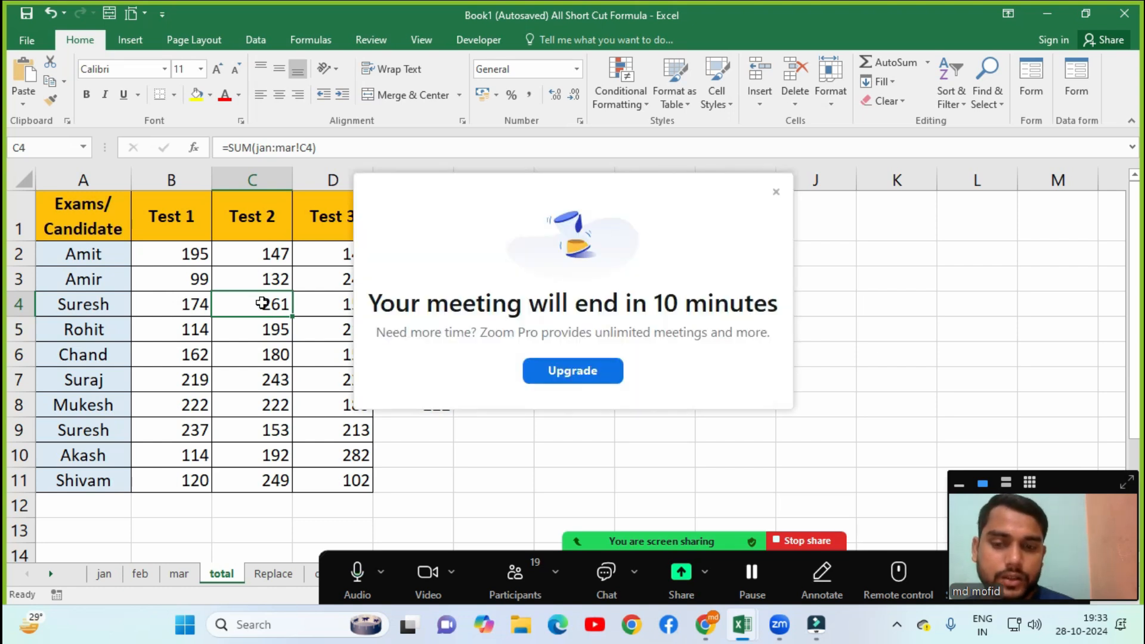
pyautogui.click(776, 192)
pyautogui.click(901, 87)
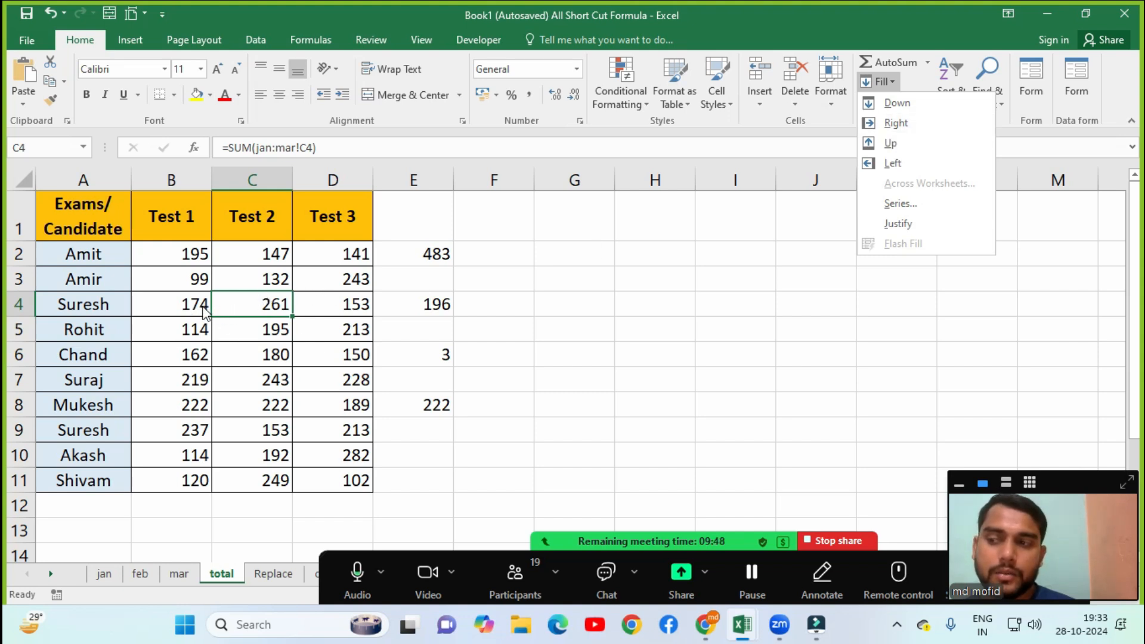
pyautogui.click(902, 124)
# On the jan sheet, fill right to copy B3's value 33 into C3.
pyautogui.click(310, 297)
pyautogui.click(332, 360)
pyautogui.click(260, 268)
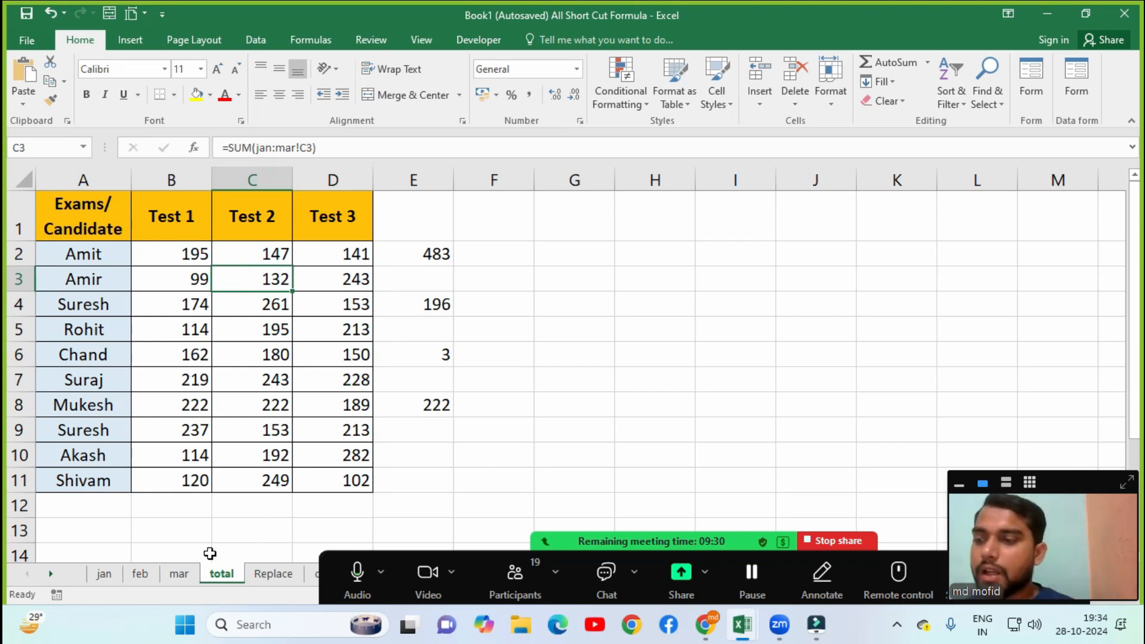
pyautogui.click(104, 574)
pyautogui.click(311, 280)
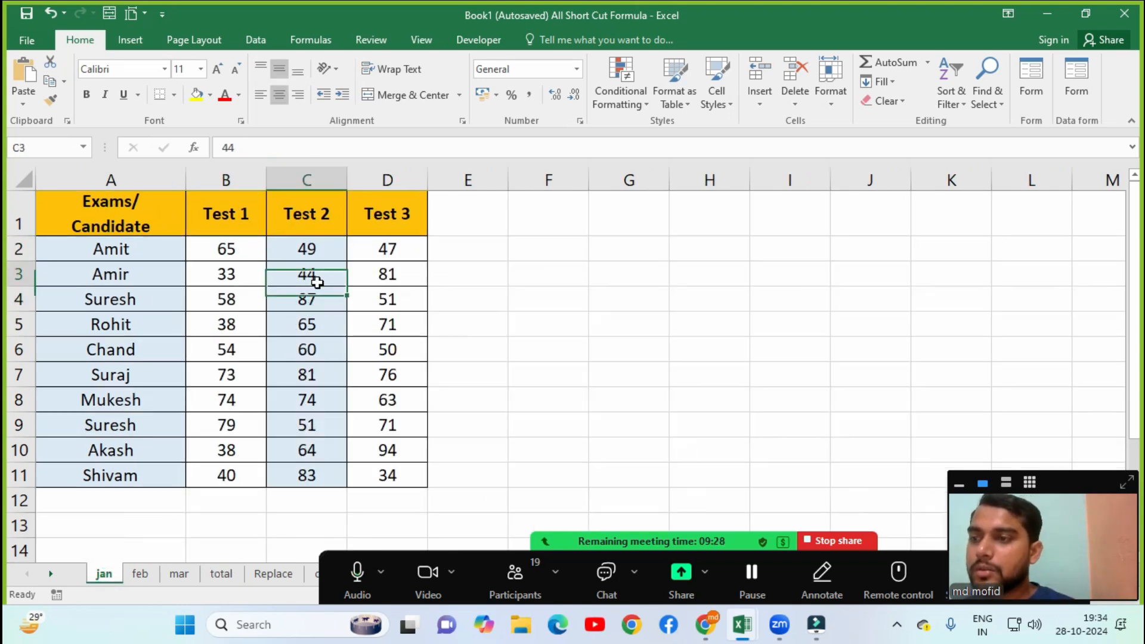
pyautogui.click(355, 288)
pyautogui.click(203, 281)
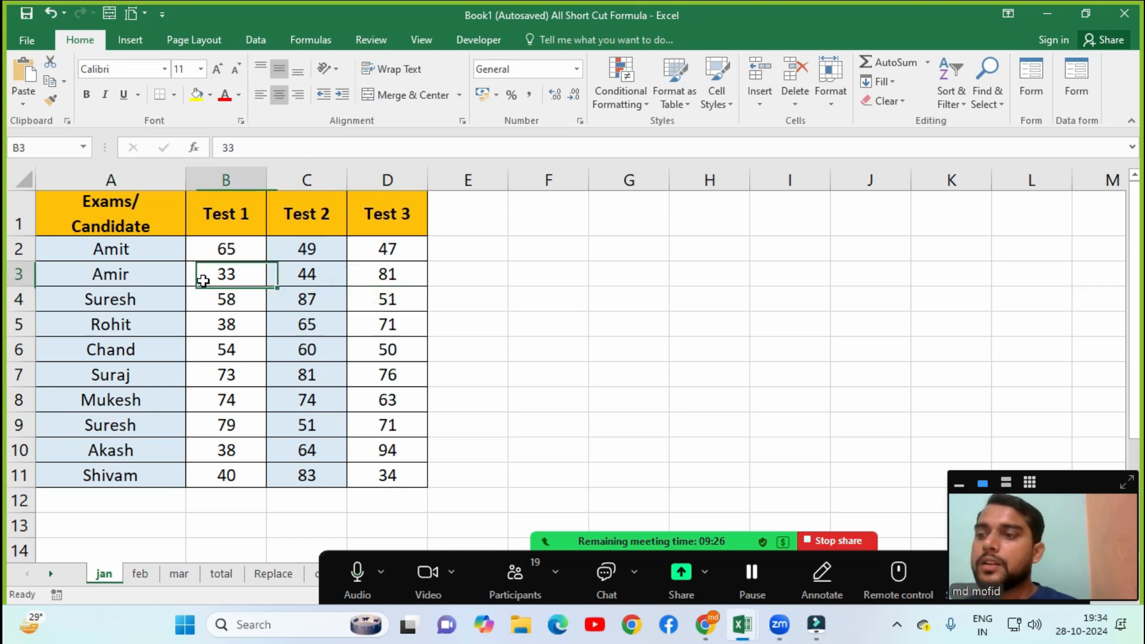
pyautogui.click(306, 282)
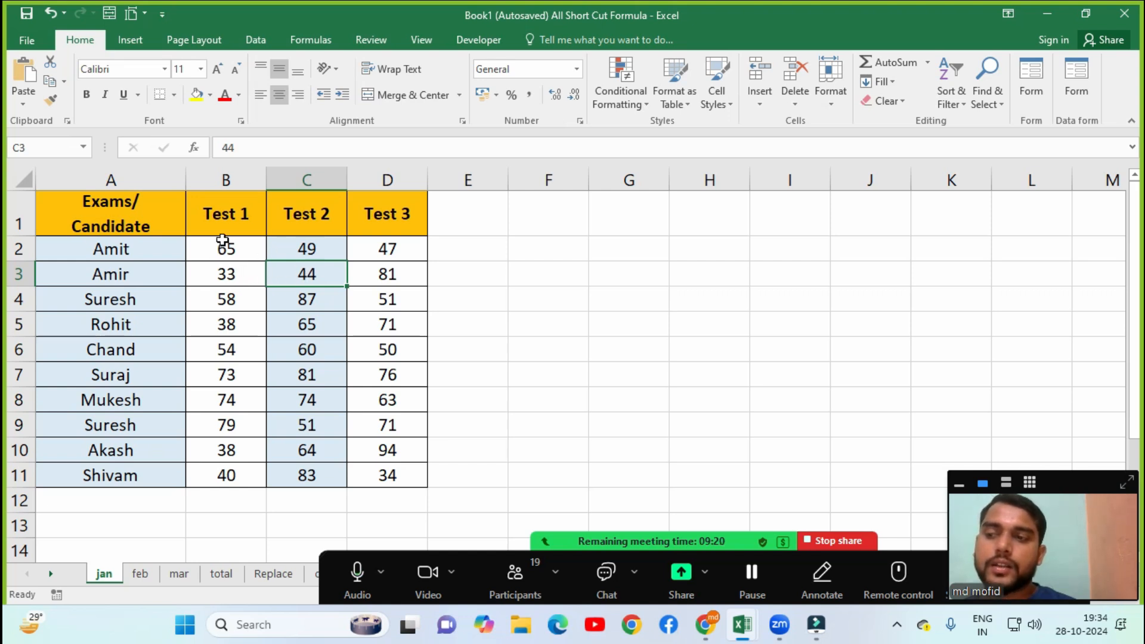
pyautogui.click(887, 84)
pyautogui.click(895, 123)
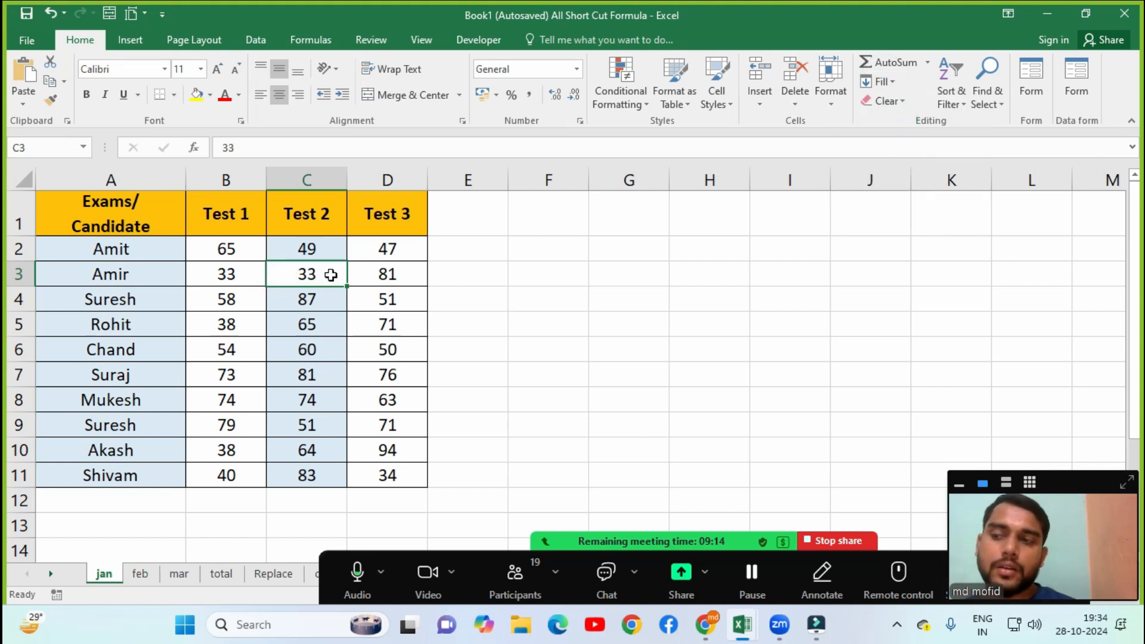
# Fill C5 down from C4, then undo it so C5 reads 65 again.
pyautogui.click(892, 81)
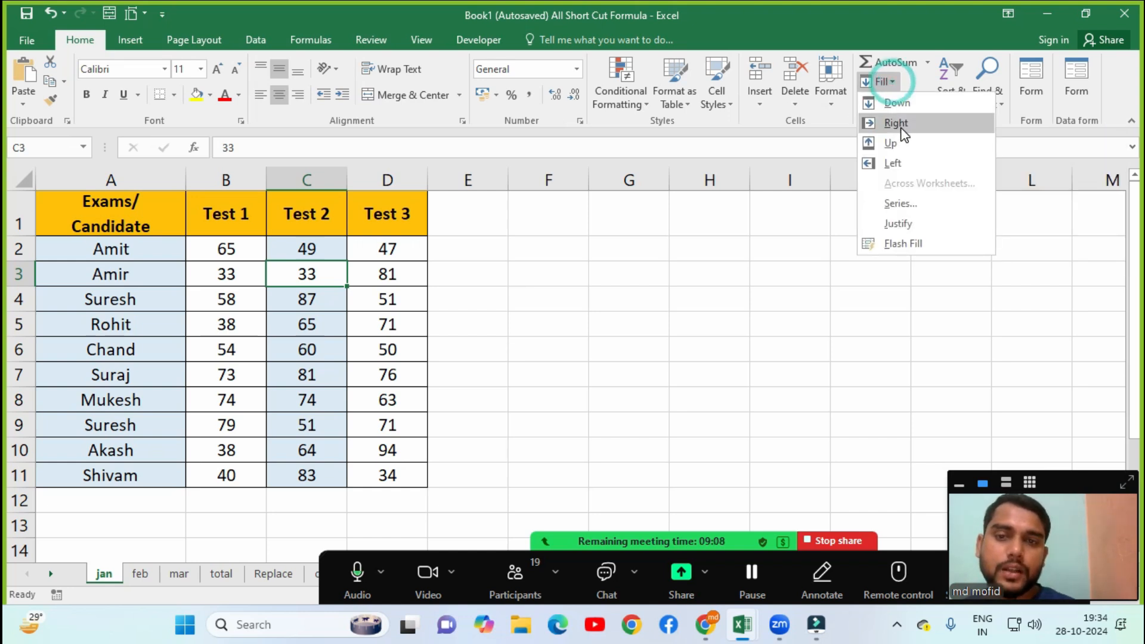
pyautogui.click(680, 343)
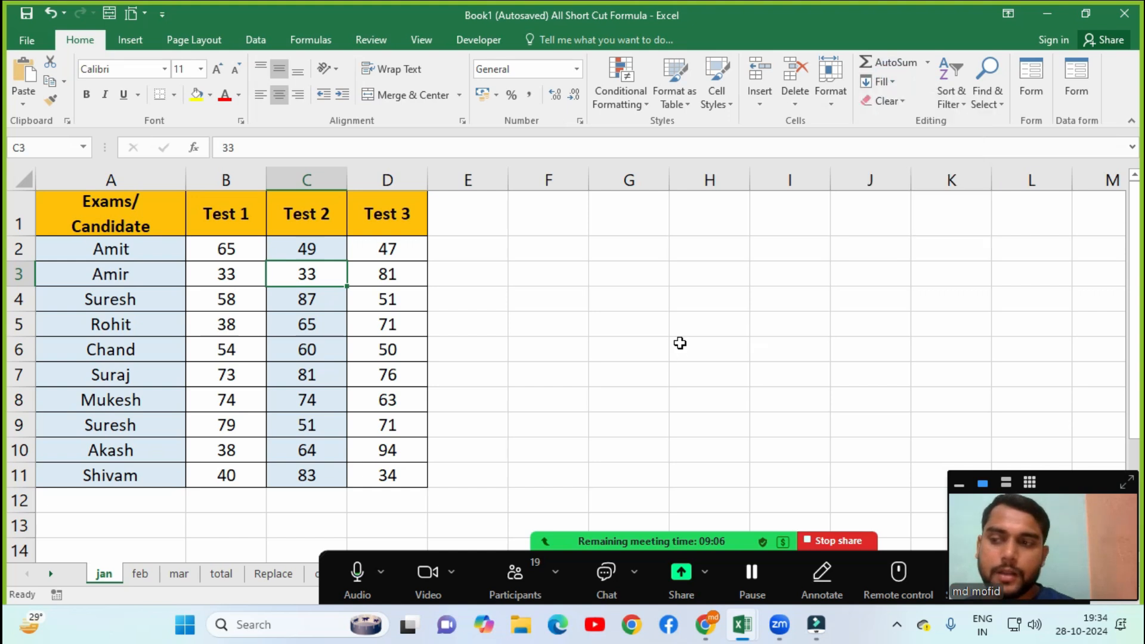
pyautogui.click(305, 325)
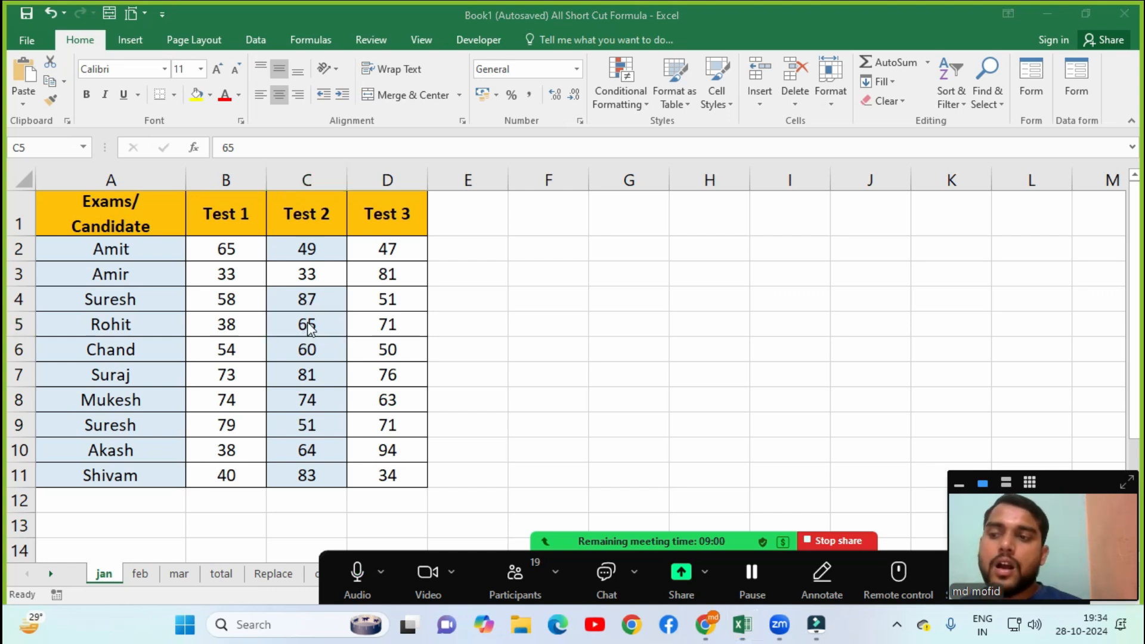
pyautogui.click(311, 324)
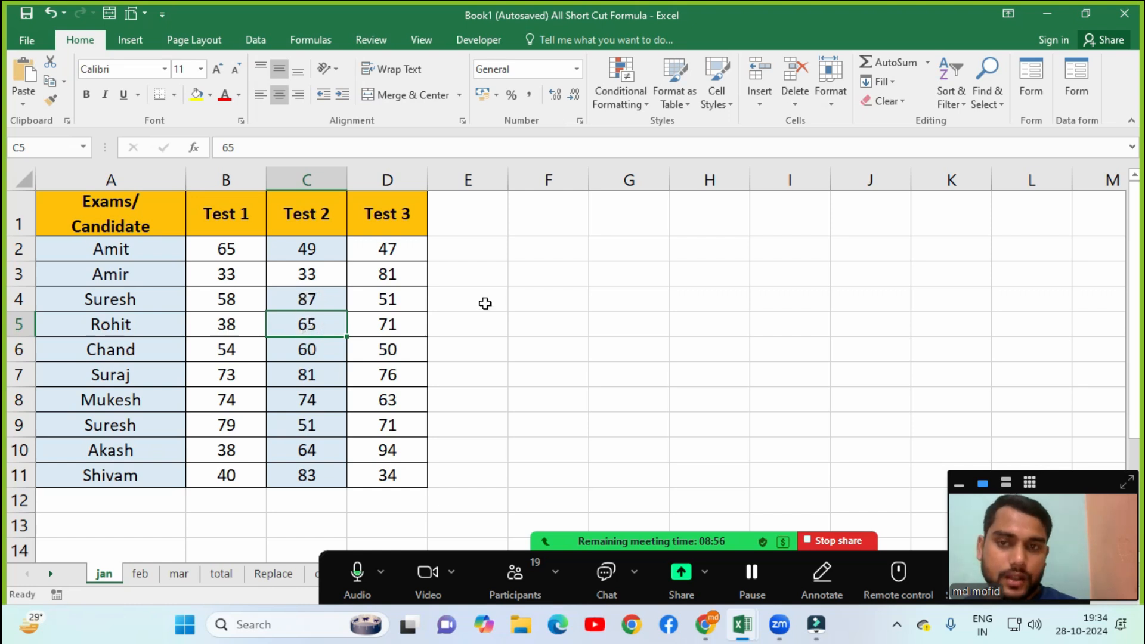
pyautogui.click(871, 86)
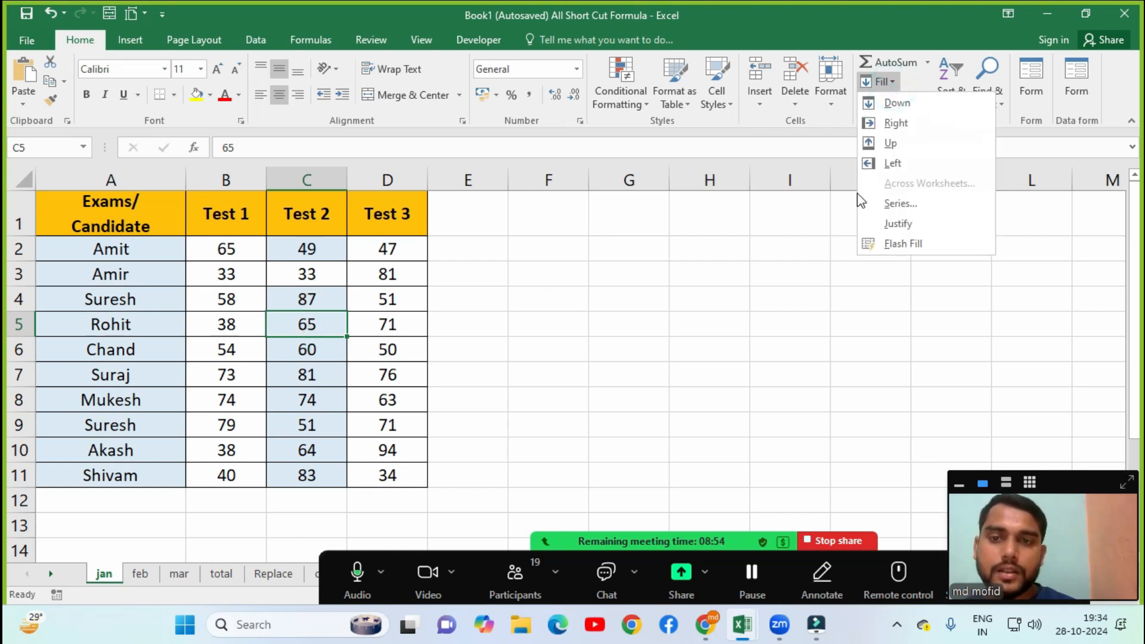
pyautogui.click(901, 108)
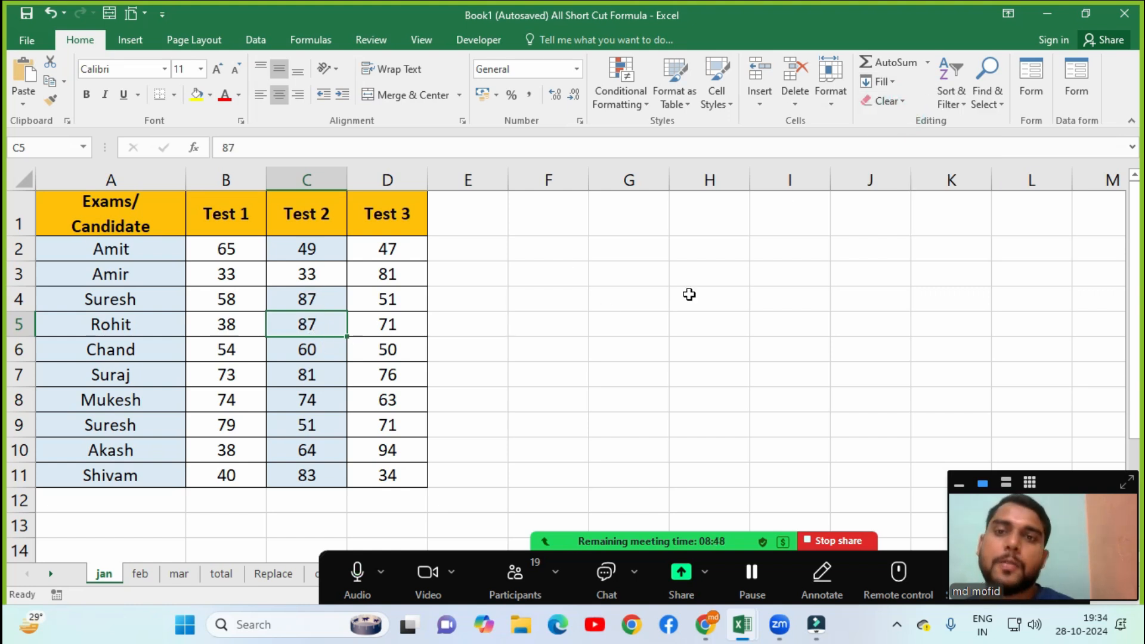
pyautogui.hotkey('ctrl', 'z')
pyautogui.click(895, 87)
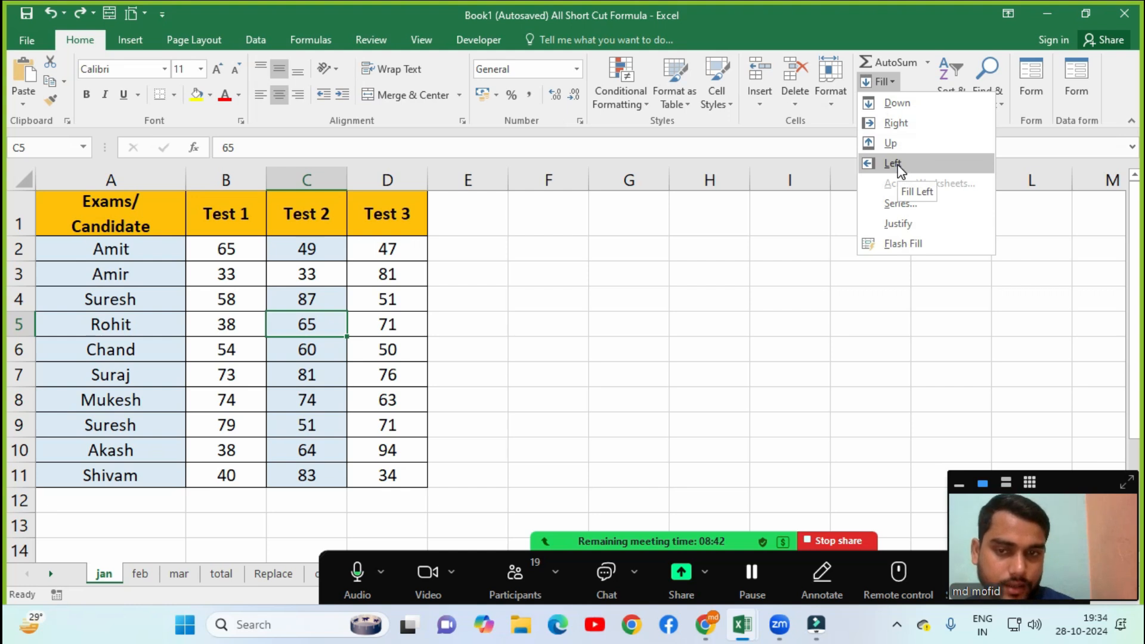
# Enter the starting value 1 in cell H1.
pyautogui.click(897, 209)
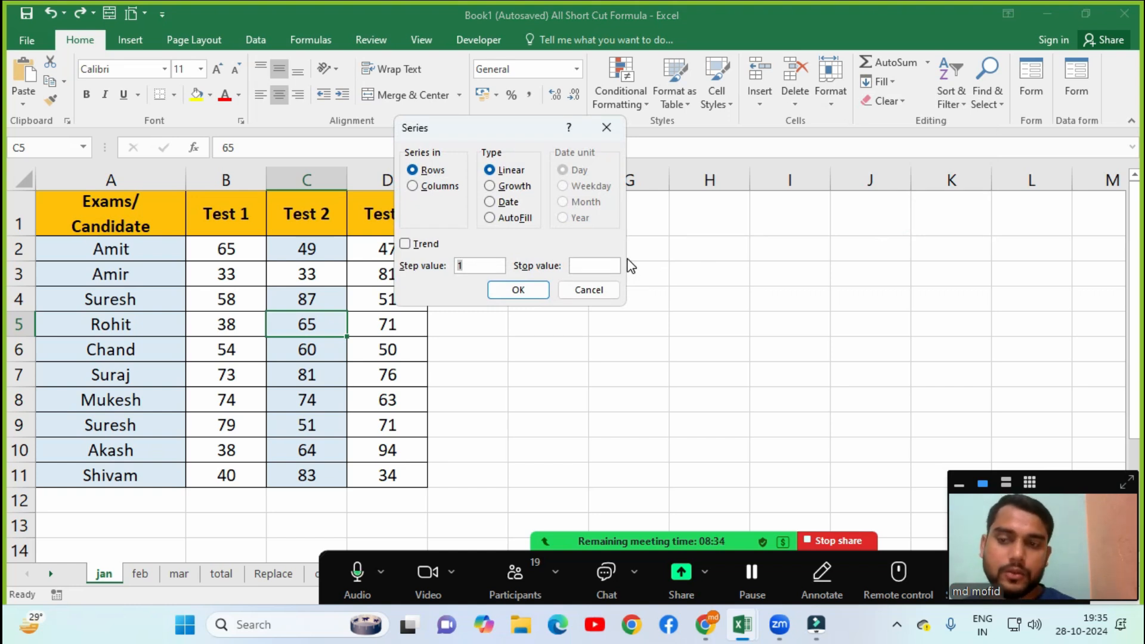
pyautogui.press('Escape')
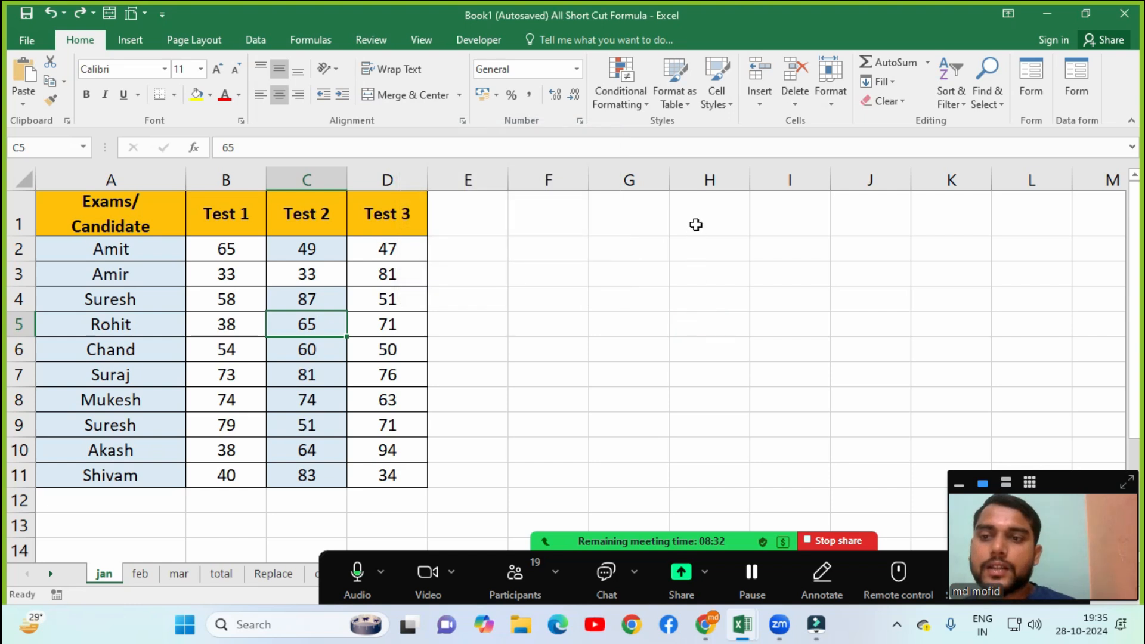
pyautogui.click(696, 224)
pyautogui.write('2')
pyautogui.press('BackSpace')
pyautogui.write('1')
pyautogui.press('Return')
# Fill a linear series down column H from H1, step 1, stop value 10.
pyautogui.click(717, 231)
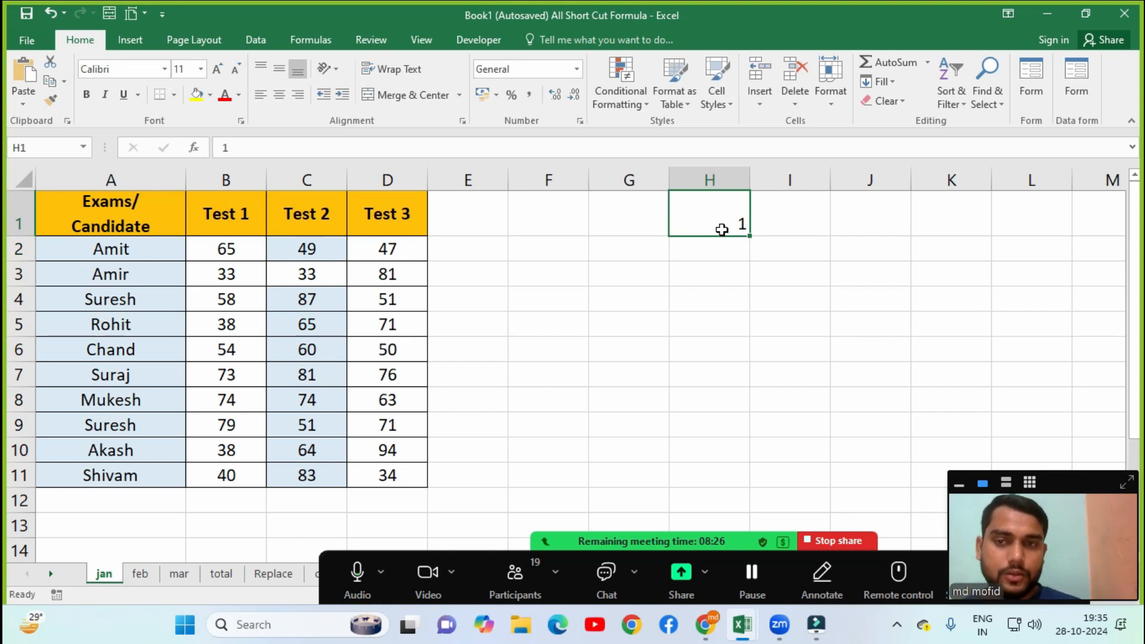
pyautogui.click(900, 80)
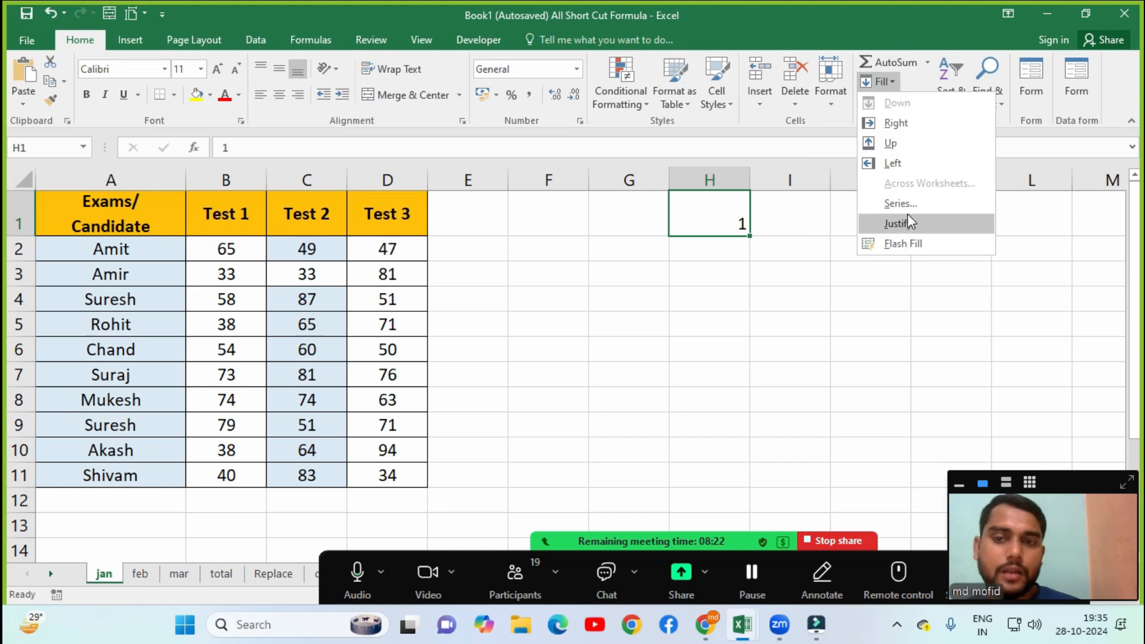
pyautogui.click(890, 209)
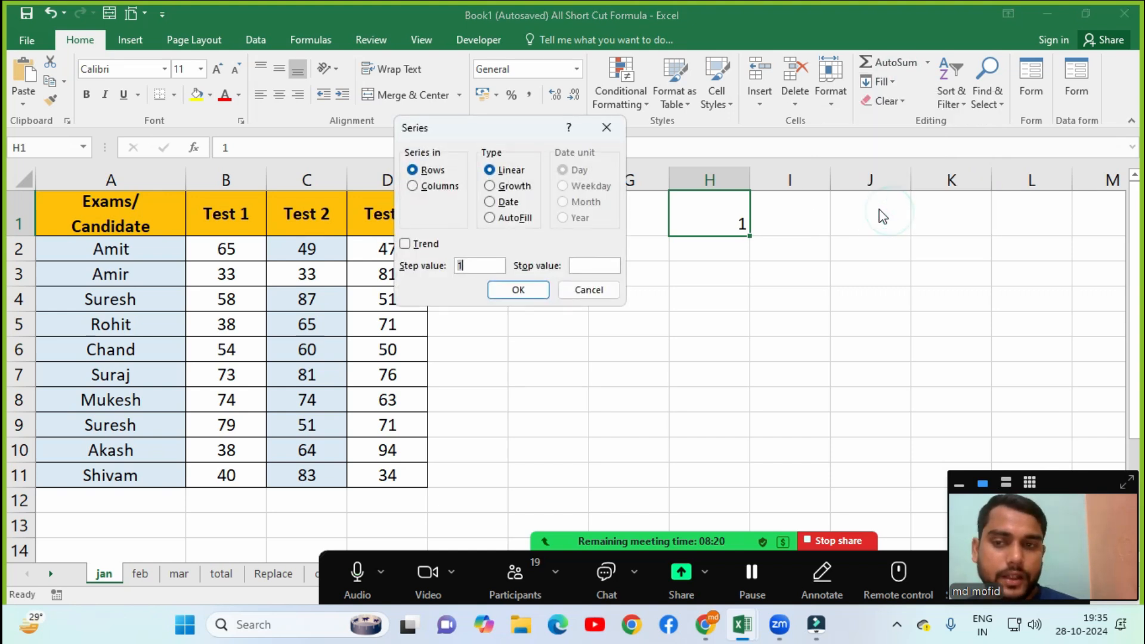
pyautogui.moveTo(467, 132); pyautogui.dragTo(373, 128)
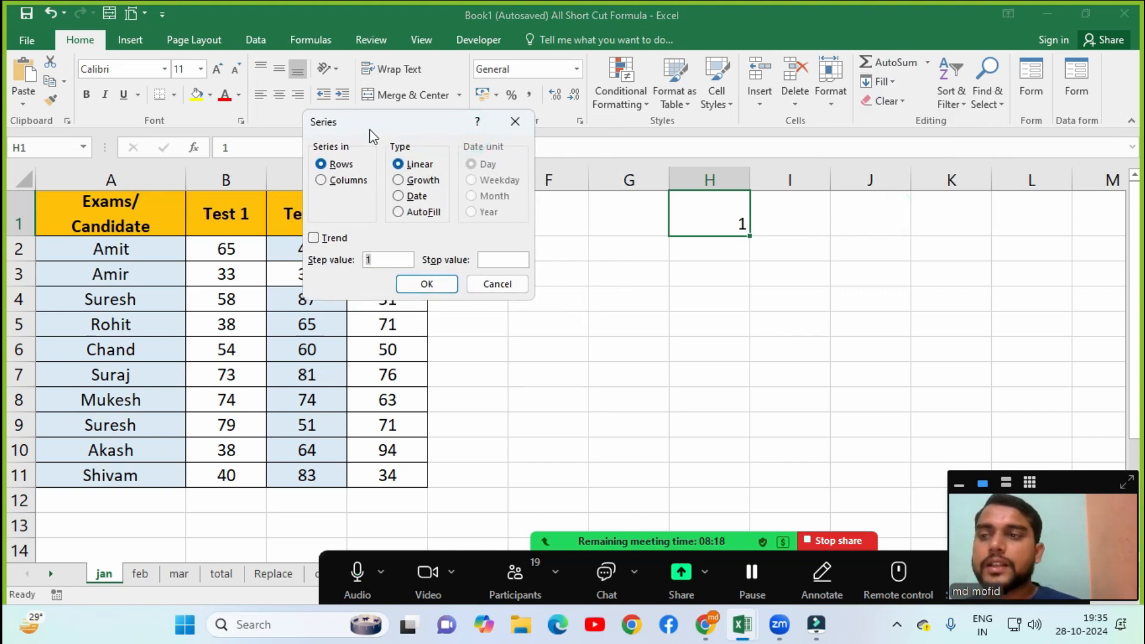
pyautogui.click(324, 180)
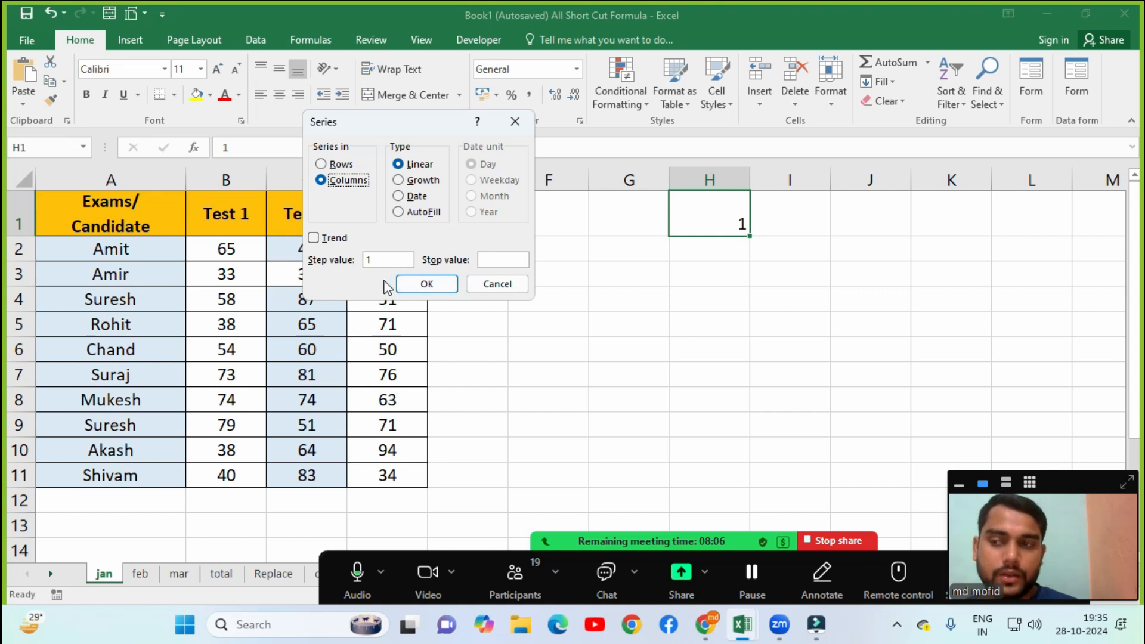
pyautogui.click(486, 260)
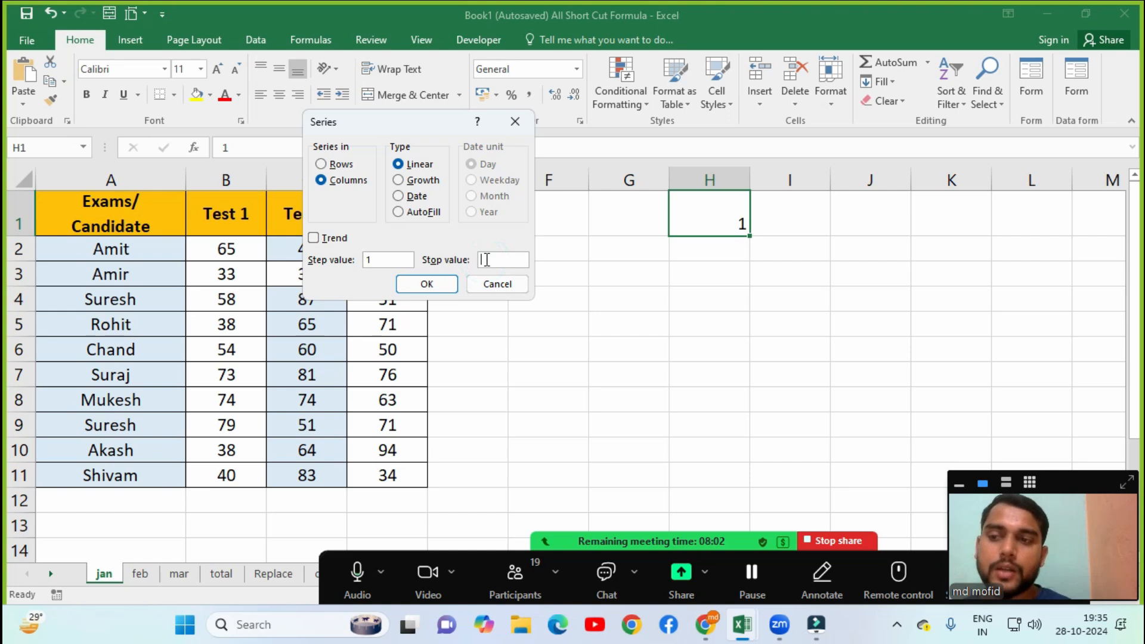
pyautogui.write('10')
pyautogui.click(427, 284)
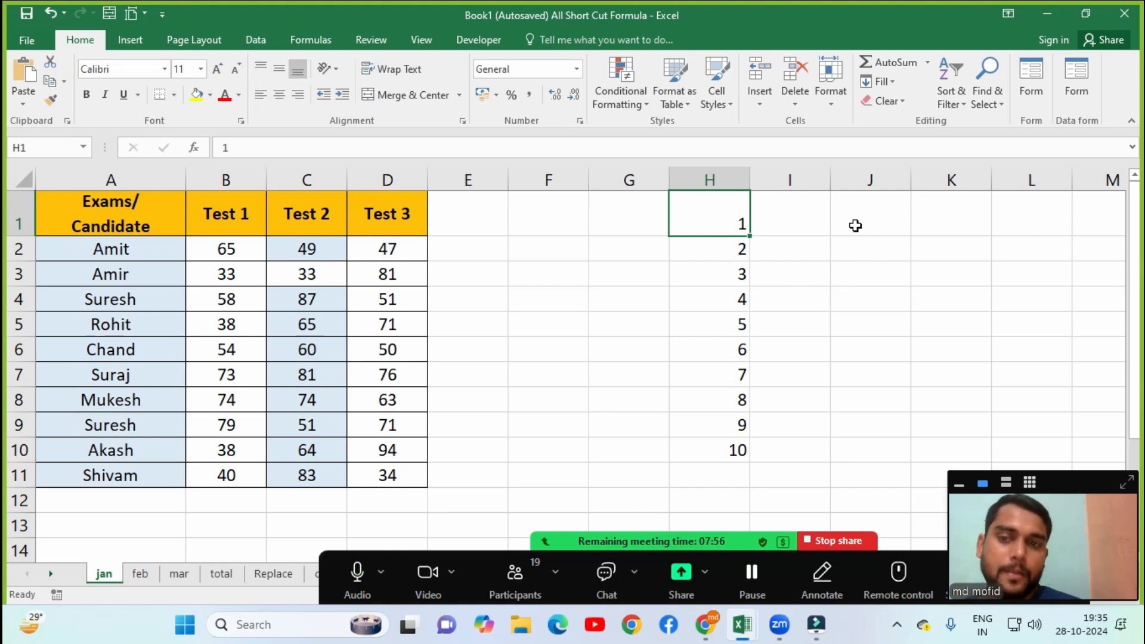
# Enter the date 01-09-2024 in cell I1.
pyautogui.click(822, 219)
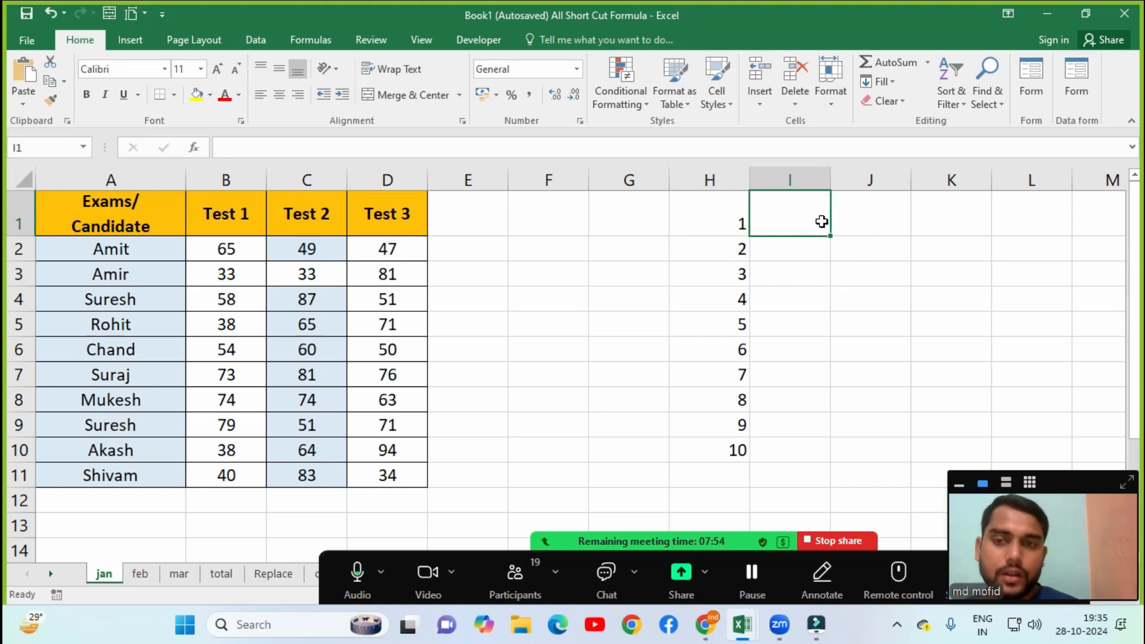
pyautogui.write('1')
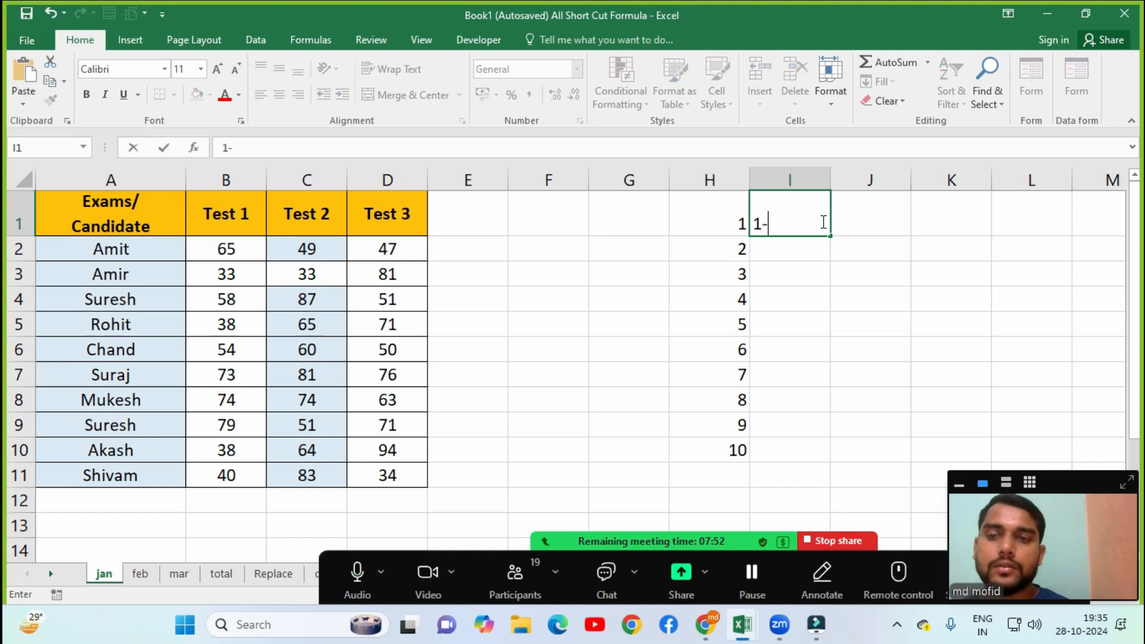
pyautogui.write('-10')
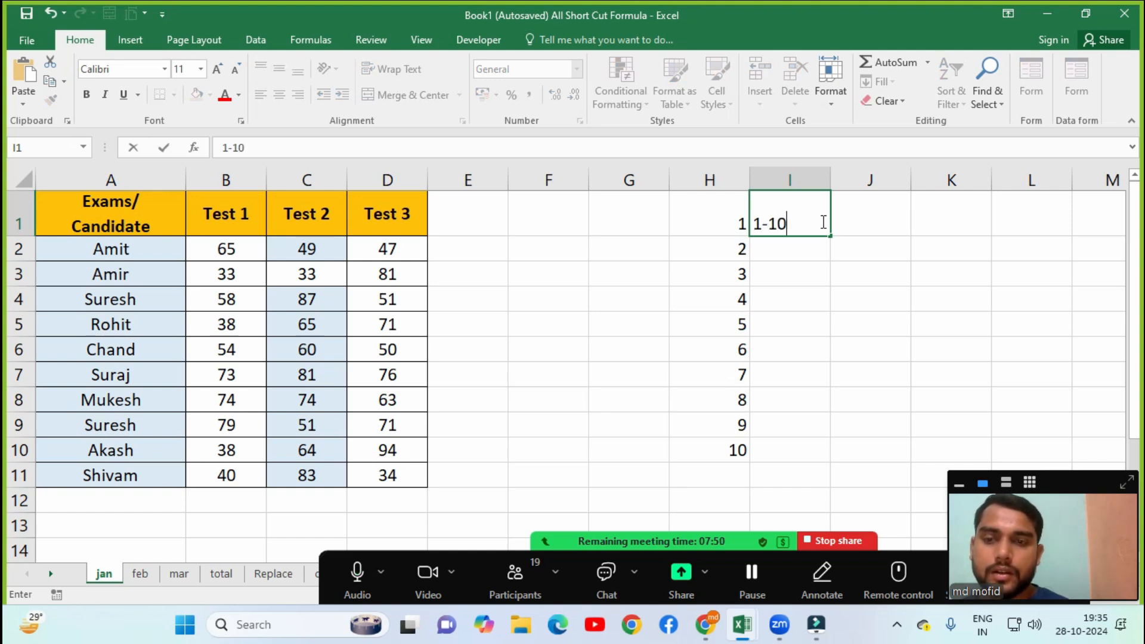
pyautogui.press('BackSpace')
pyautogui.press('BackSpace')
pyautogui.write('9')
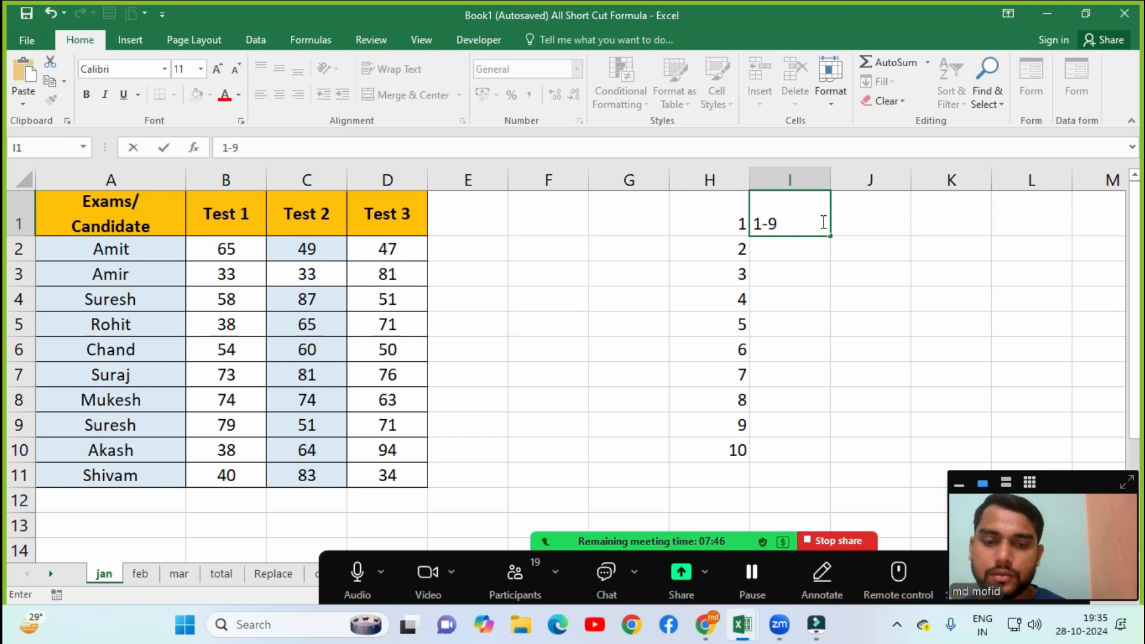
pyautogui.write('-2024')
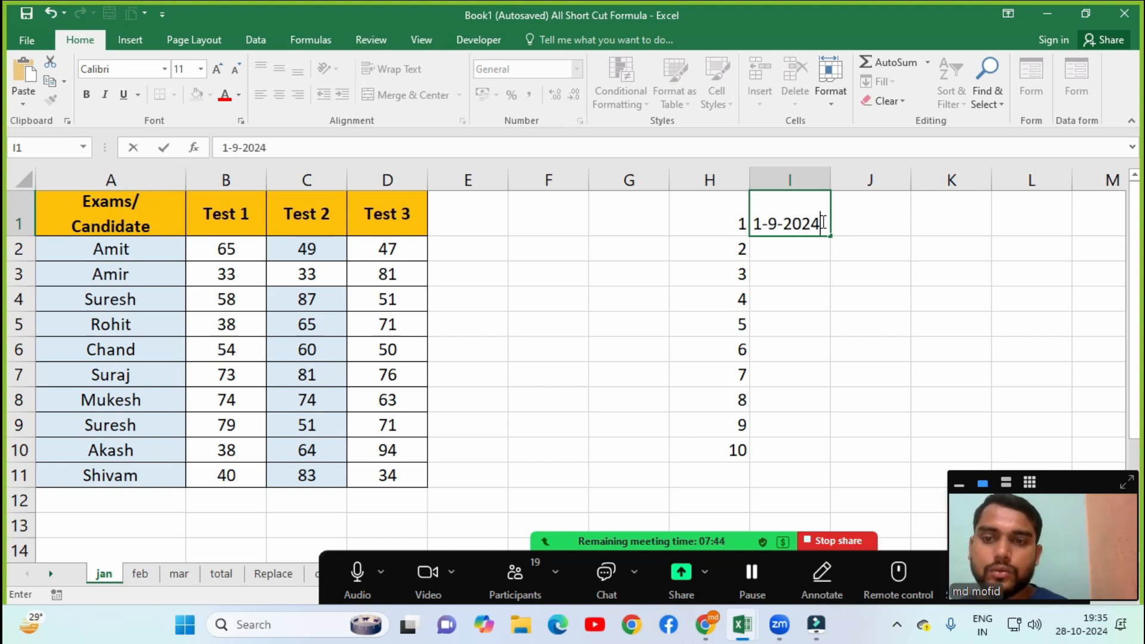
pyautogui.press('Return')
# Try a day series from I1 with stop value 10.
pyautogui.click(822, 222)
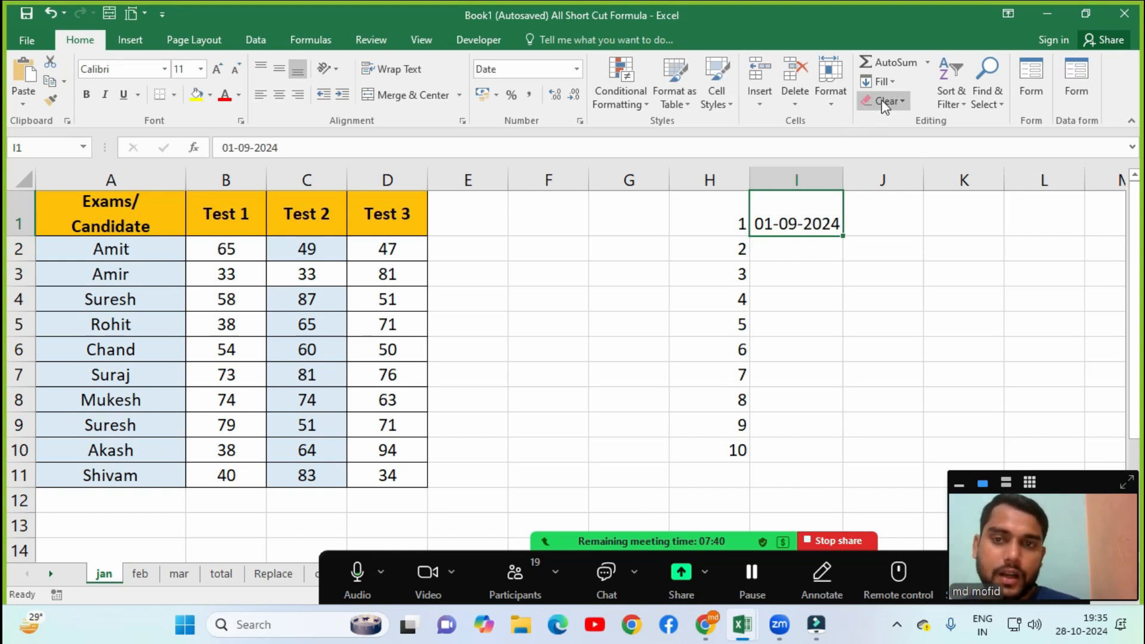
pyautogui.click(880, 82)
pyautogui.click(899, 203)
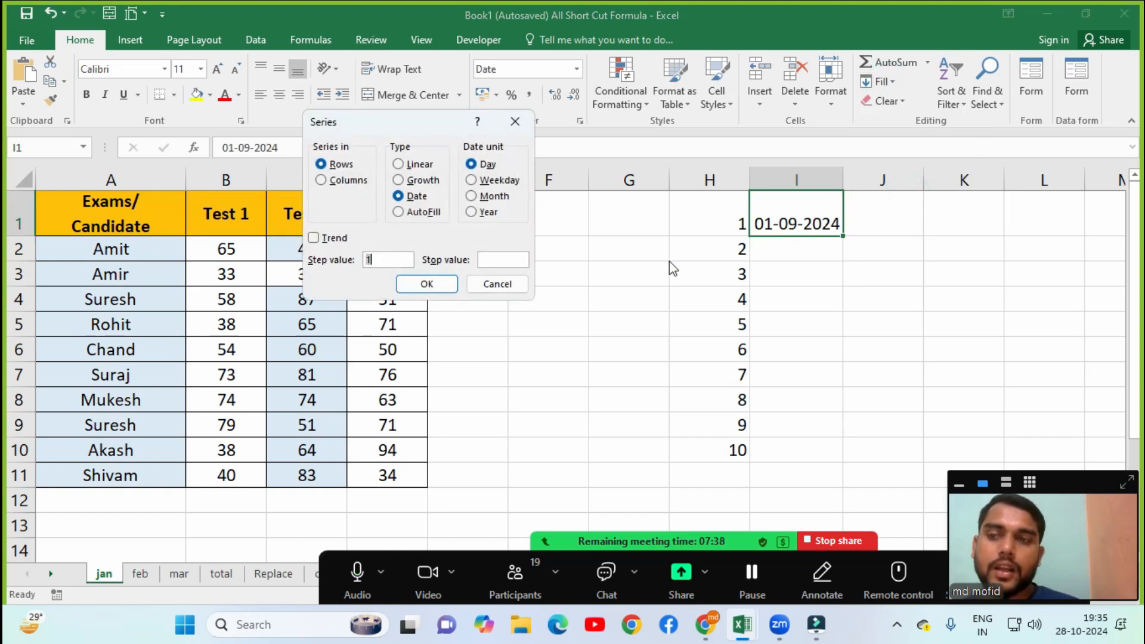
pyautogui.click(485, 258)
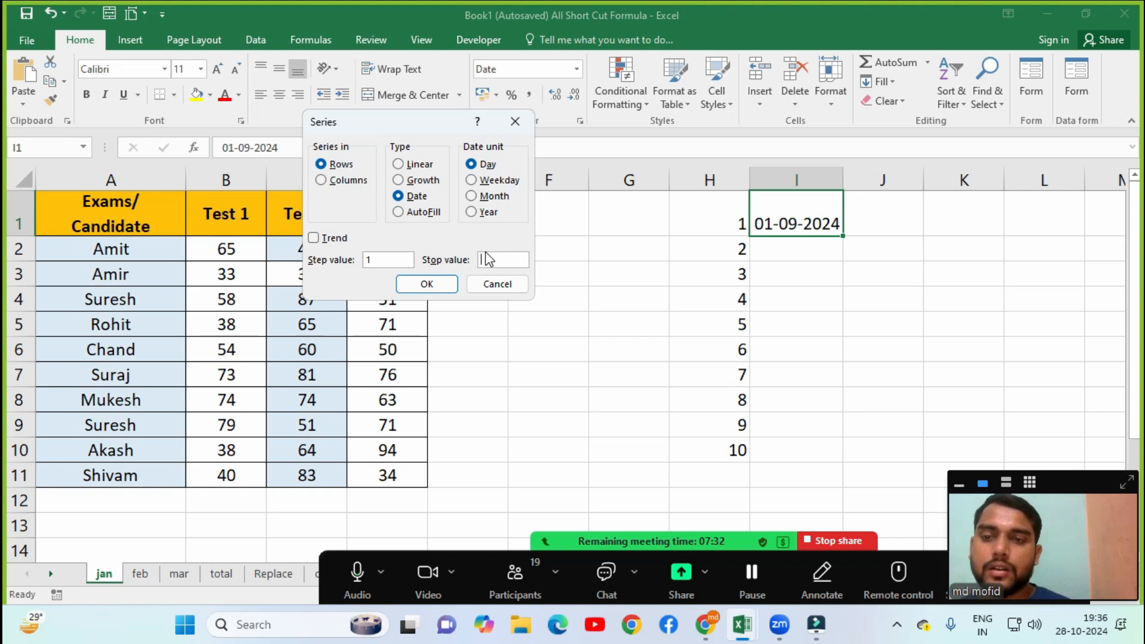
pyautogui.write('10')
pyautogui.click(431, 284)
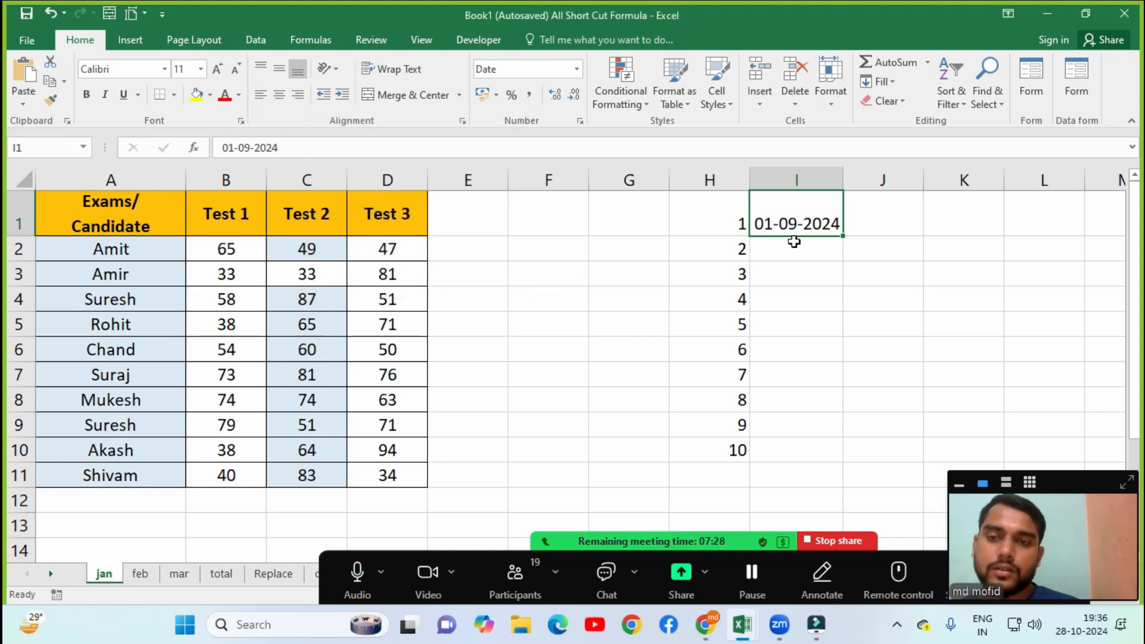
# Create a daily date series down column I, stopping at 10-09-2024.
pyautogui.click(893, 82)
pyautogui.click(895, 204)
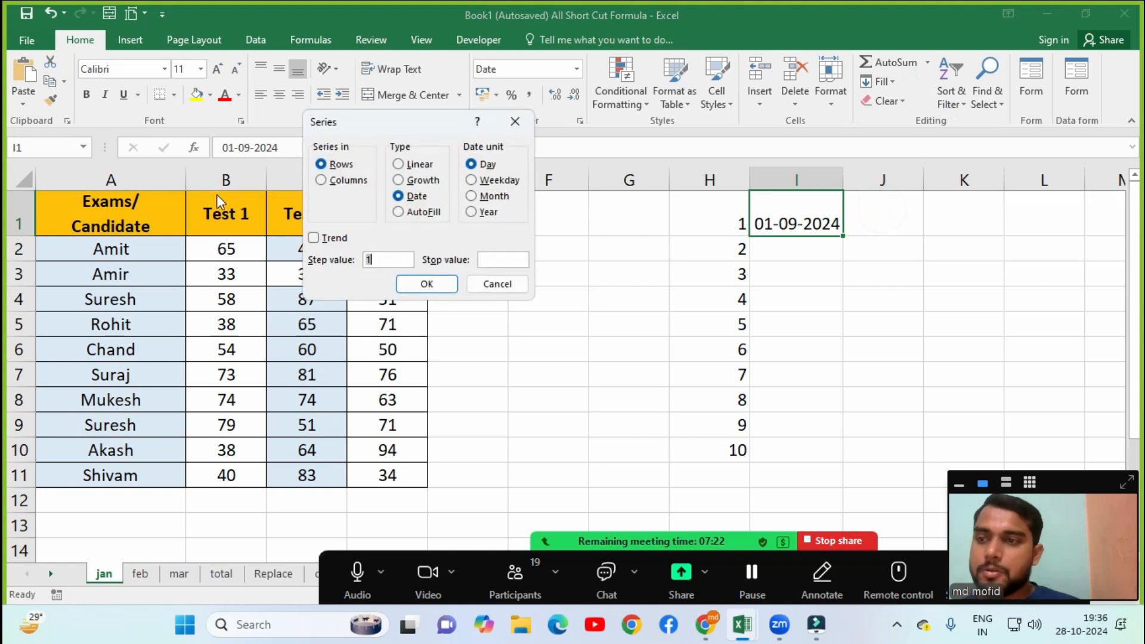
pyautogui.click(329, 179)
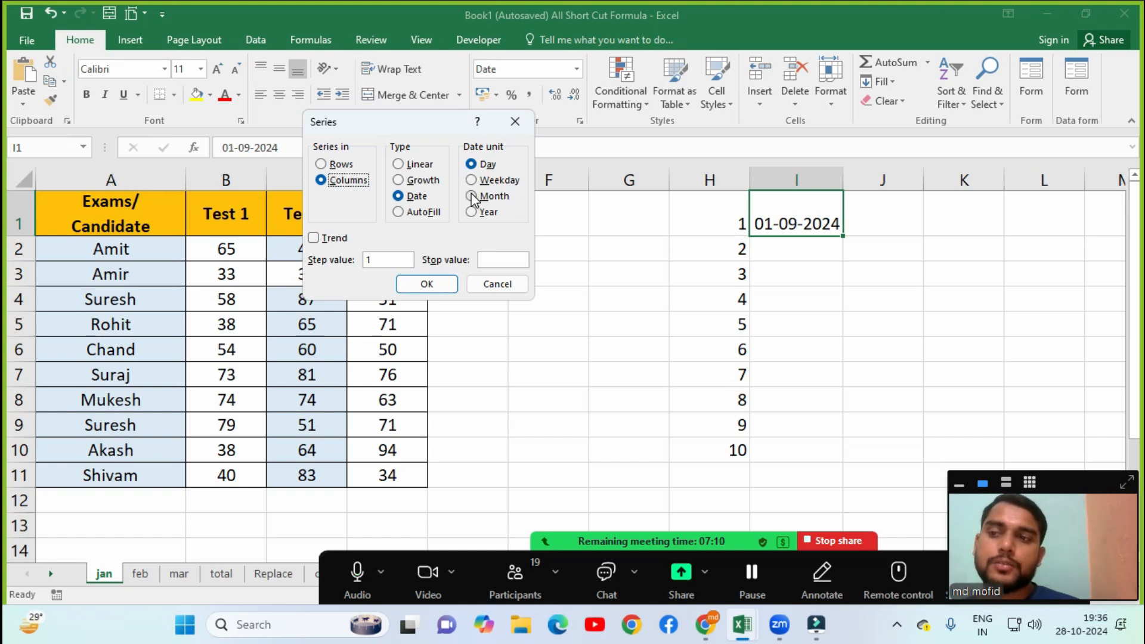
pyautogui.click(487, 261)
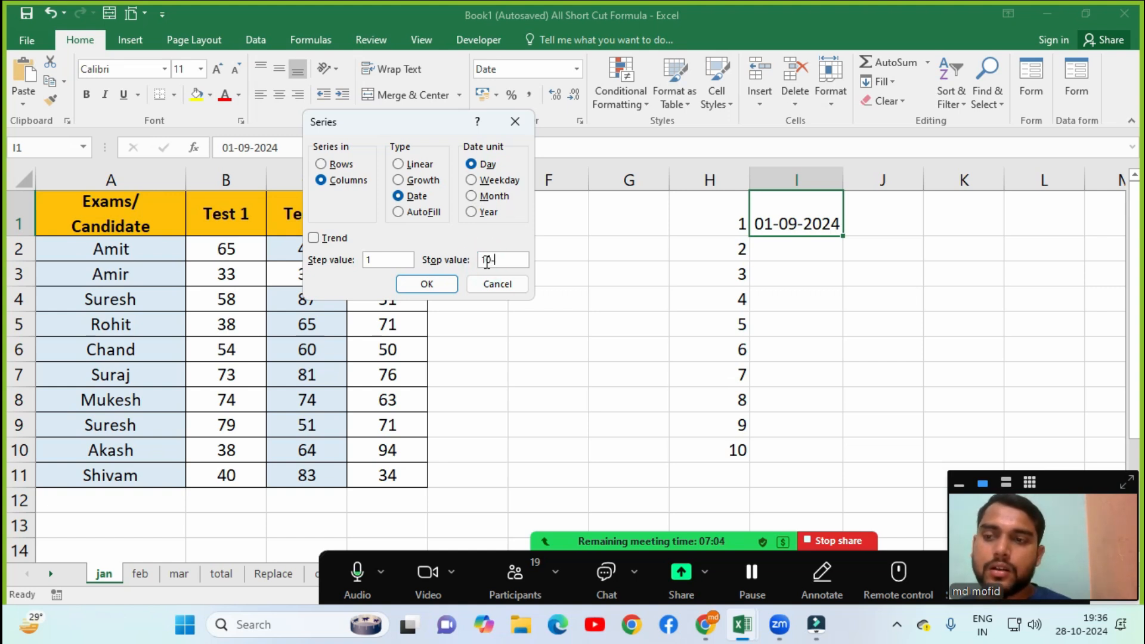
pyautogui.write('10-09-2024')
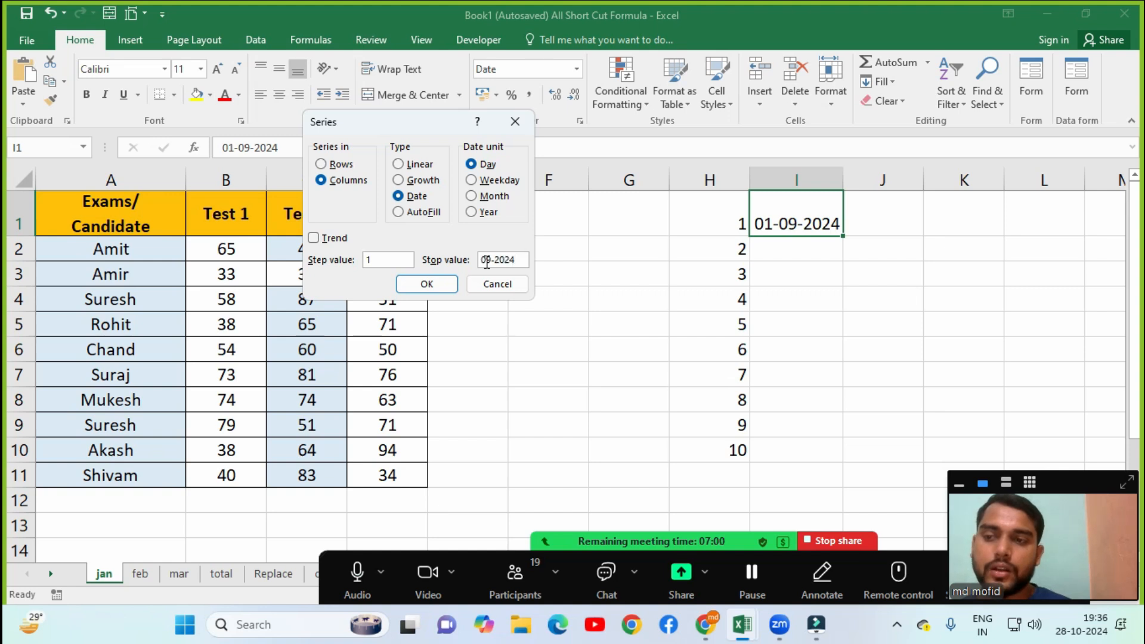
pyautogui.click(442, 285)
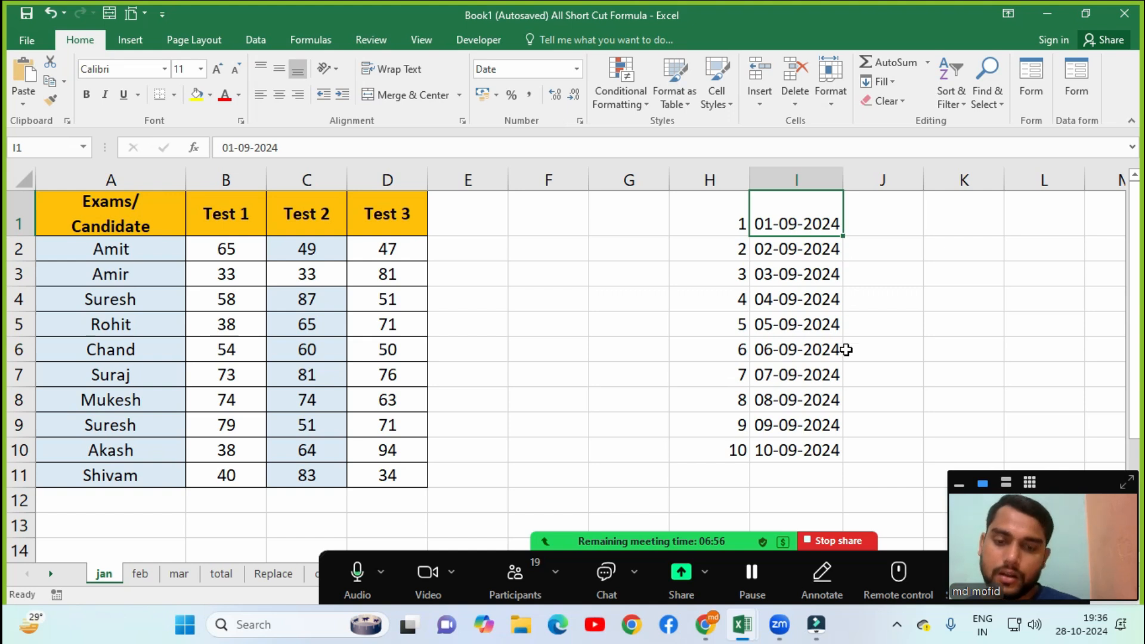
pyautogui.click(896, 84)
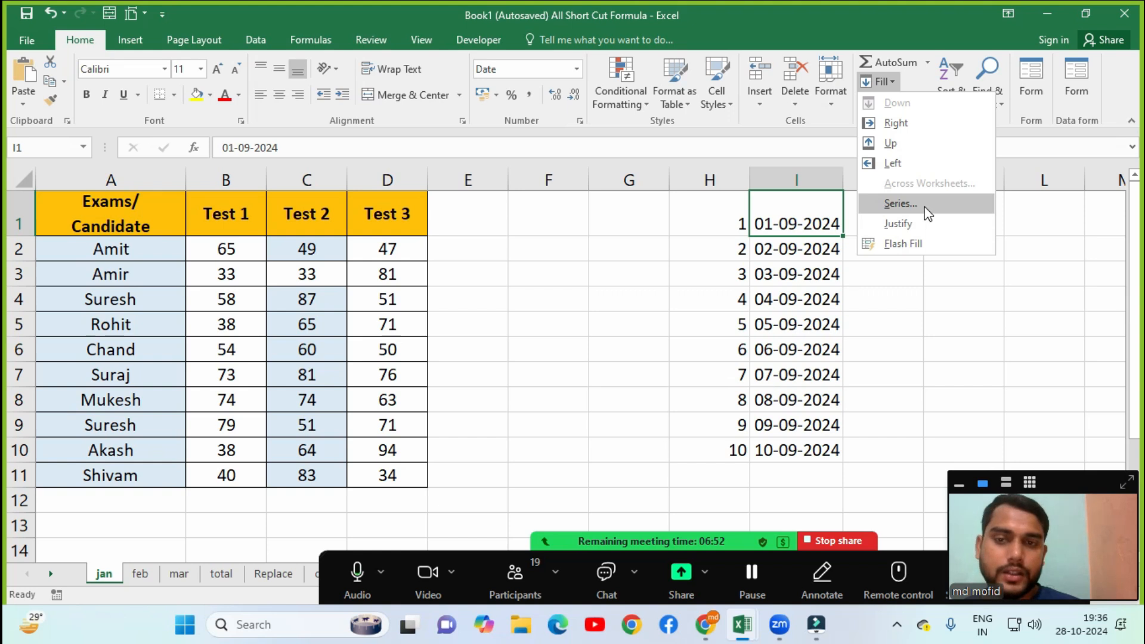
pyautogui.click(901, 203)
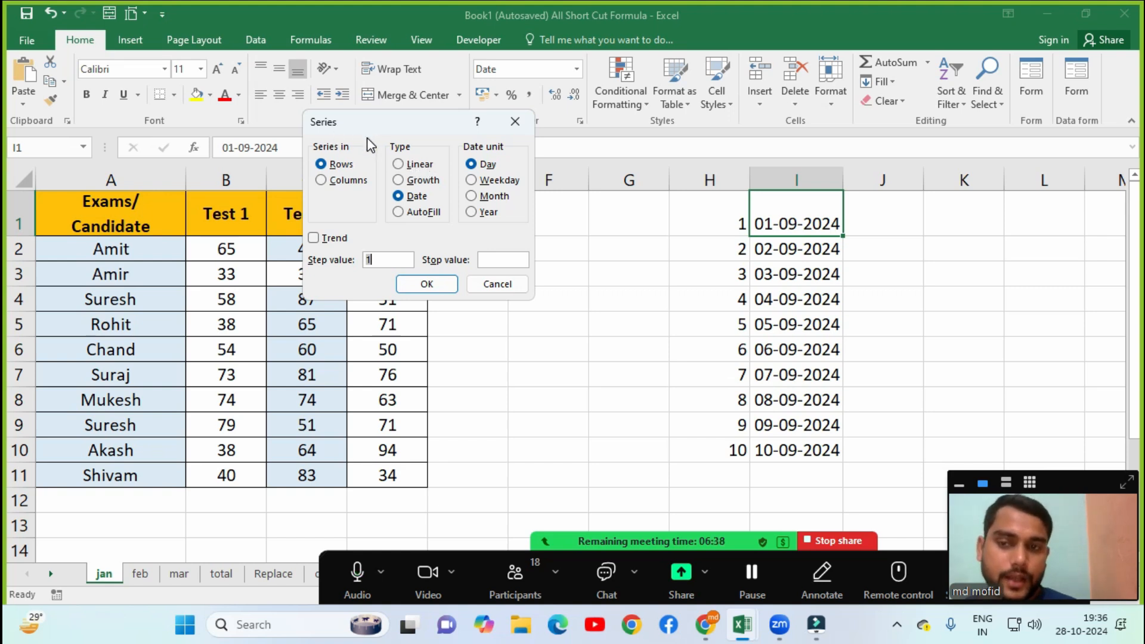
pyautogui.press('Escape')
pyautogui.click(919, 281)
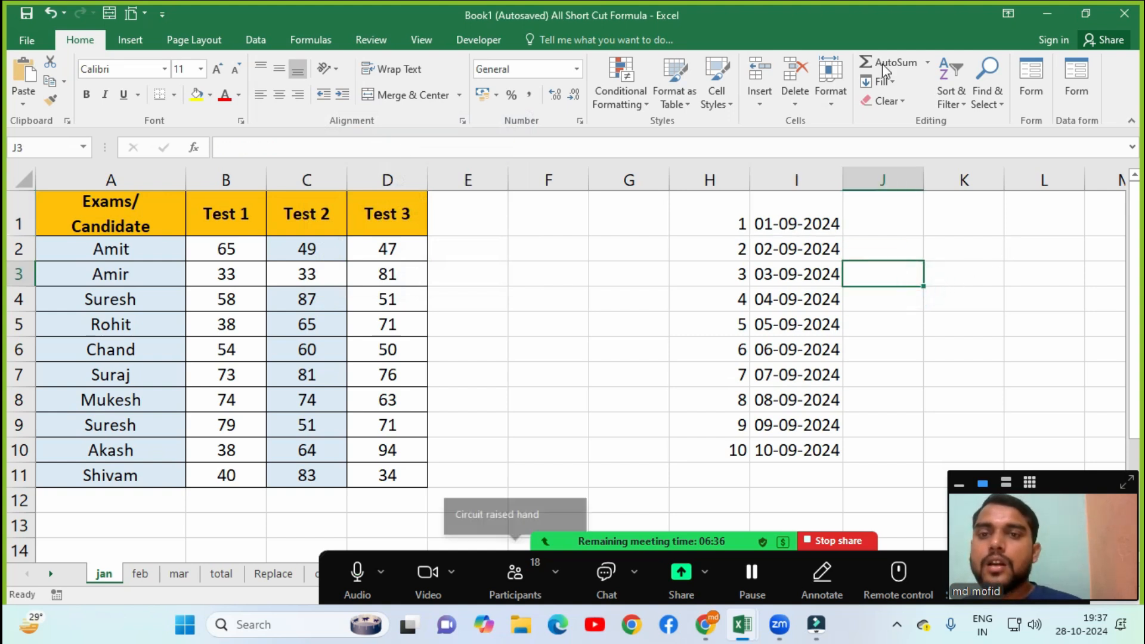
pyautogui.click(880, 84)
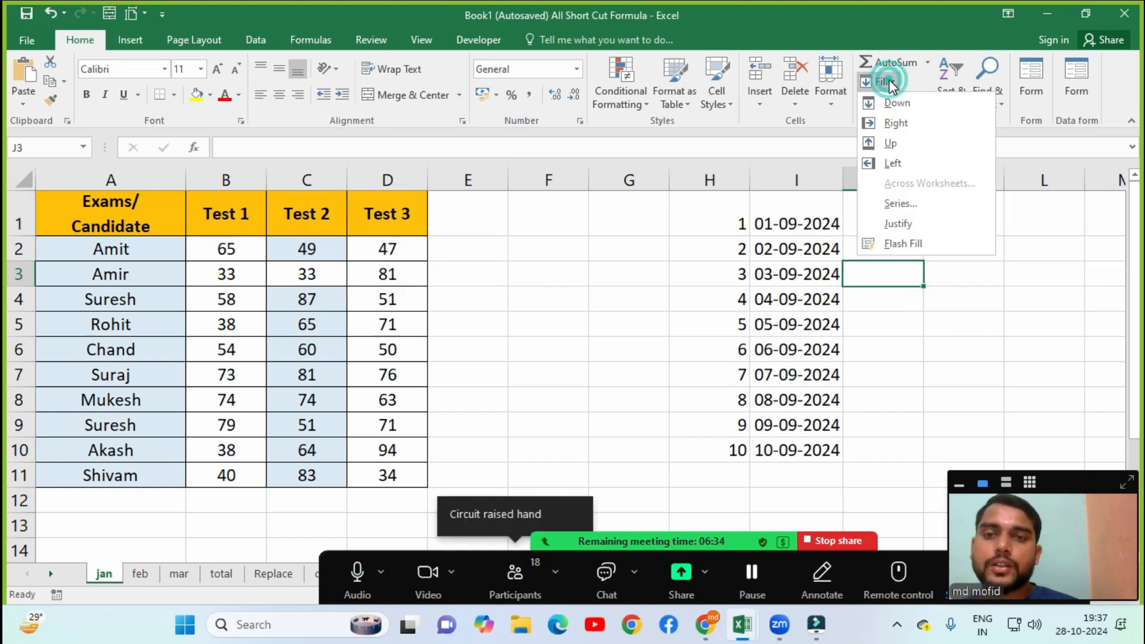
pyautogui.click(905, 226)
pyautogui.click(709, 216)
# Type the sample text klkljklklkjlkllkl into cell F2.
pyautogui.click(609, 215)
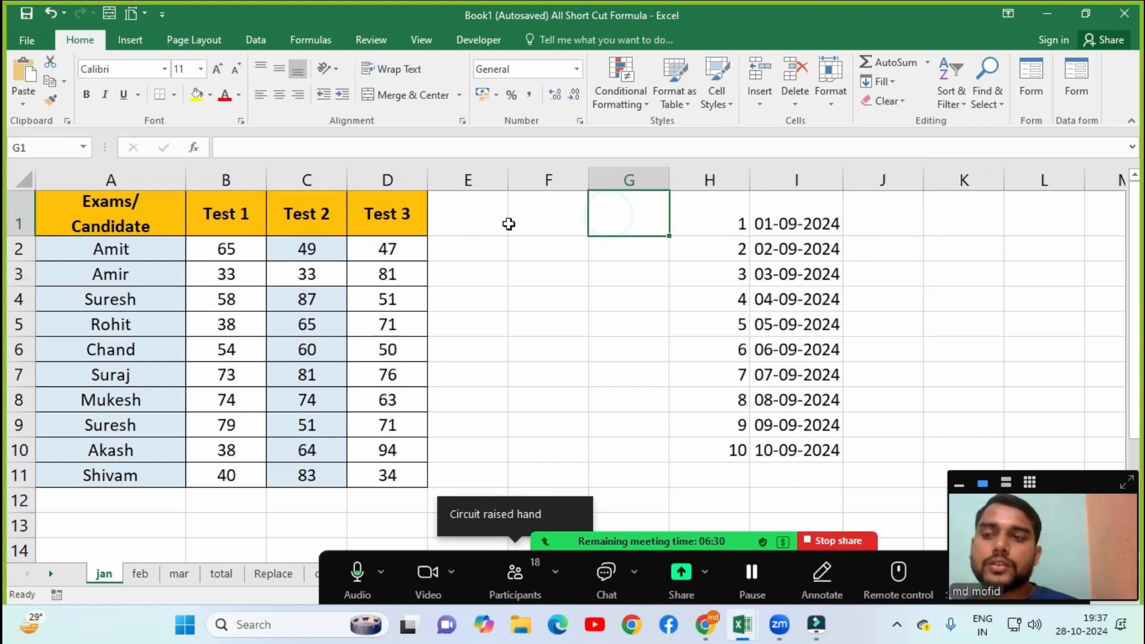
pyautogui.click(535, 215)
pyautogui.click(539, 255)
pyautogui.write('klkljklklkjlkllkl')
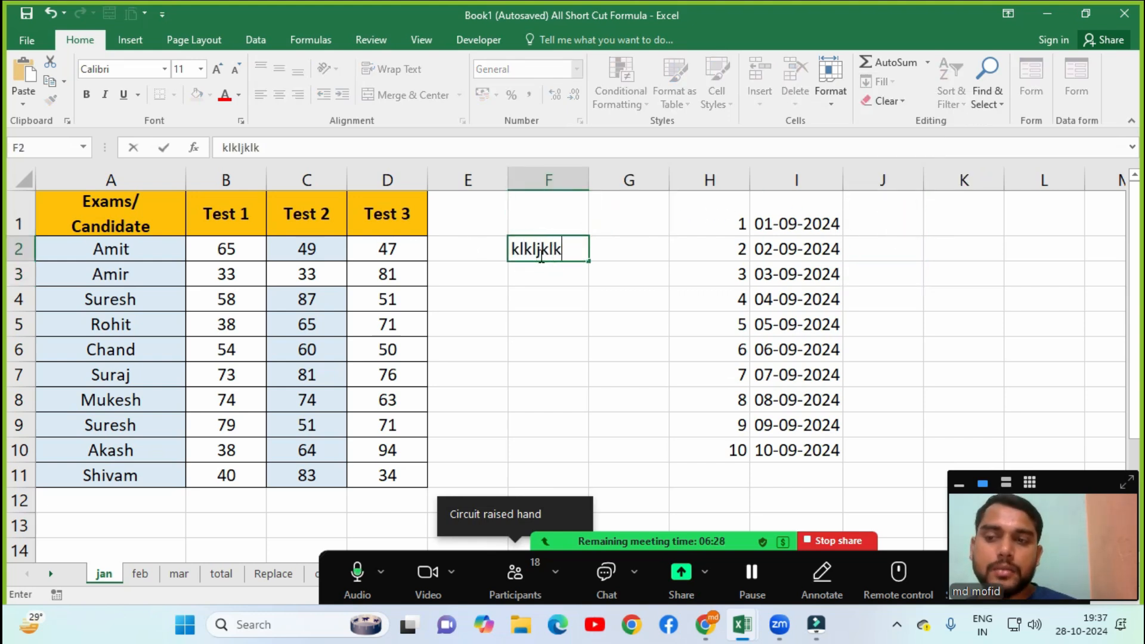
pyautogui.click(562, 269)
pyautogui.click(550, 245)
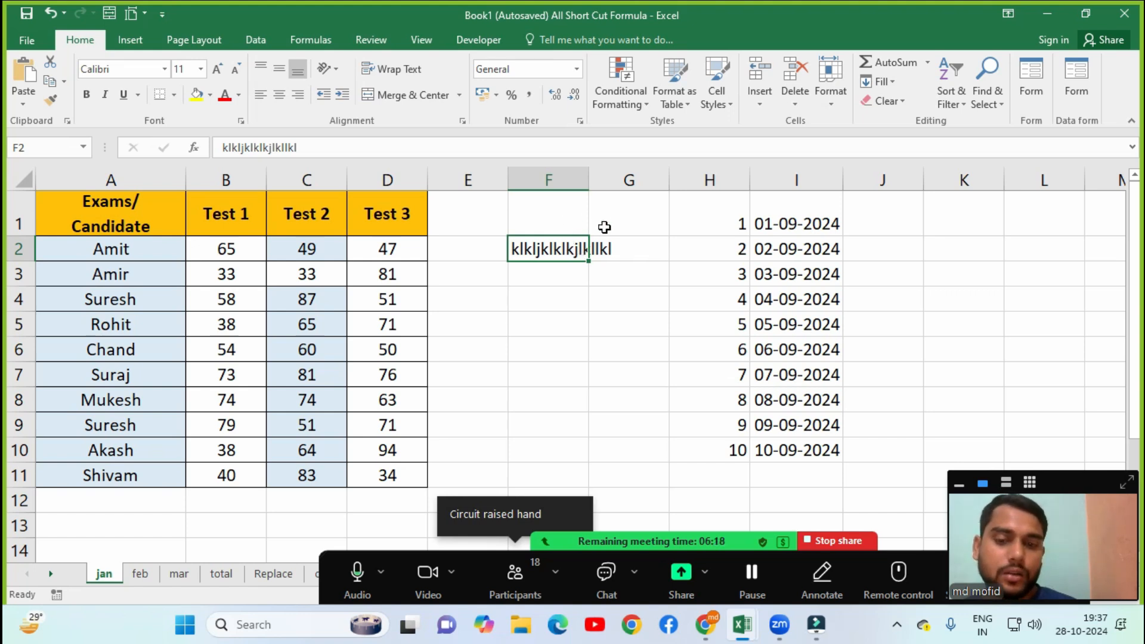
# Apply Fill > Justify to the F2 text so column F fits it.
pyautogui.click(893, 83)
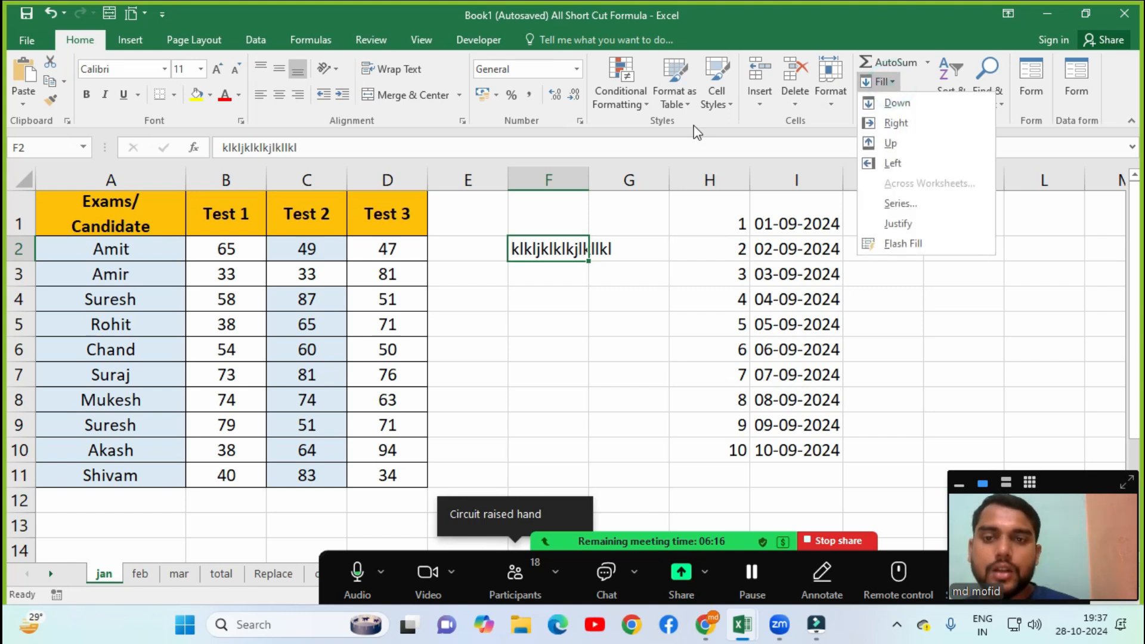
pyautogui.click(899, 224)
pyautogui.click(513, 577)
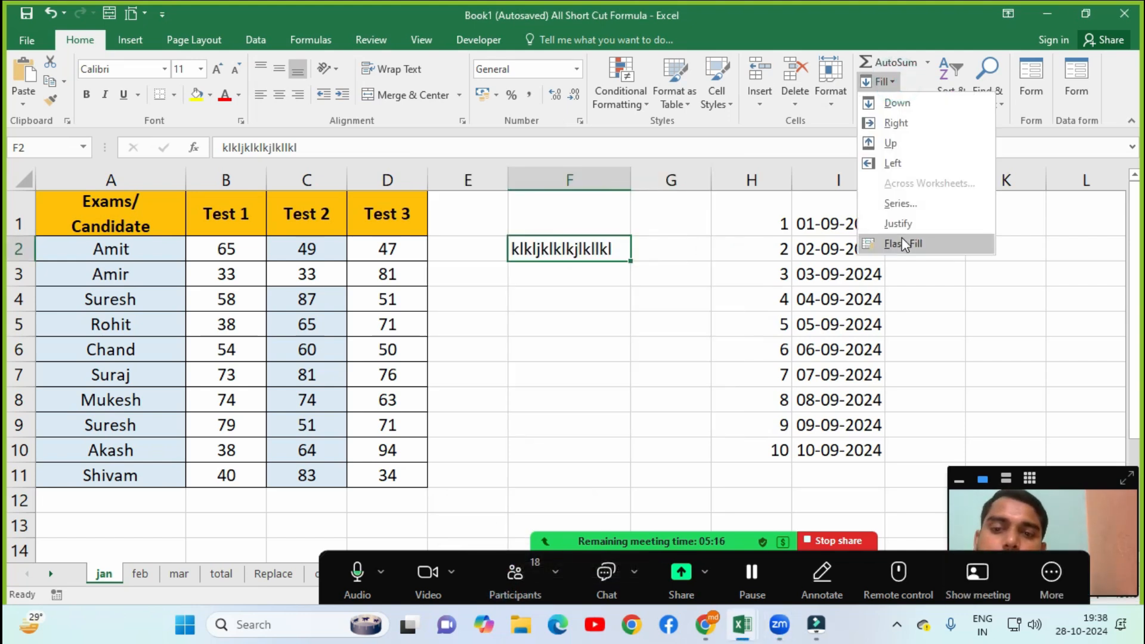
pyautogui.click(857, 304)
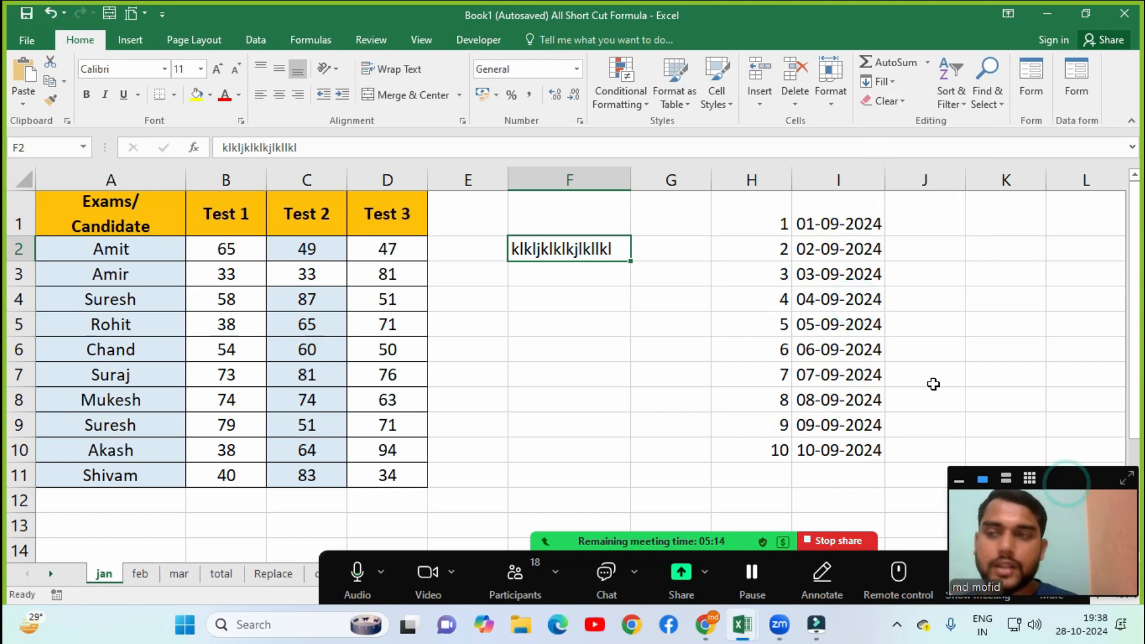
pyautogui.click(264, 47)
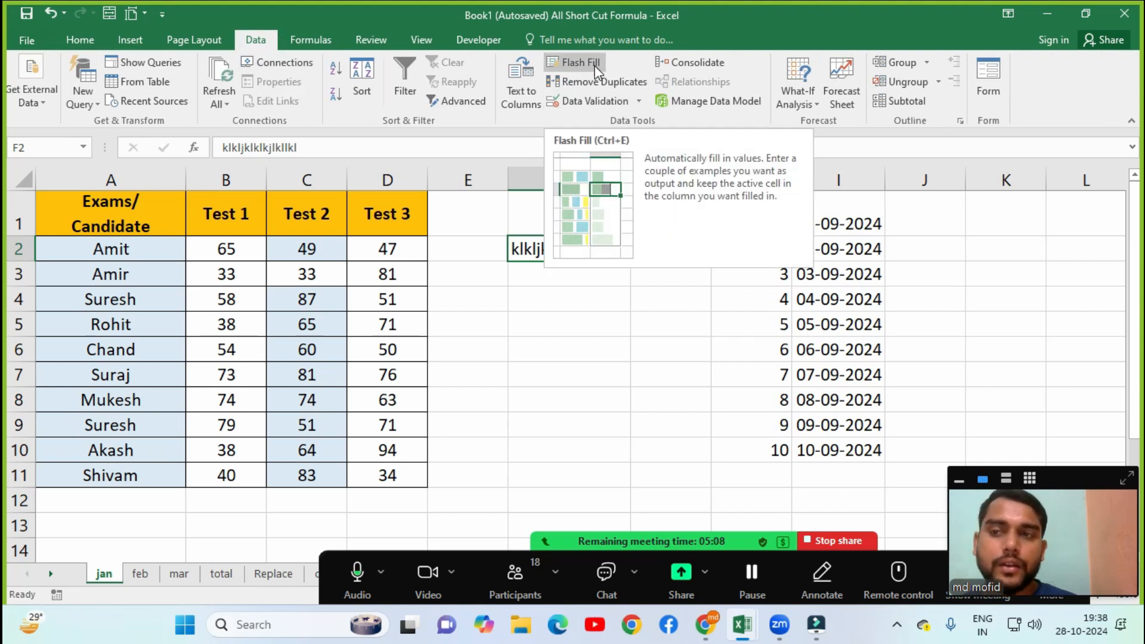
# Back on the Home tab, browse the Fill and Clear option lists without applying anything.
pyautogui.click(84, 39)
pyautogui.click(885, 80)
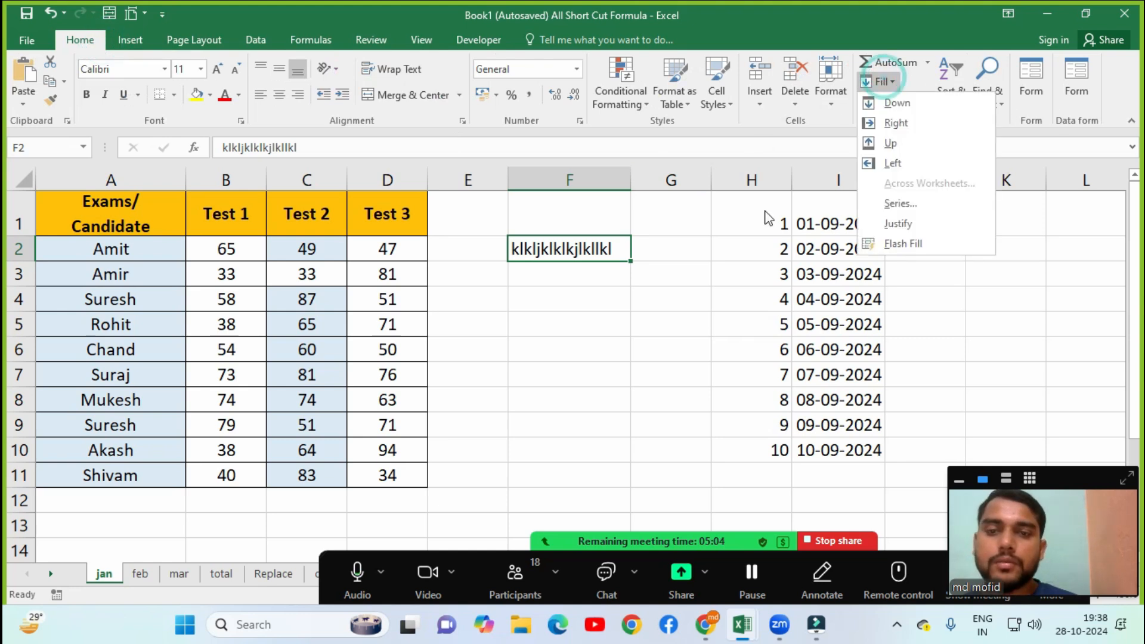
pyautogui.click(923, 287)
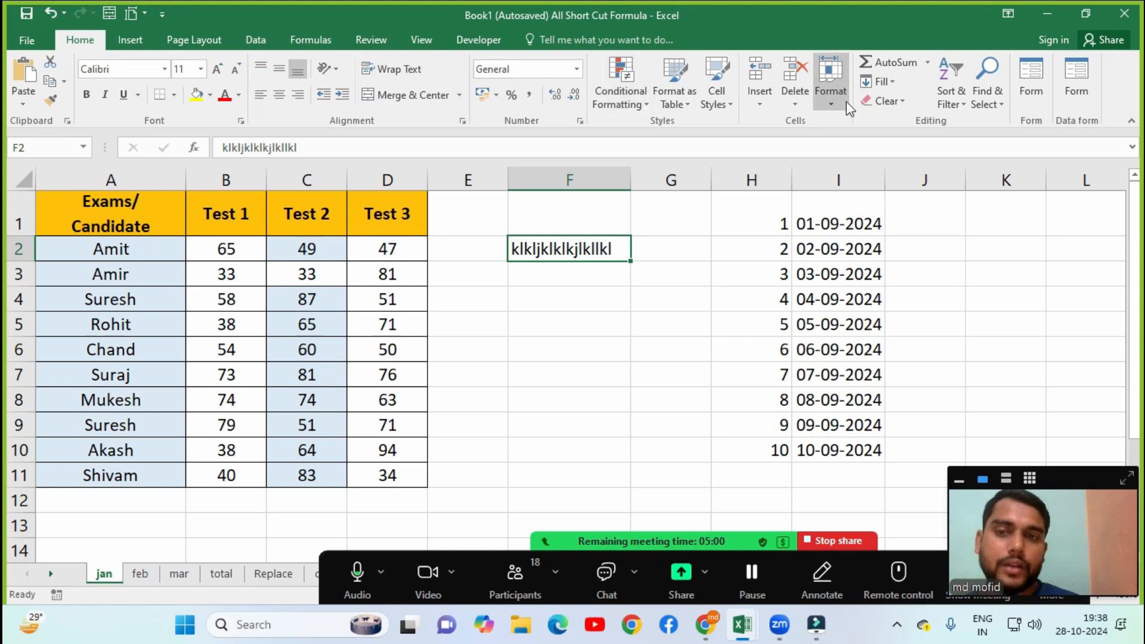
pyautogui.click(900, 107)
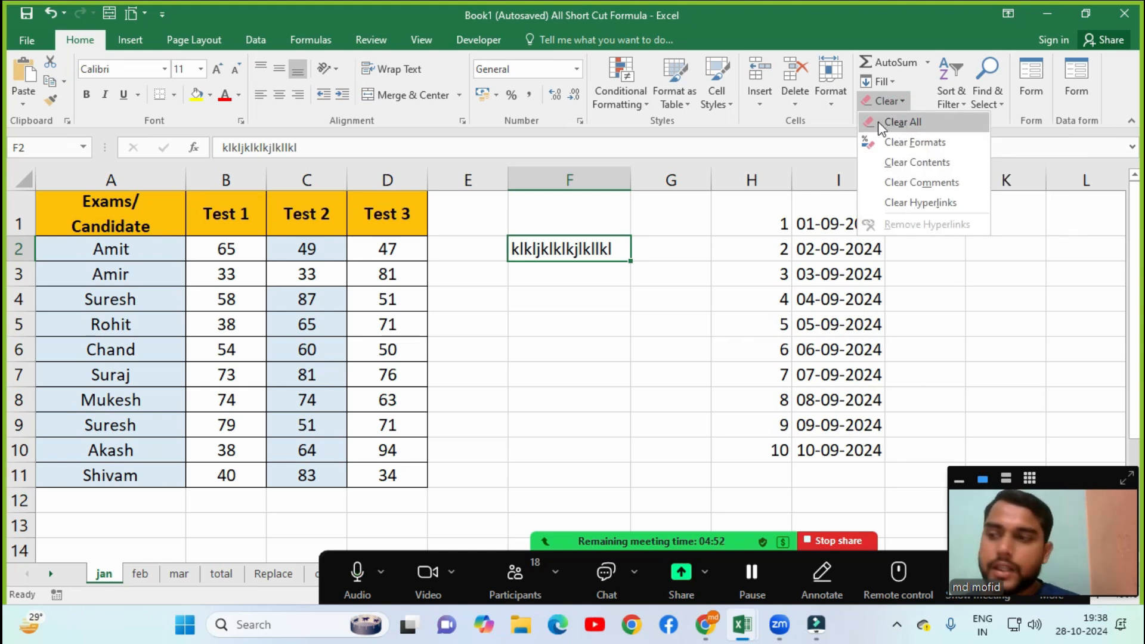
pyautogui.click(306, 276)
# Clear All on the marks table A1:E12, then undo to restore it.
pyautogui.moveTo(120, 200); pyautogui.dragTo(429, 492)
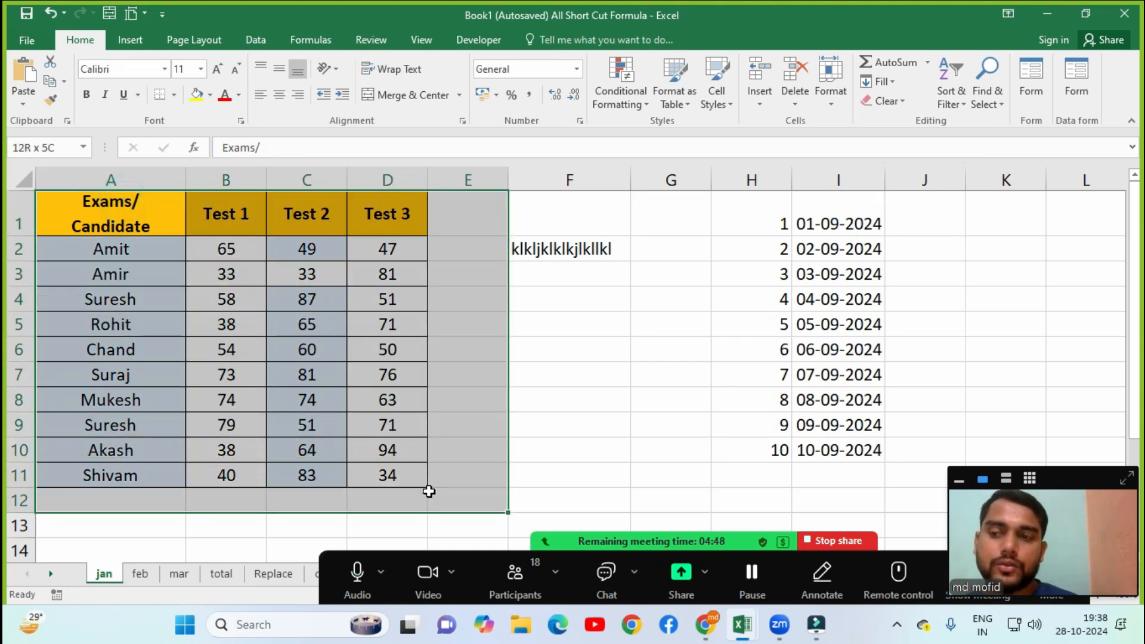
pyautogui.click(885, 101)
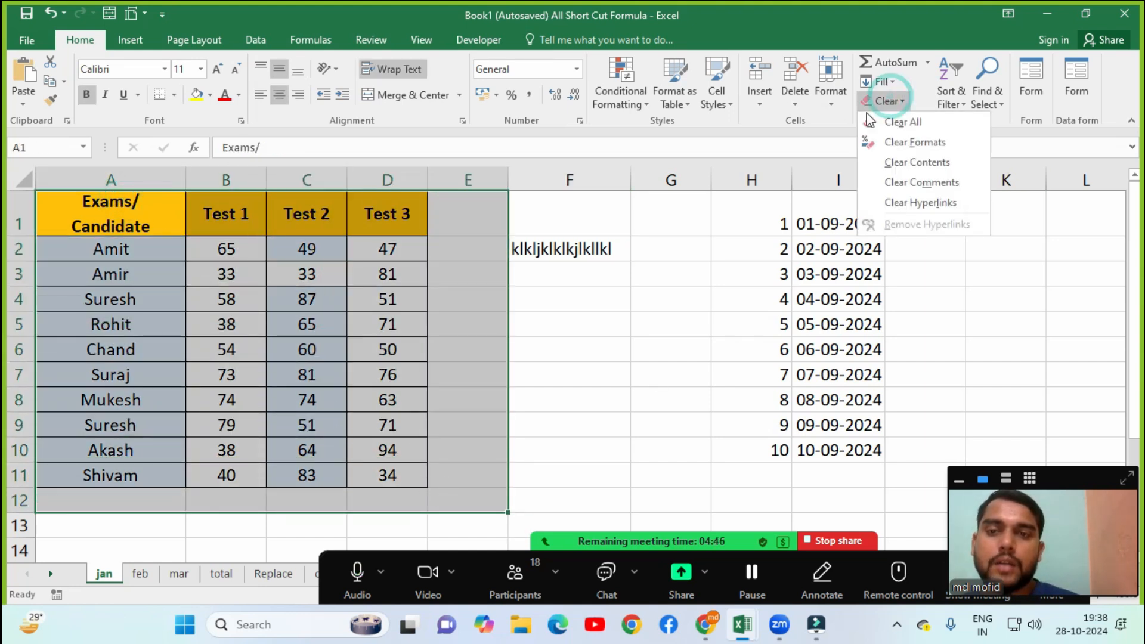
pyautogui.click(875, 122)
pyautogui.click(62, 354)
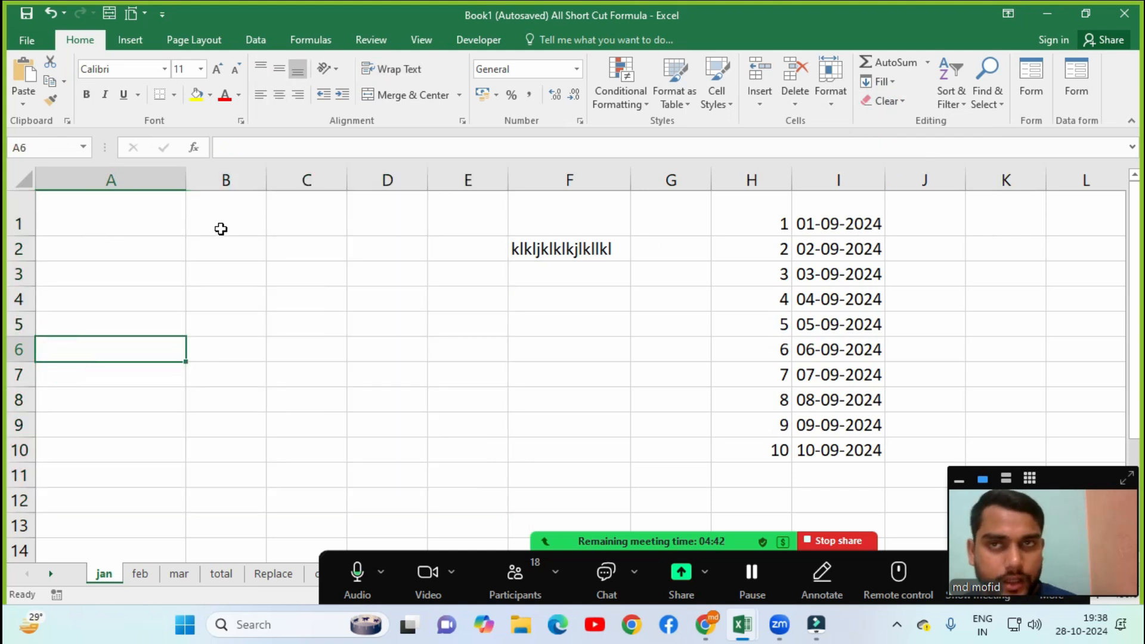
pyautogui.hotkey('ctrl', 'z')
pyautogui.click(270, 279)
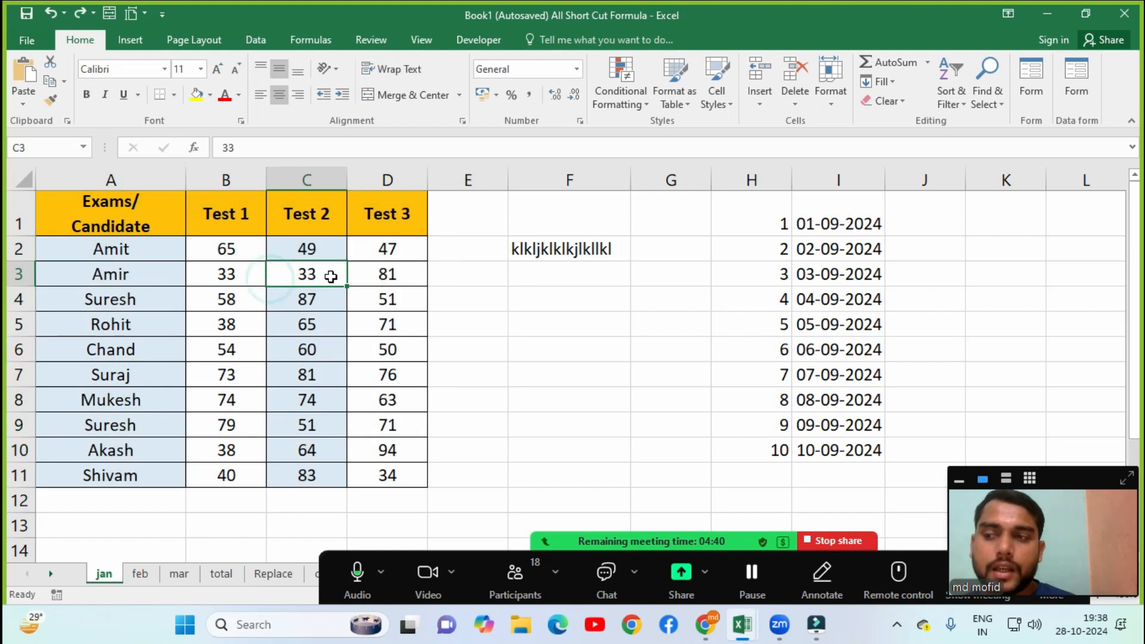
pyautogui.click(908, 102)
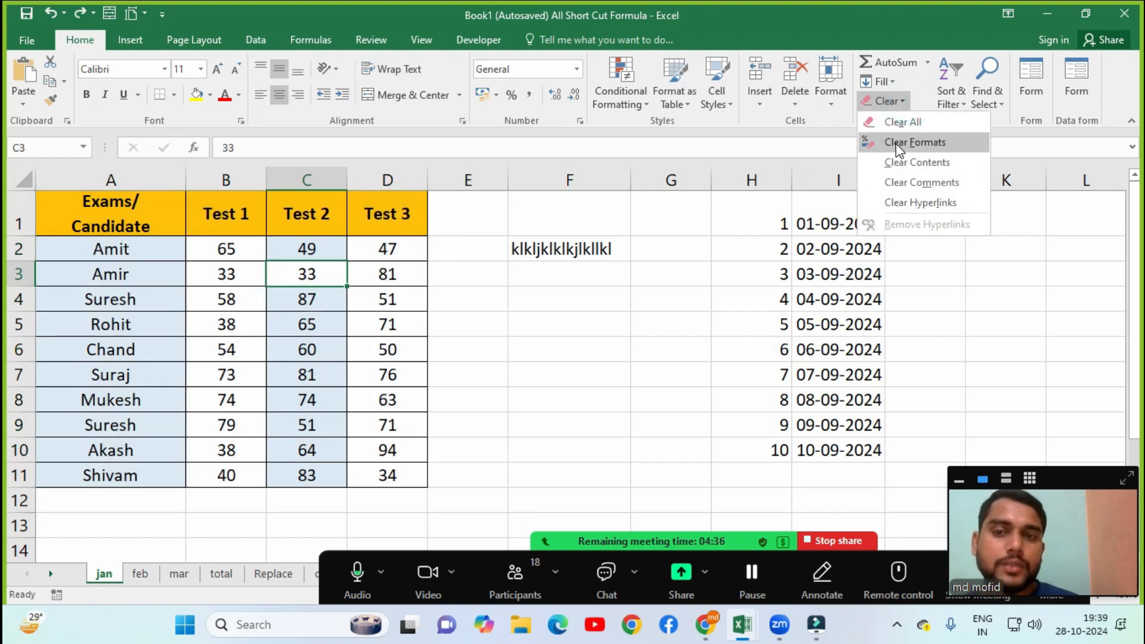
pyautogui.click(239, 238)
pyautogui.moveTo(117, 211); pyautogui.dragTo(360, 471)
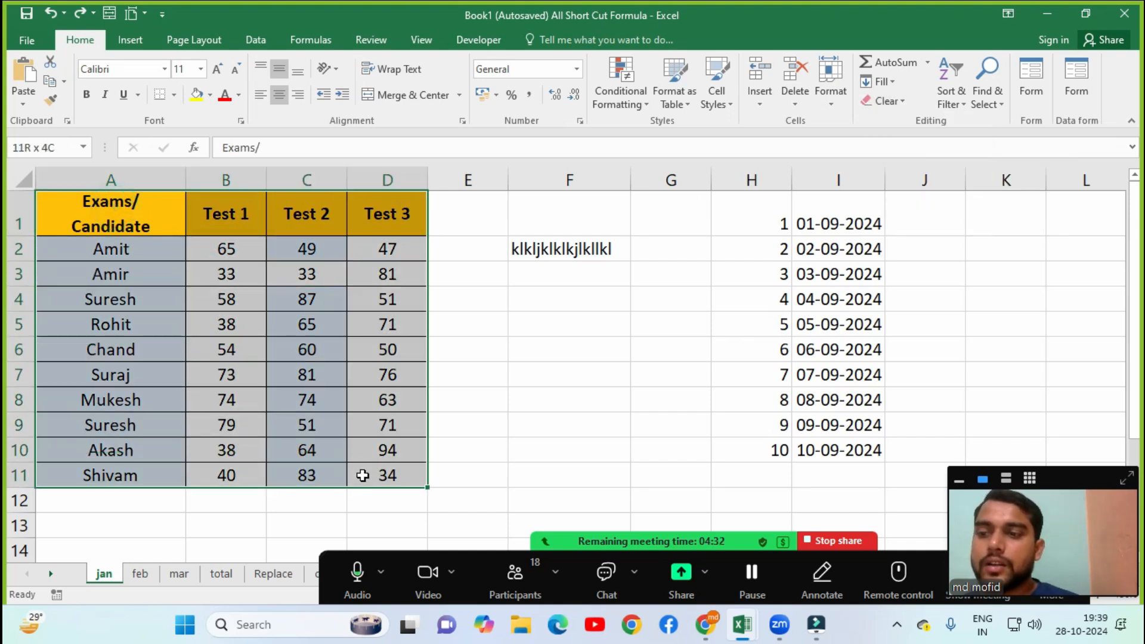
pyautogui.click(905, 101)
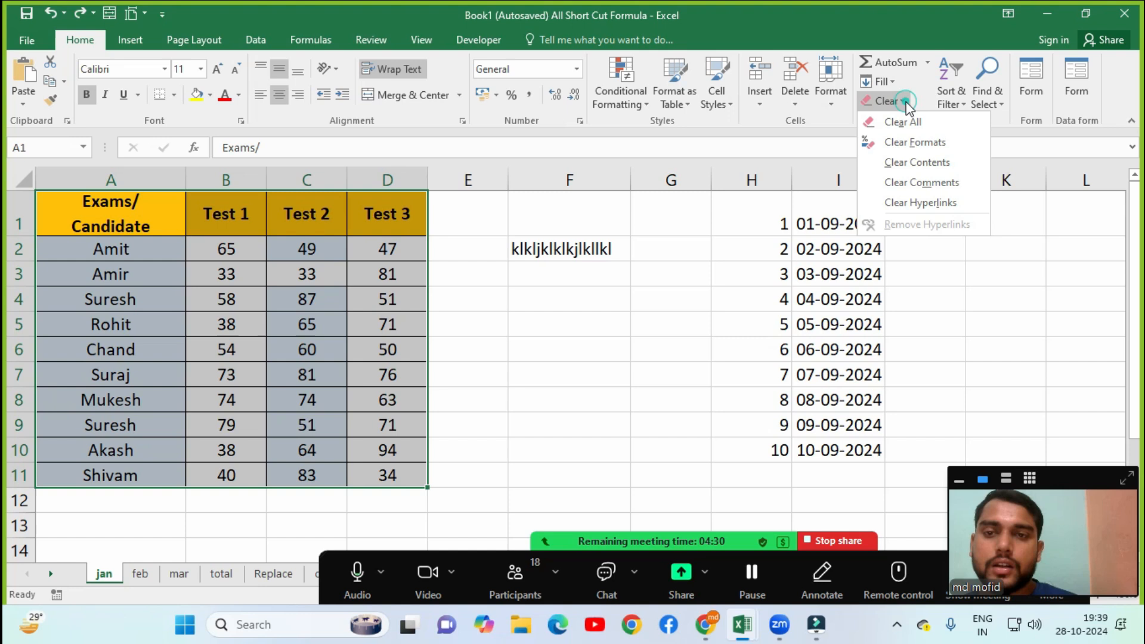
pyautogui.click(901, 143)
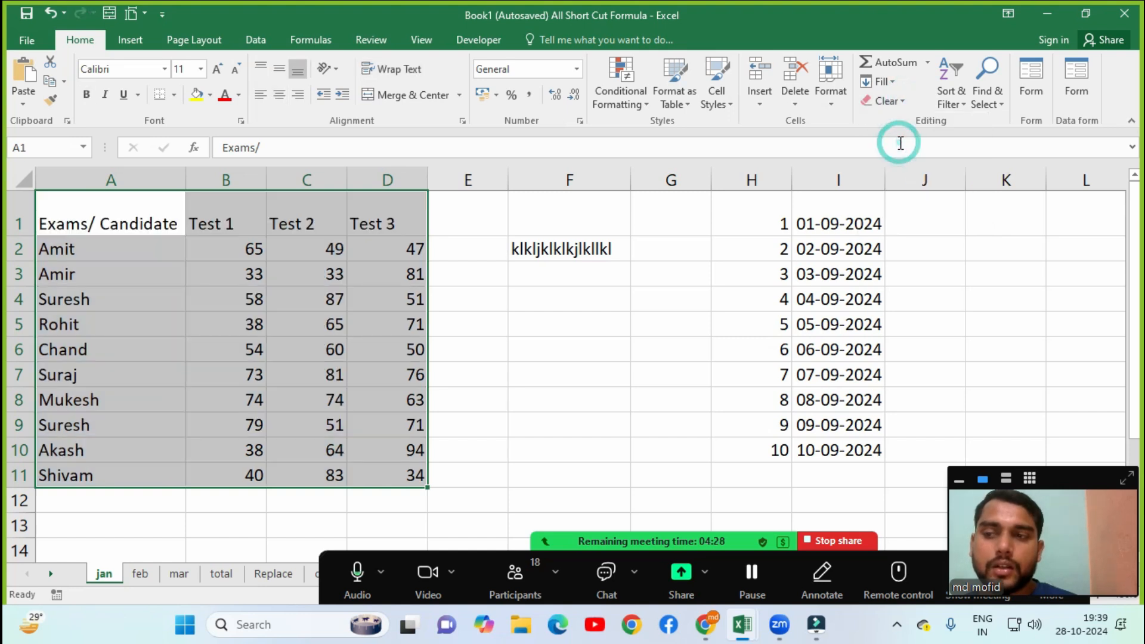
pyautogui.click(318, 308)
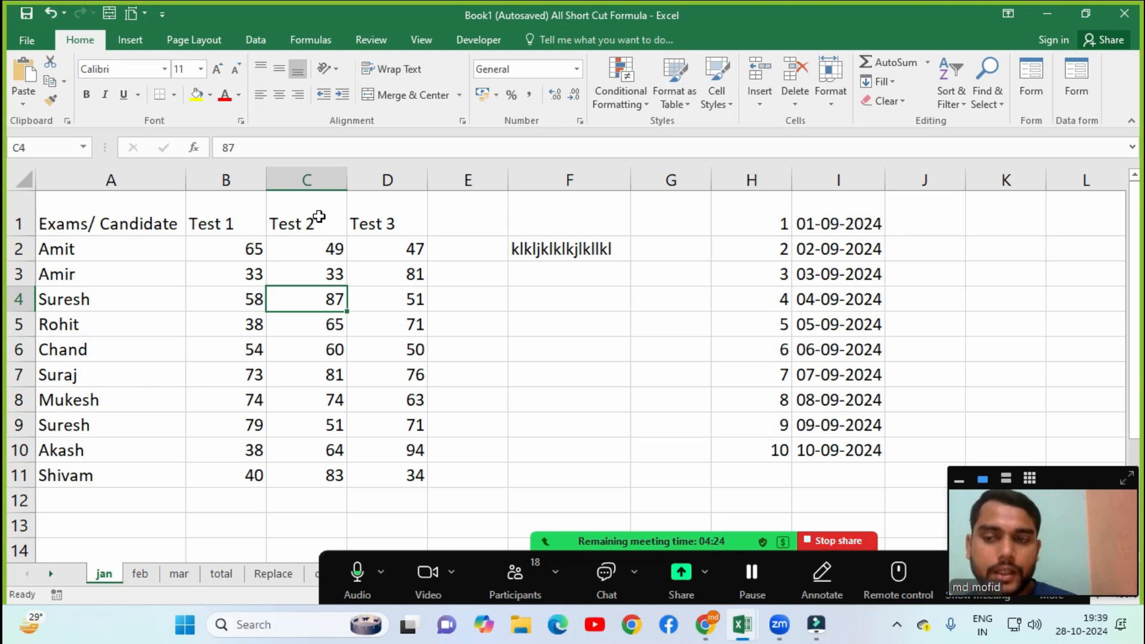
pyautogui.hotkey('ctrl', 'z')
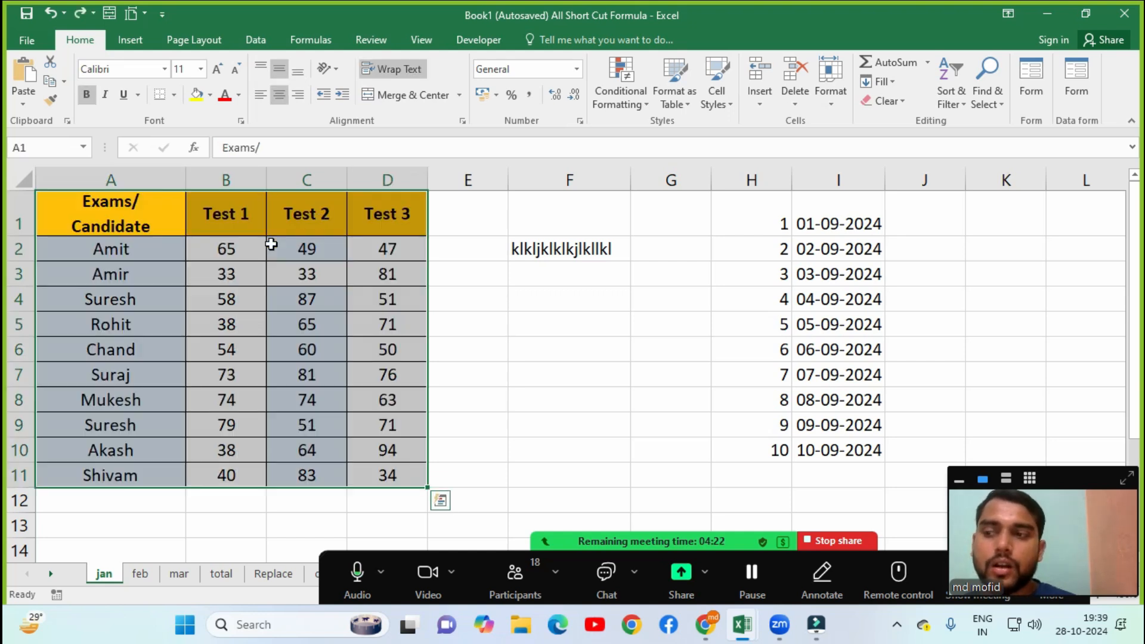
pyautogui.click(886, 101)
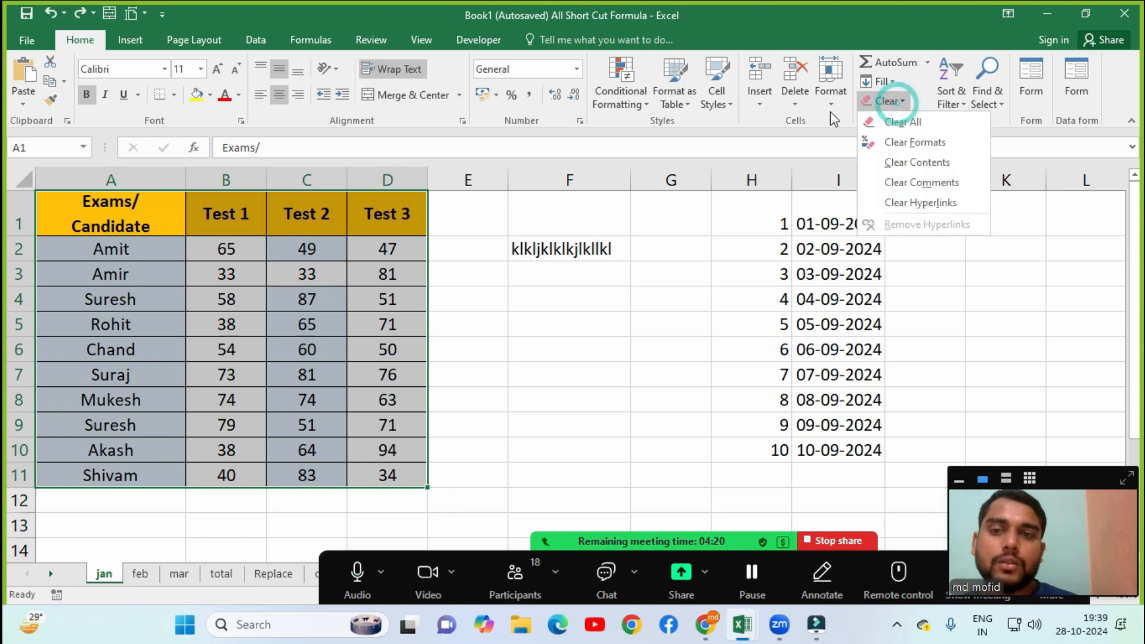
pyautogui.click(895, 163)
pyautogui.click(344, 294)
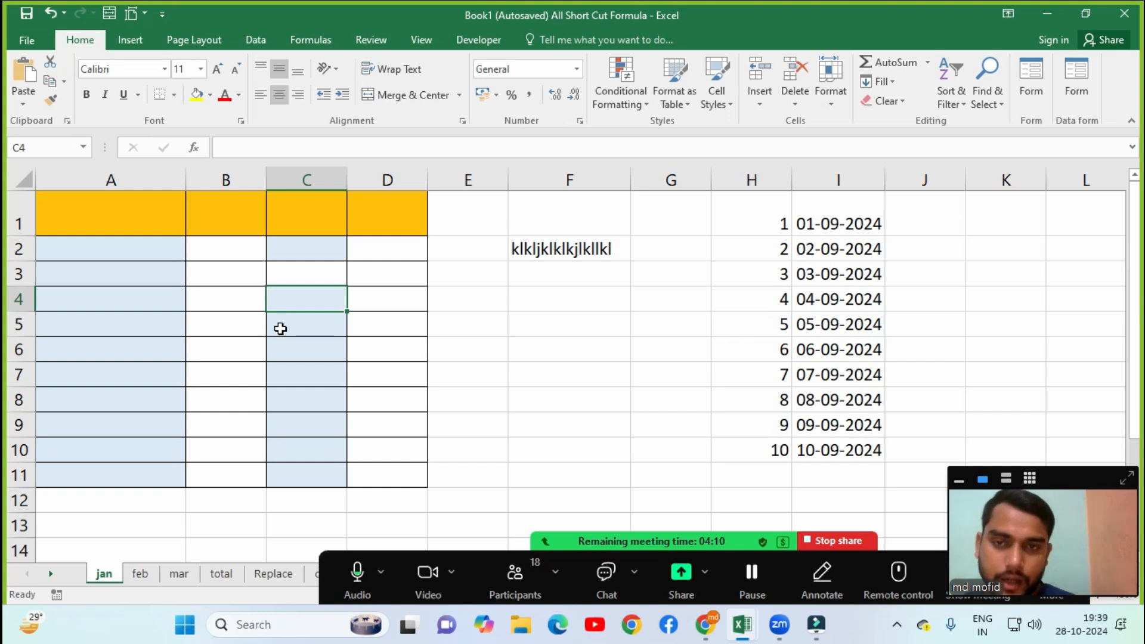
pyautogui.hotkey('ctrl', 'z')
pyautogui.click(892, 101)
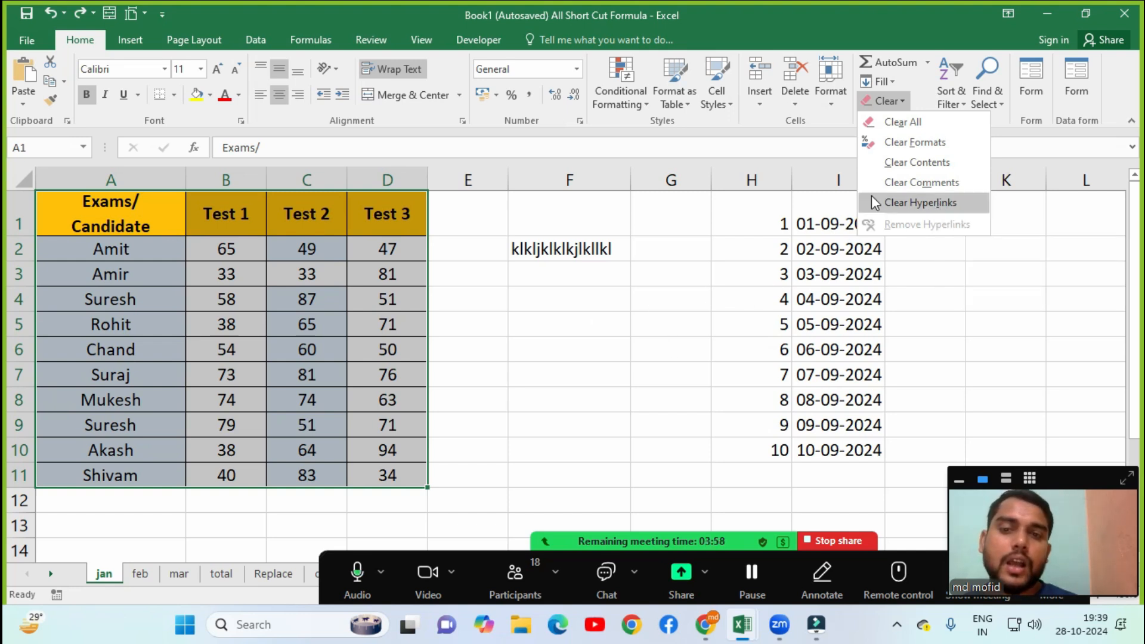
pyautogui.click(531, 331)
pyautogui.click(552, 322)
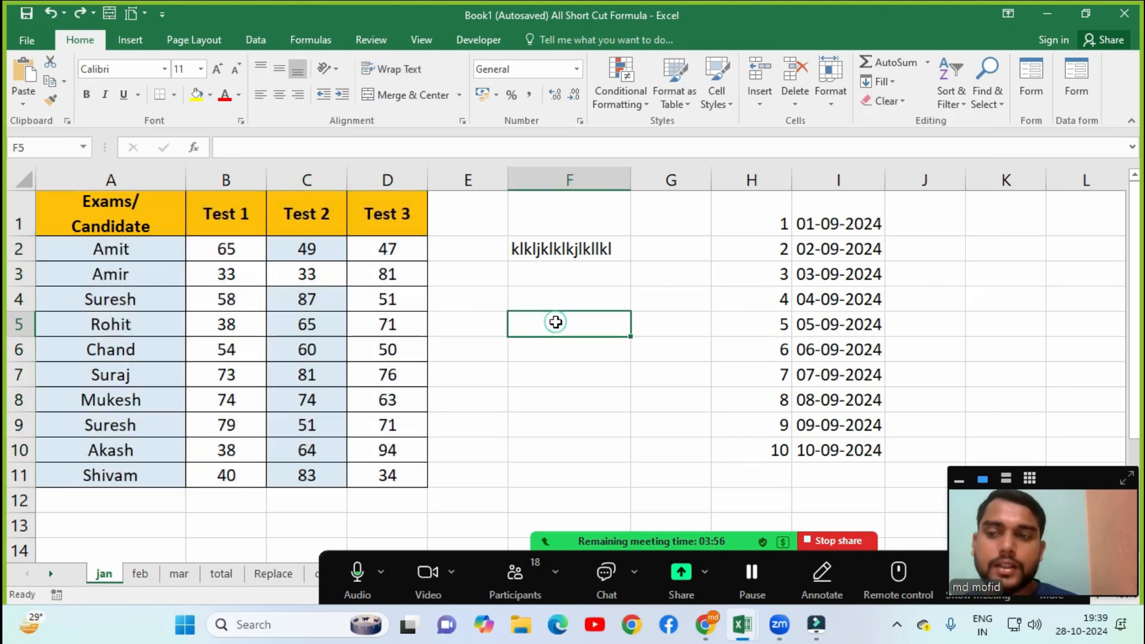
pyautogui.click(131, 40)
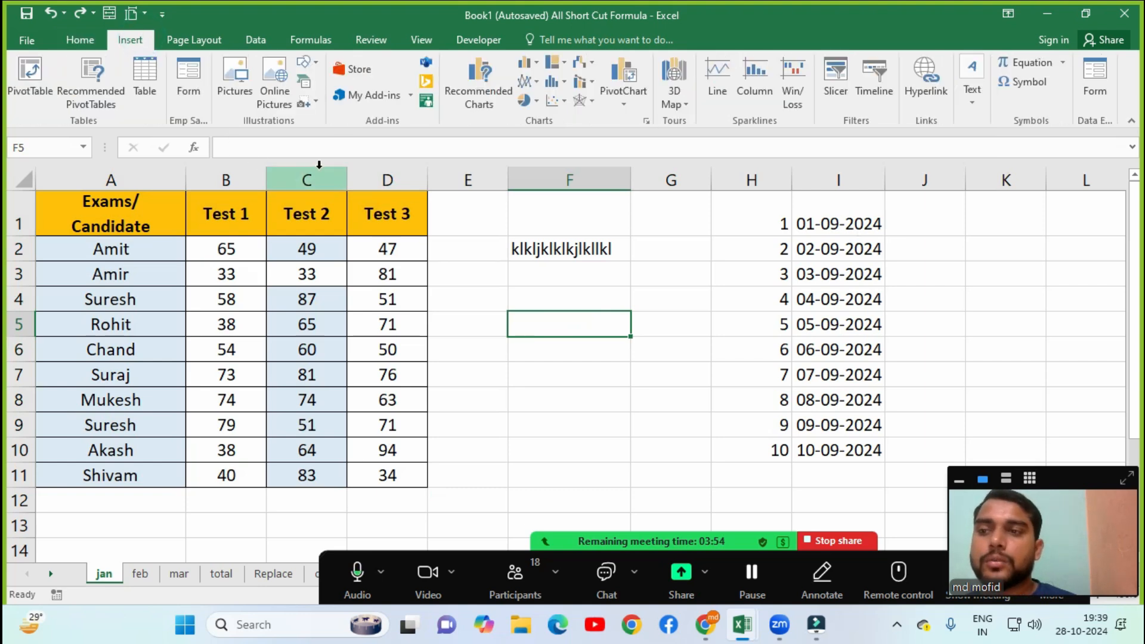
pyautogui.click(925, 87)
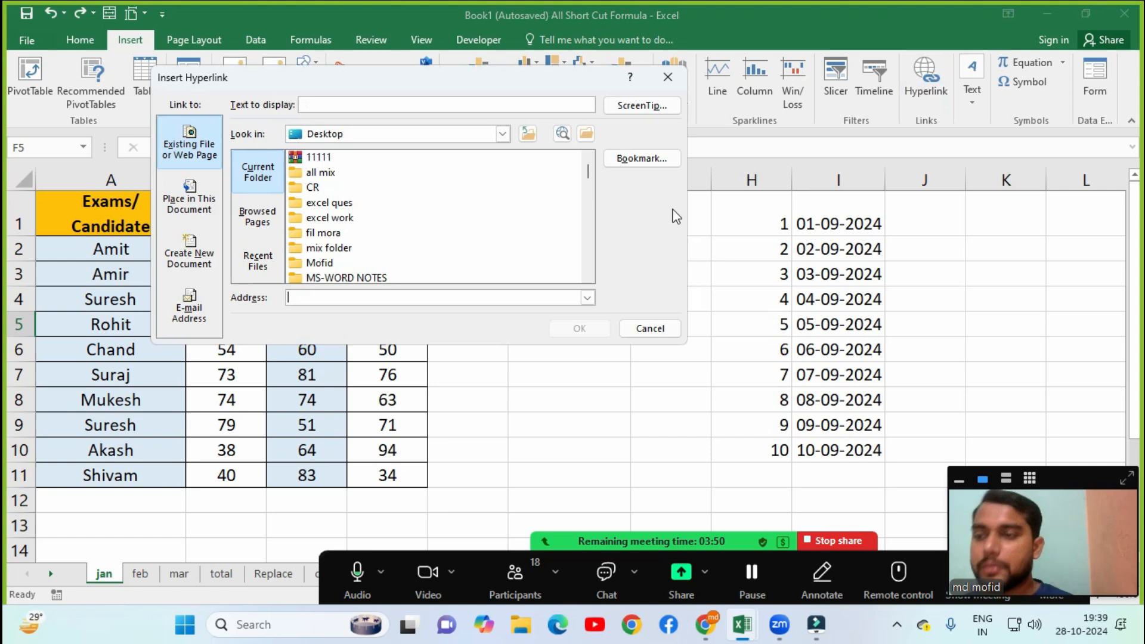
pyautogui.write('flipkart.com')
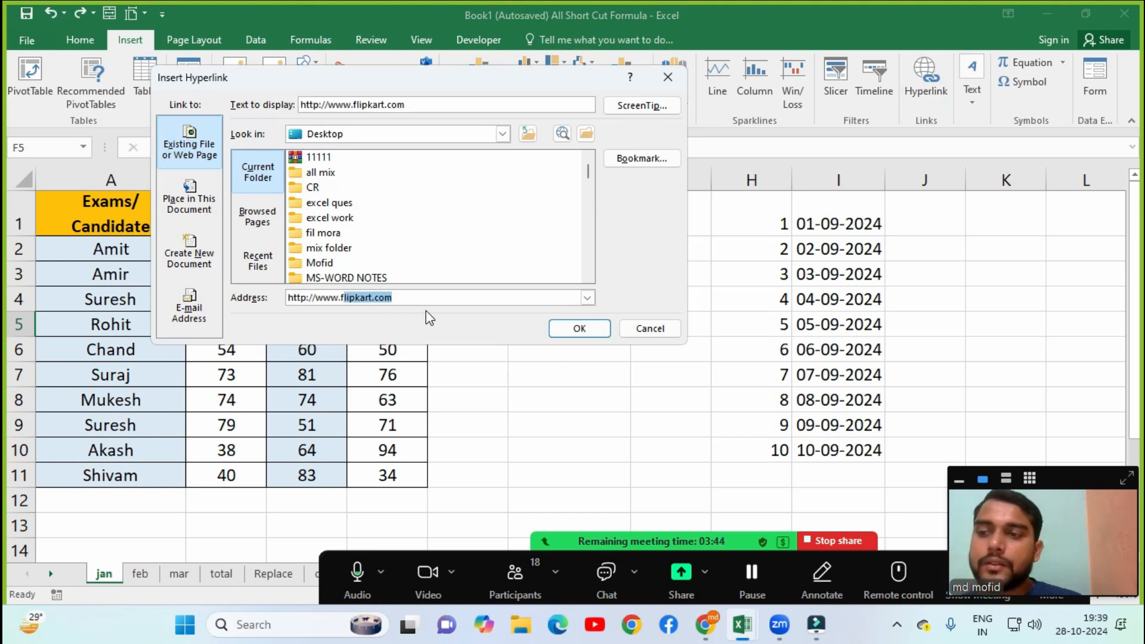
pyautogui.click(575, 328)
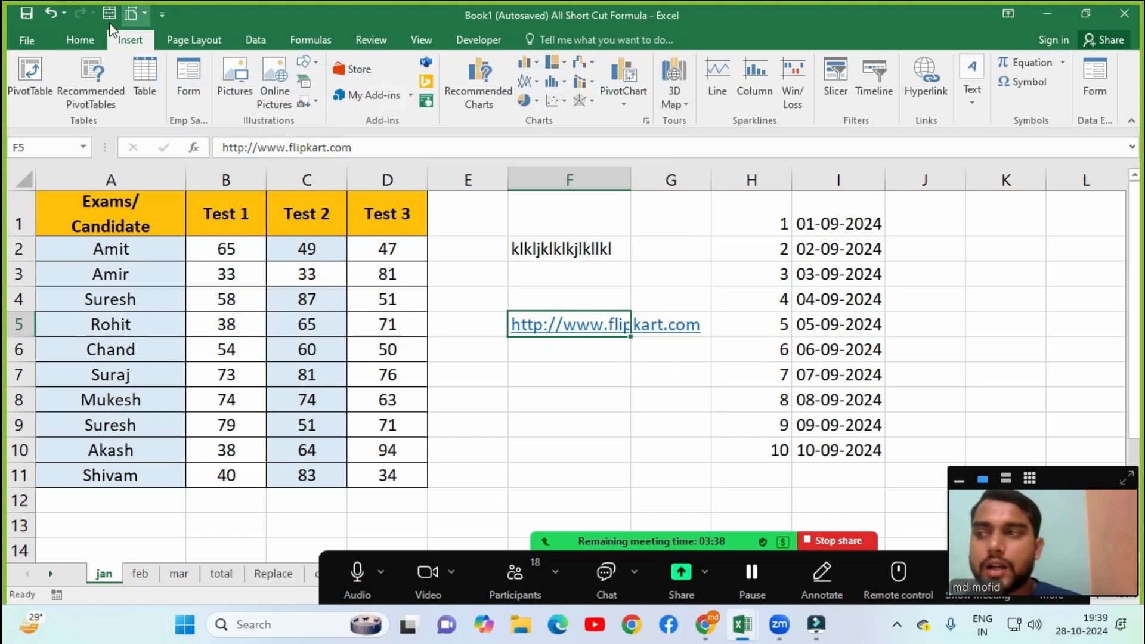
# Strip the flipkart.com hyperlink from F5 and delete the leftover web address text.
pyautogui.click(91, 37)
pyautogui.click(890, 101)
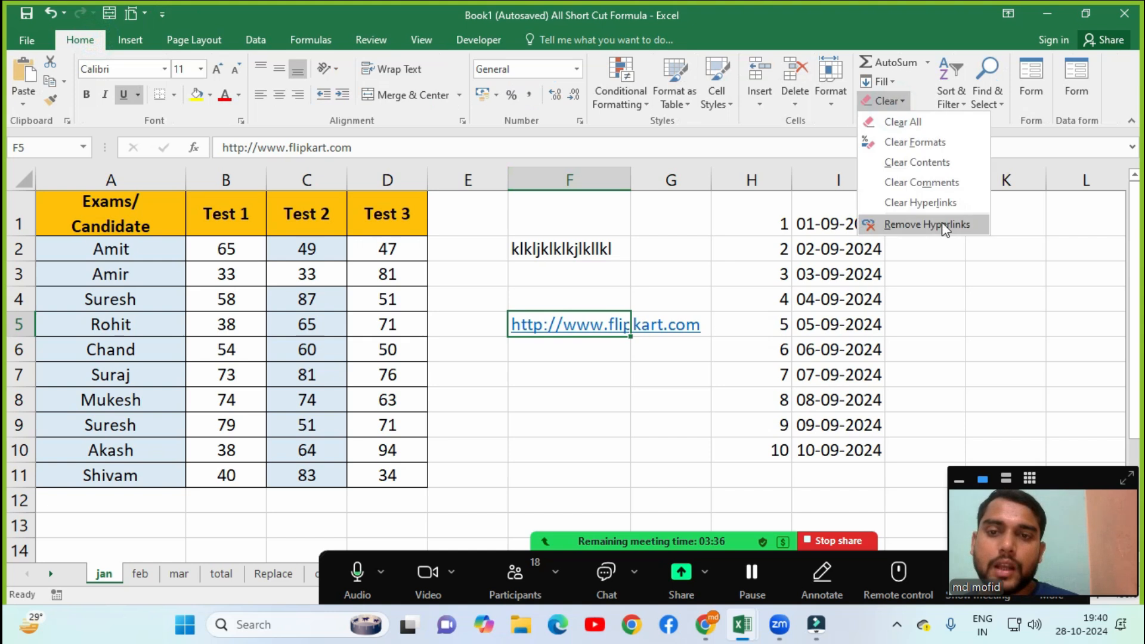
pyautogui.click(905, 209)
pyautogui.click(890, 102)
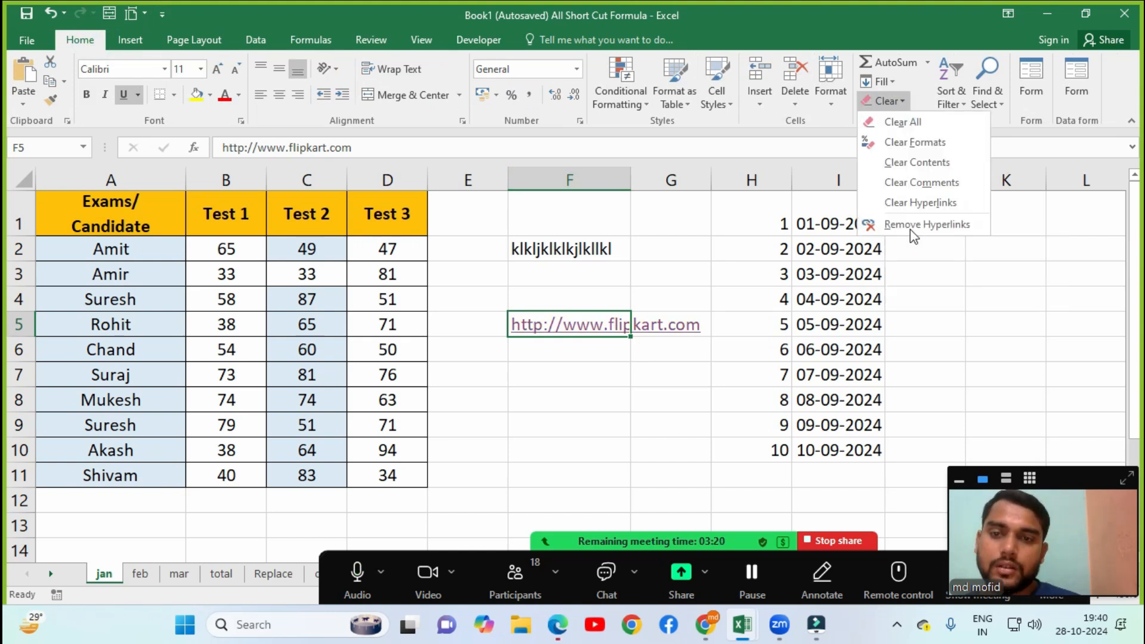
pyautogui.click(911, 226)
pyautogui.click(603, 440)
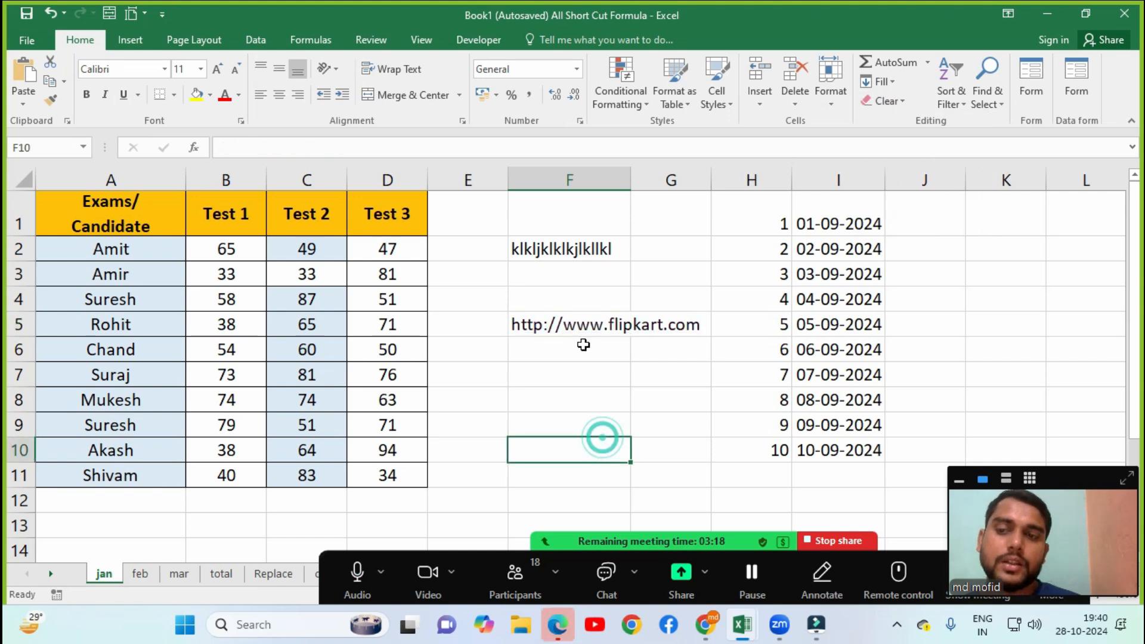
pyautogui.click(582, 321)
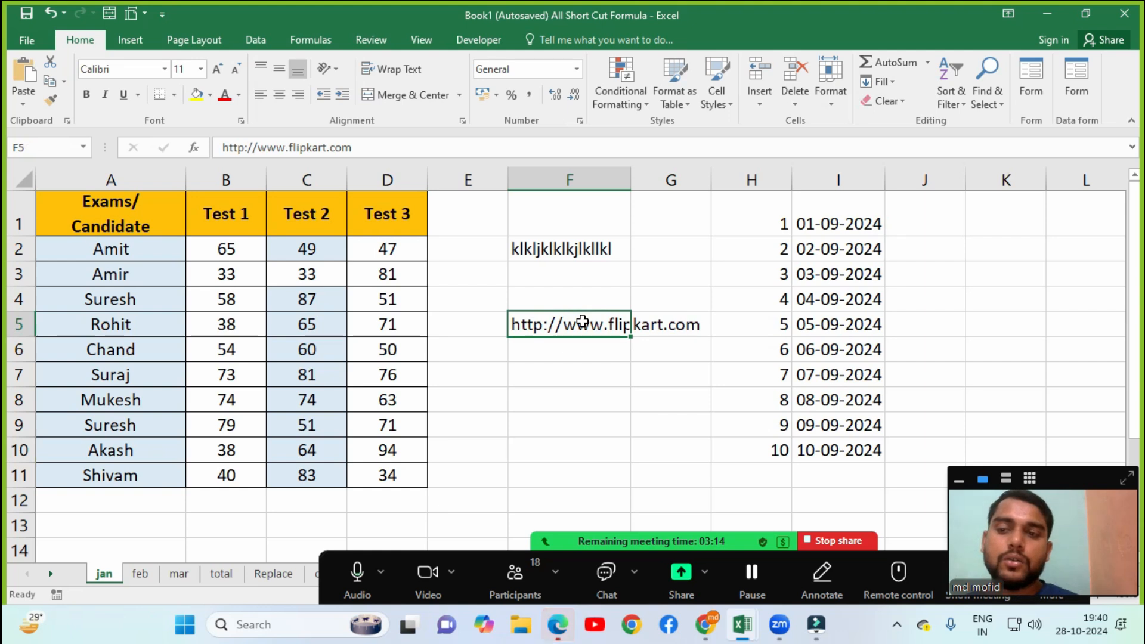
pyautogui.click(888, 102)
pyautogui.click(942, 343)
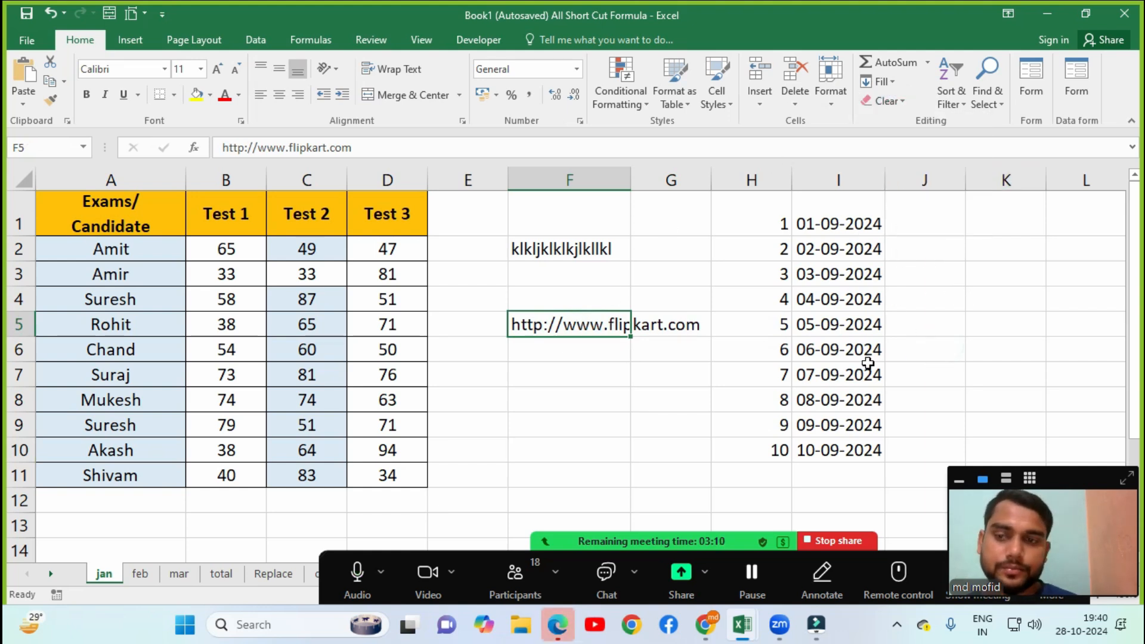
pyautogui.press('Delete')
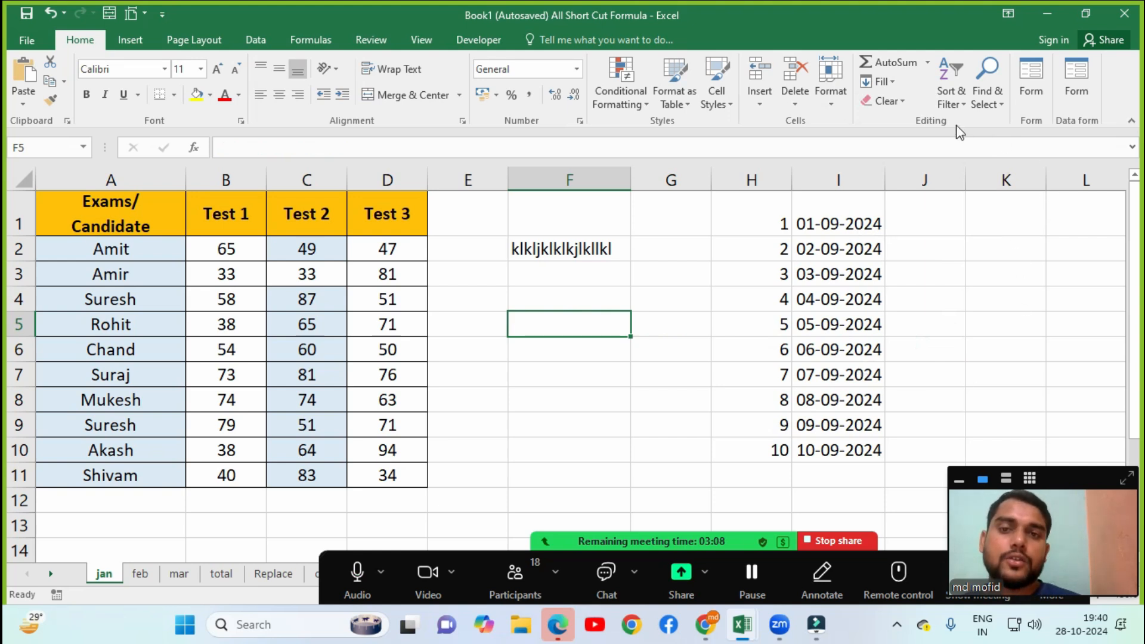
# Custom-sort names A2:A11 A to Z, expanding the selection so scores stay with their rows.
pyautogui.click(958, 105)
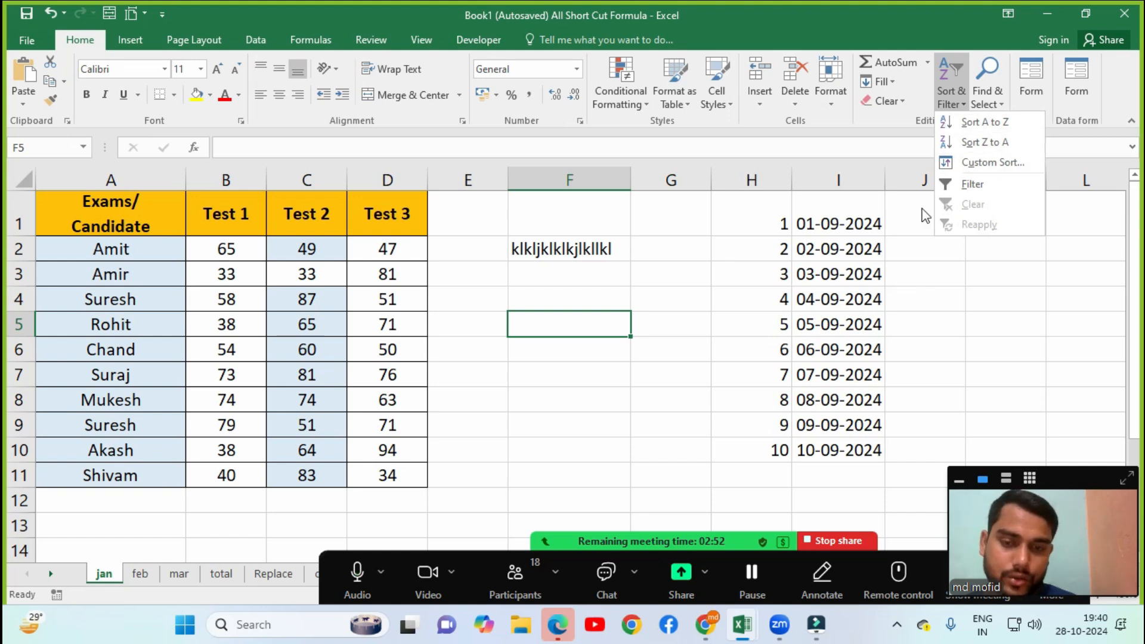
pyautogui.click(708, 278)
pyautogui.click(102, 269)
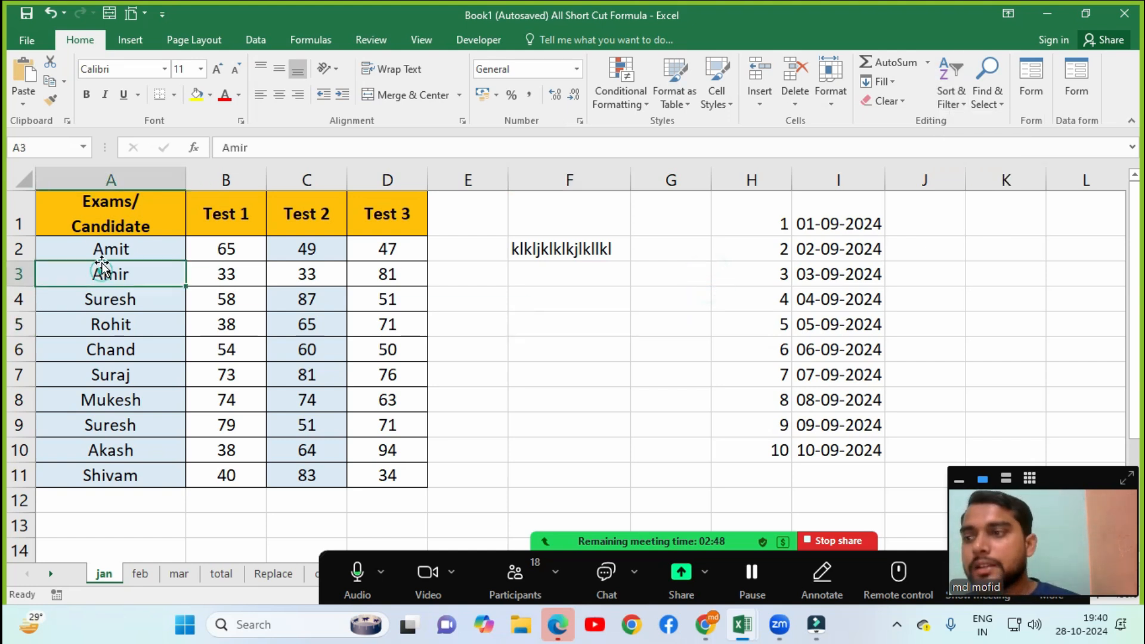
pyautogui.moveTo(107, 242); pyautogui.dragTo(81, 473)
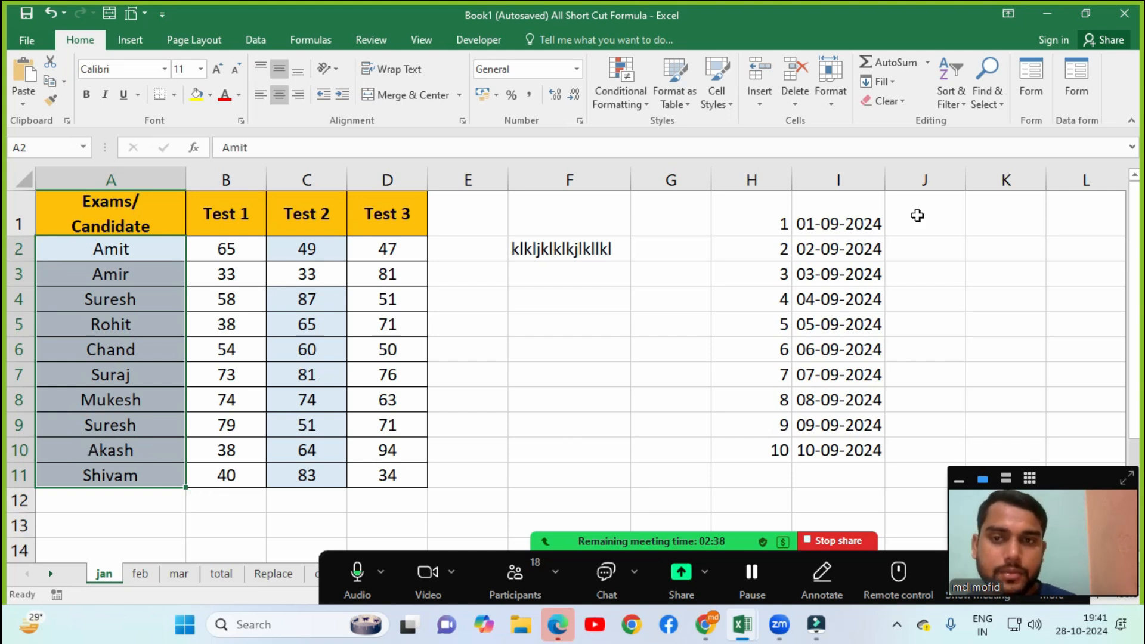
pyautogui.click(937, 103)
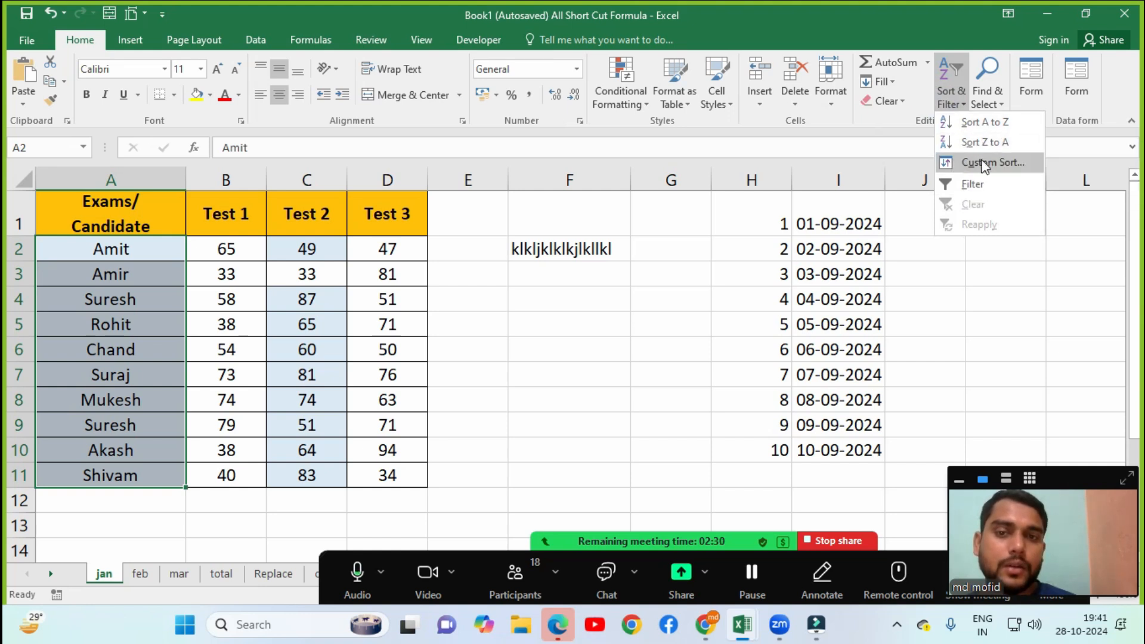
pyautogui.click(986, 161)
pyautogui.click(463, 263)
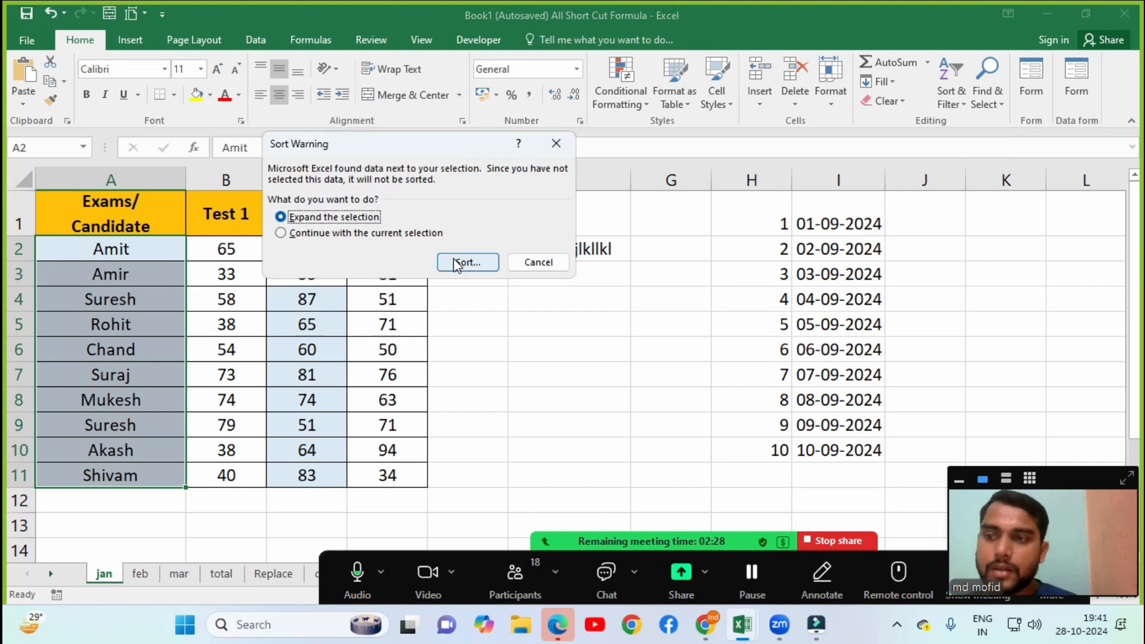
pyautogui.moveTo(660, 19); pyautogui.dragTo(659, 21)
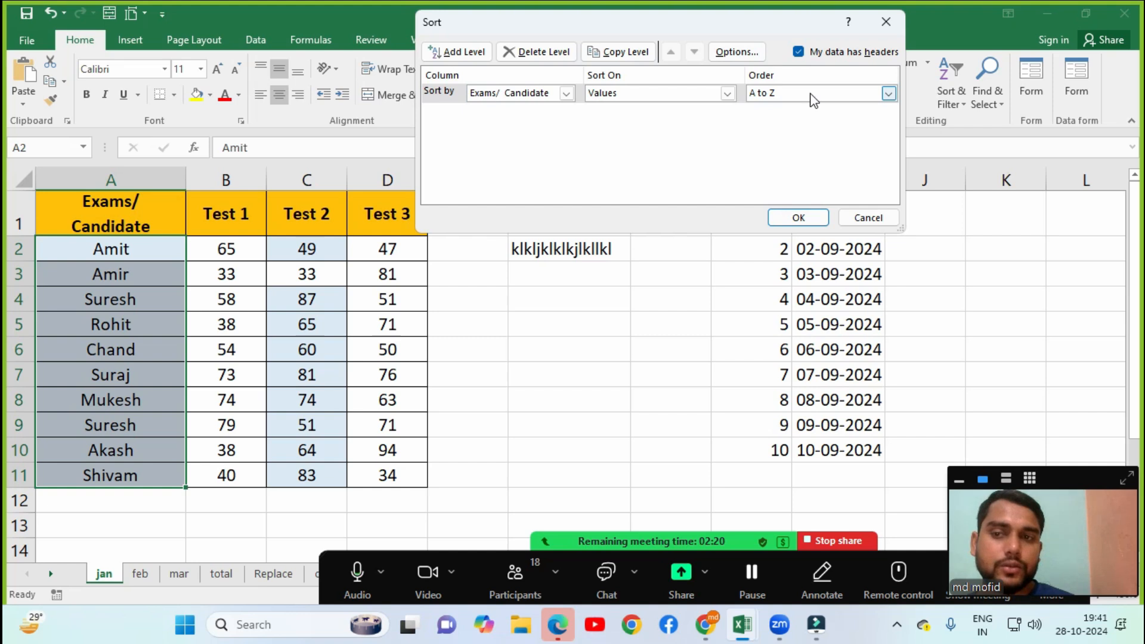
pyautogui.click(806, 217)
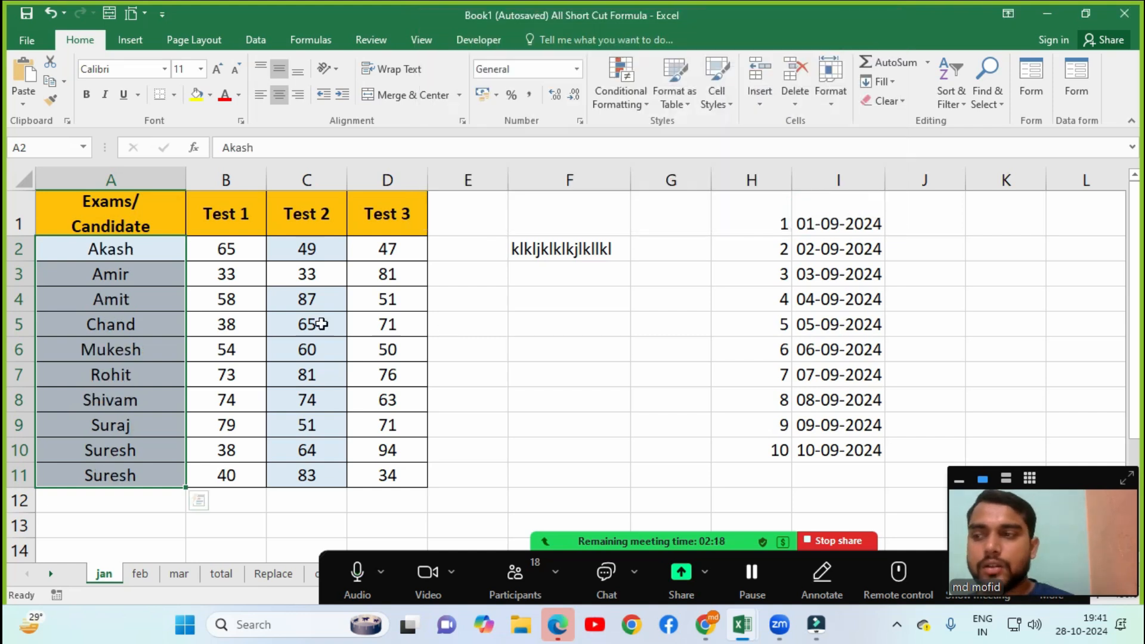
pyautogui.click(158, 297)
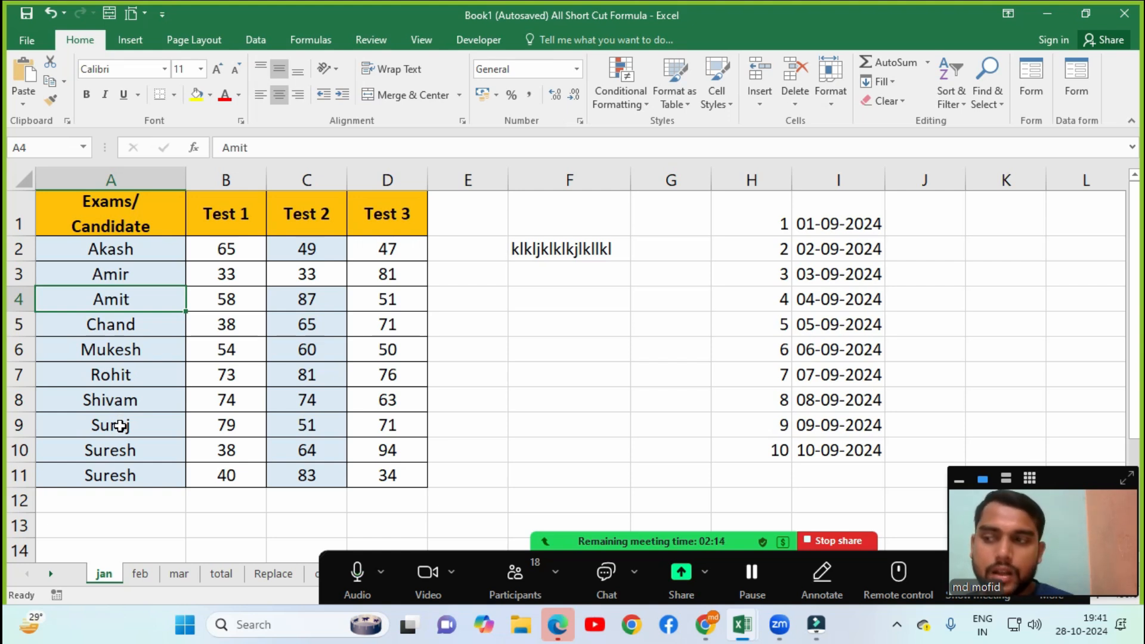
pyautogui.click(97, 249)
# Sort the ten names in A2:A11 Z to A, Suresh down to Akash, sorting the current selection only.
pyautogui.moveTo(95, 283); pyautogui.dragTo(81, 471)
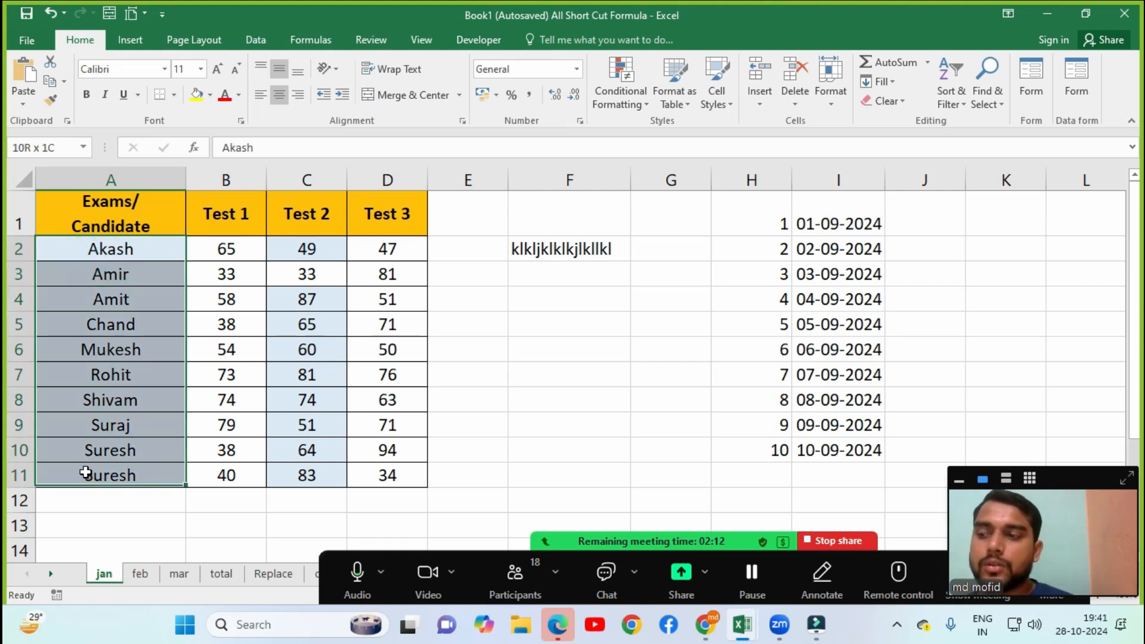
pyautogui.click(940, 96)
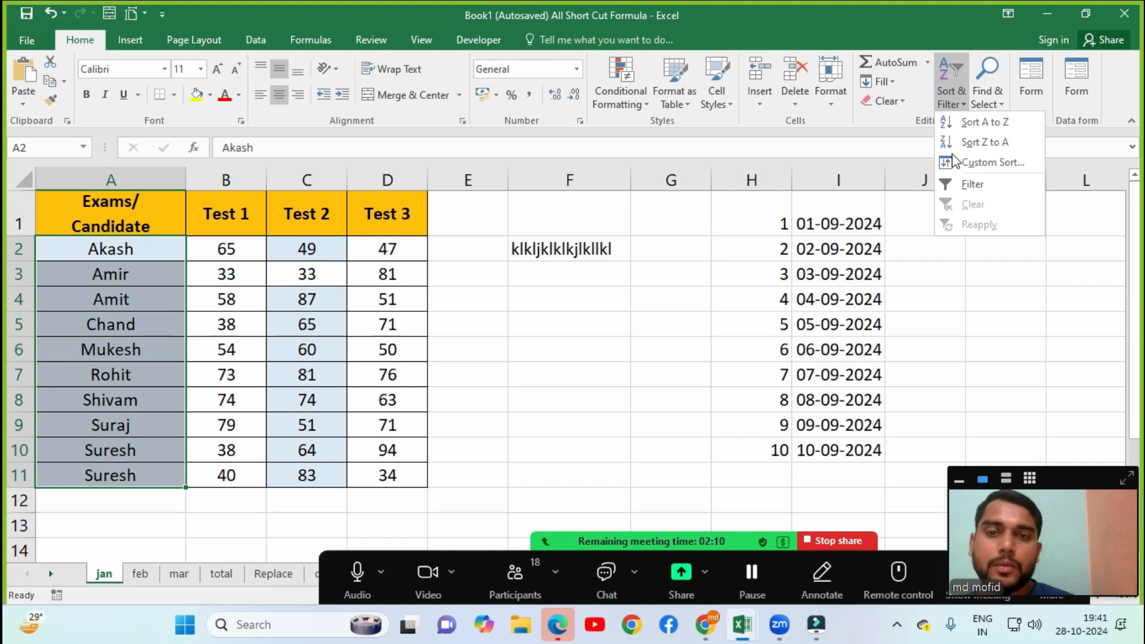
pyautogui.click(982, 143)
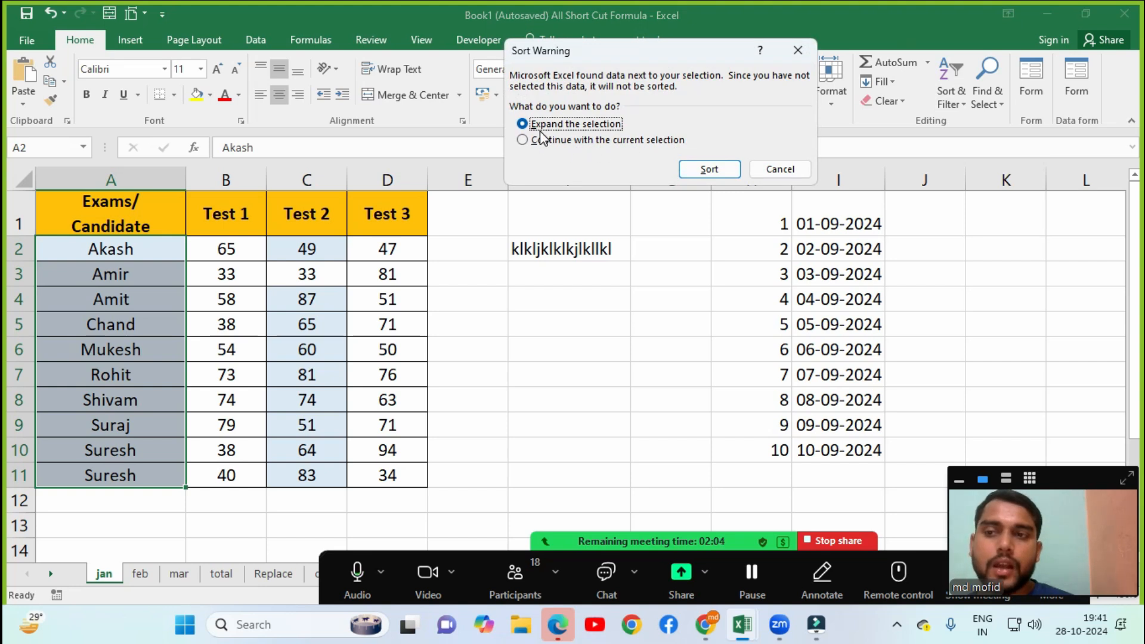
pyautogui.click(567, 144)
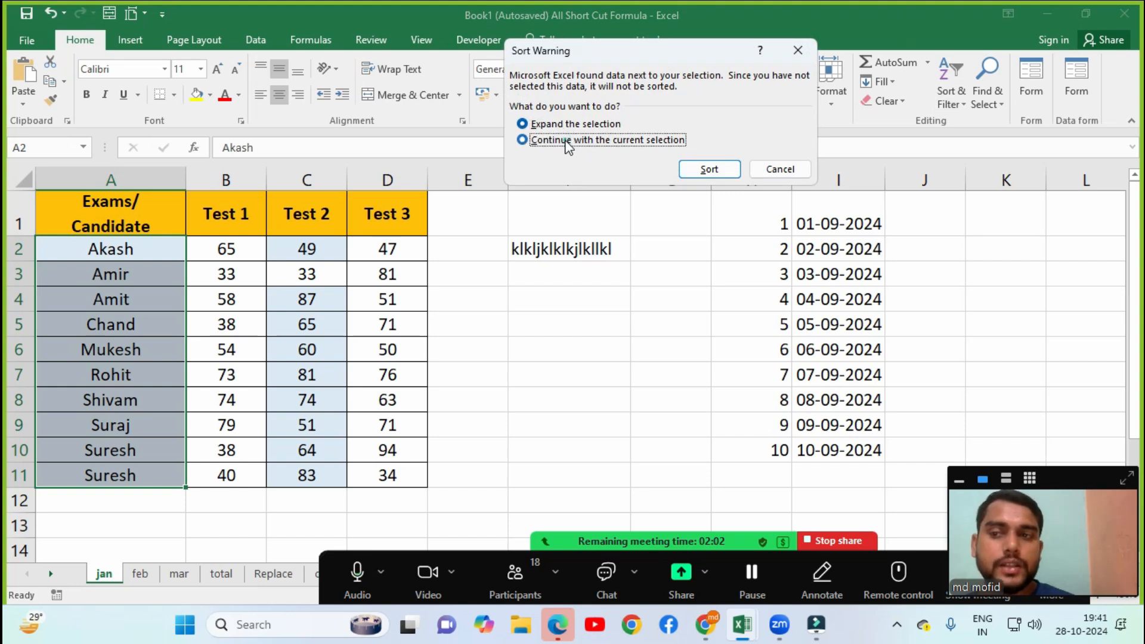
pyautogui.click(699, 172)
pyautogui.click(85, 340)
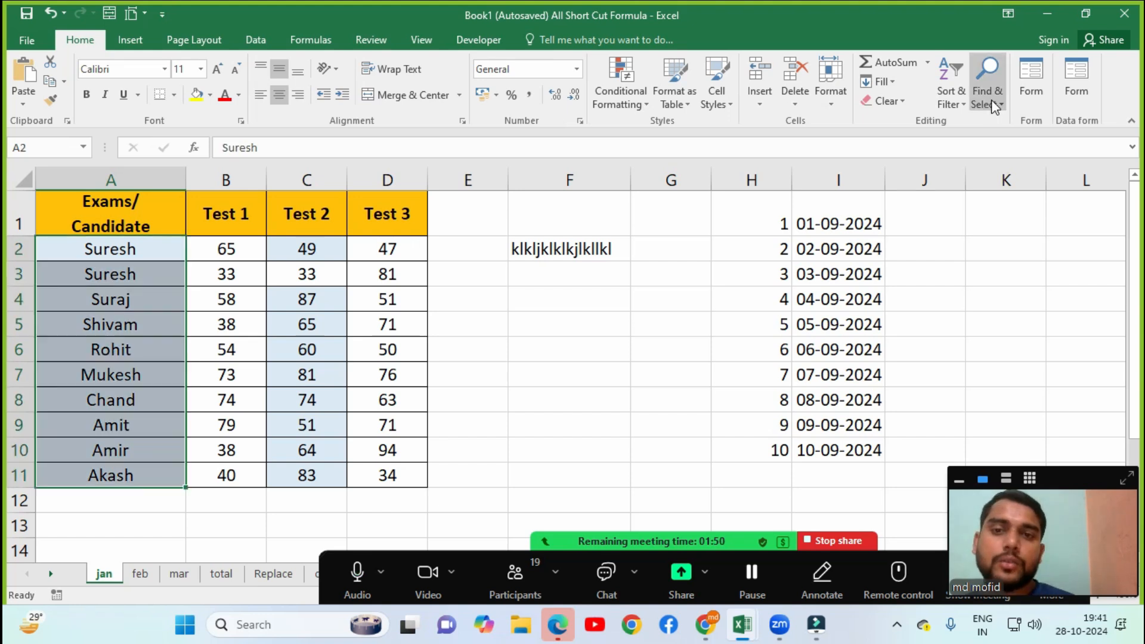
pyautogui.click(992, 99)
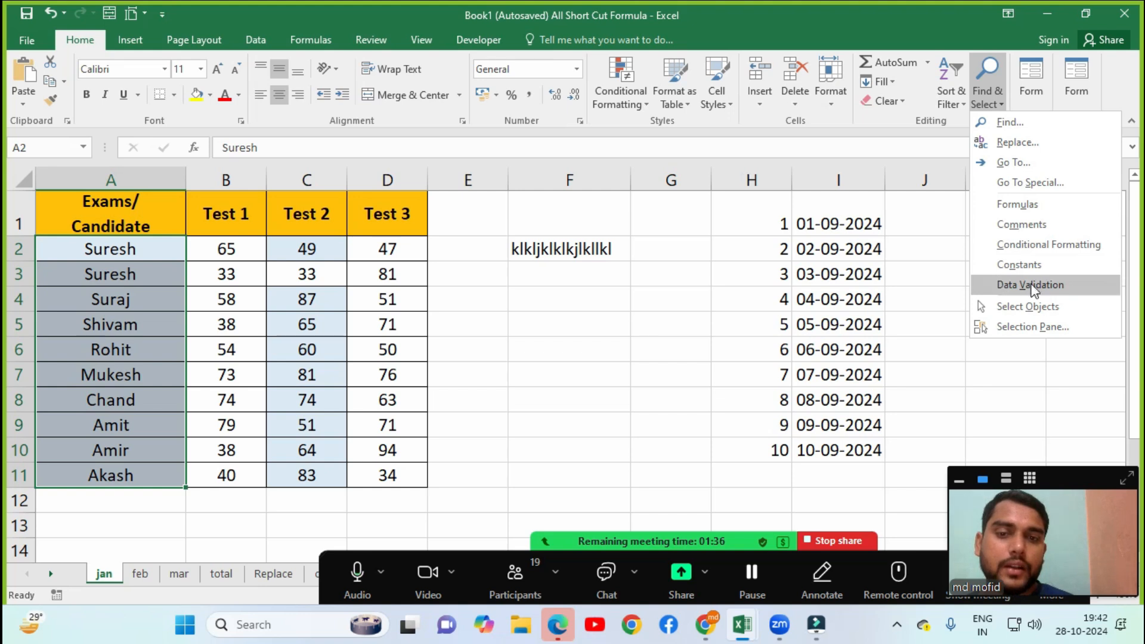
pyautogui.click(618, 281)
pyautogui.click(255, 42)
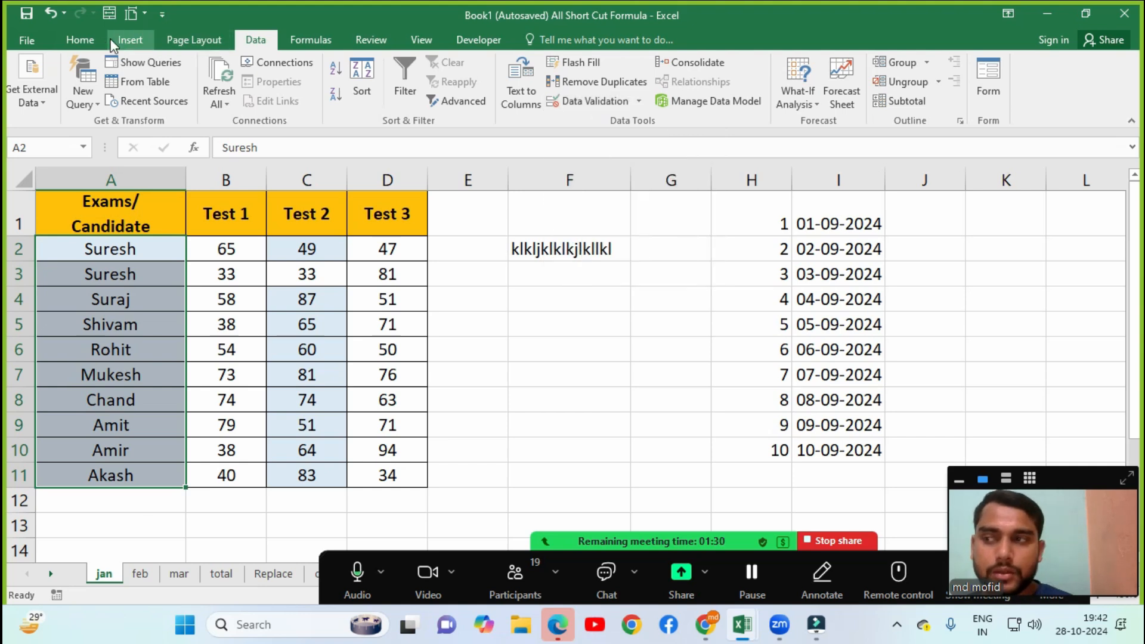
pyautogui.click(80, 39)
pyautogui.click(988, 84)
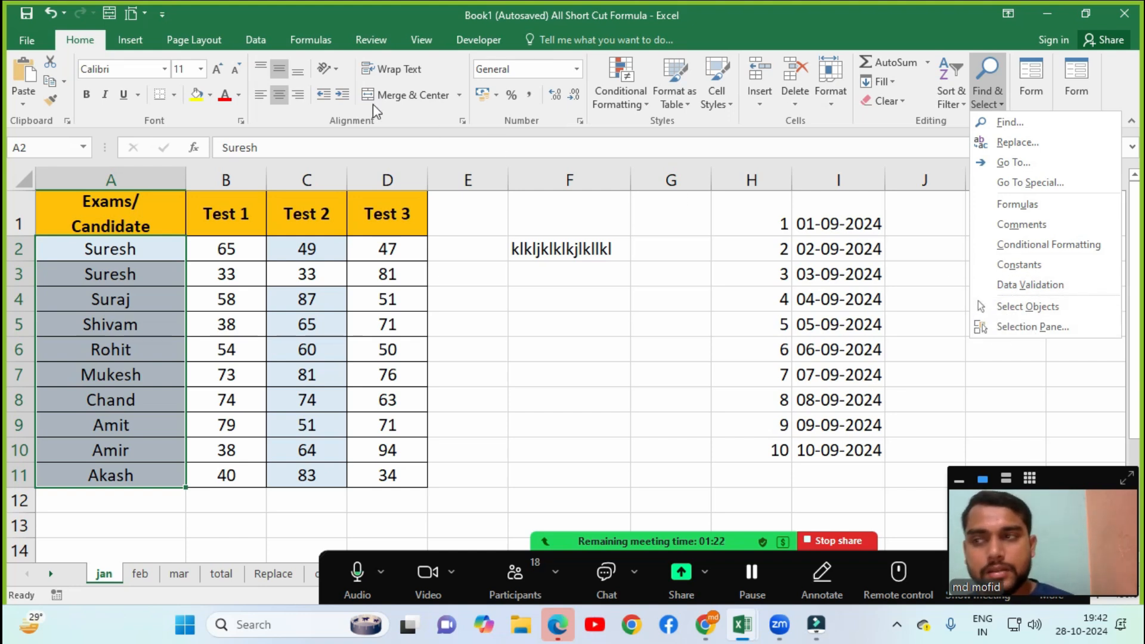
pyautogui.press('Escape')
pyautogui.click(205, 41)
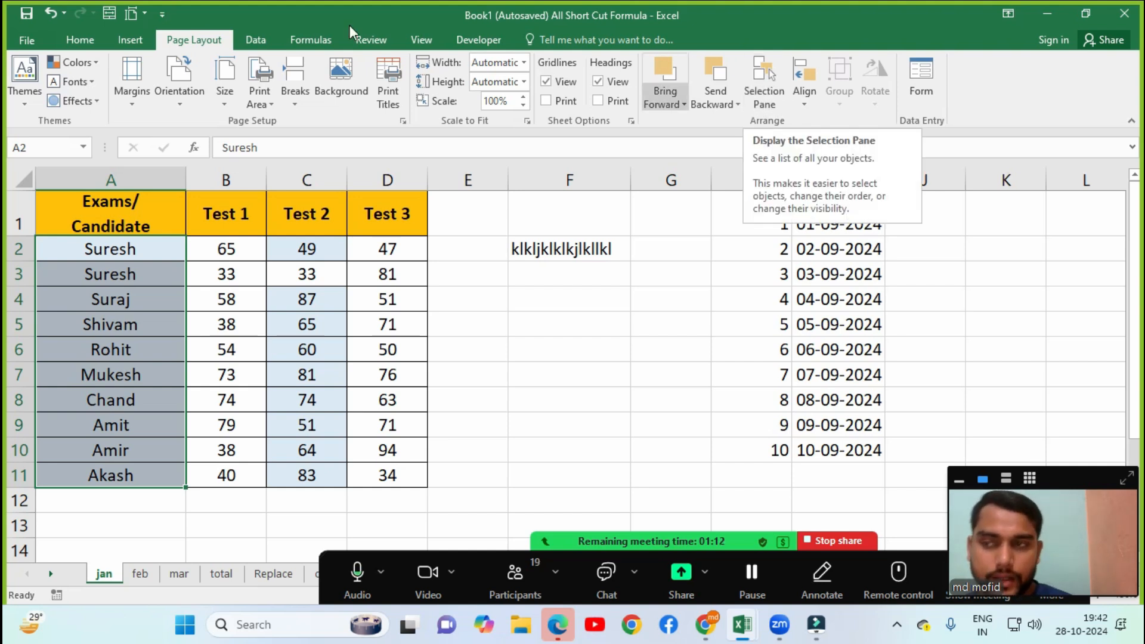
pyautogui.click(82, 40)
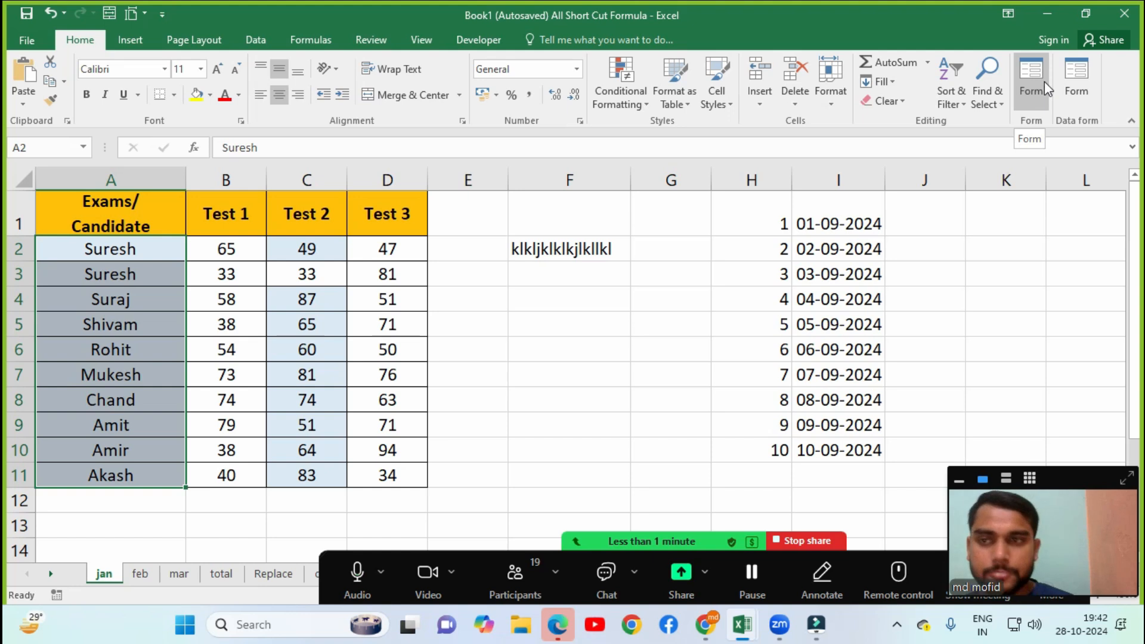
# Check the Zoom participants list, then select the Logical Funcation title in A1 and the if entry in B3.
pyautogui.click(516, 576)
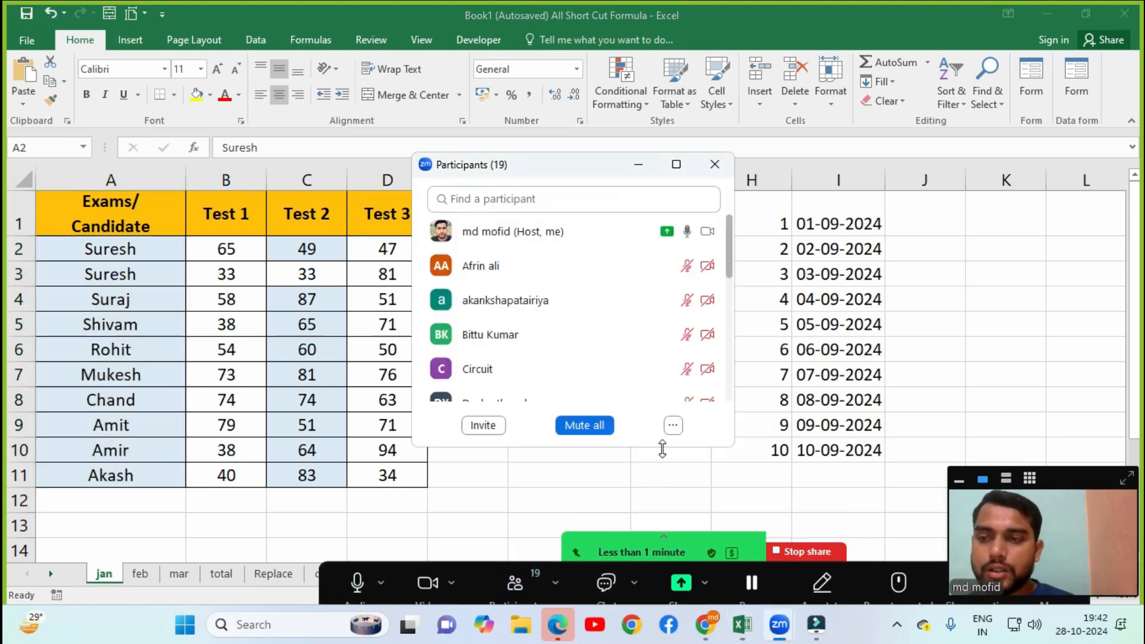
pyautogui.click(673, 425)
pyautogui.click(677, 431)
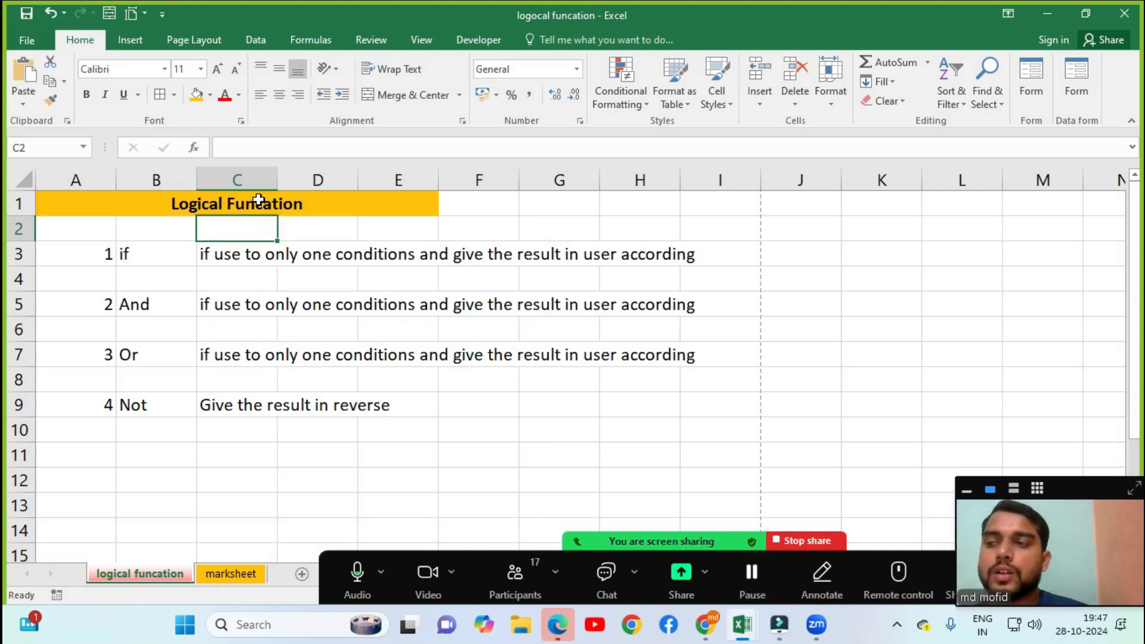
pyautogui.click(255, 200)
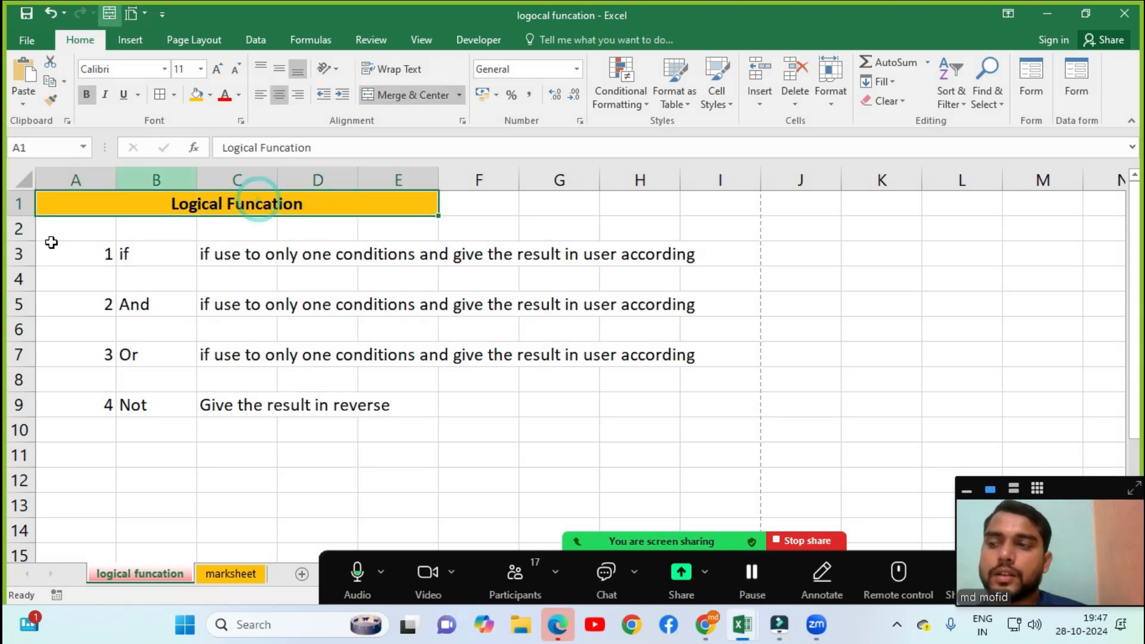
pyautogui.click(122, 255)
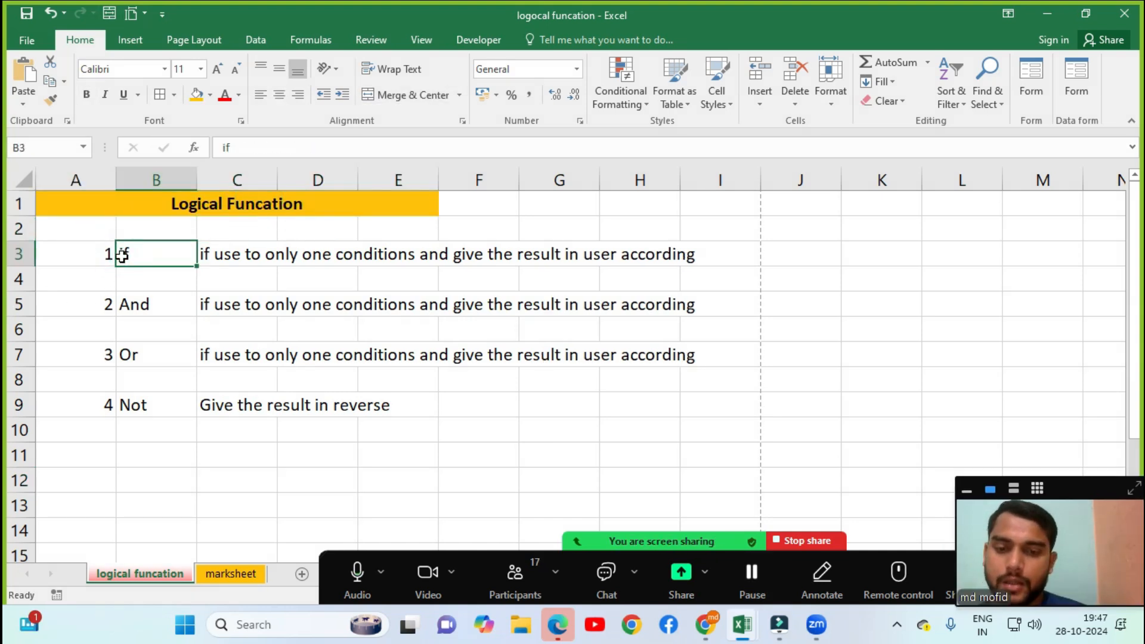
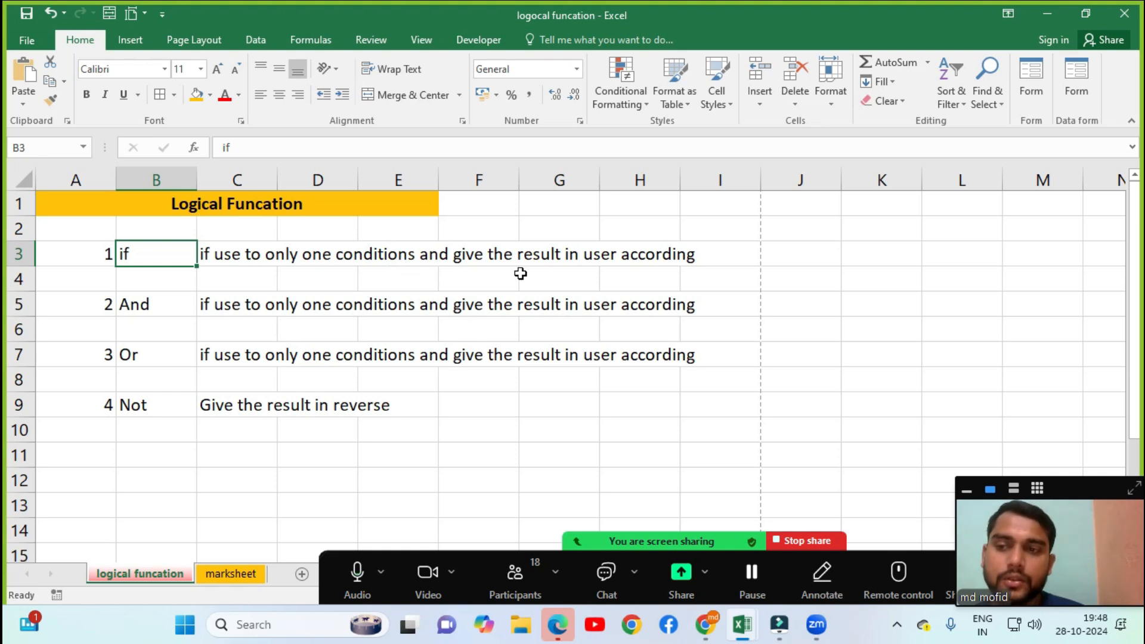
# Switch to the empty marksheet sheet and select cell E3.
pyautogui.click(631, 258)
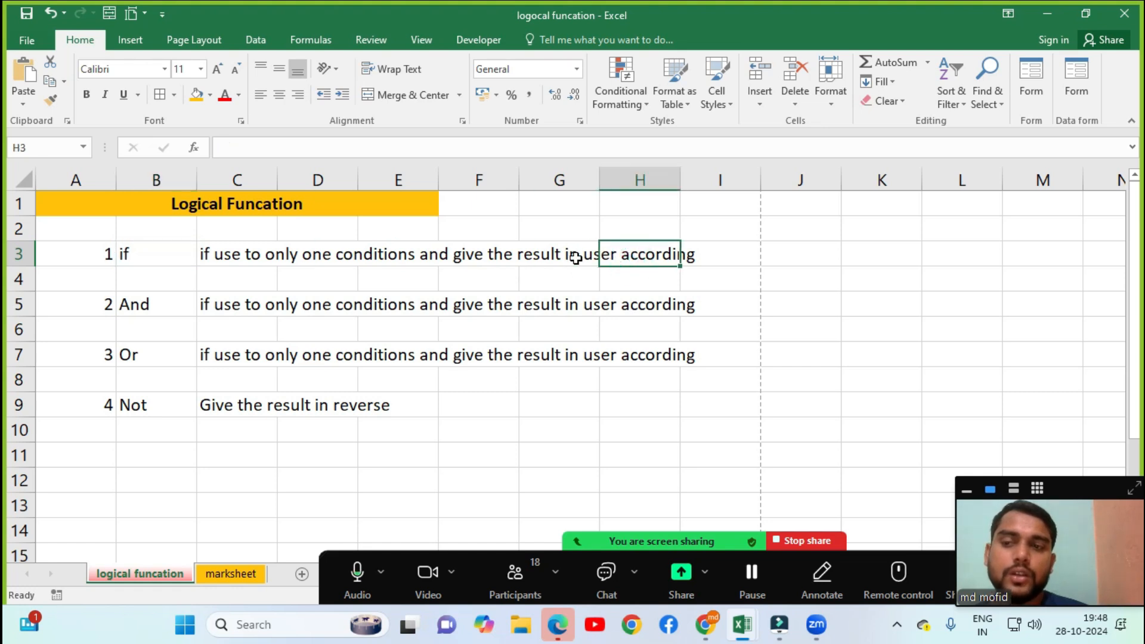
pyautogui.click(251, 578)
pyautogui.click(248, 232)
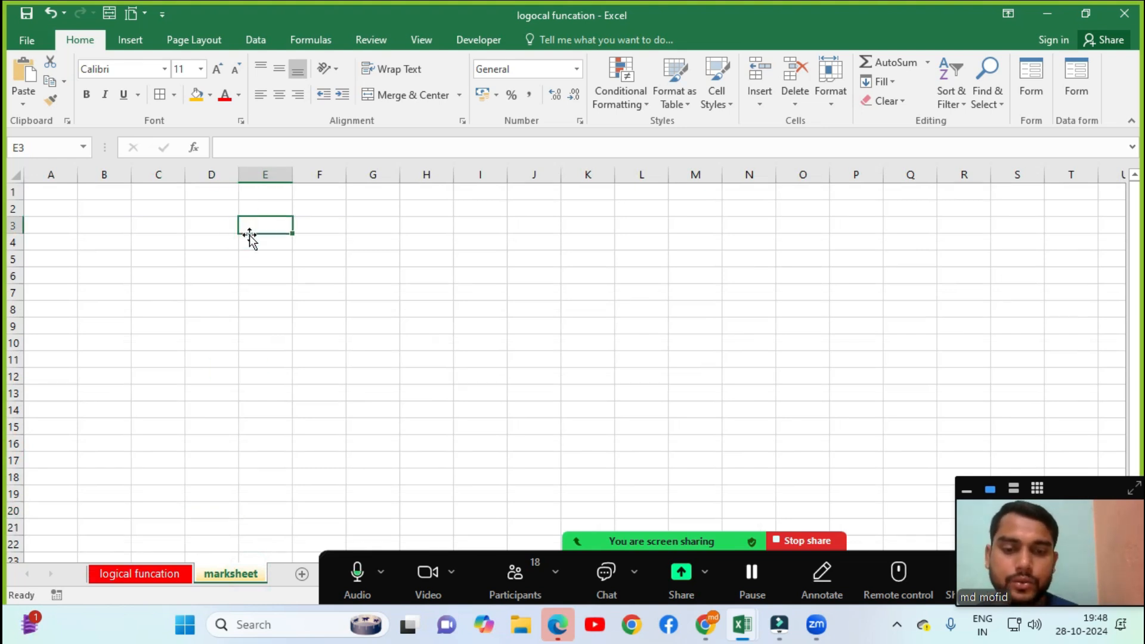
# Zoom the marksheet sheet to 150%.
pyautogui.press('alt')
pyautogui.press('w')
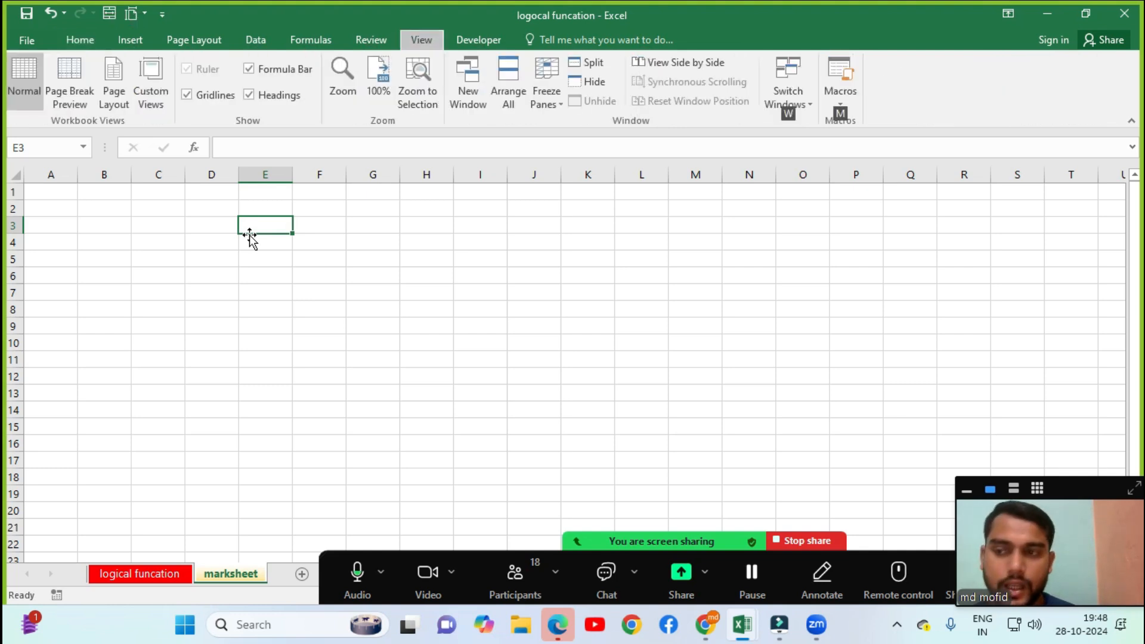
pyautogui.press('q')
pyautogui.hotkey('alt', 'c')
pyautogui.write('150')
pyautogui.press('Return')
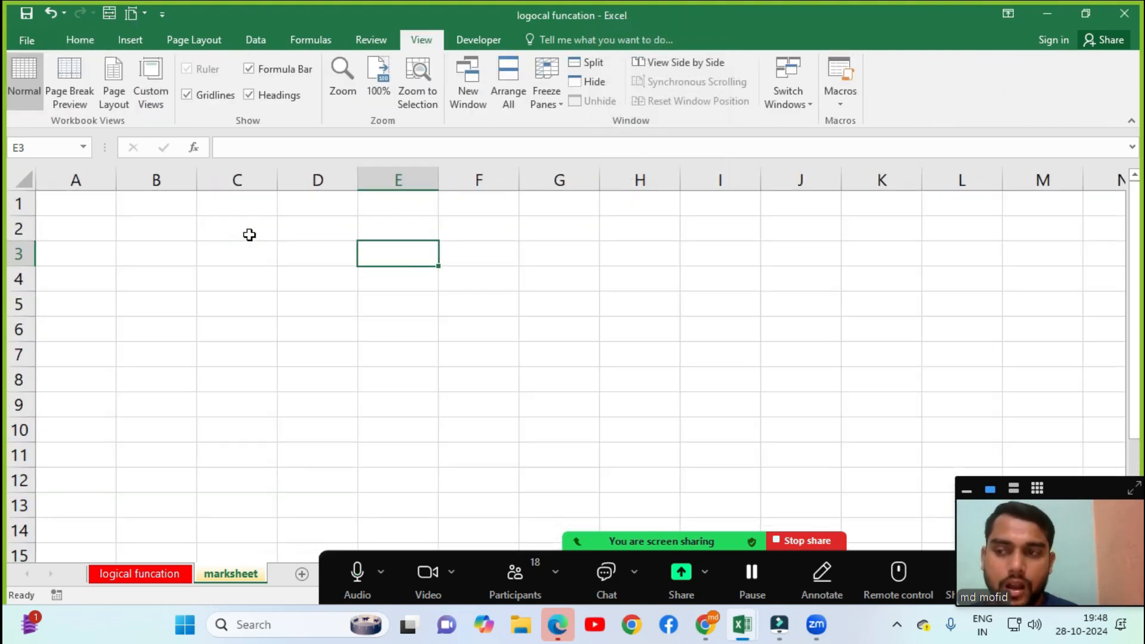
# Enter 20 in E3 and 35 and 40 in D4:E4, with D3 temporarily retyped as 30.
pyautogui.press('Left')
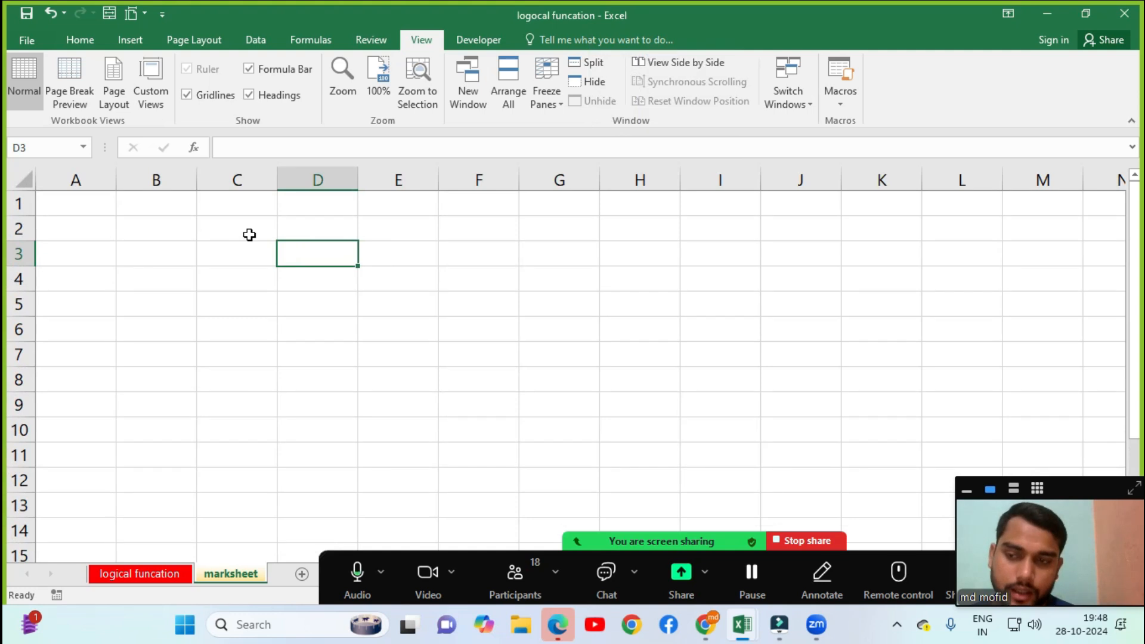
pyautogui.write('10')
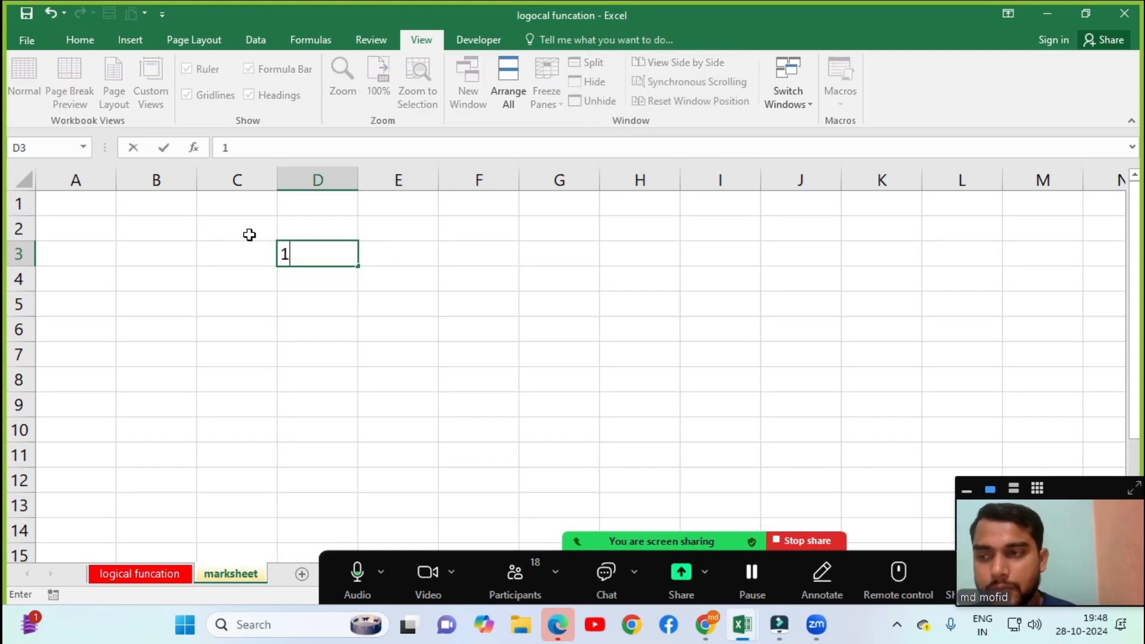
pyautogui.press('Tab')
pyautogui.write('20')
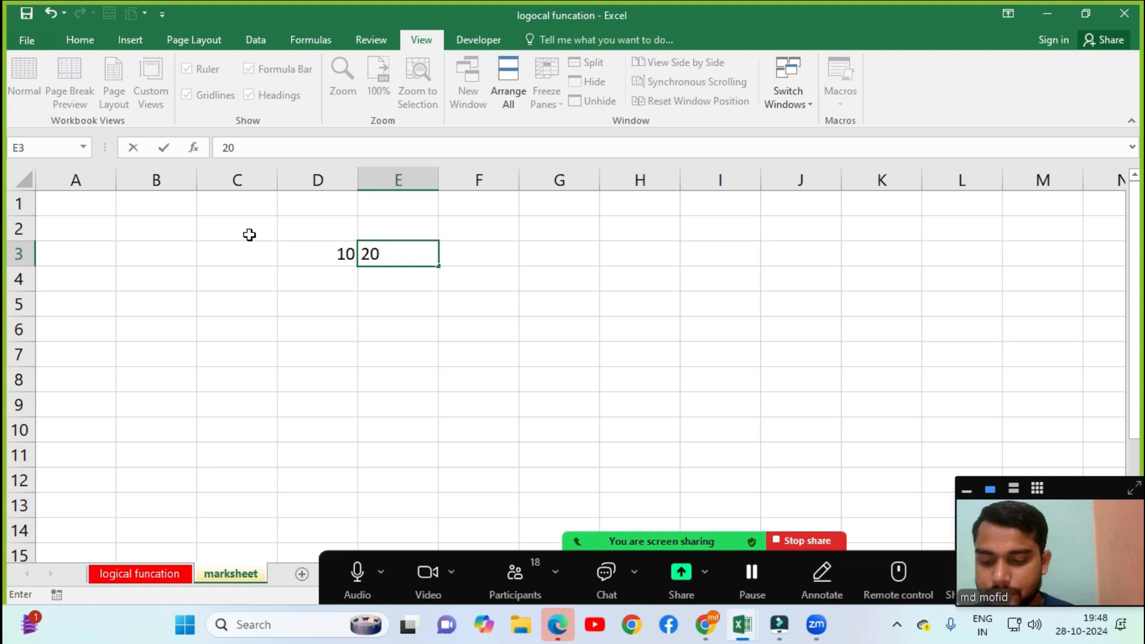
pyautogui.press('Return')
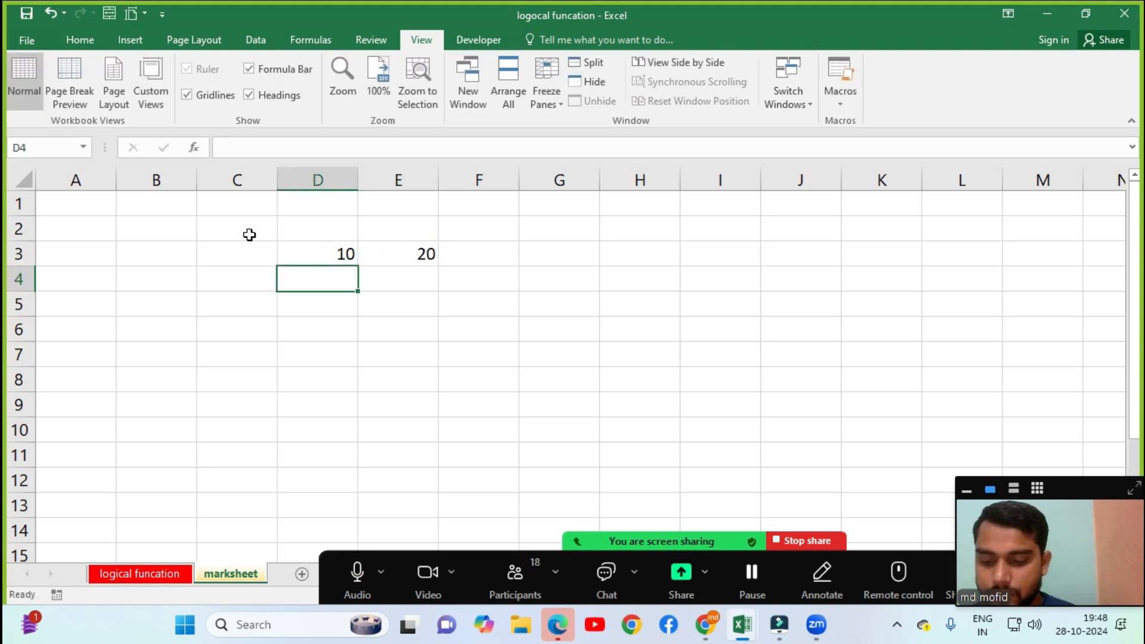
pyautogui.press('Up')
pyautogui.press('Left')
pyautogui.press('Right')
pyautogui.write('30')
pyautogui.press('Right')
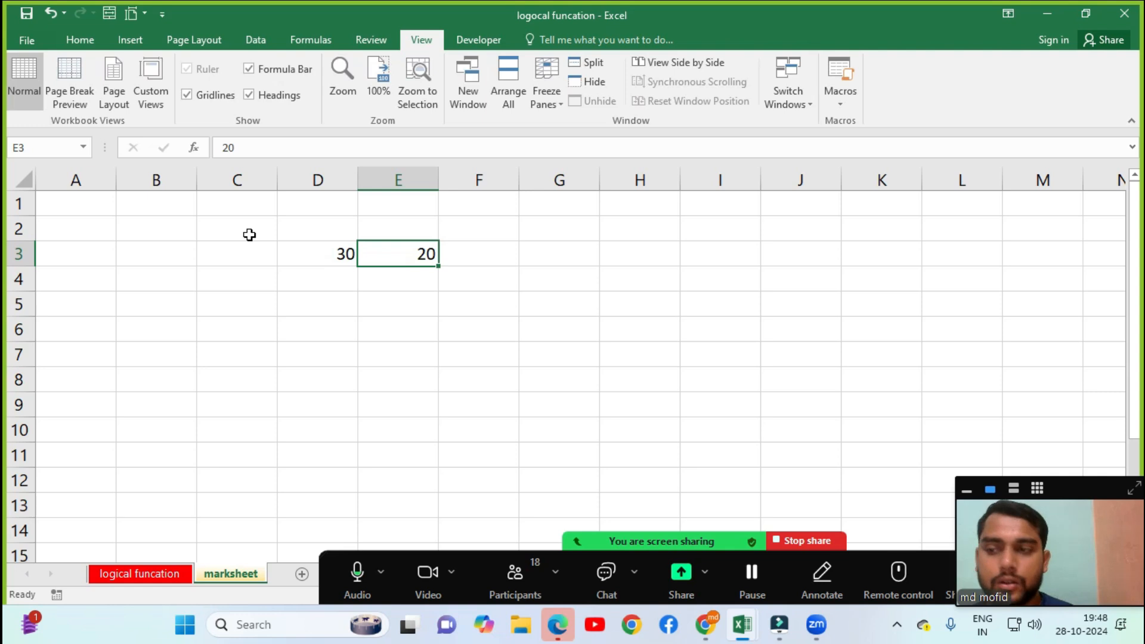
pyautogui.press('Down')
pyautogui.press('Left')
pyautogui.write('35')
pyautogui.press('Right')
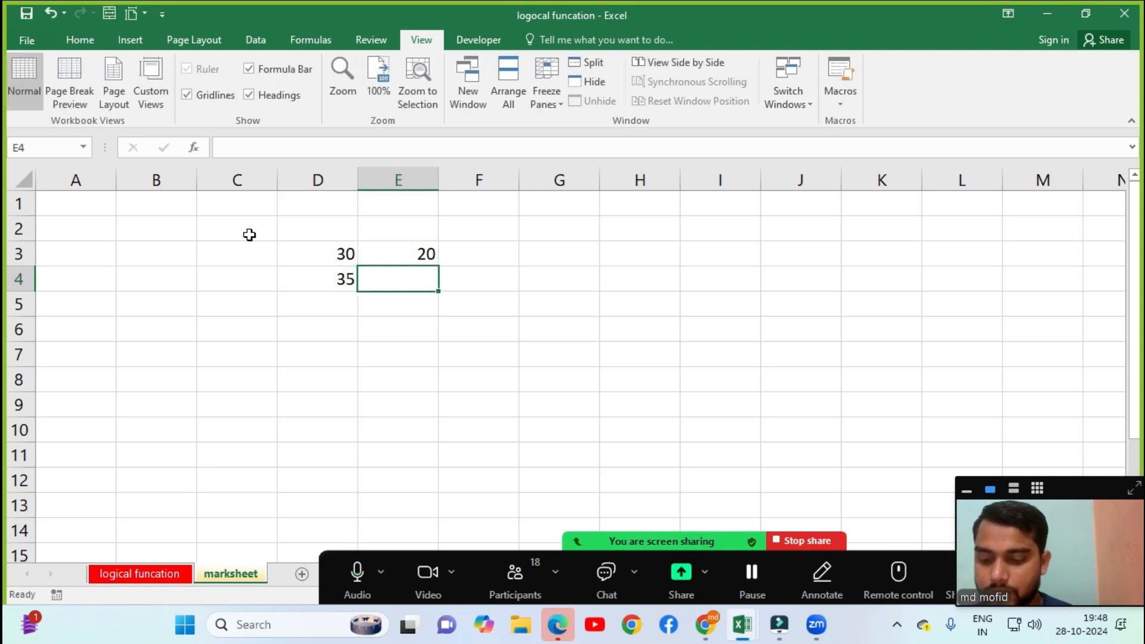
pyautogui.write('4')
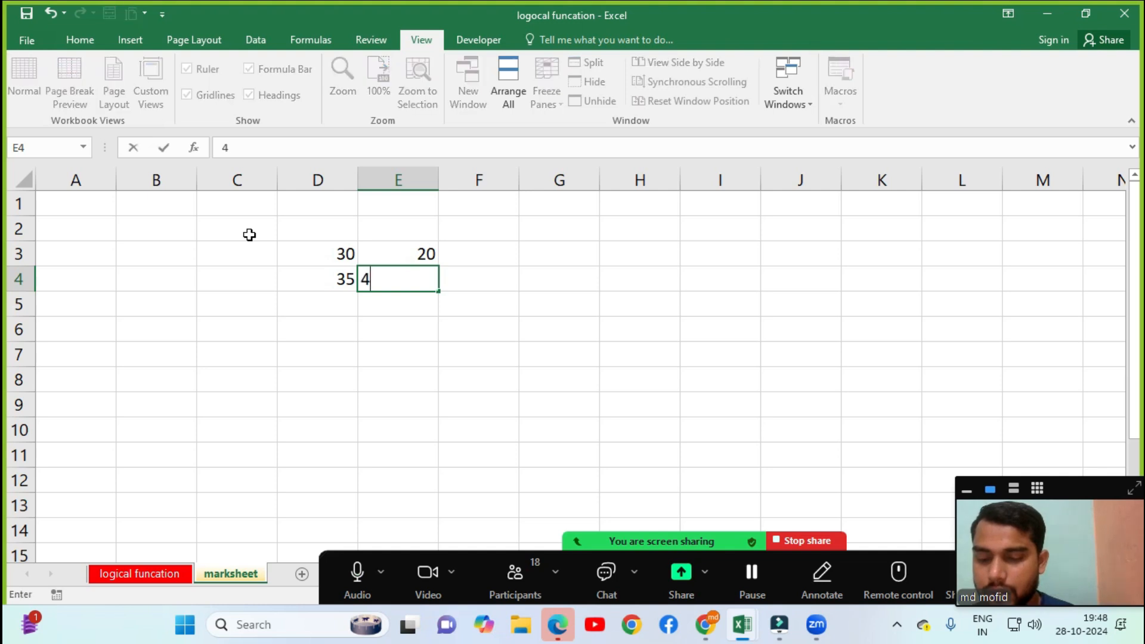
pyautogui.write('0')
pyautogui.press('Return')
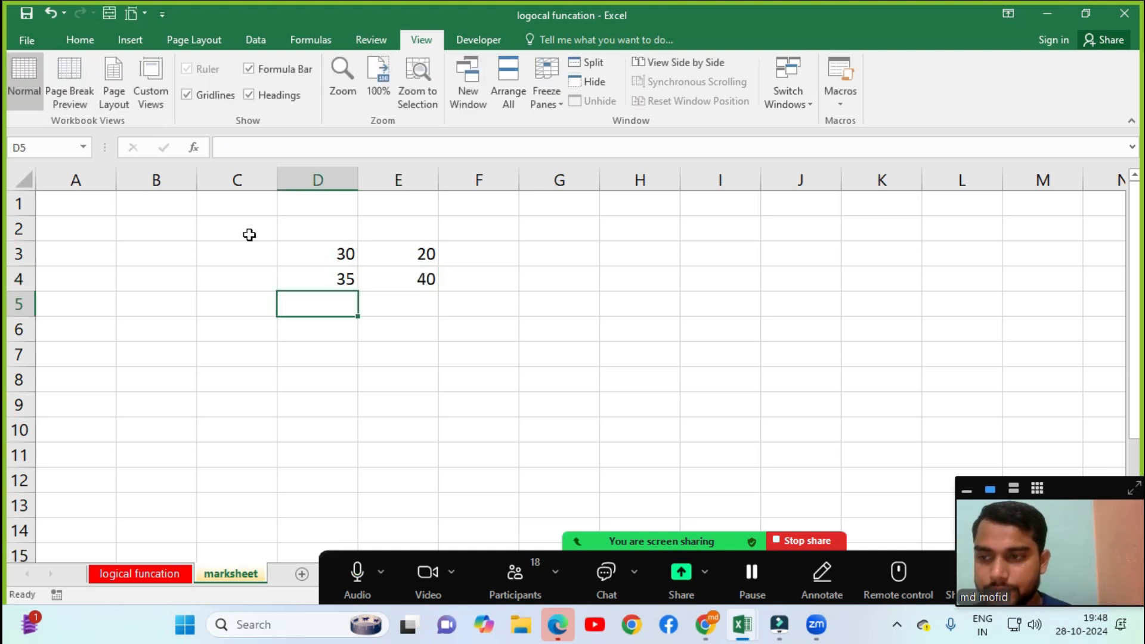
# Enter 100 and 60 in D5:E5 and correct D3 back to 10.
pyautogui.write('100')
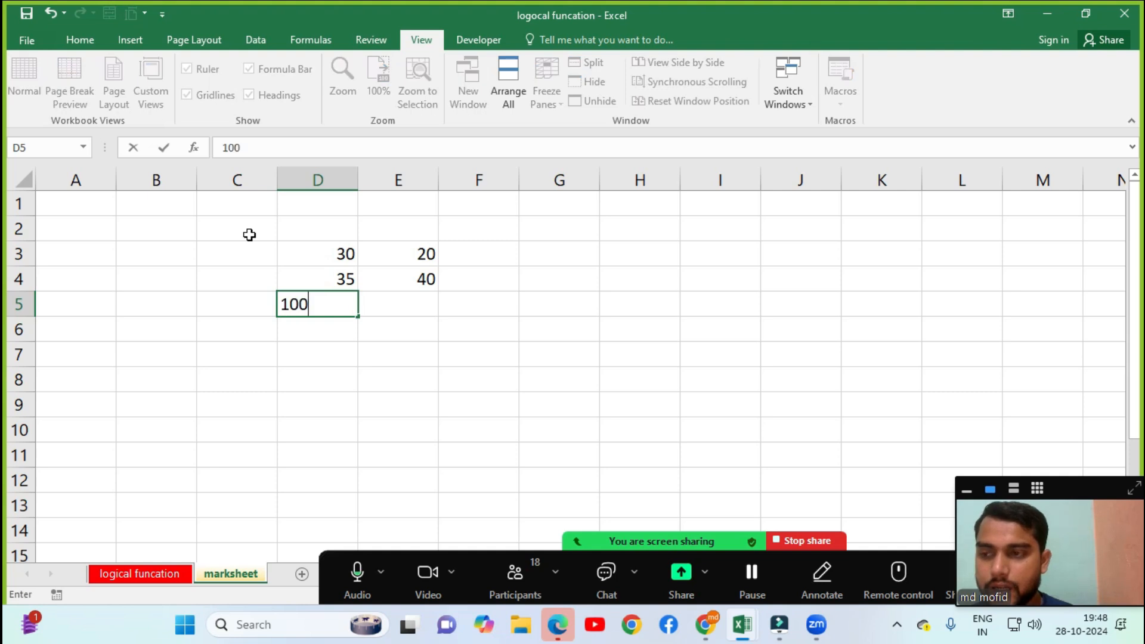
pyautogui.press('Tab')
pyautogui.write('60')
pyautogui.press('Tab')
pyautogui.press('Up')
pyautogui.press('Up')
pyautogui.press('Left')
pyautogui.press('Left')
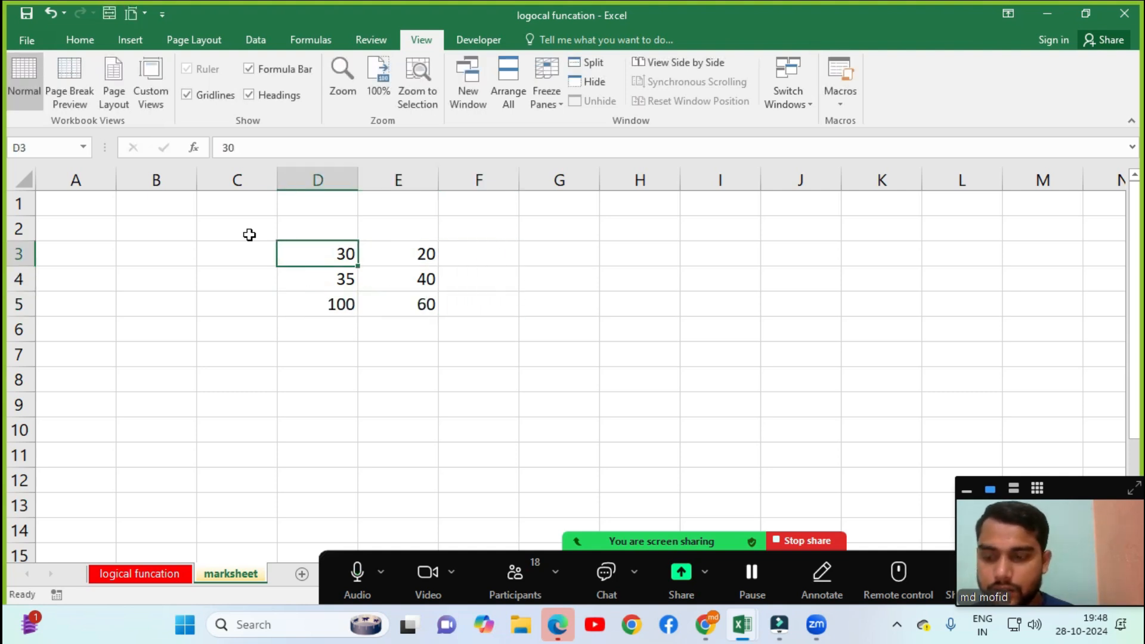
pyautogui.write('10')
pyautogui.press('Tab')
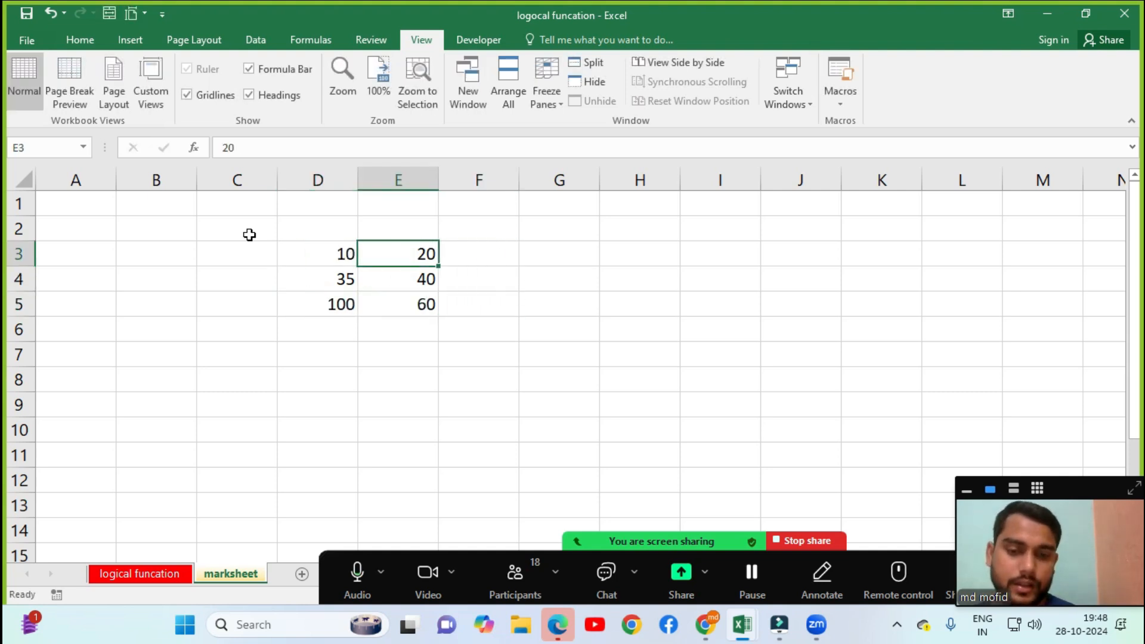
pyautogui.press('Right')
pyautogui.press('Right')
pyautogui.press('Left')
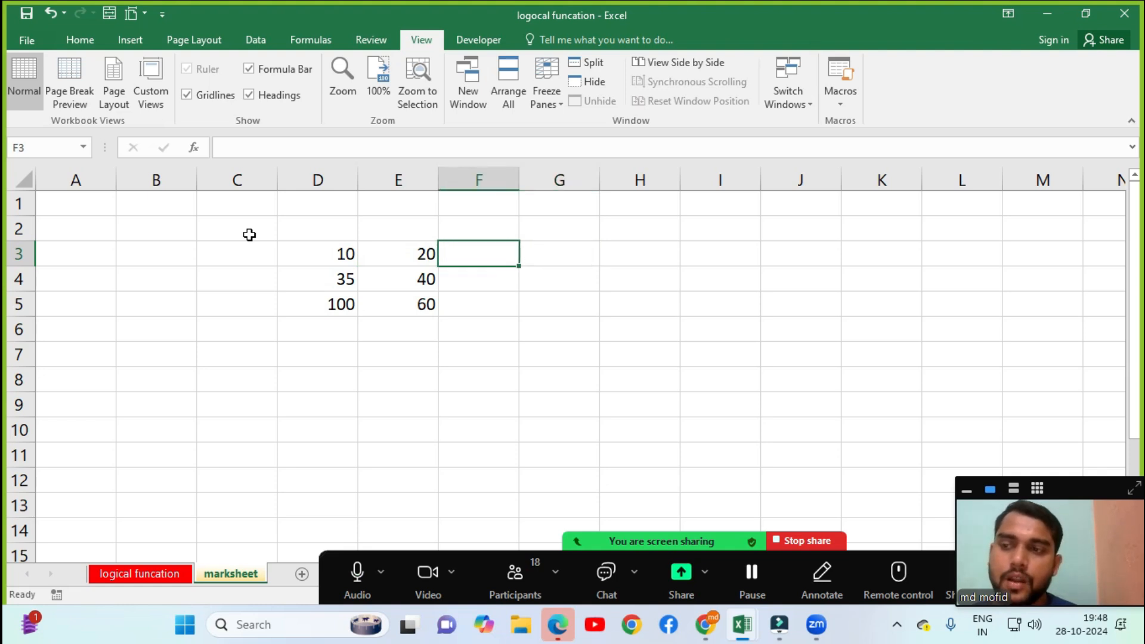
pyautogui.click(325, 258)
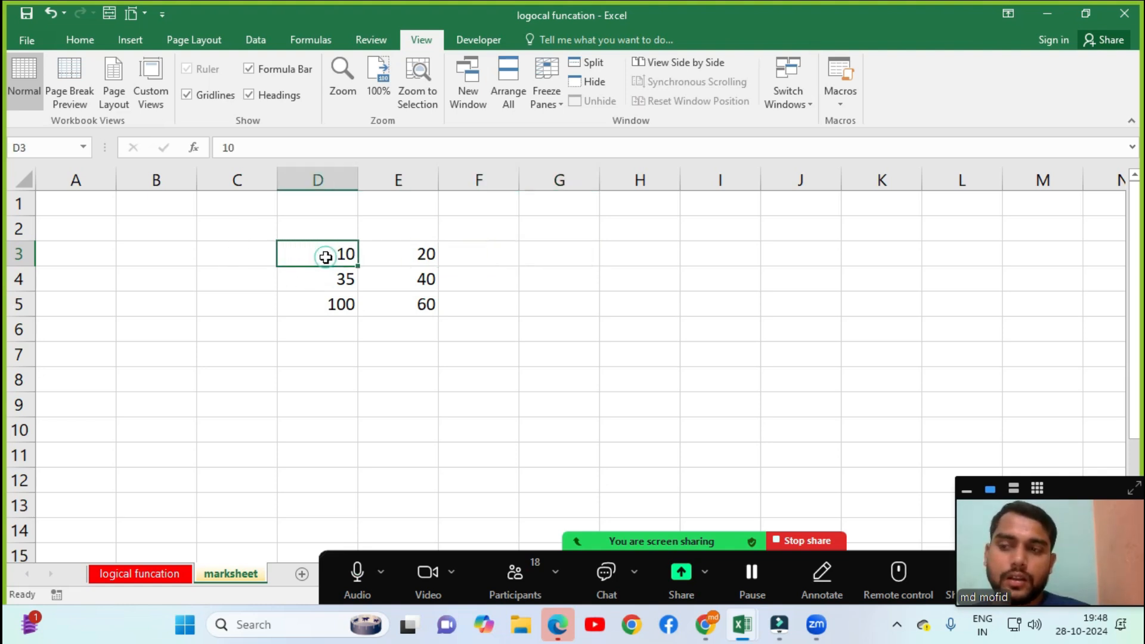
pyautogui.click(395, 257)
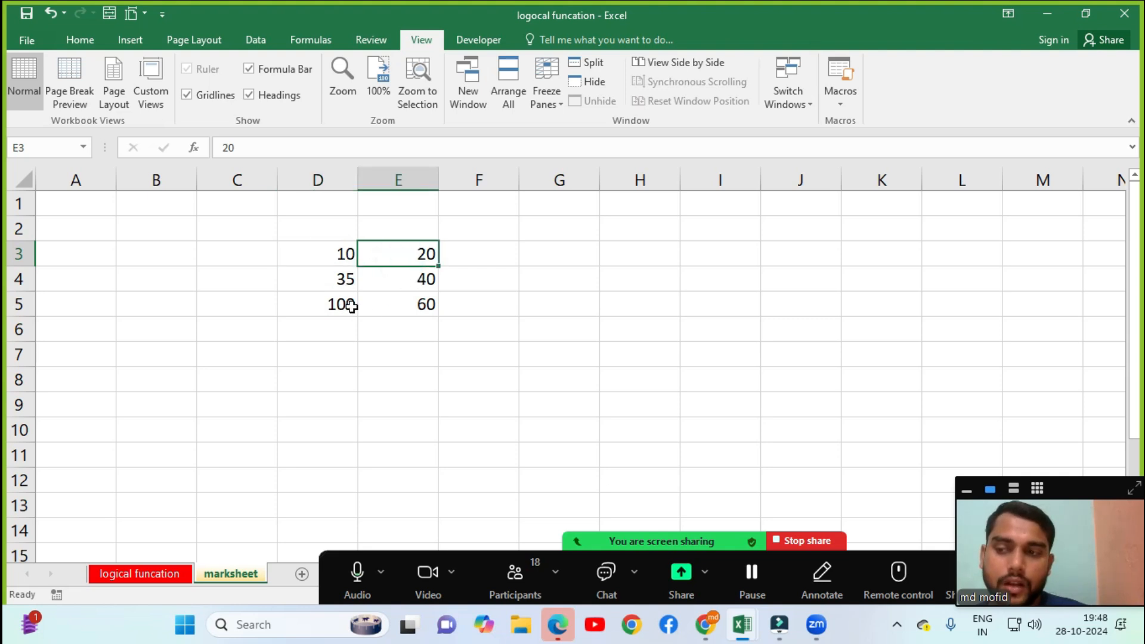
pyautogui.click(393, 308)
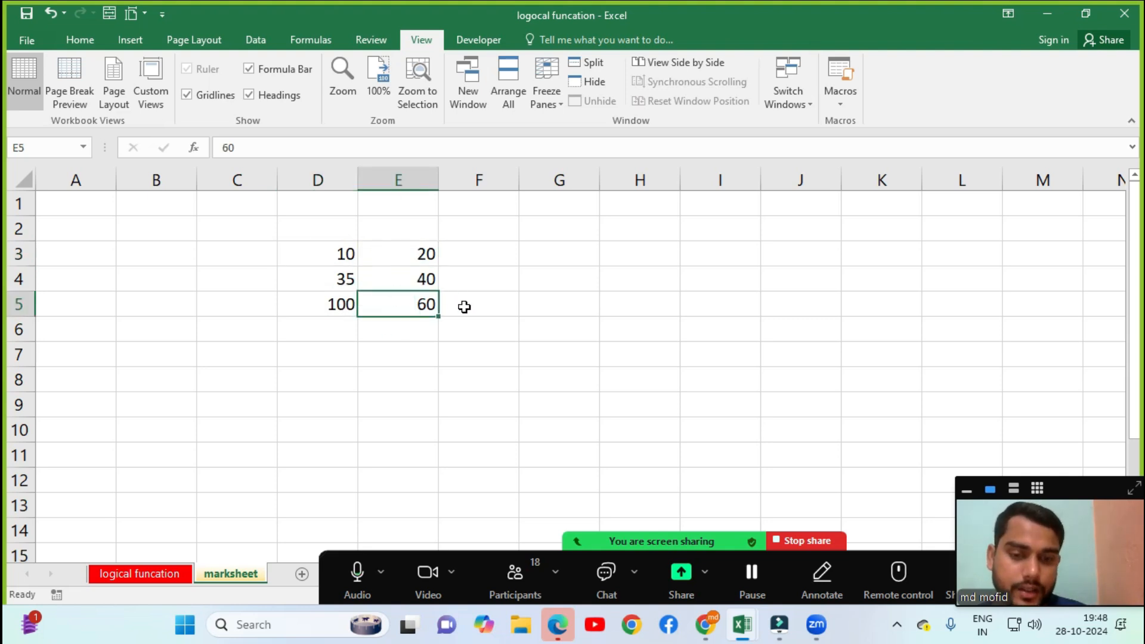
pyautogui.click(139, 574)
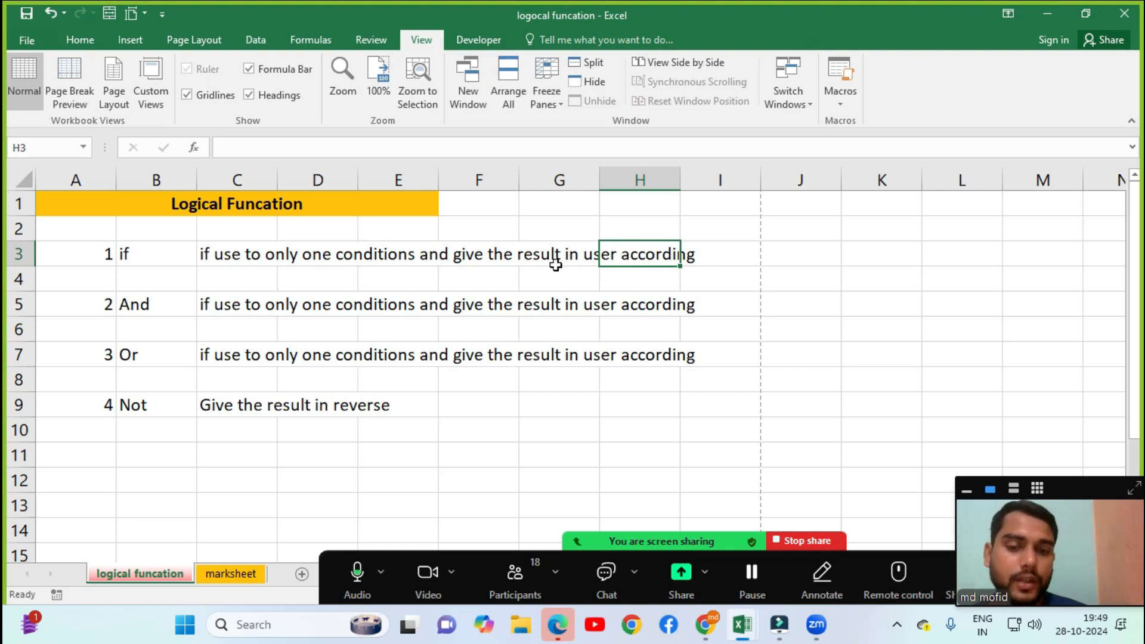
pyautogui.click(230, 573)
pyautogui.click(466, 249)
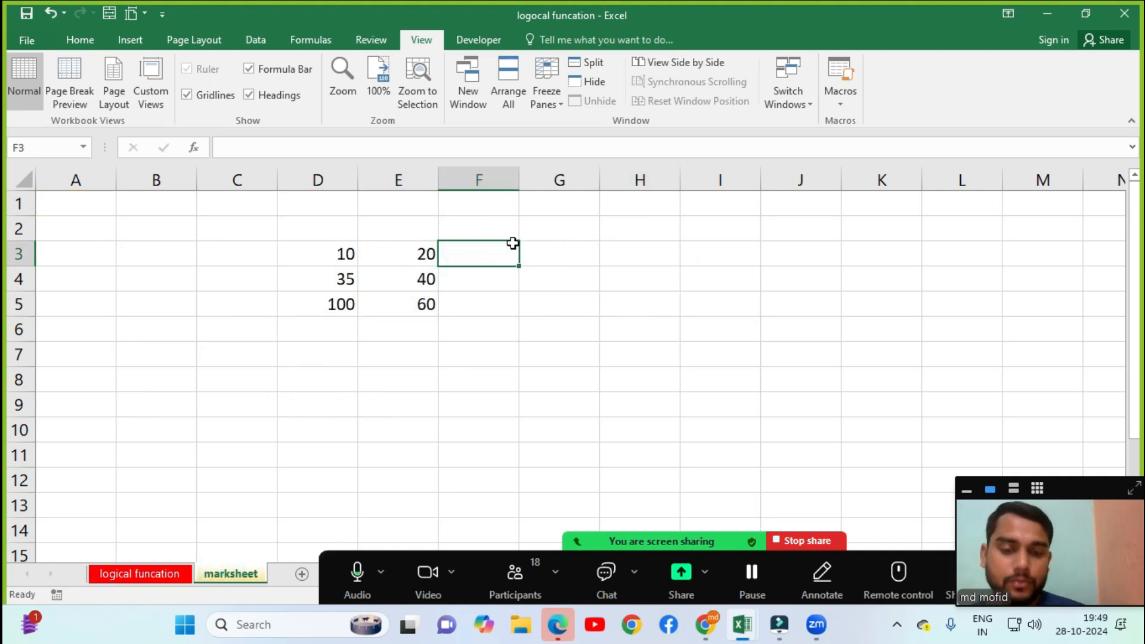
# Start an IF formula in F3 that tests D3>E3.
pyautogui.write('=if')
pyautogui.press('Tab')
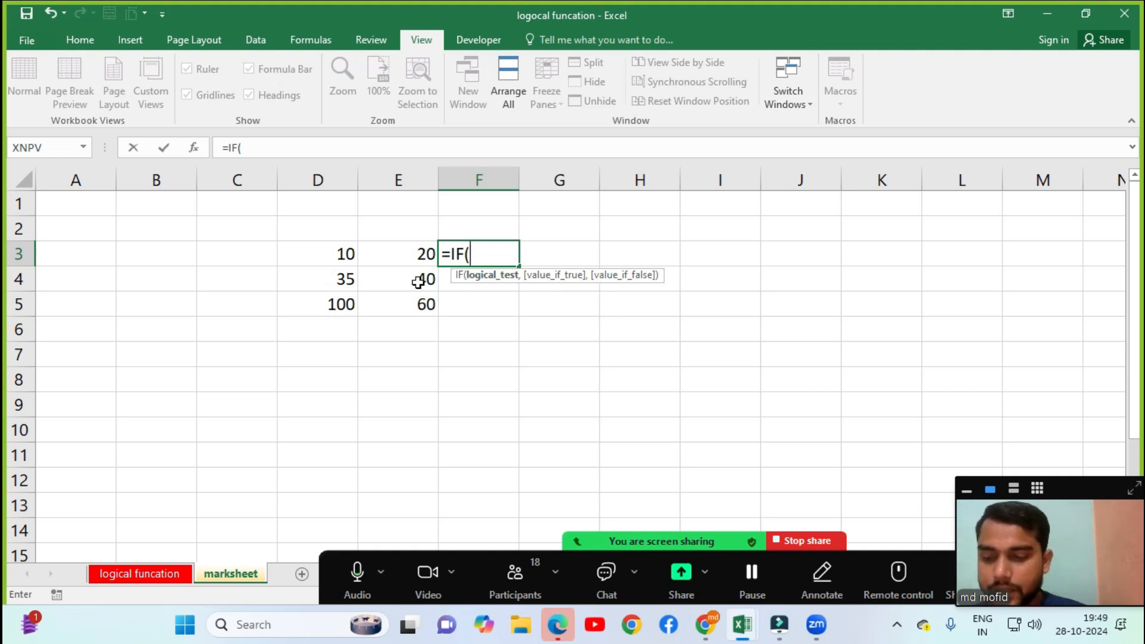
pyautogui.click(329, 258)
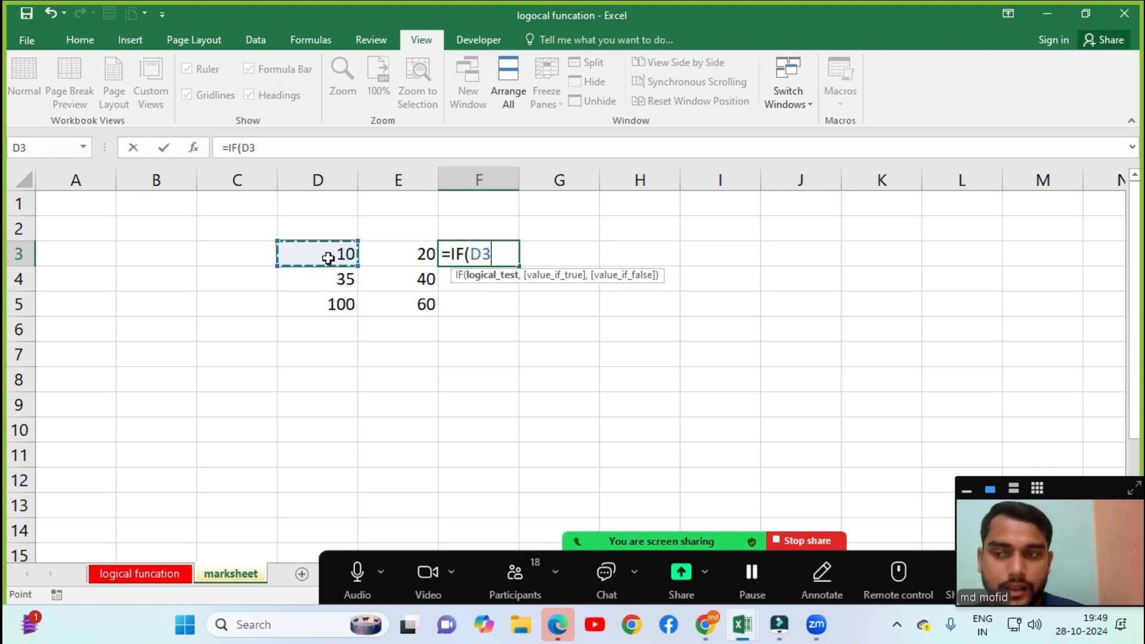
pyautogui.write('>')
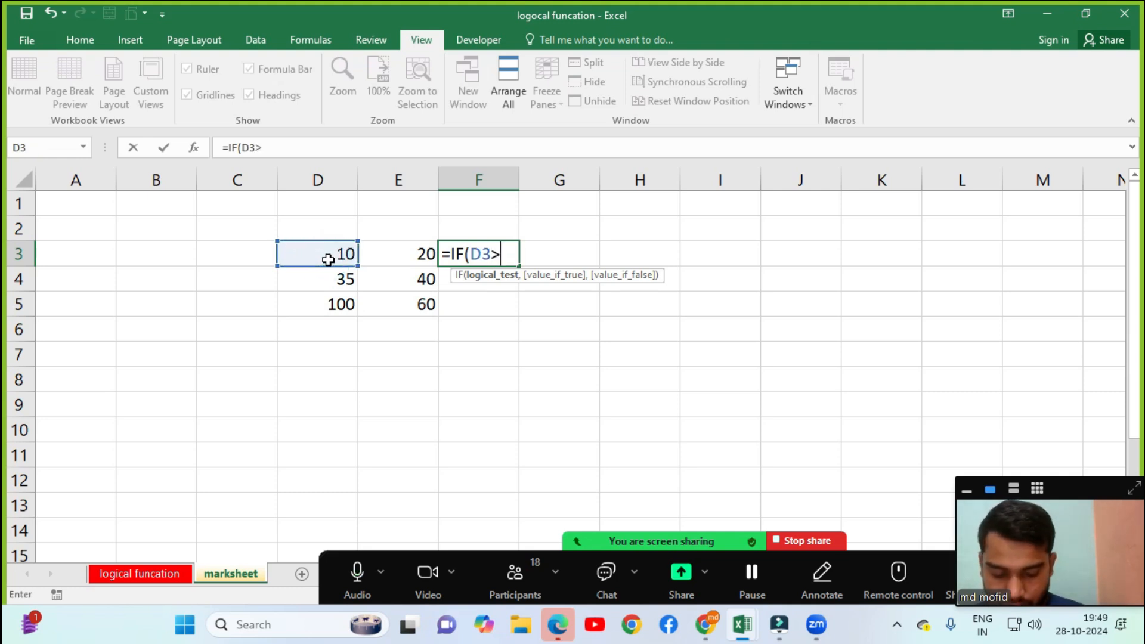
pyautogui.click(399, 255)
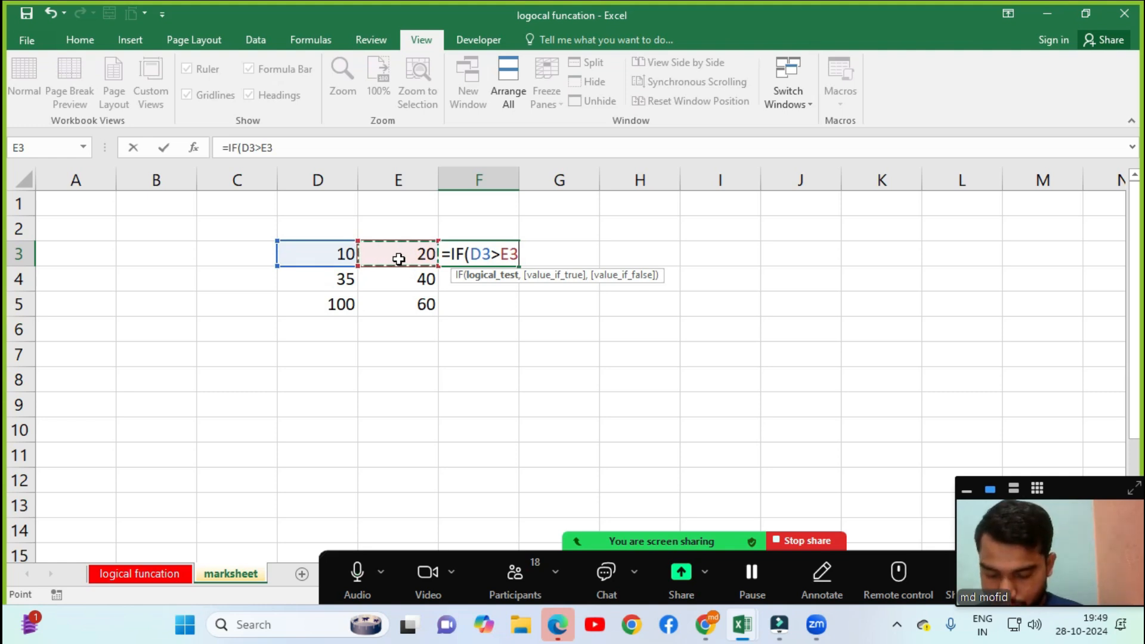
# Add the comparisons D4>E4 and D5>E5 to the F3 formula.
pyautogui.write(',')
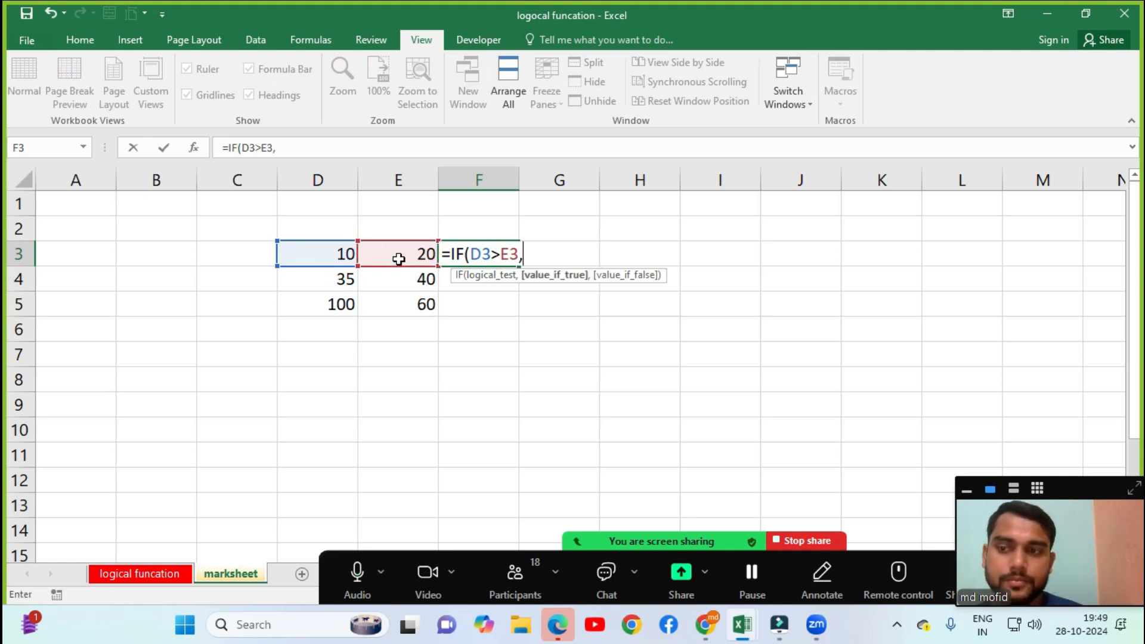
pyautogui.click(346, 281)
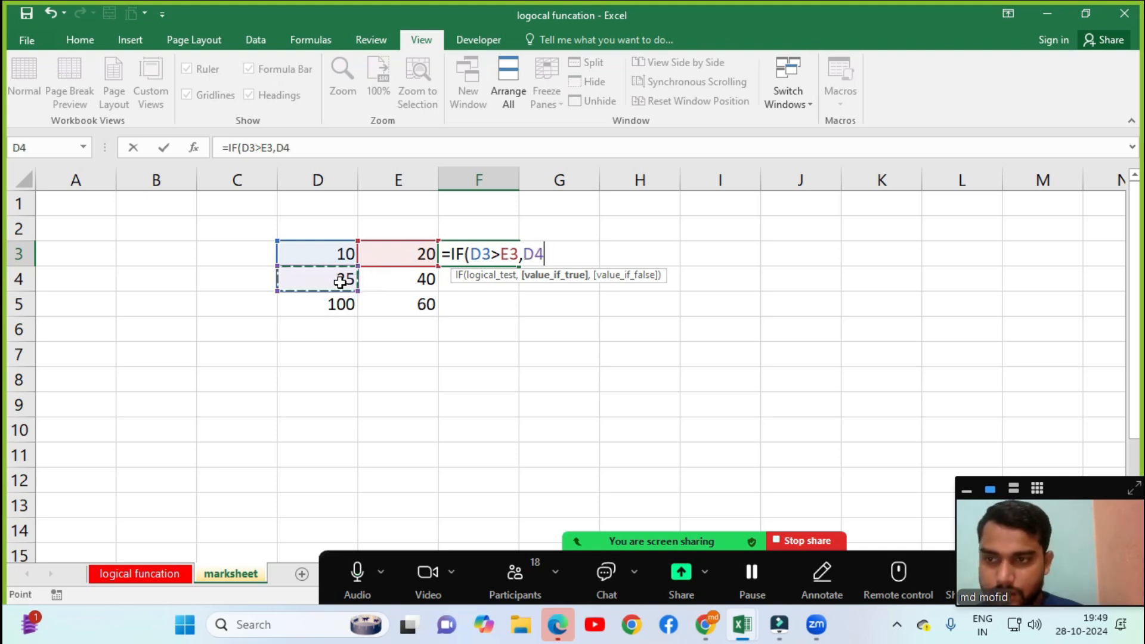
pyautogui.write('>')
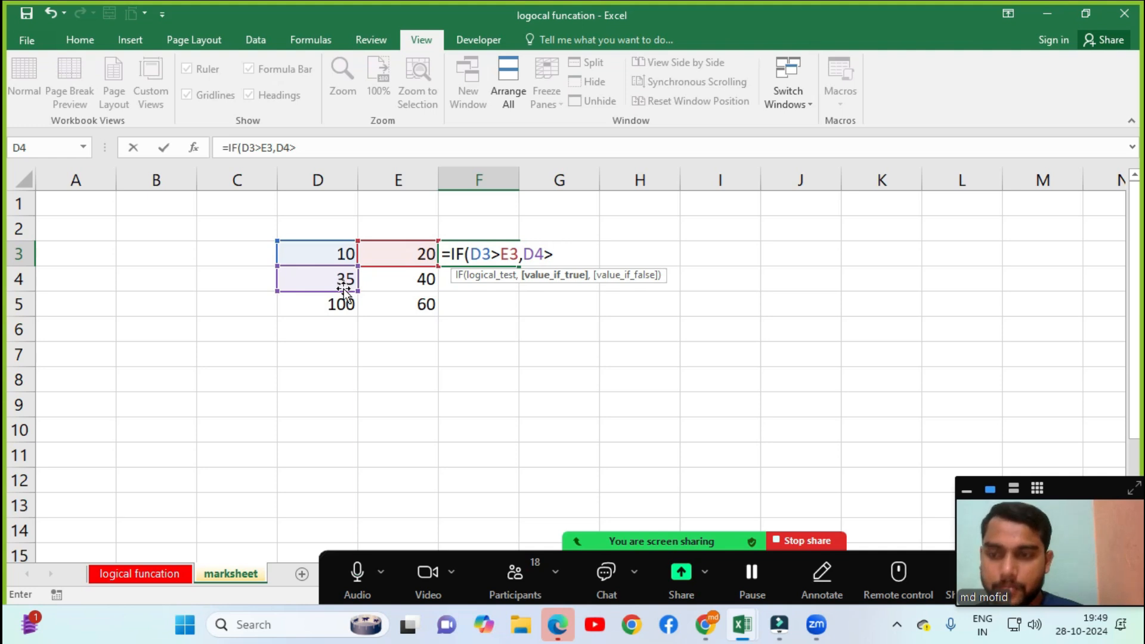
pyautogui.click(399, 277)
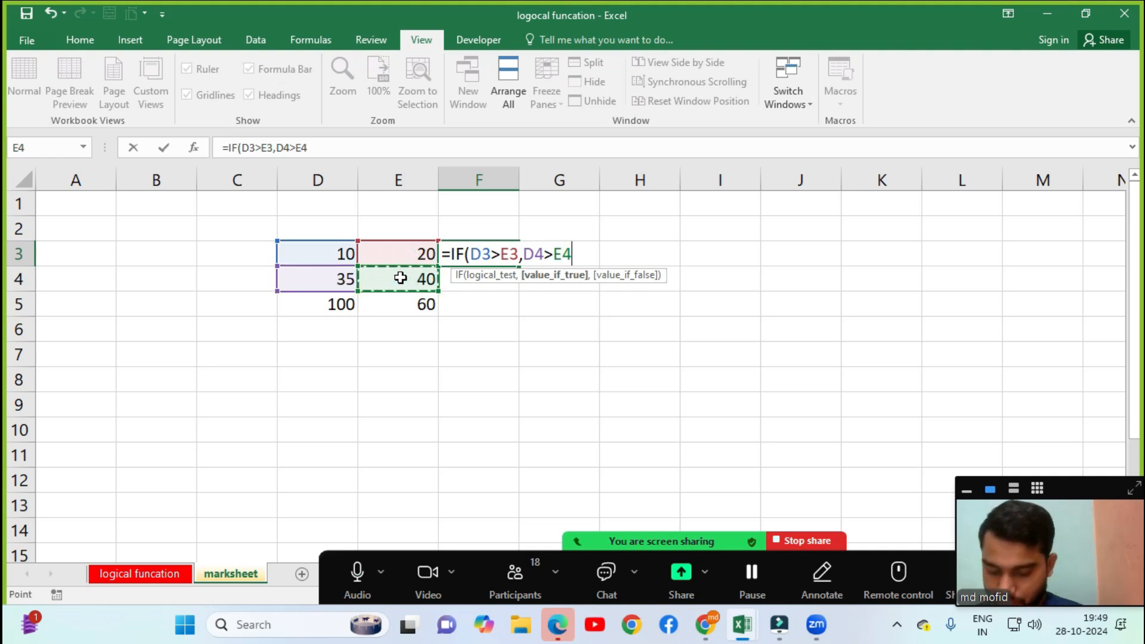
pyautogui.write(',')
pyautogui.click(351, 303)
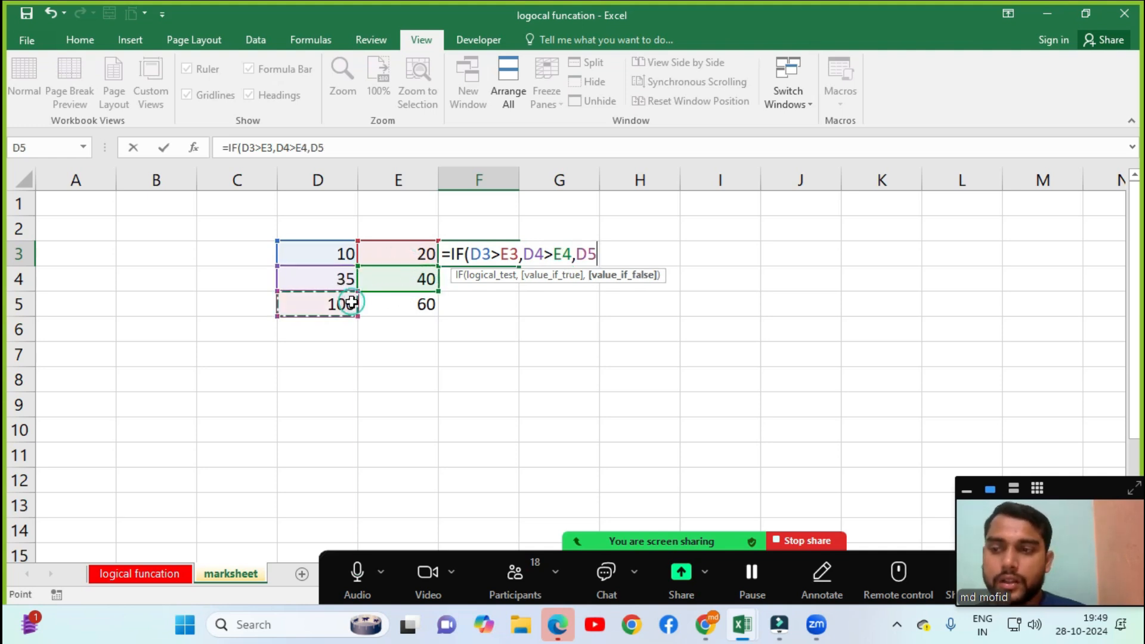
pyautogui.write('>')
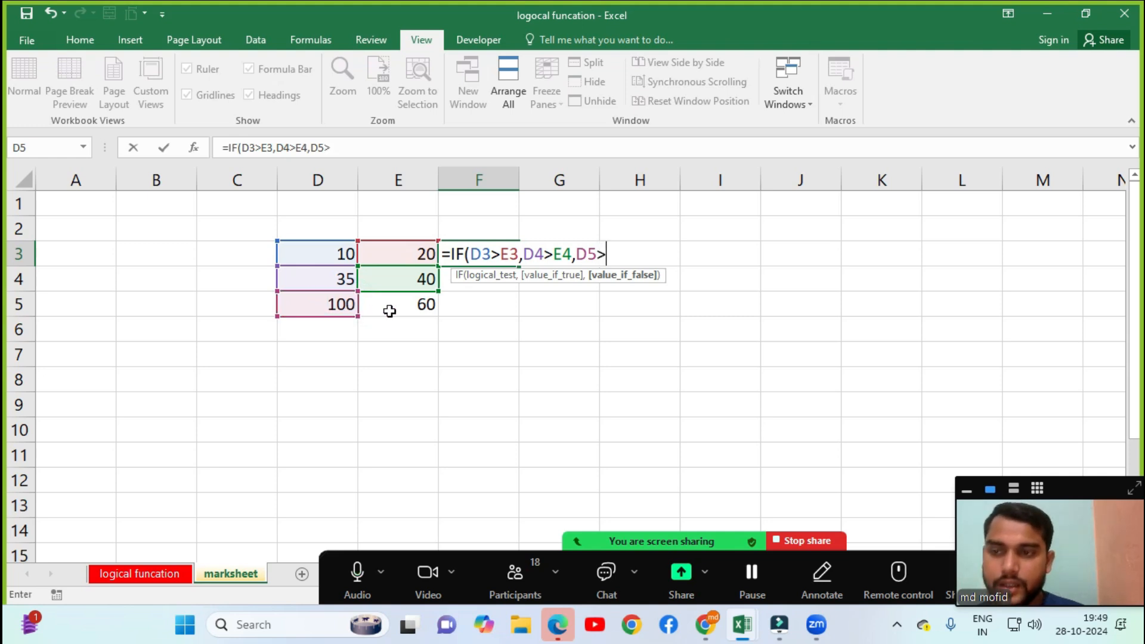
pyautogui.click(401, 309)
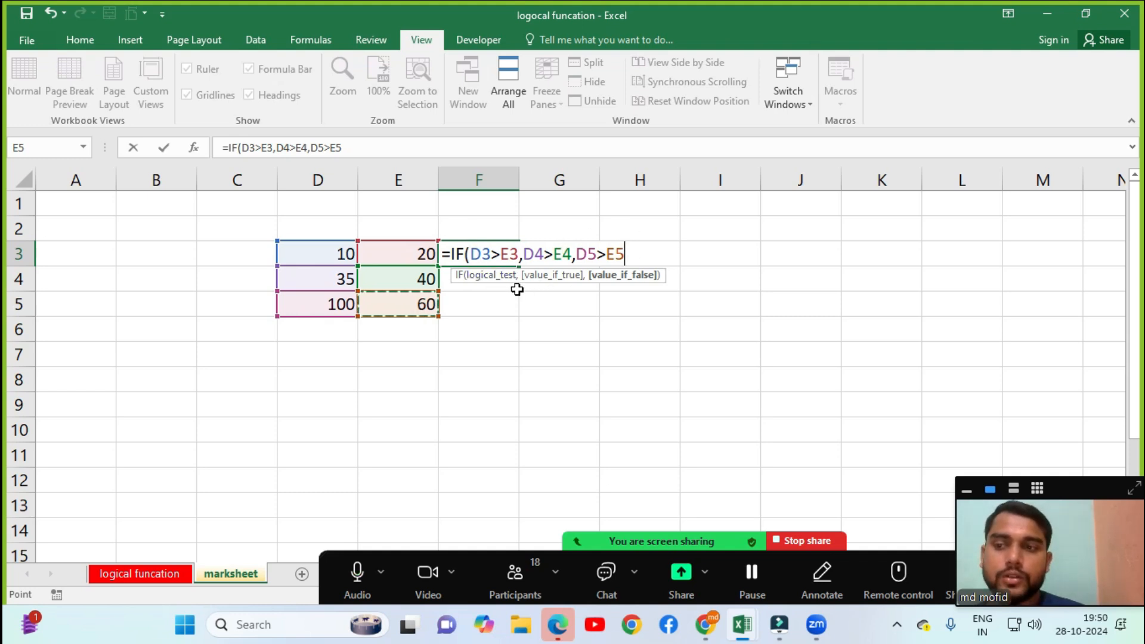
# Append the result texts "true" and "false" and a closing bracket to the F3 formula.
pyautogui.write(',')
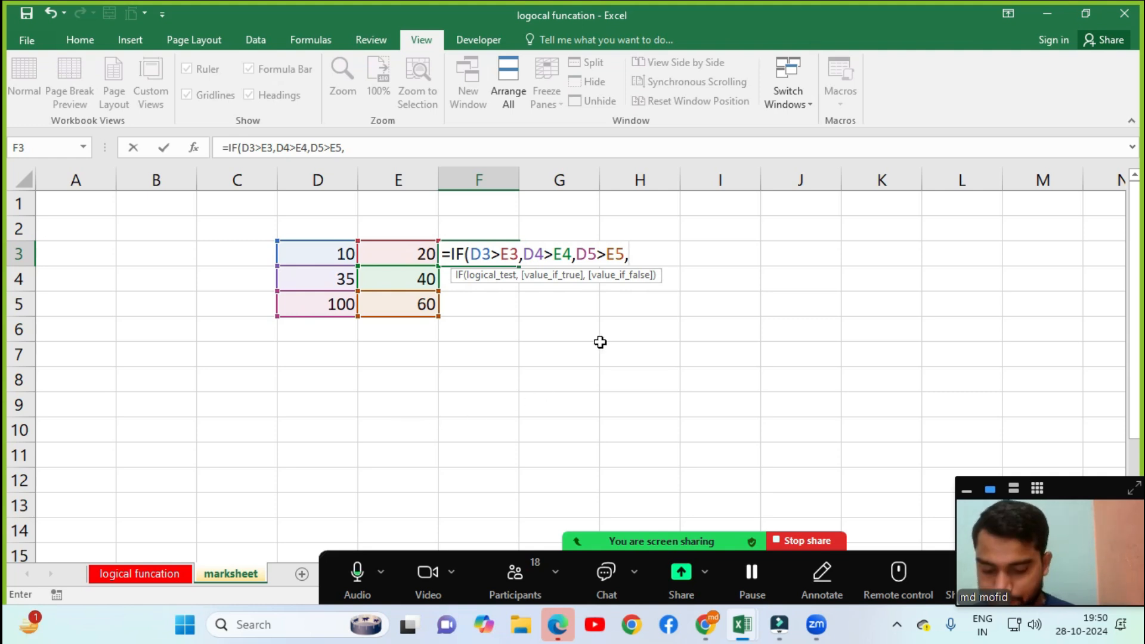
pyautogui.write('"true')
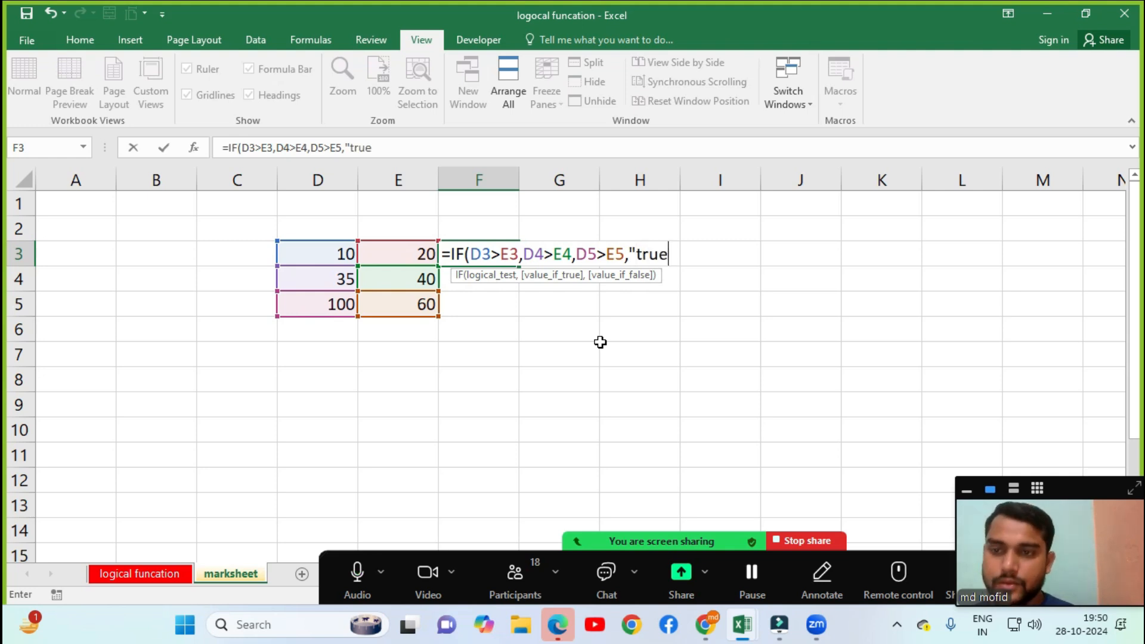
pyautogui.write('",')
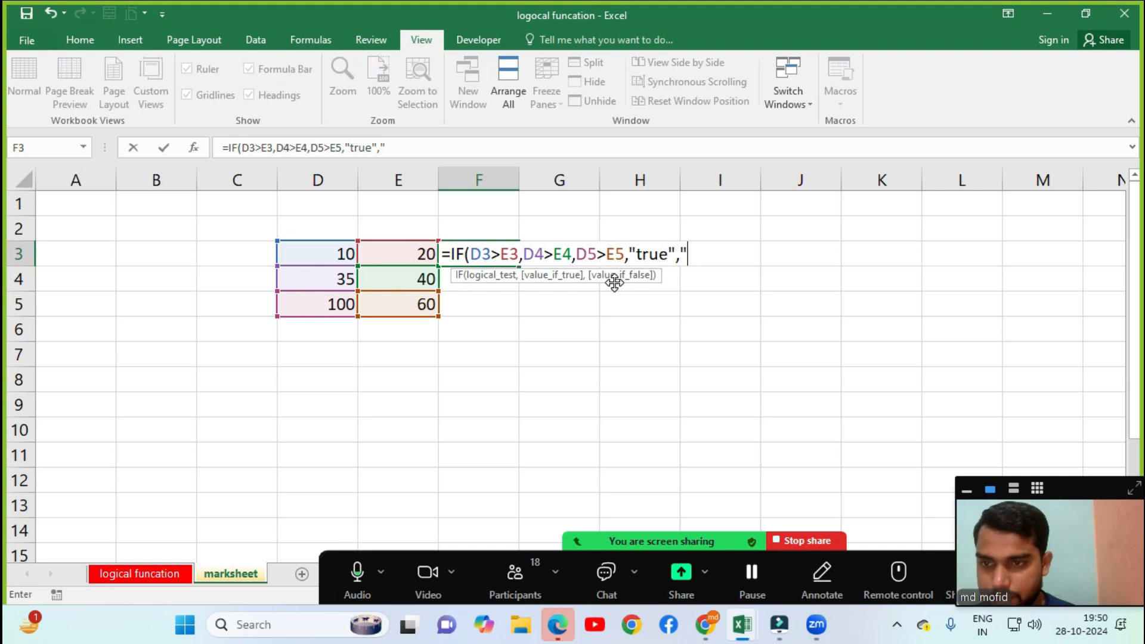
pyautogui.write('false"')
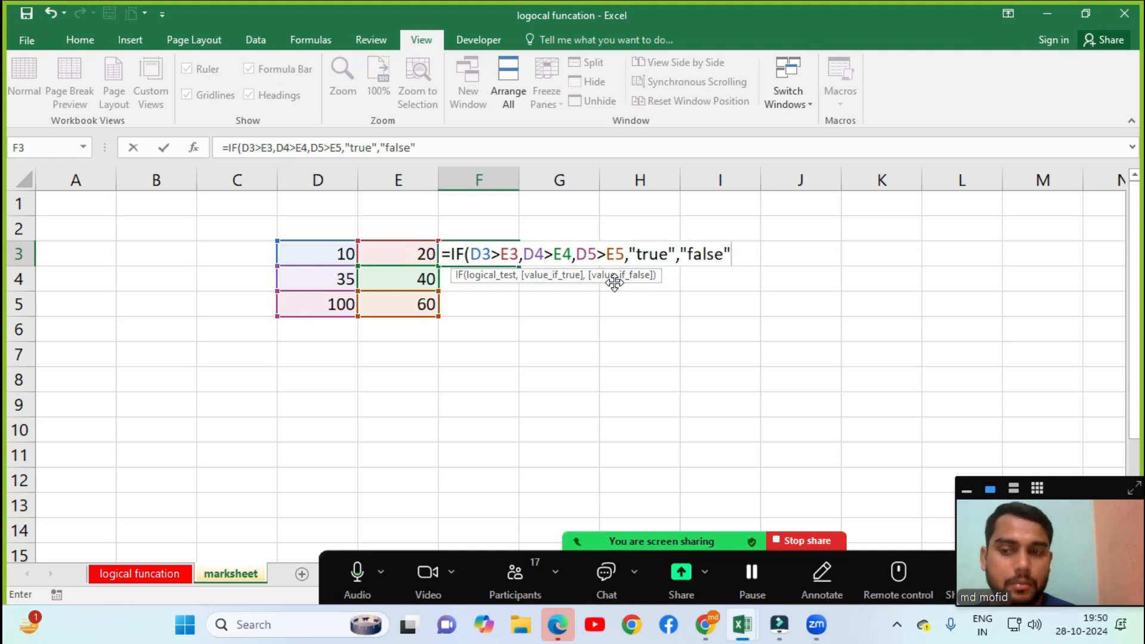
pyautogui.write(')')
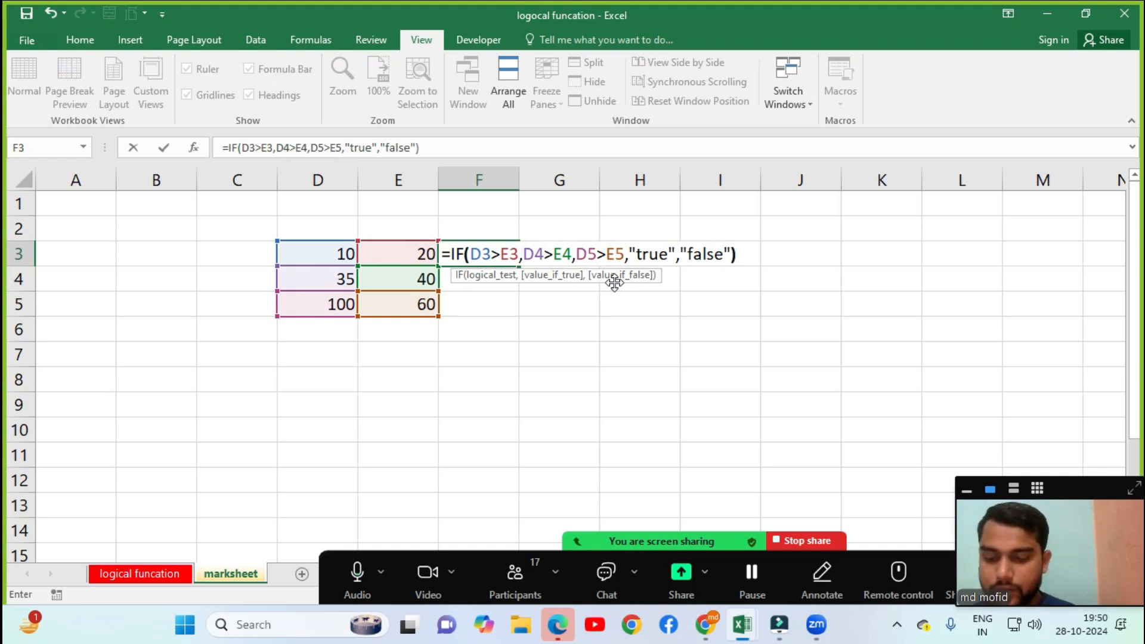
# After the too-many-arguments error, drop "true","false" and commit =IF(D3>E3,D4>E4,D5>E5), showing TRUE.
pyautogui.press('Return')
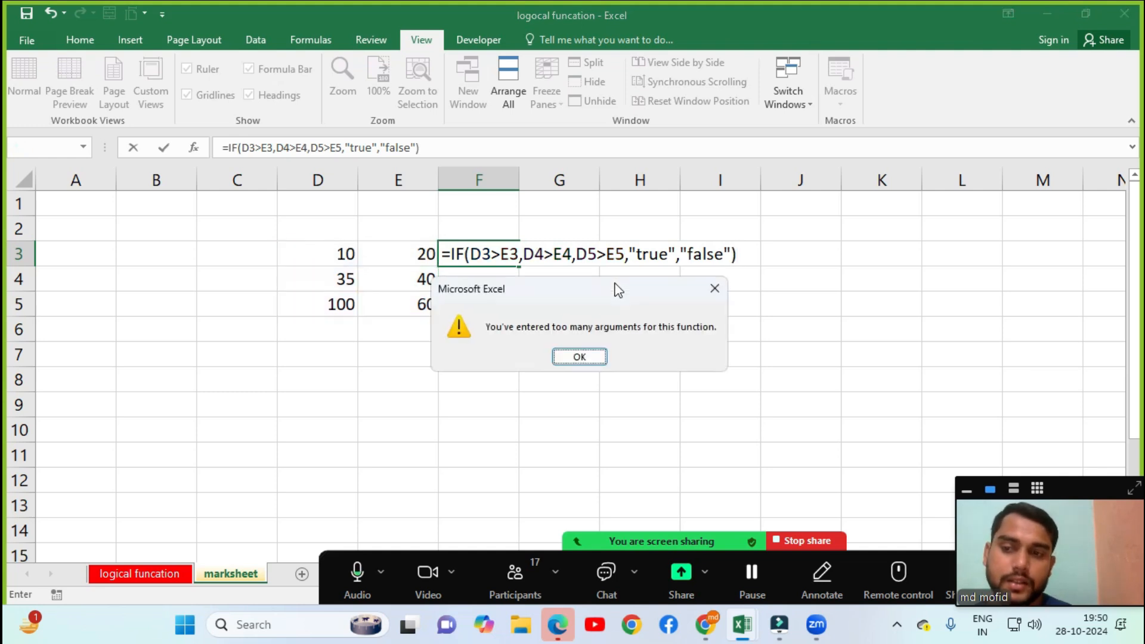
pyautogui.press('Return')
pyautogui.press('Right')
pyautogui.press('Right')
pyautogui.press('Right')
pyautogui.press('Right')
pyautogui.press('Right')
pyautogui.press('Right')
pyautogui.press('Right')
pyautogui.press('Right')
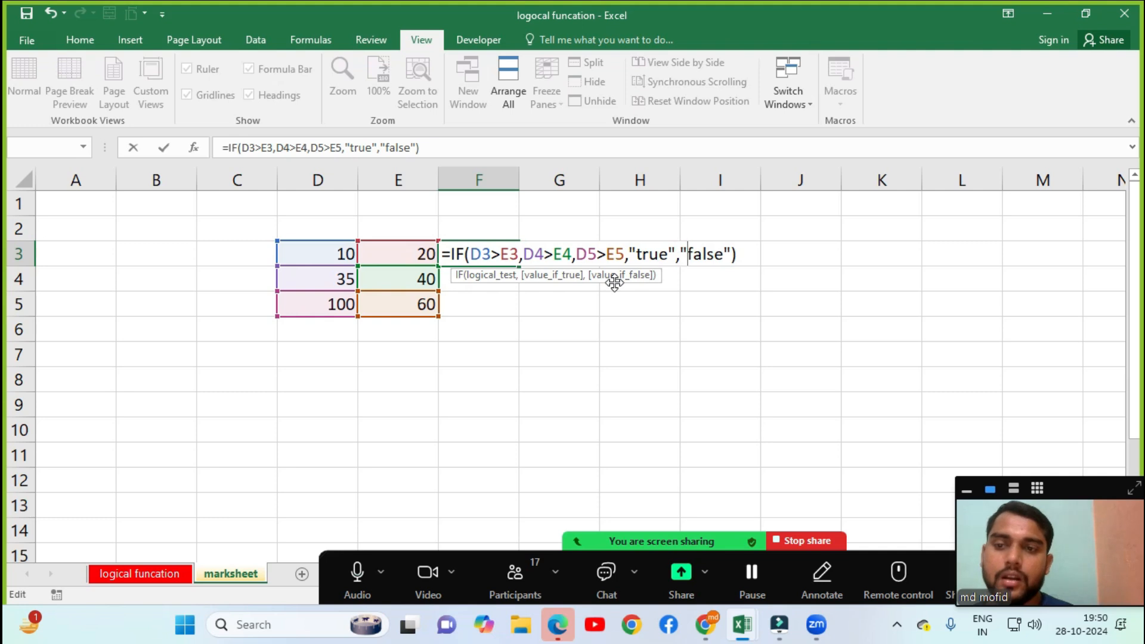
pyautogui.press('BackSpace')
pyautogui.press('BackSpace')
pyautogui.press('BackSpace')
pyautogui.press('BackSpace')
pyautogui.press('BackSpace')
pyautogui.press('BackSpace')
pyautogui.press('BackSpace')
pyautogui.press('BackSpace')
pyautogui.press('BackSpace')
pyautogui.press('BackSpace')
pyautogui.press('BackSpace')
pyautogui.press('BackSpace')
pyautogui.press('BackSpace')
pyautogui.press('BackSpace')
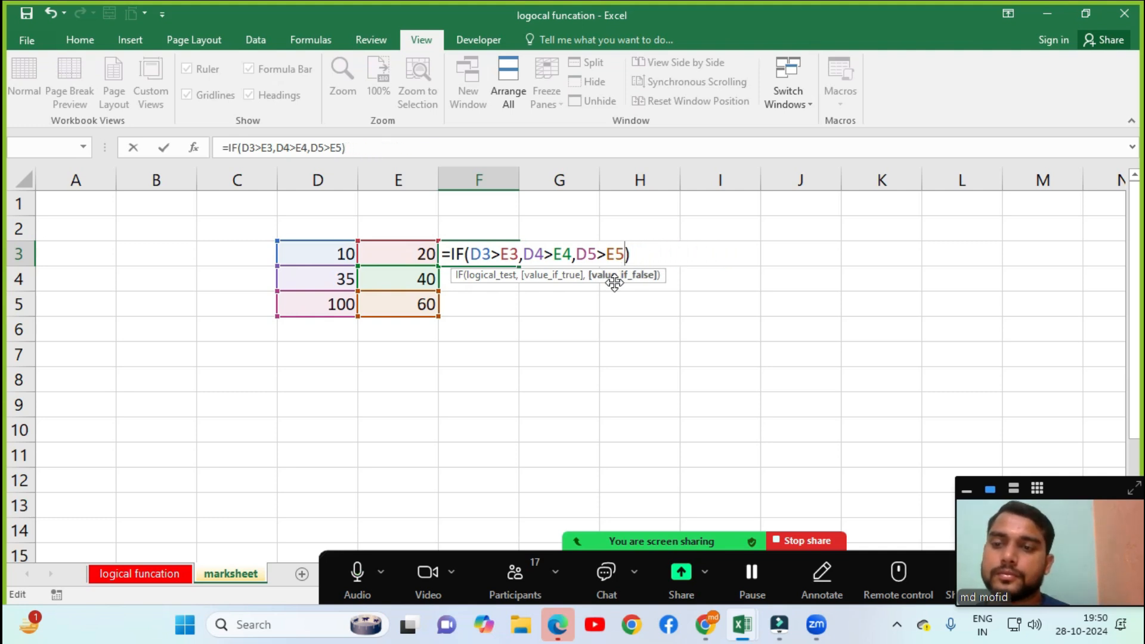
pyautogui.press('Return')
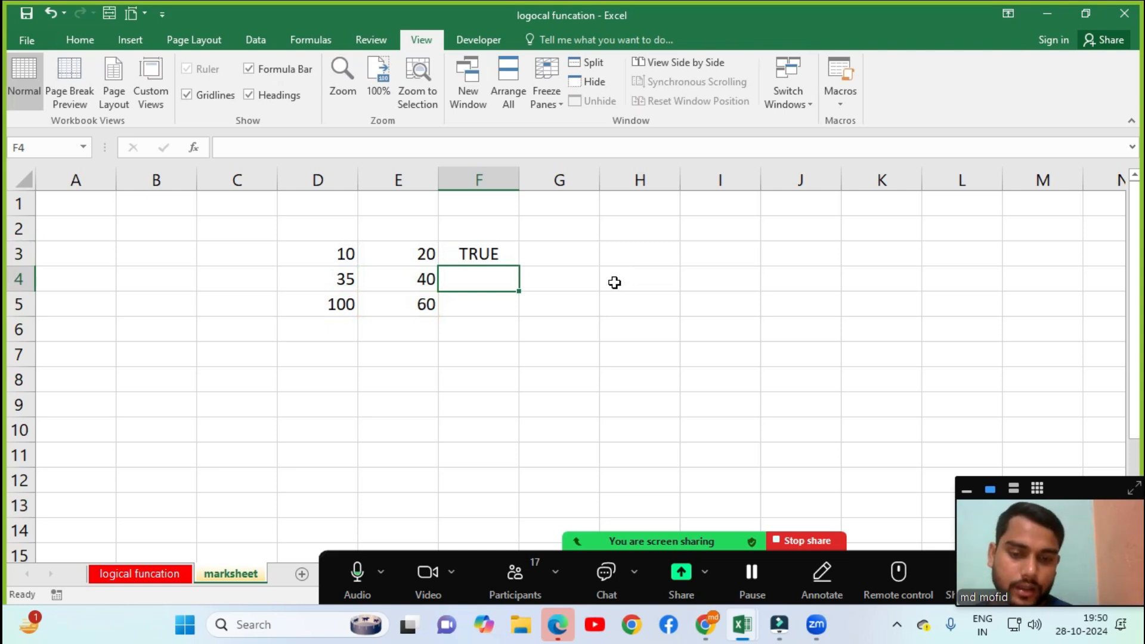
pyautogui.press('Up')
pyautogui.press('F2')
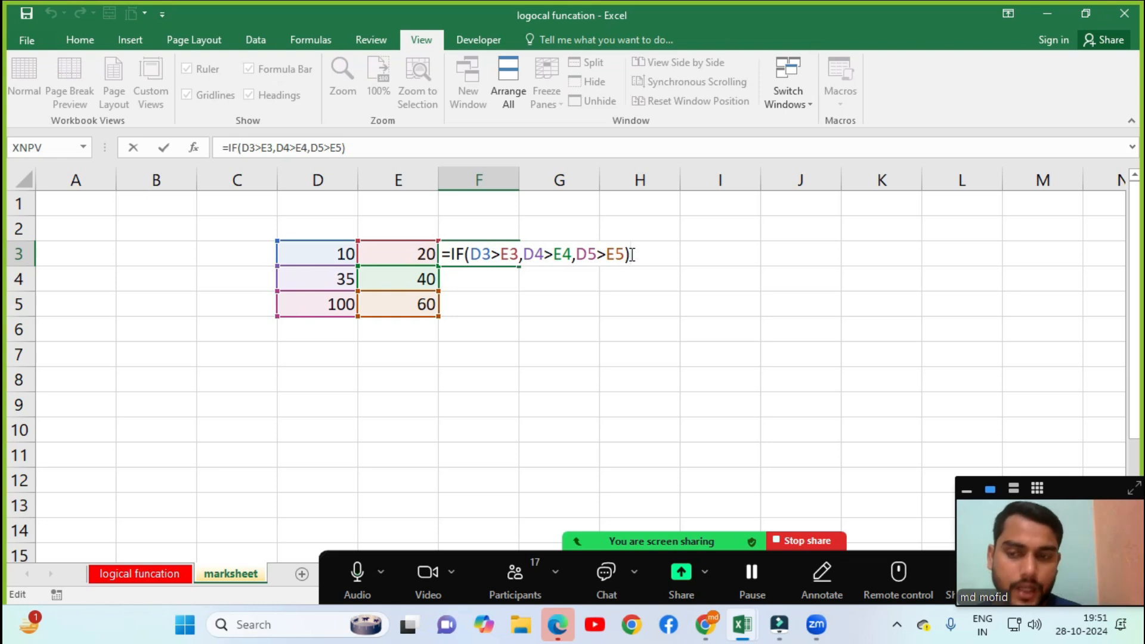
pyautogui.press('Return')
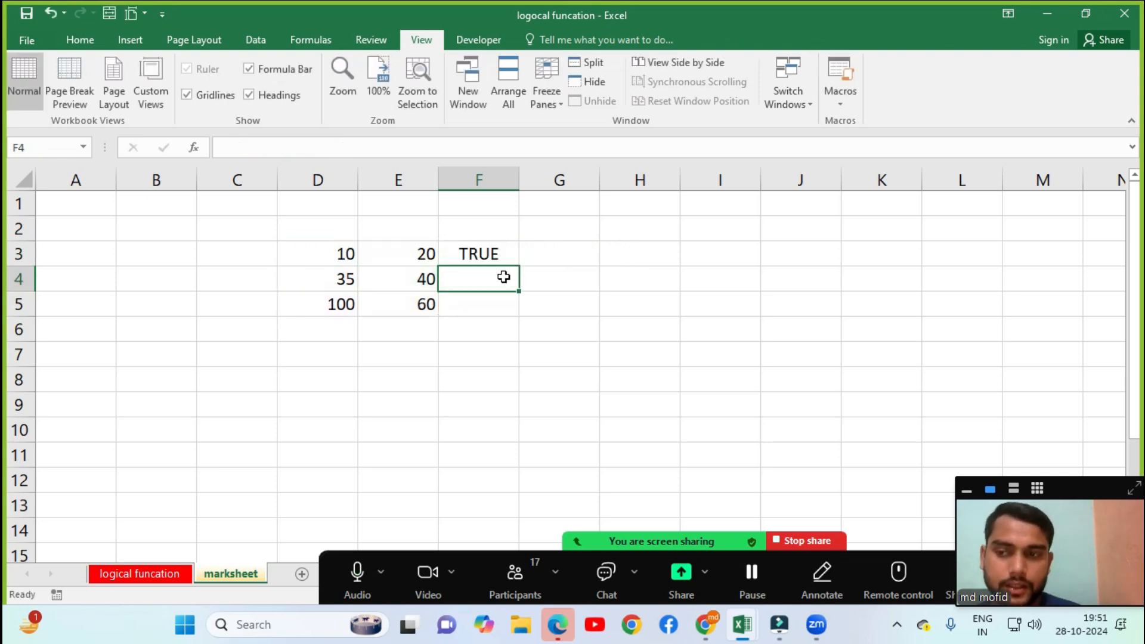
pyautogui.click(499, 255)
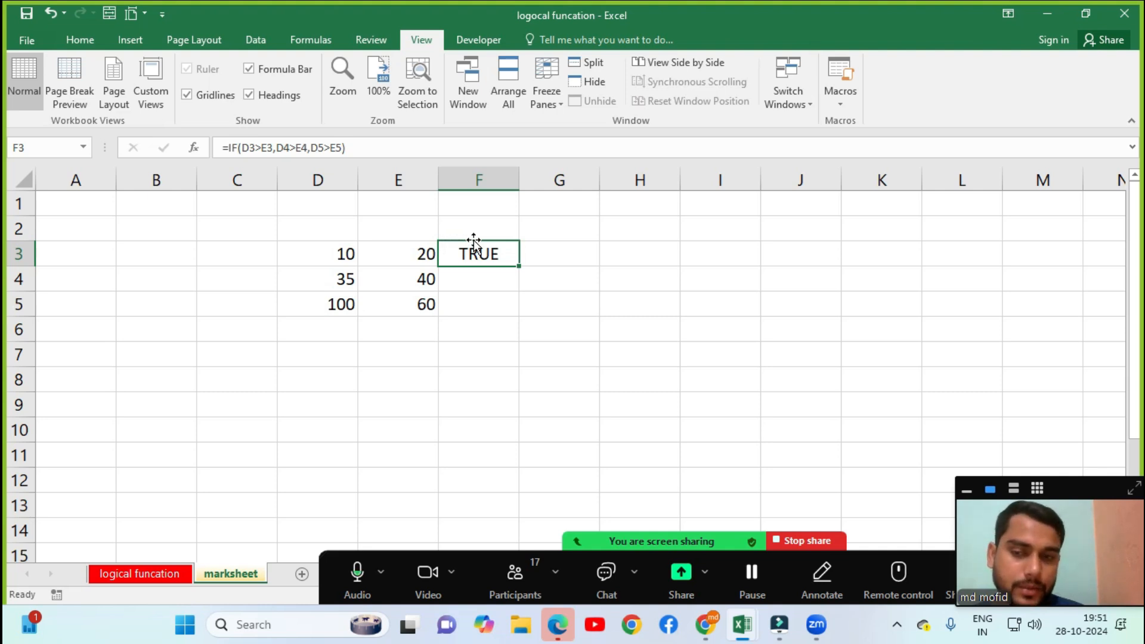
pyautogui.click(116, 574)
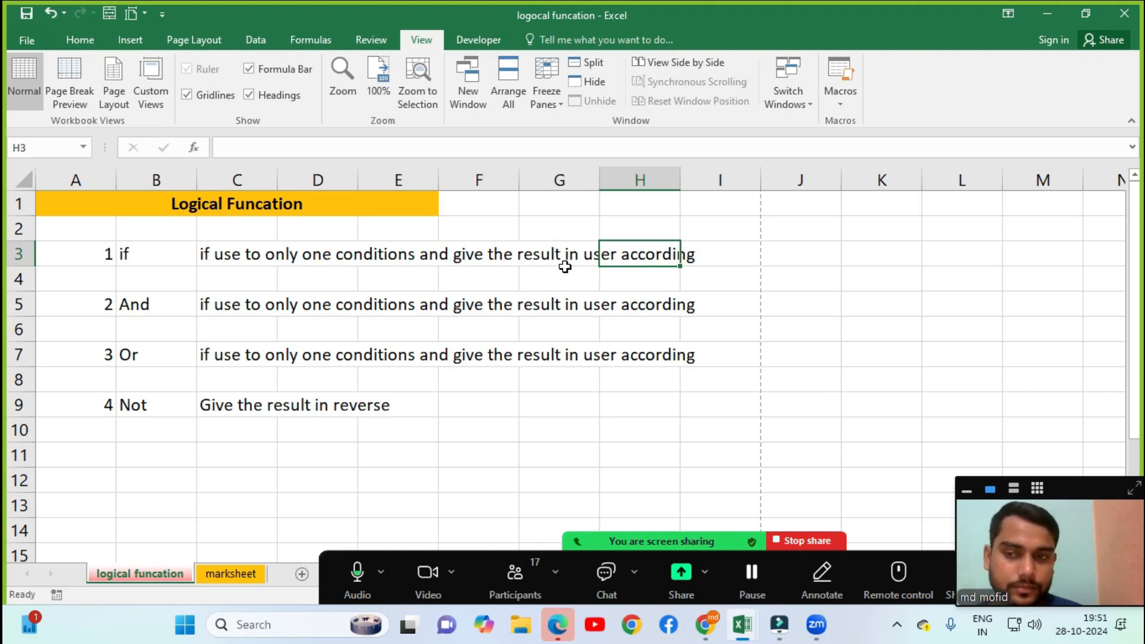
pyautogui.click(230, 574)
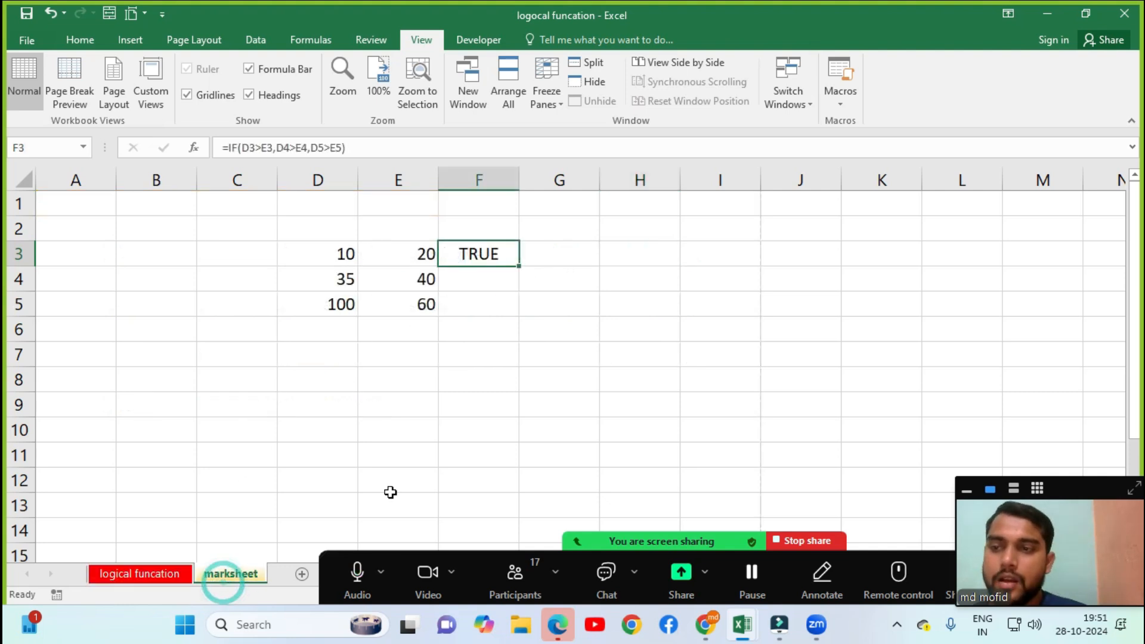
pyautogui.click(337, 251)
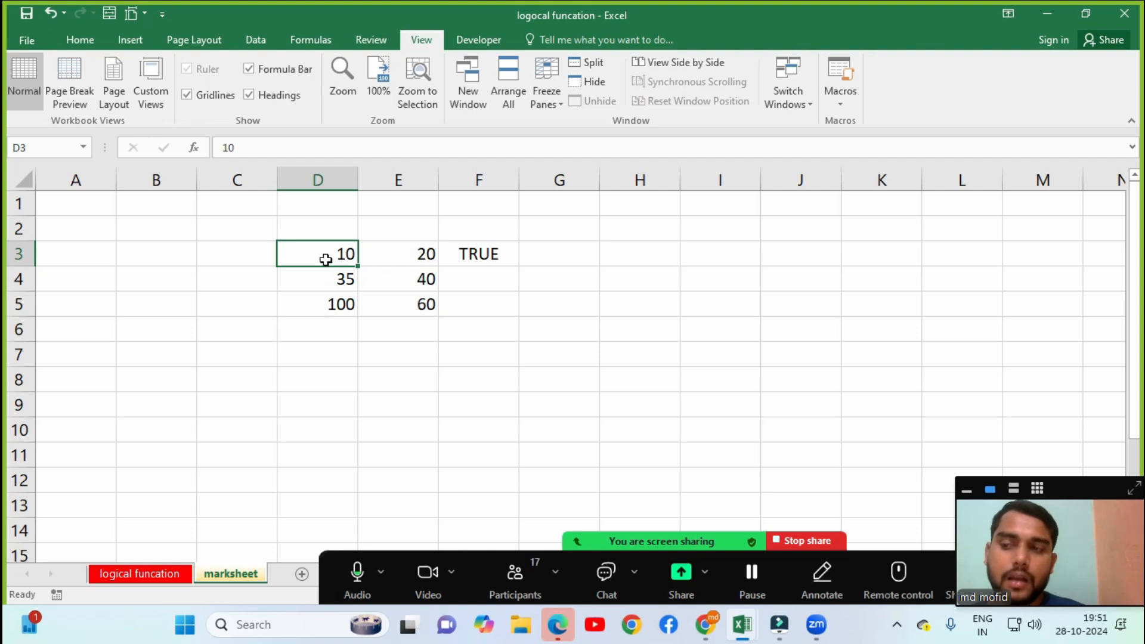
# Test the F3 result by changing D3 to 30.
pyautogui.write('30')
pyautogui.press('Return')
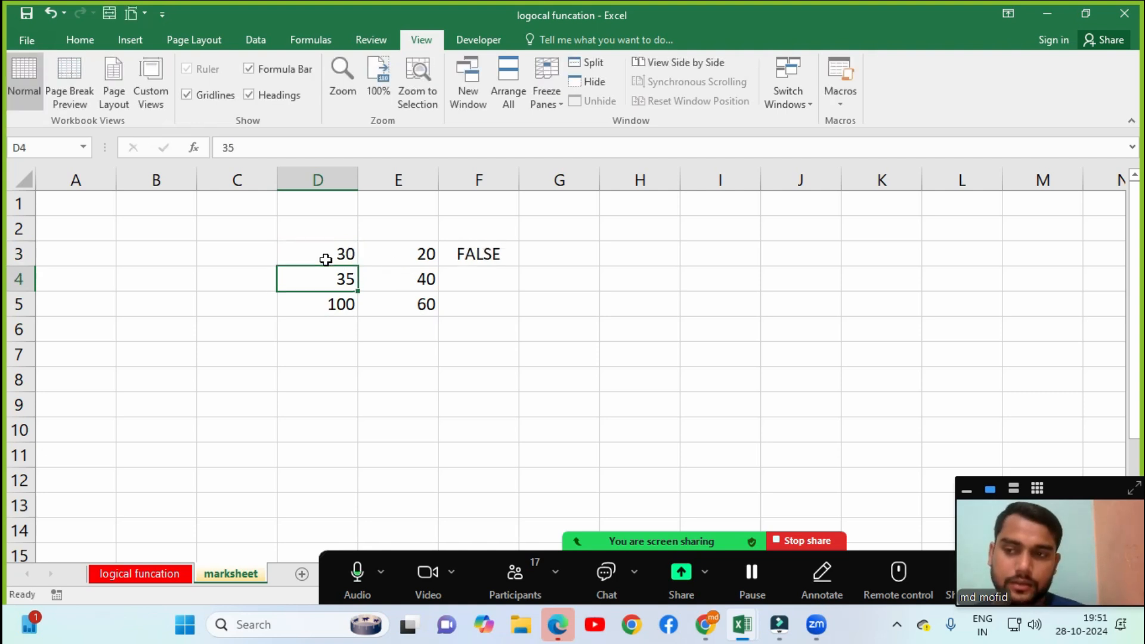
pyautogui.click(337, 257)
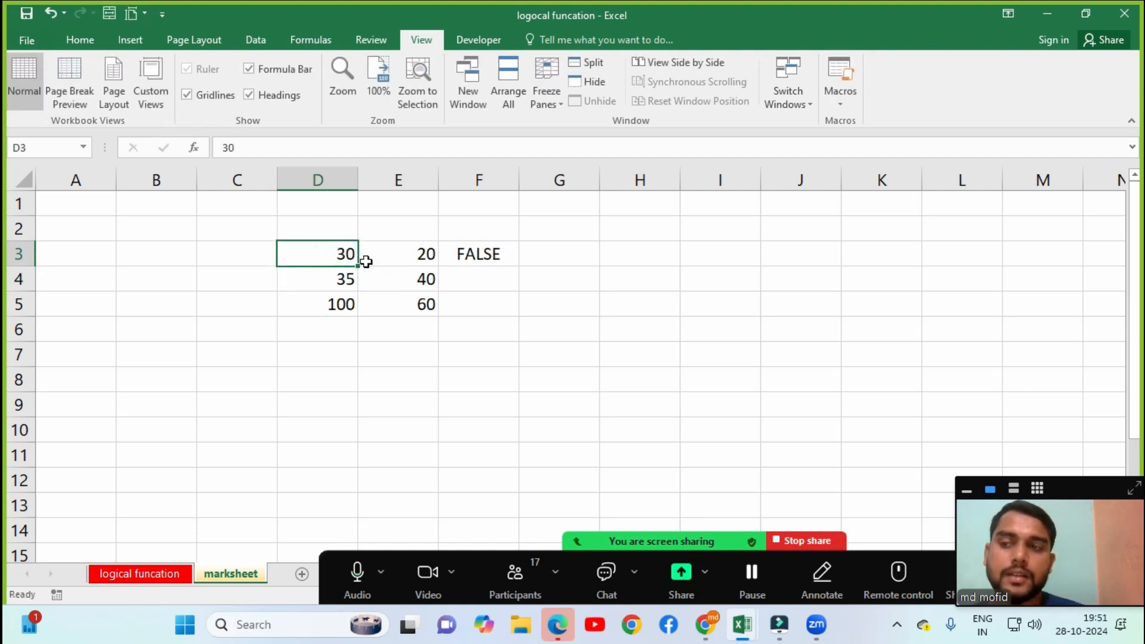
pyautogui.click(487, 249)
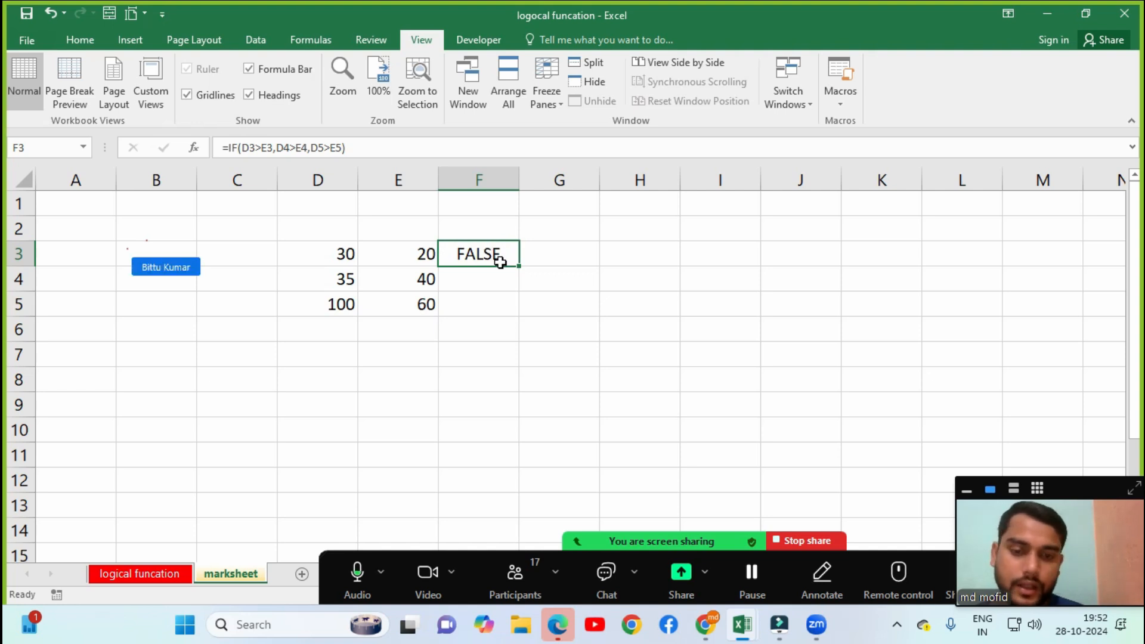
# Restore D3 to 10 and set D5 to 50, so F3 shows FALSE.
pyautogui.click(327, 252)
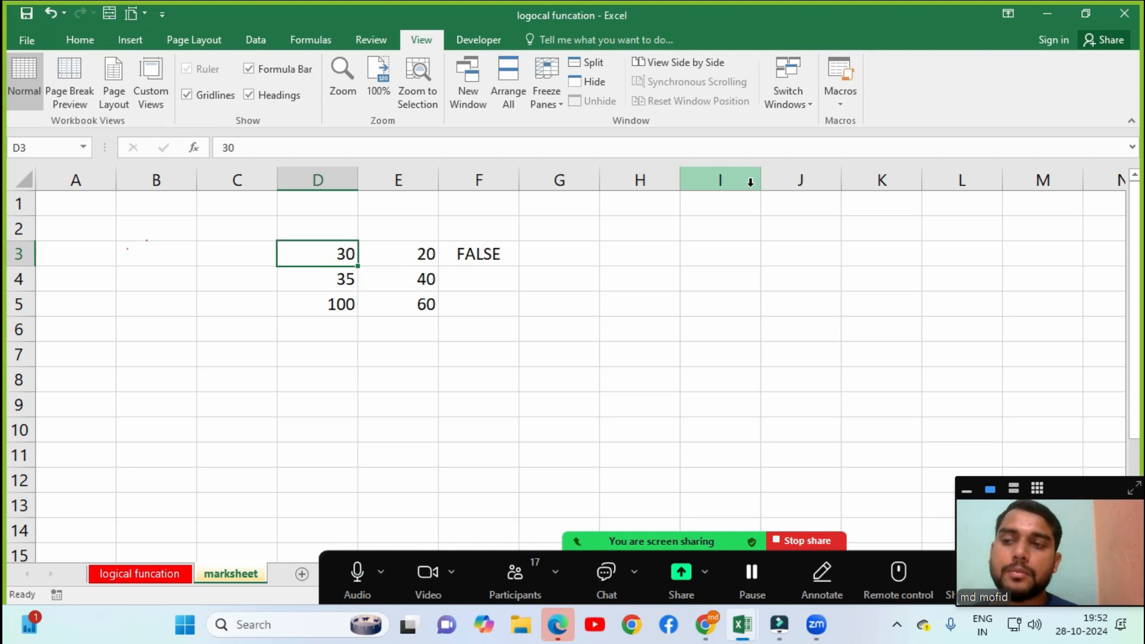
pyautogui.write('10')
pyautogui.press('Return')
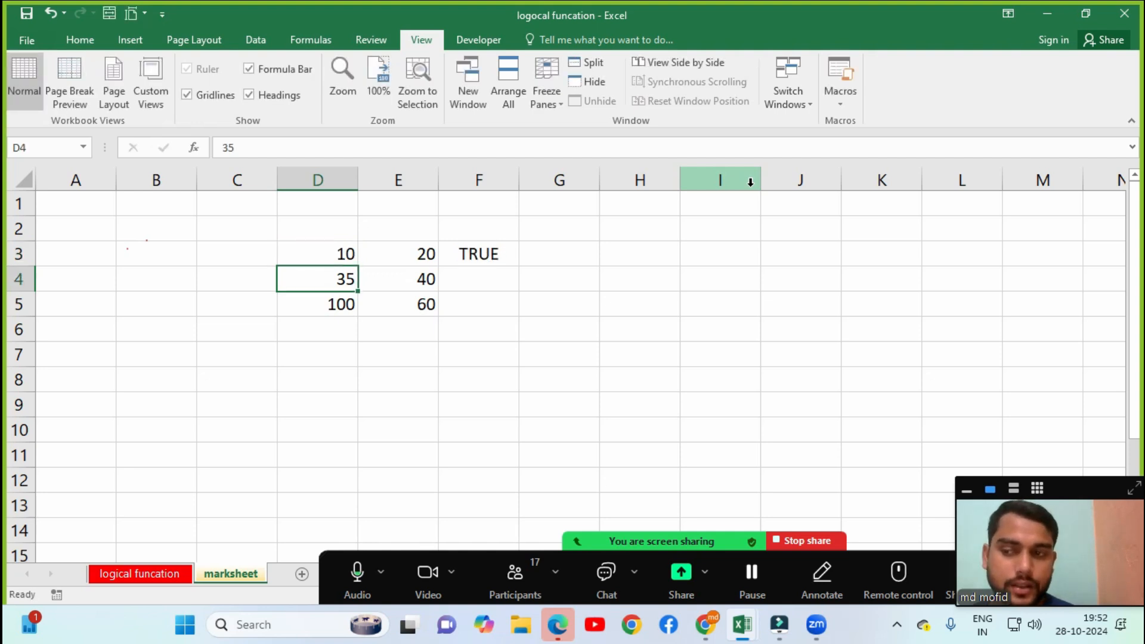
pyautogui.press('Down')
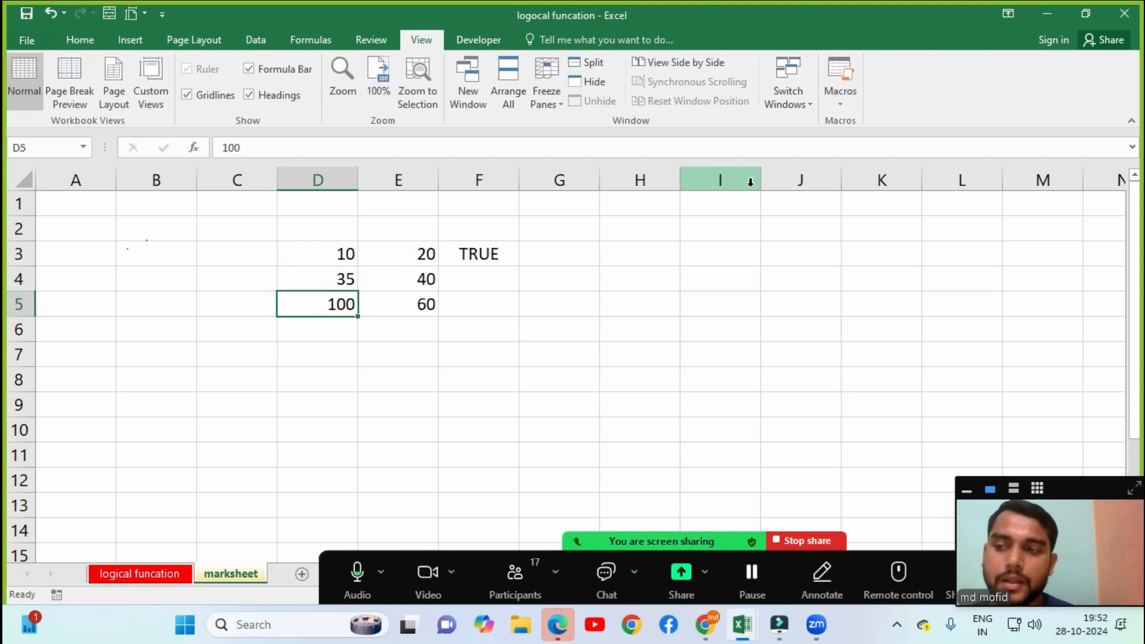
pyautogui.write('50')
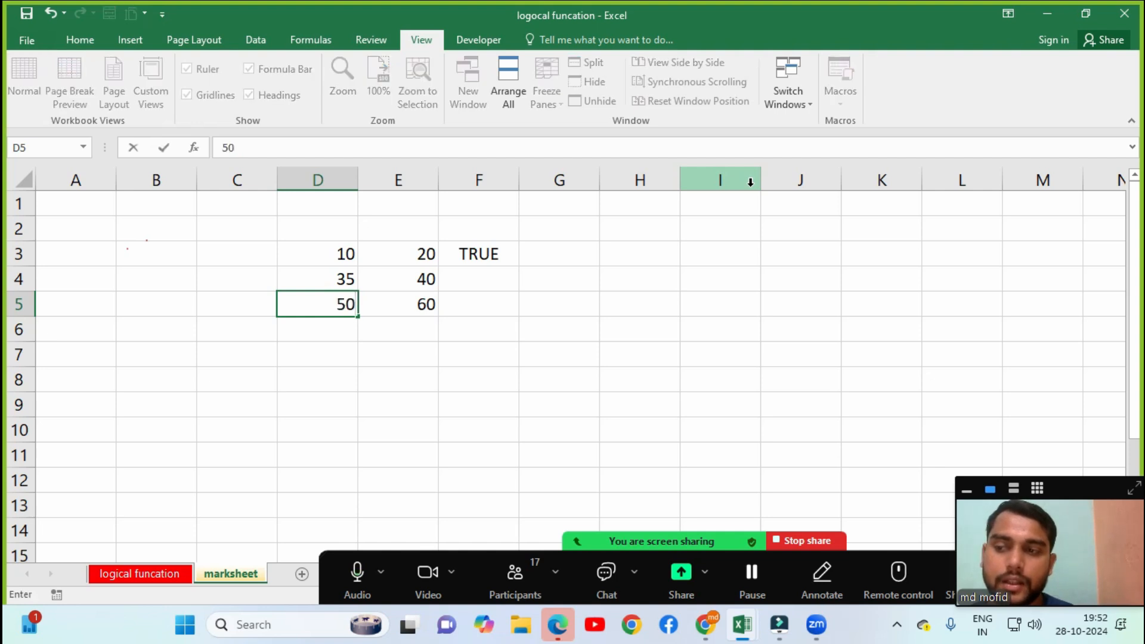
pyautogui.press('Return')
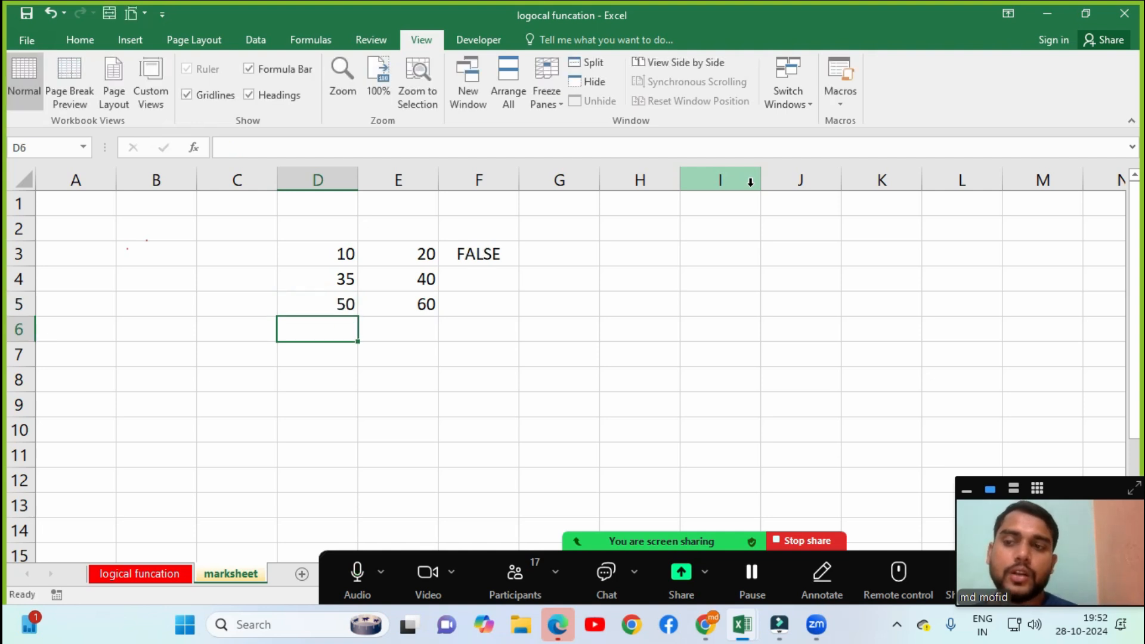
pyautogui.click(463, 262)
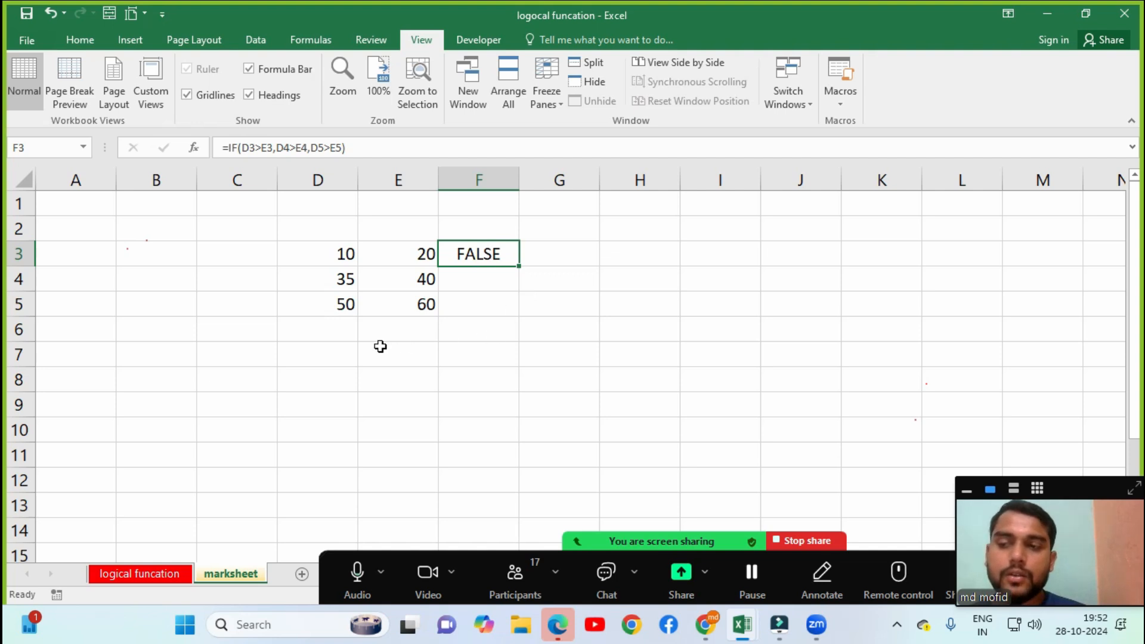
# Enter the Total Bill heading in D8.
pyautogui.click(329, 368)
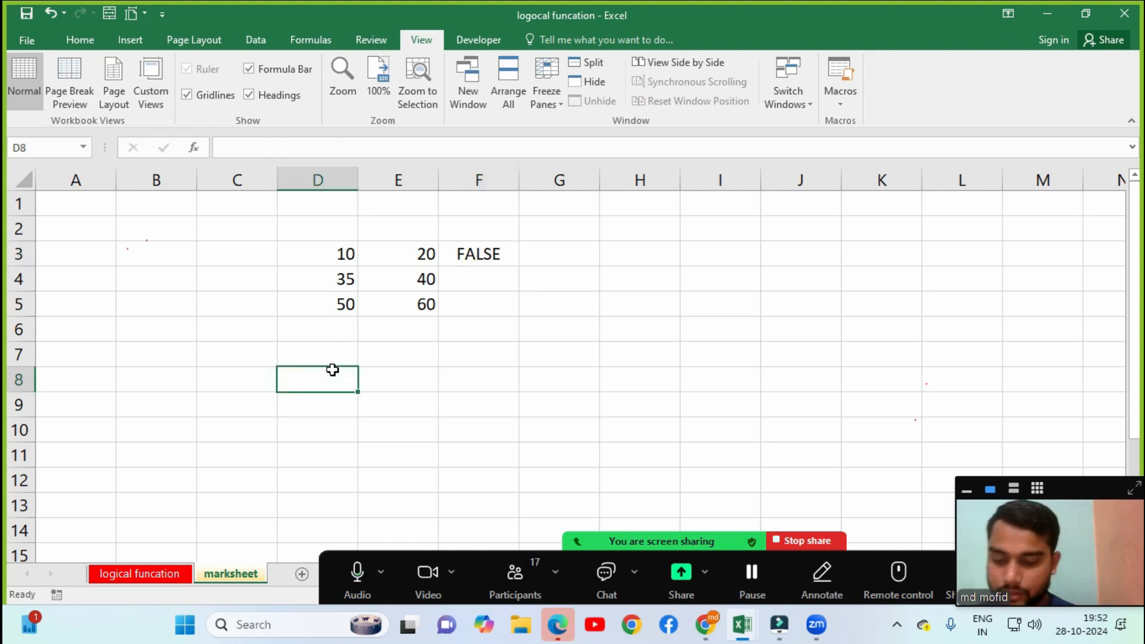
pyautogui.hotkey('shift', 'Right')
pyautogui.hotkey('shift', 'Down')
pyautogui.hotkey('alt', 'h')
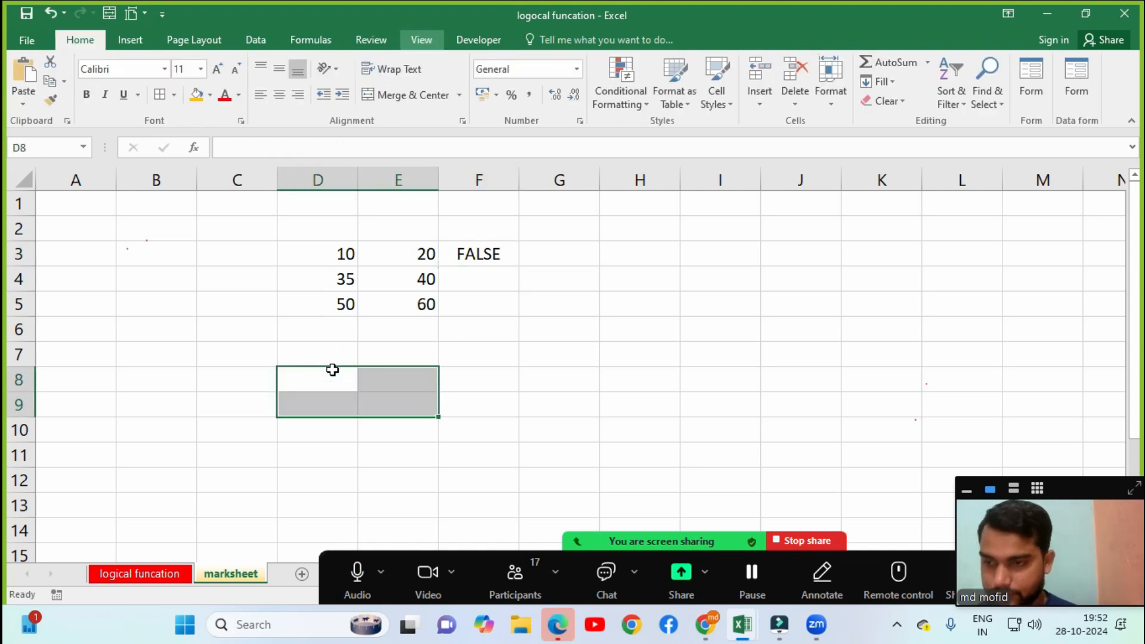
pyautogui.hotkey('alt', 'w')
pyautogui.press('q')
pyautogui.press('Return')
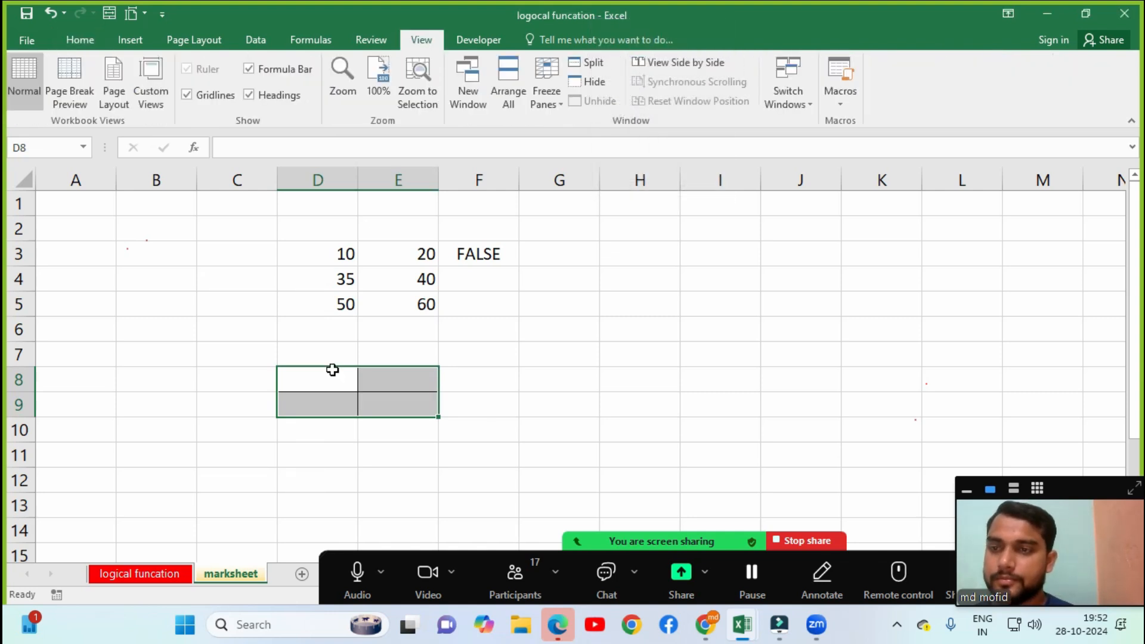
pyautogui.press('Down')
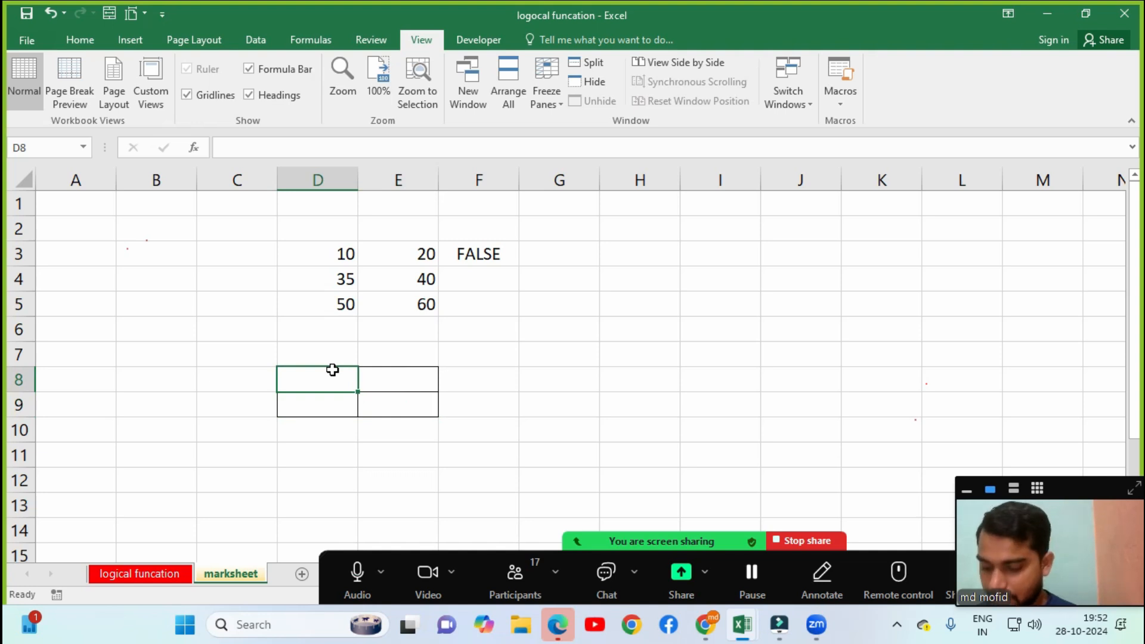
pyautogui.write('Total Bill')
pyautogui.press('Return')
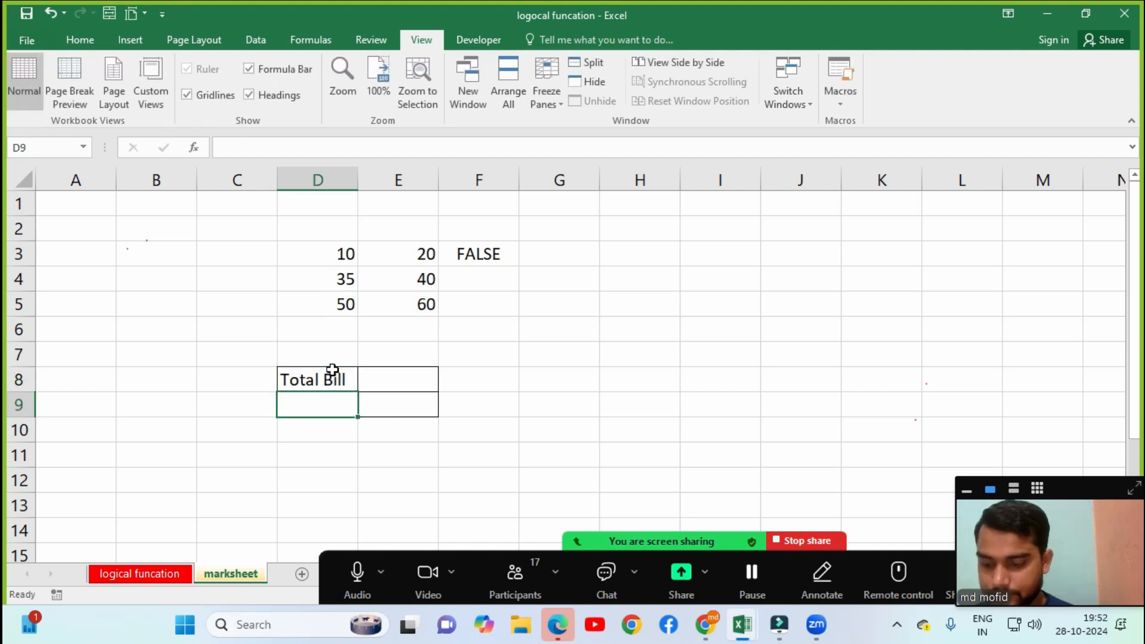
# Enter the two-line heading 'Total bill>3000' / 'Discount 10%' in E8.
pyautogui.press('Down')
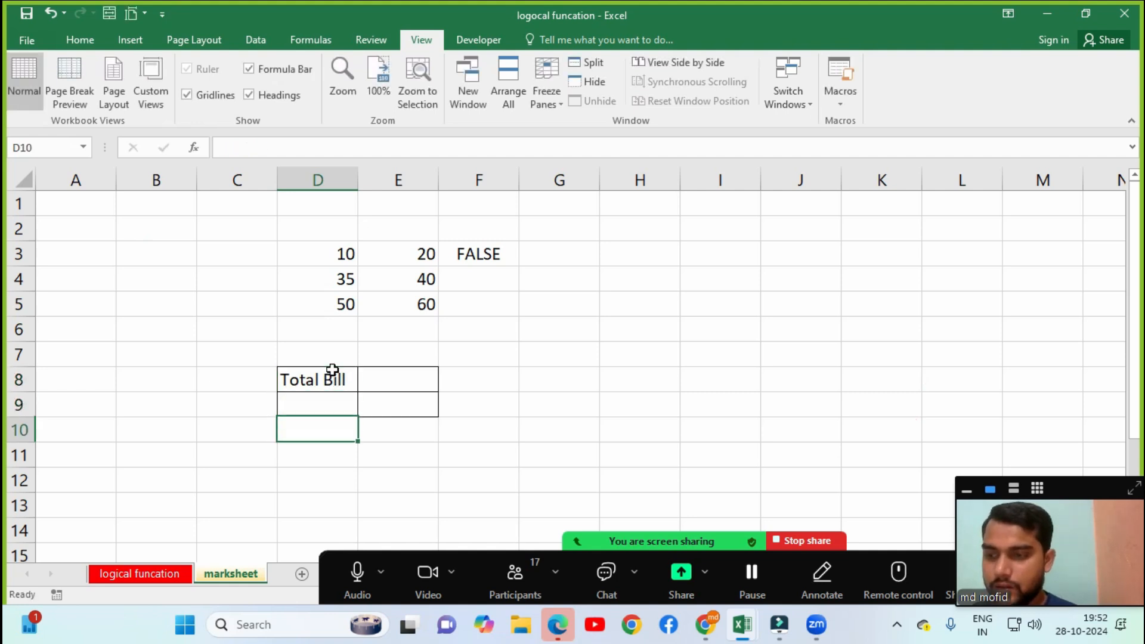
pyautogui.hotkey('shift', 'Right')
pyautogui.hotkey('alt', 'h')
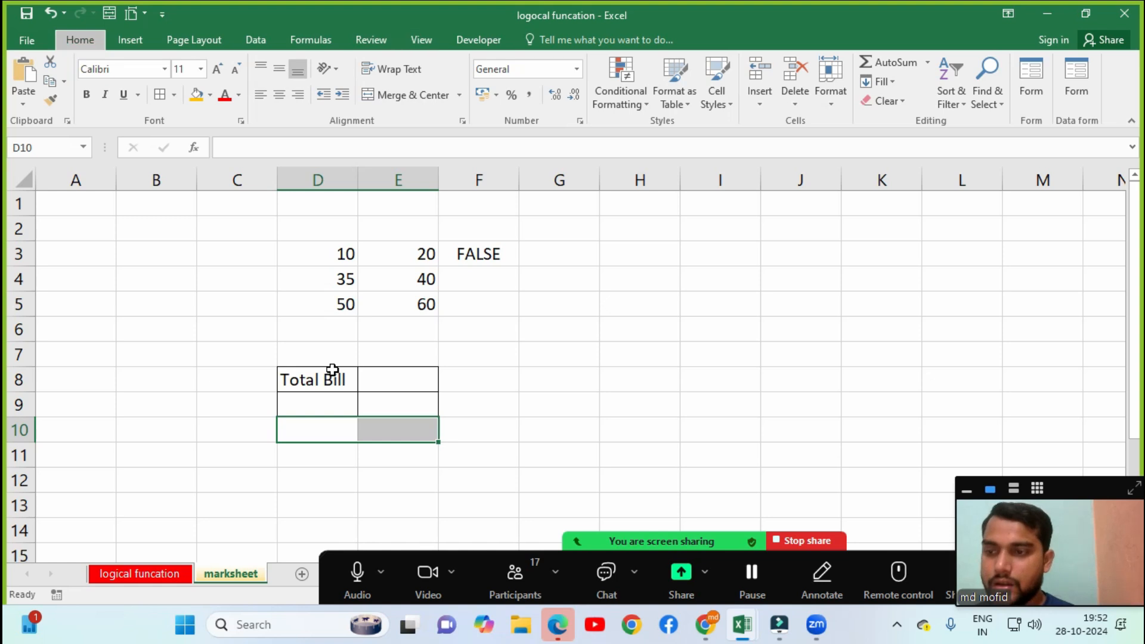
pyautogui.press('Up')
pyautogui.press('Up')
pyautogui.press('Up')
pyautogui.press('Right')
pyautogui.press('Down')
pyautogui.write('Total bill >')
pyautogui.press('BackSpace')
pyautogui.press('BackSpace')
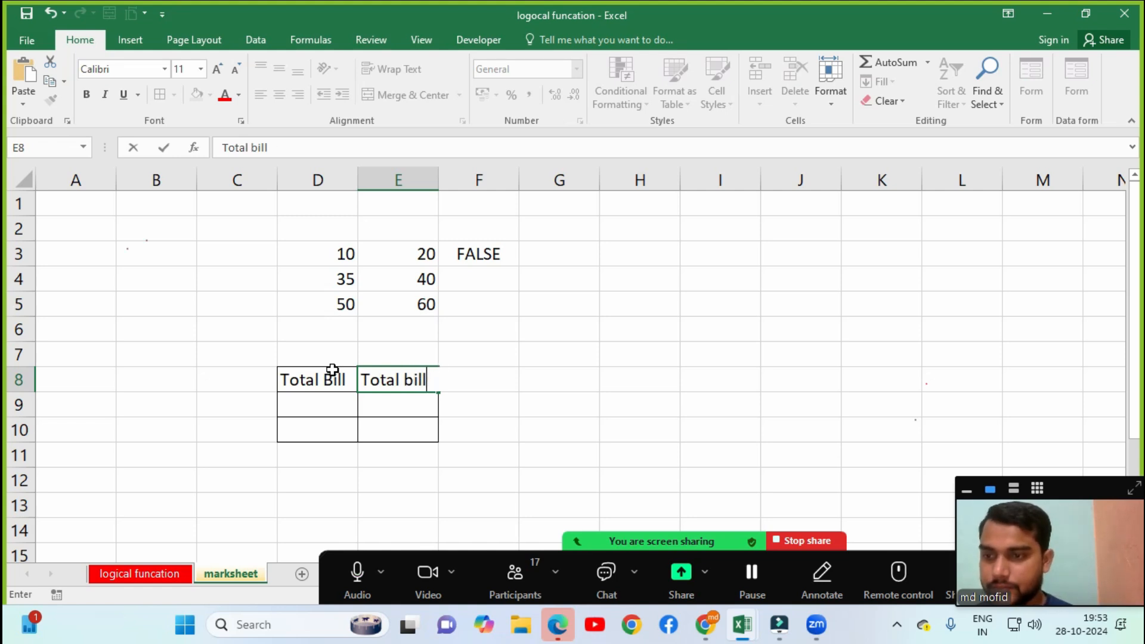
pyautogui.write('>')
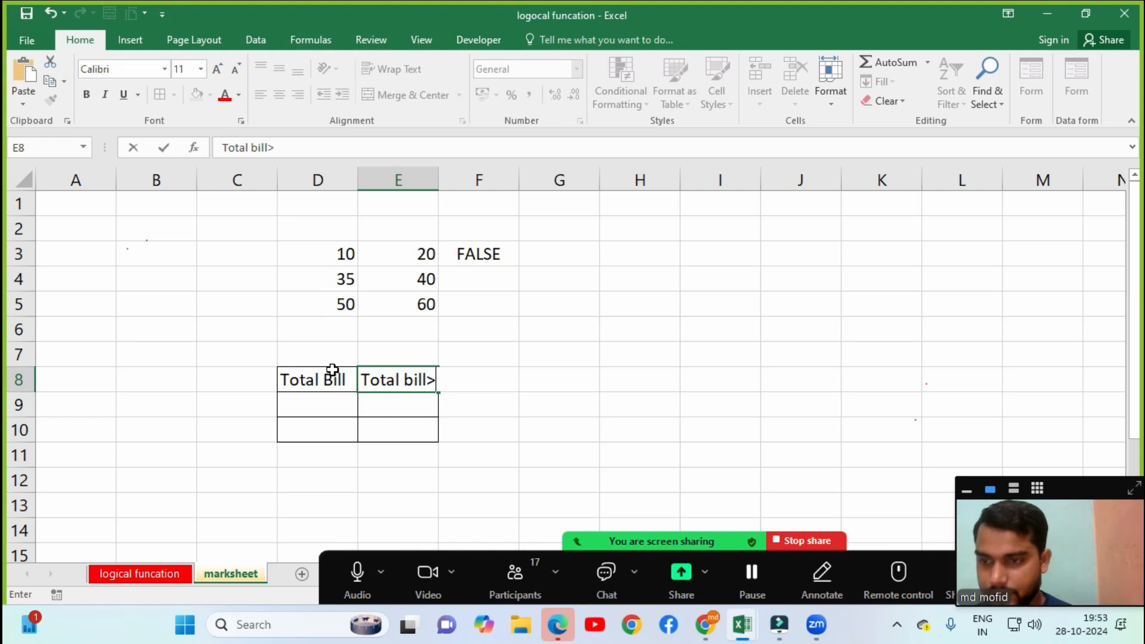
pyautogui.write('3000')
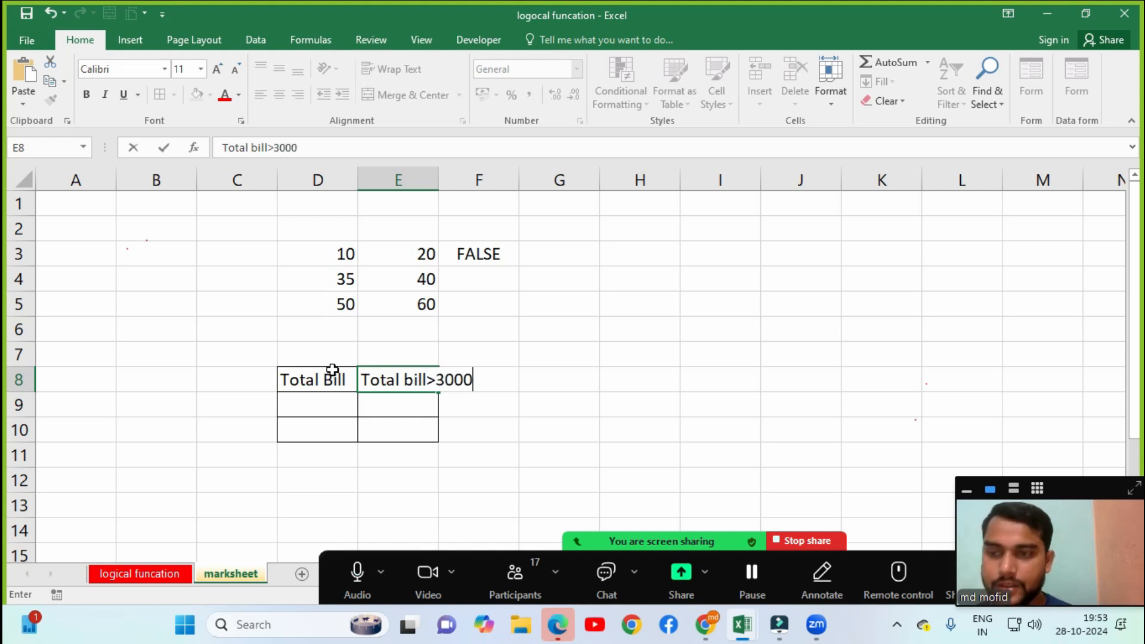
pyautogui.press('Return')
pyautogui.write('Discoun')
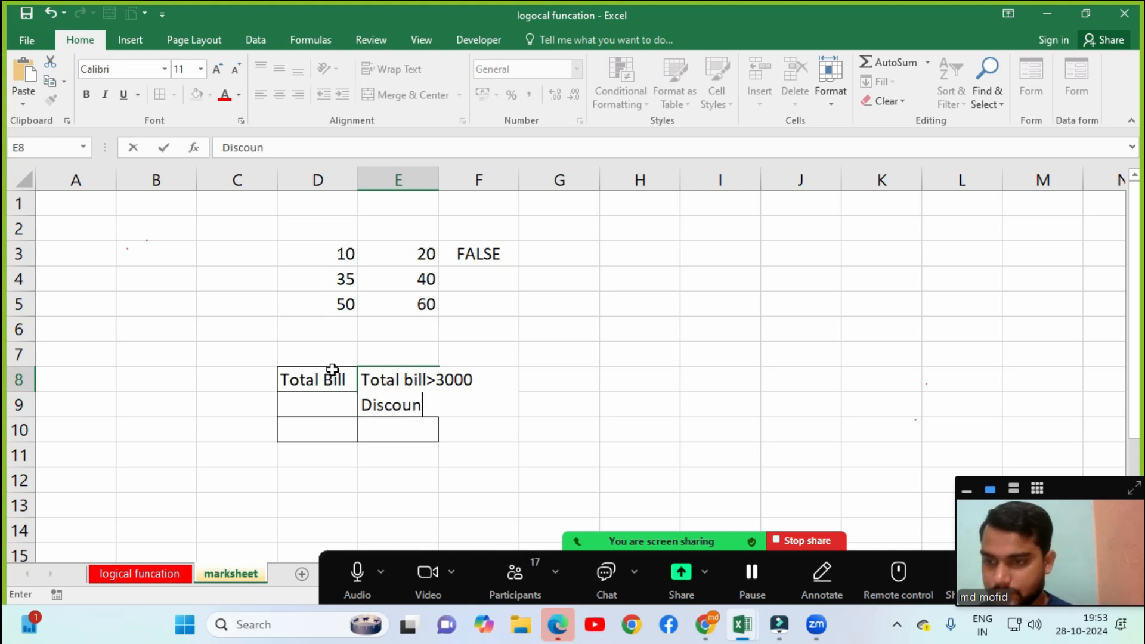
pyautogui.write('t 10%')
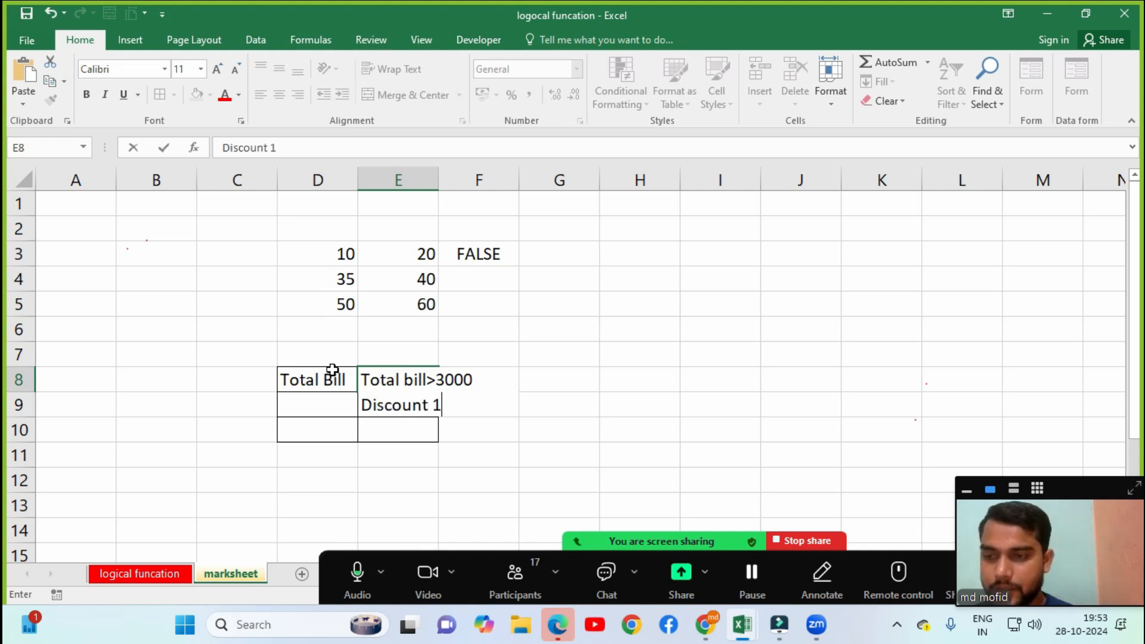
pyautogui.hotkey('ctrl', 'Return')
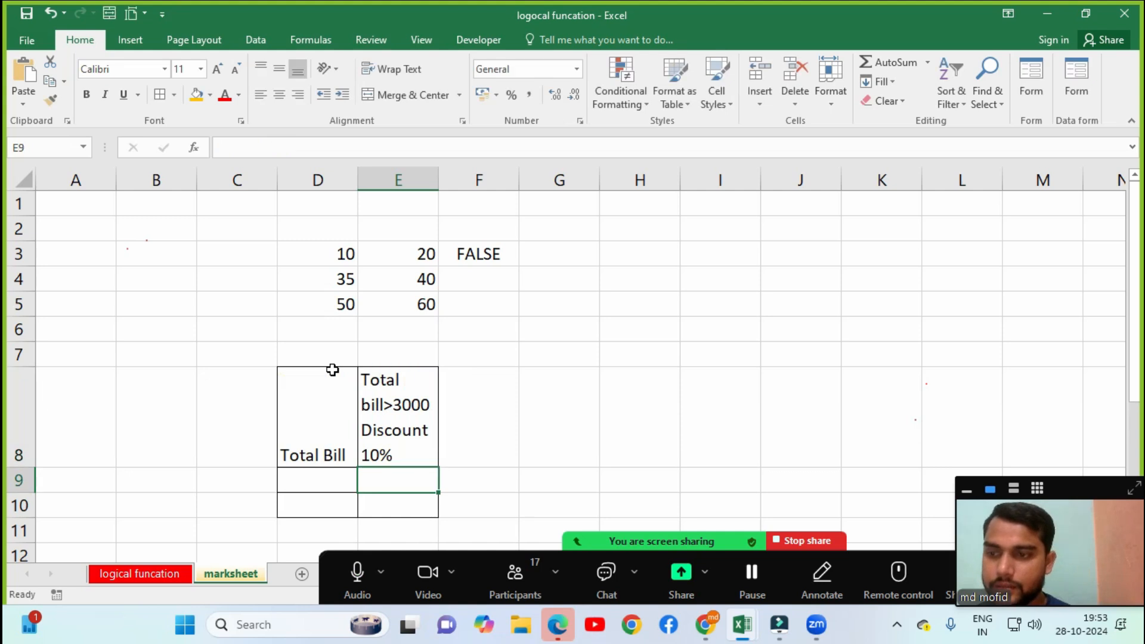
# Enter the bills 2000 and 3000 in D9 and D10.
pyautogui.press('Down')
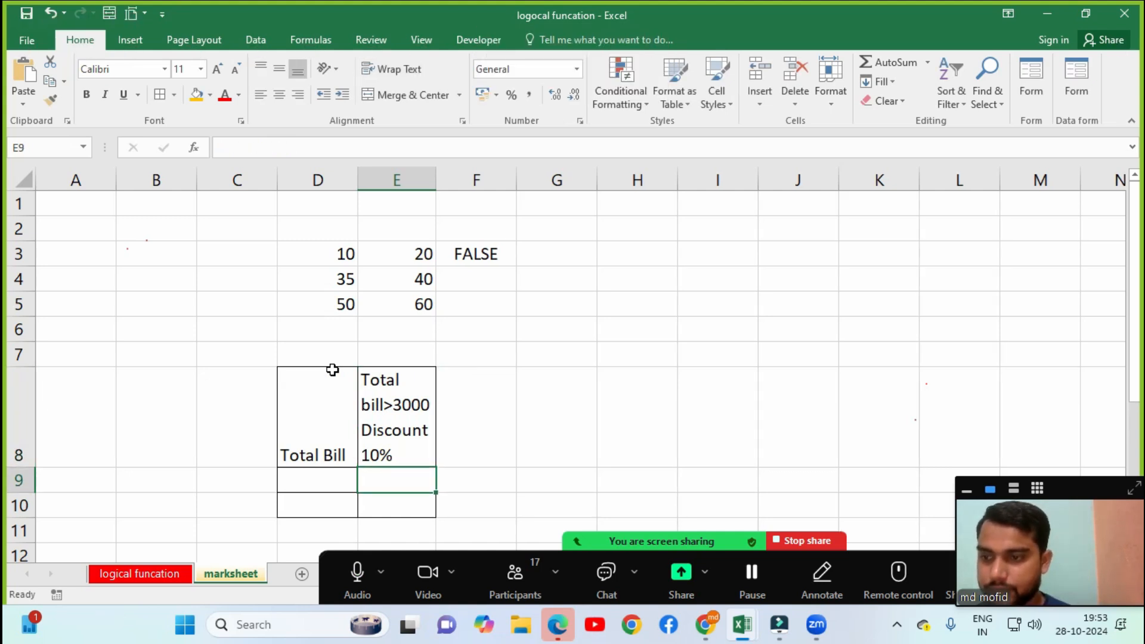
pyautogui.press('Left')
pyautogui.write('2000')
pyautogui.press('Return')
pyautogui.write('3000')
pyautogui.press('Return')
pyautogui.press('Up')
pyautogui.press('Right')
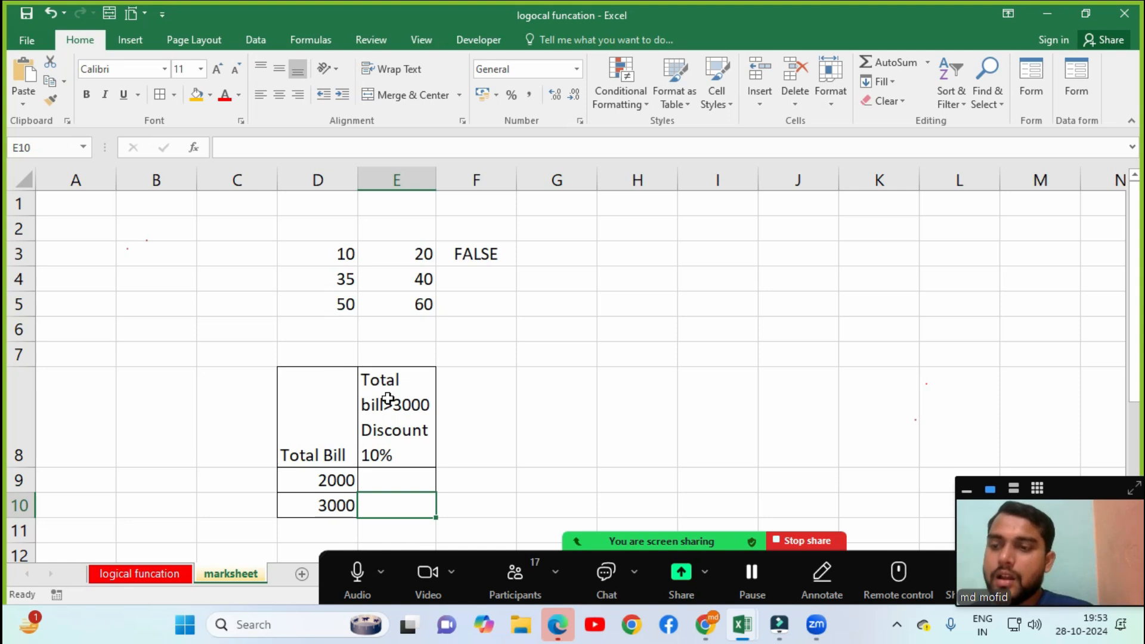
# Widen column E, shorten row 8, and bold the D8:E8 headings.
pyautogui.moveTo(438, 173); pyautogui.dragTo(502, 175)
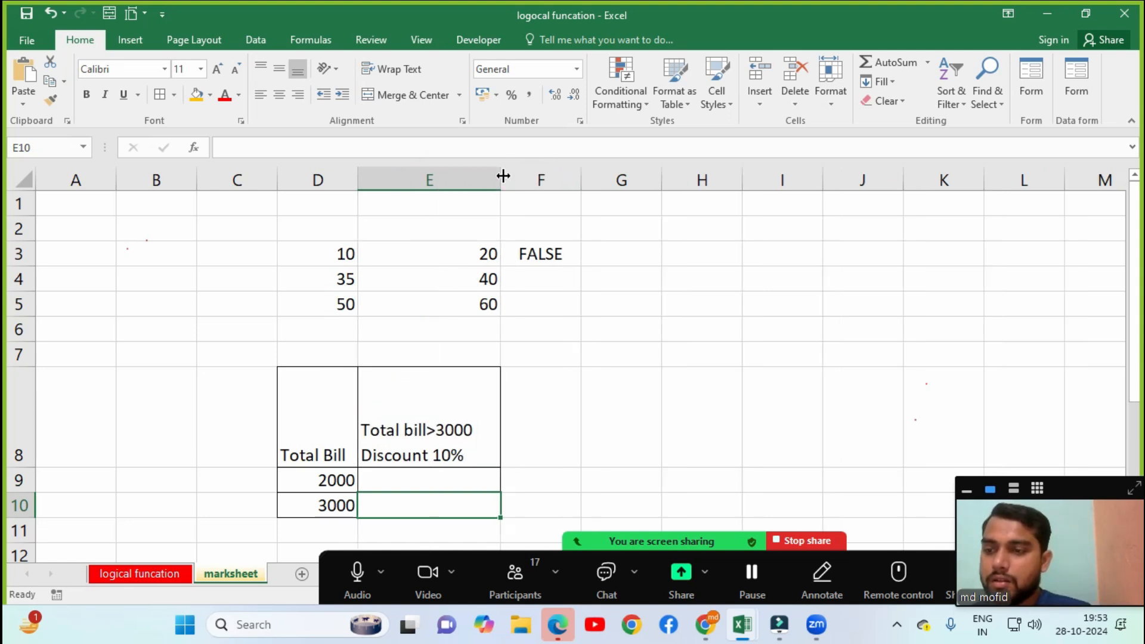
pyautogui.click(325, 434)
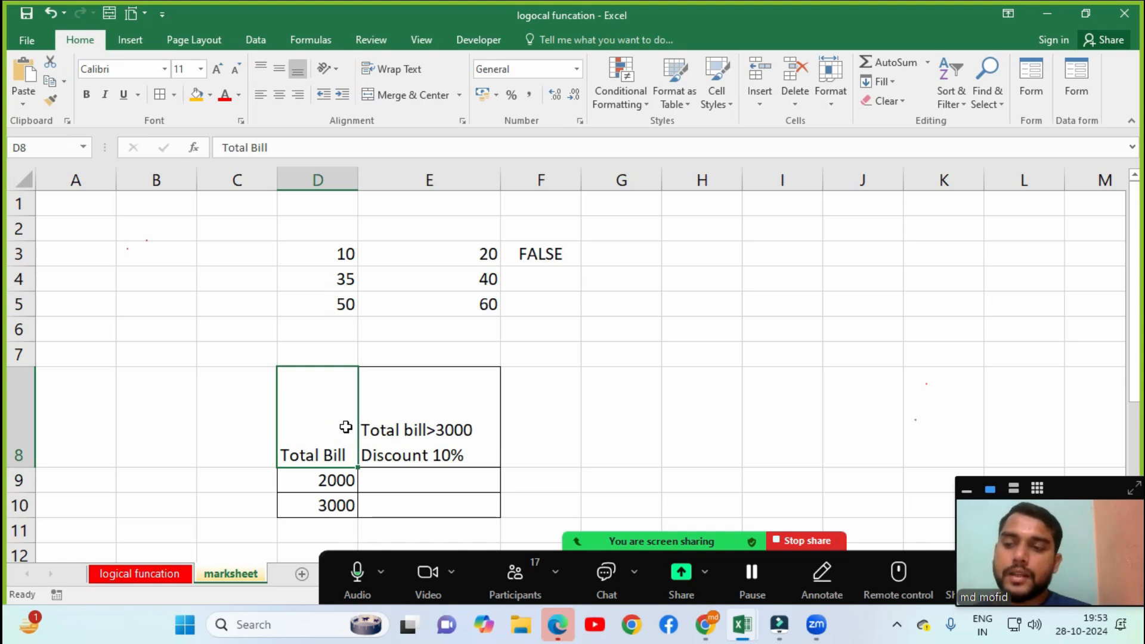
pyautogui.moveTo(21, 467); pyautogui.dragTo(33, 413)
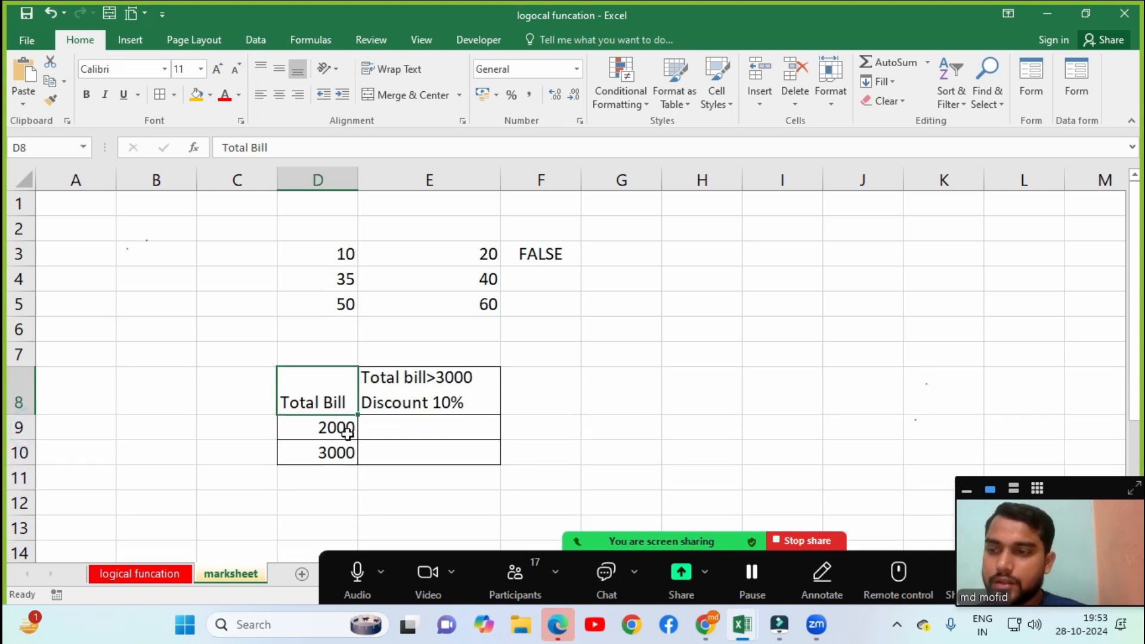
pyautogui.moveTo(332, 404)
pyautogui.mouseDown()
pyautogui.moveTo(370, 378)
pyautogui.moveTo(435, 379)
pyautogui.mouseUp()
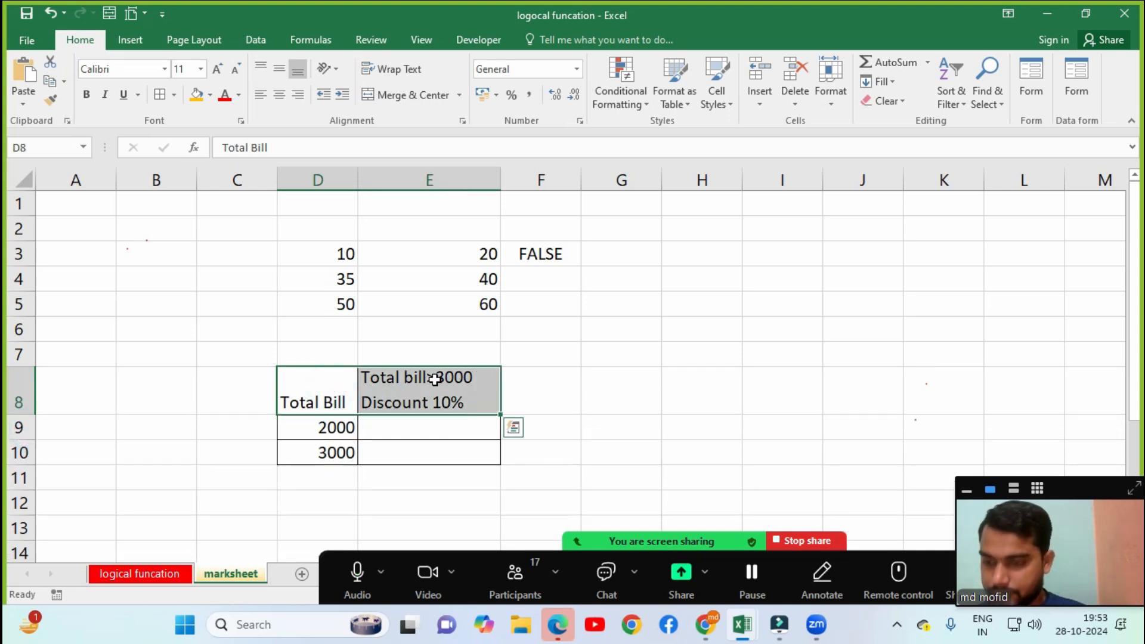
pyautogui.hotkey('ctrl', 'b')
# Review the 2000 and 3000 bills and the discount heading, then select E9.
pyautogui.click(404, 424)
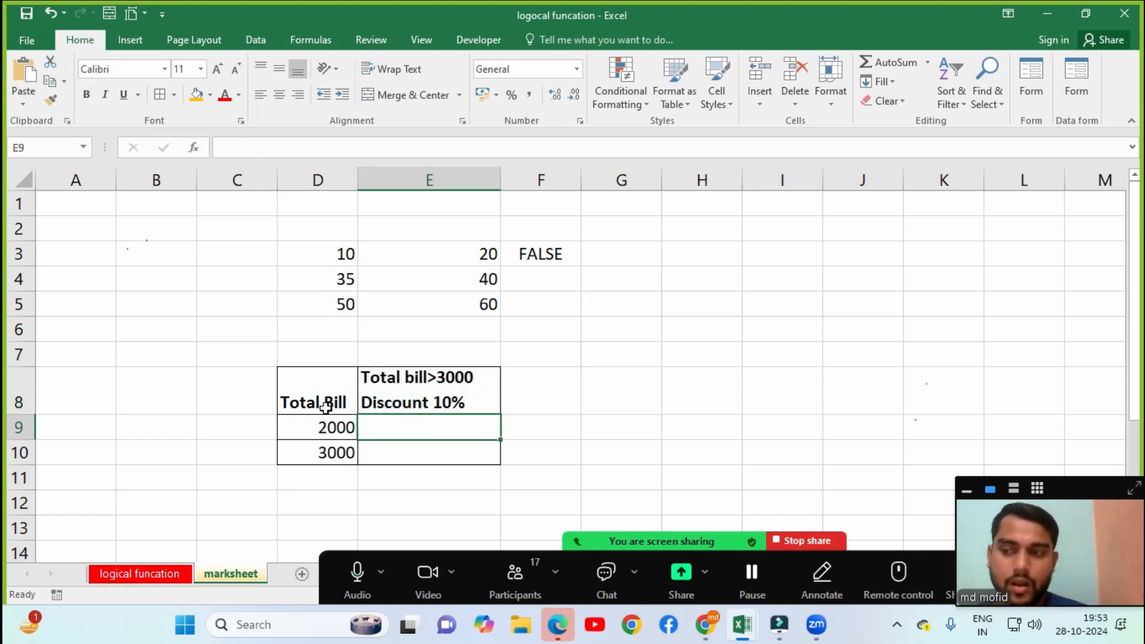
pyautogui.click(309, 429)
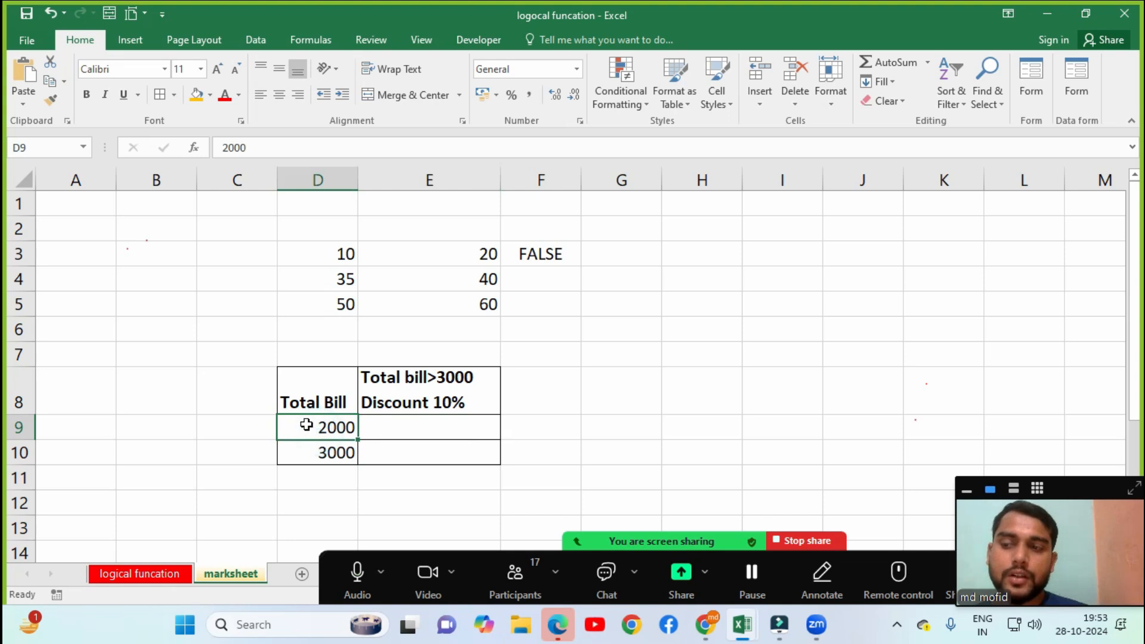
pyautogui.click(336, 452)
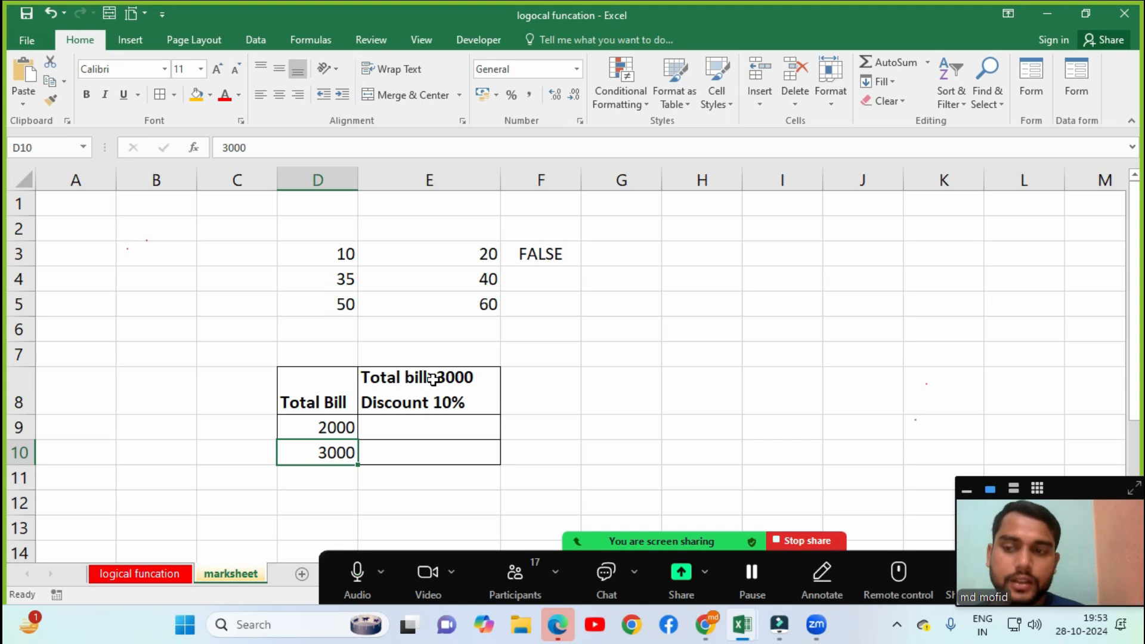
pyautogui.click(408, 403)
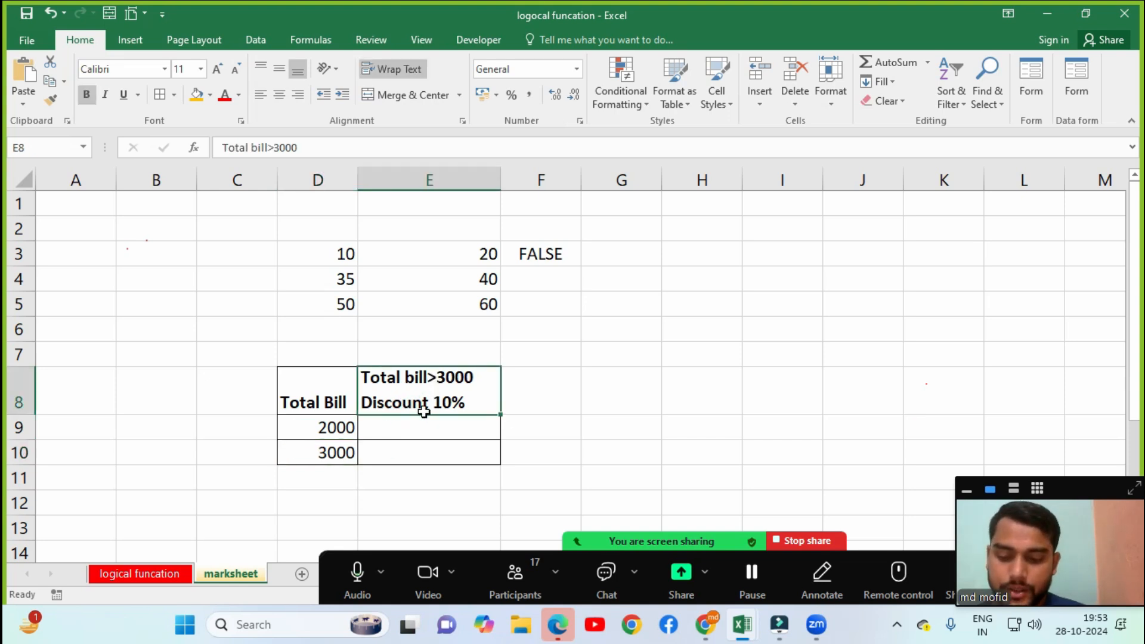
pyautogui.click(423, 432)
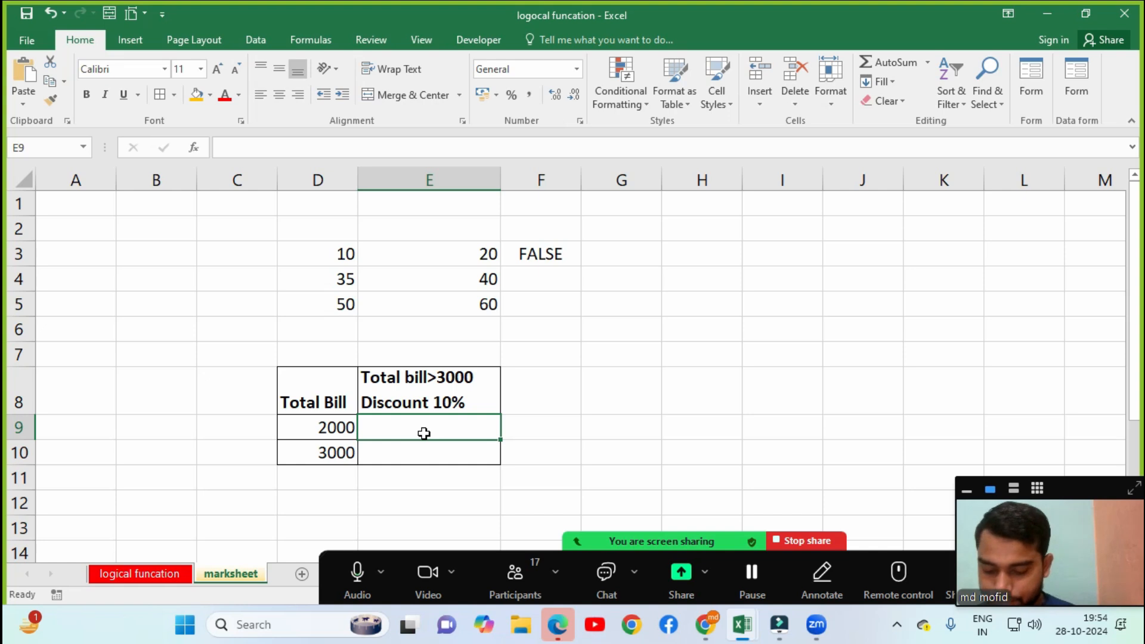
# Start an IF formula in E9 testing whether D9 exceeds 3000.
pyautogui.write('=if')
pyautogui.press('Tab')
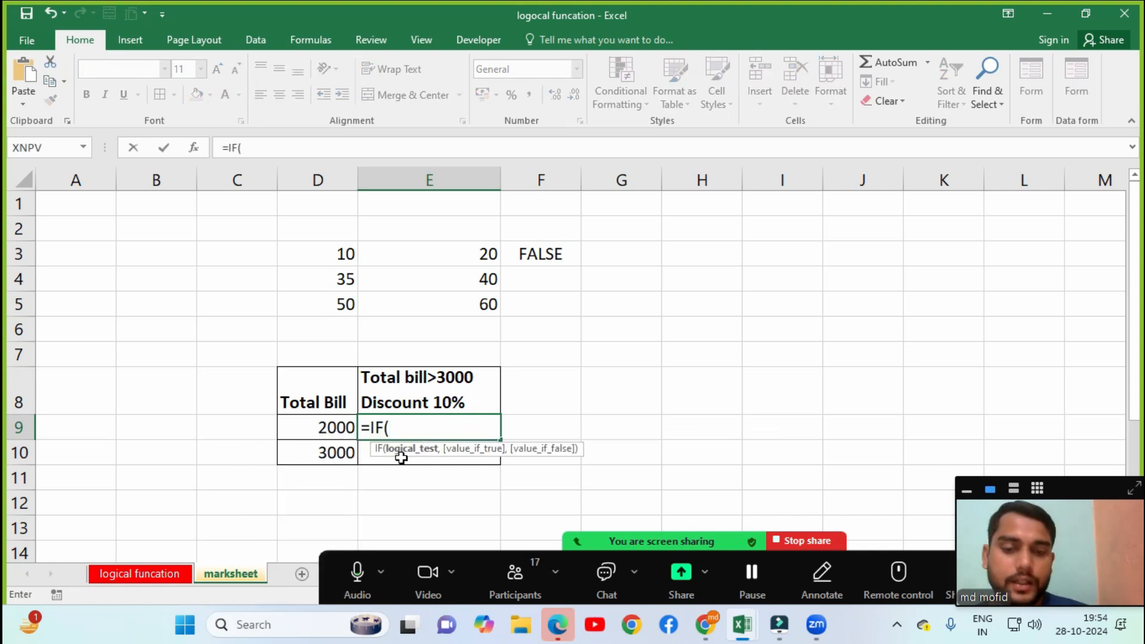
pyautogui.click(331, 430)
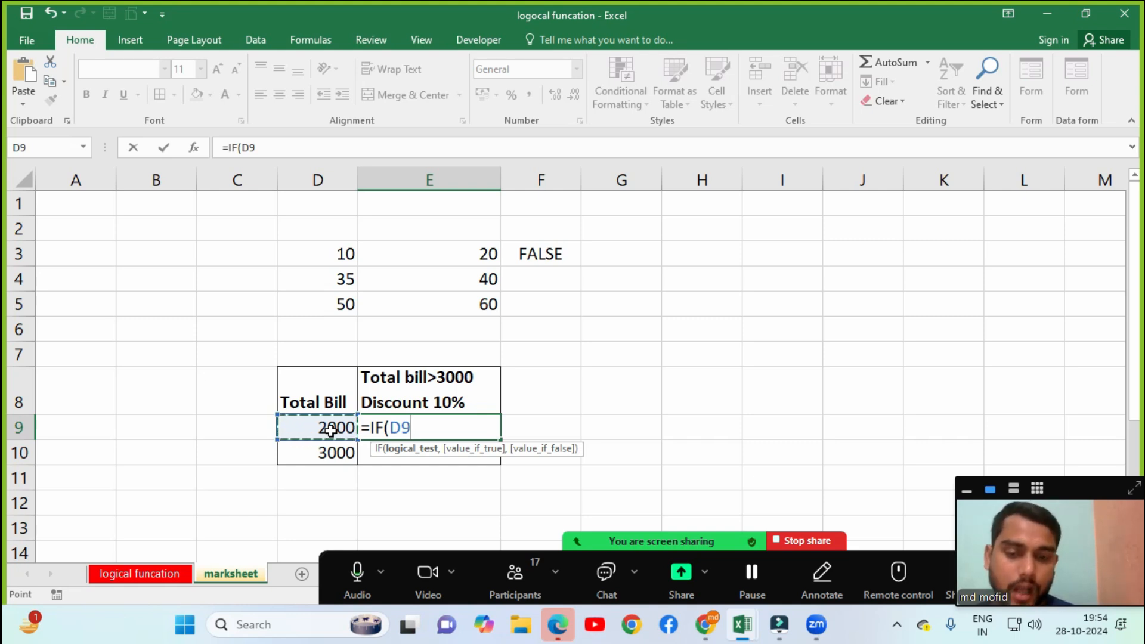
pyautogui.write('>')
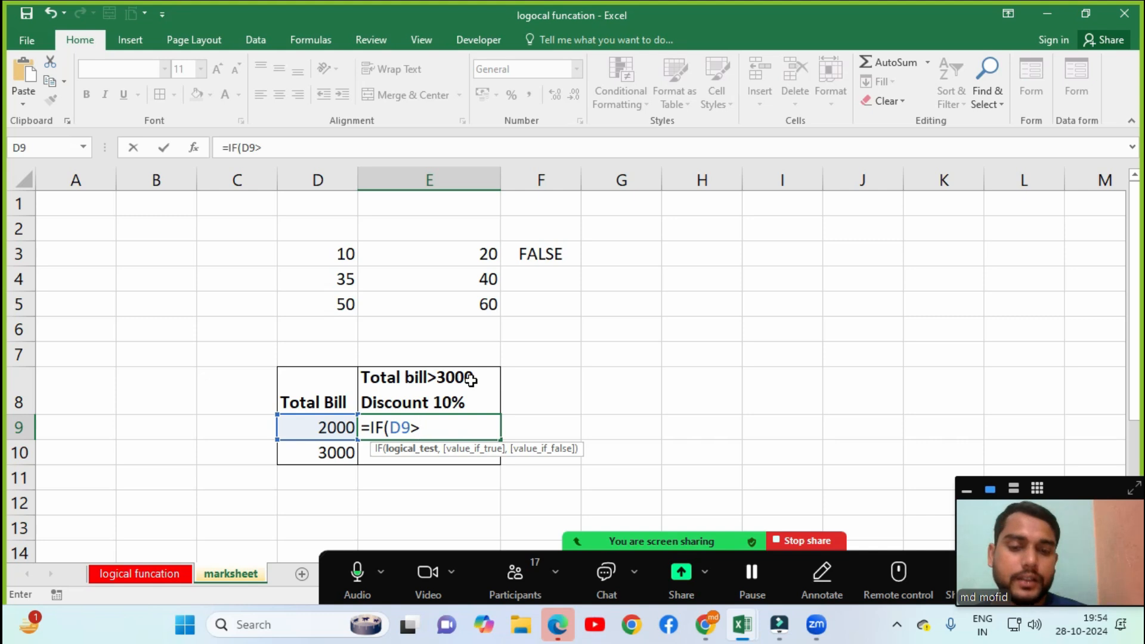
pyautogui.write('3')
pyautogui.click(472, 380)
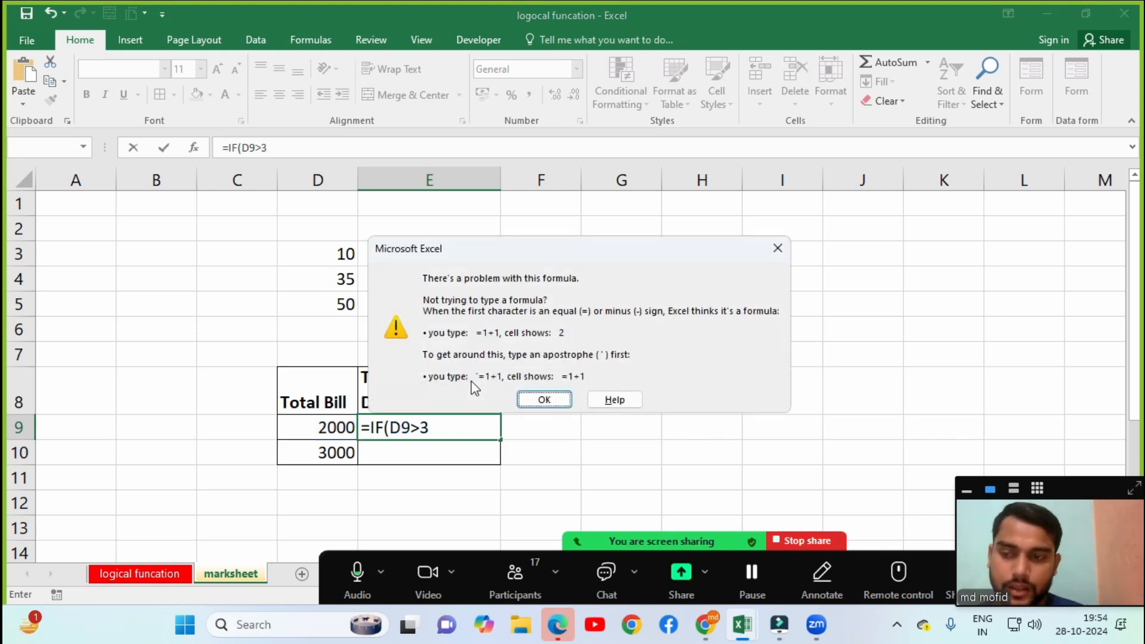
pyautogui.press('Return')
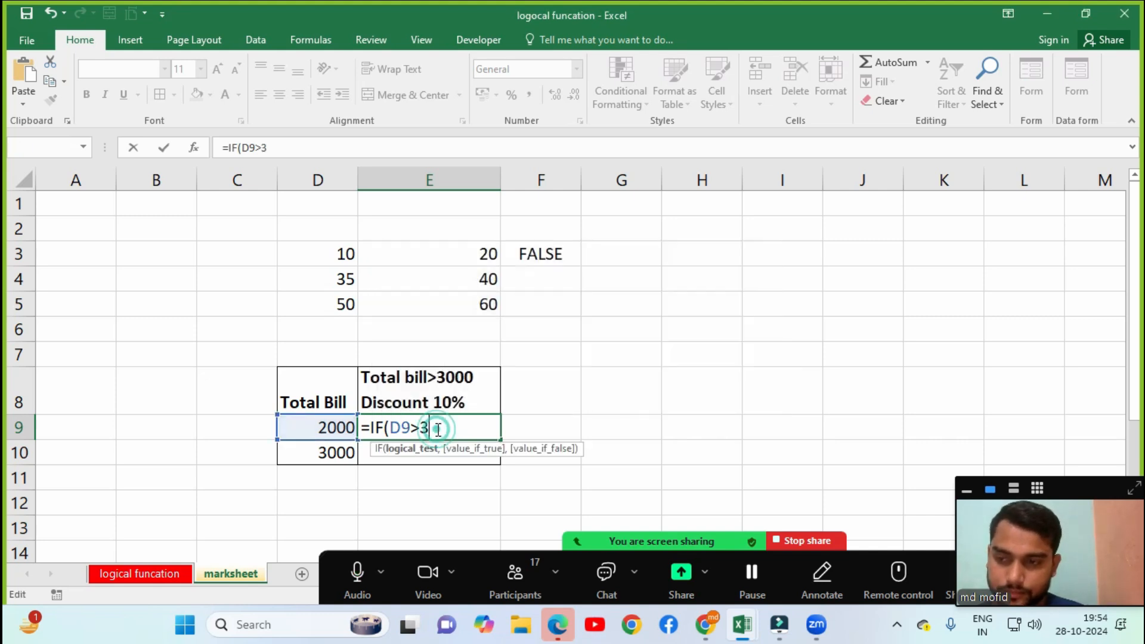
pyautogui.write('000')
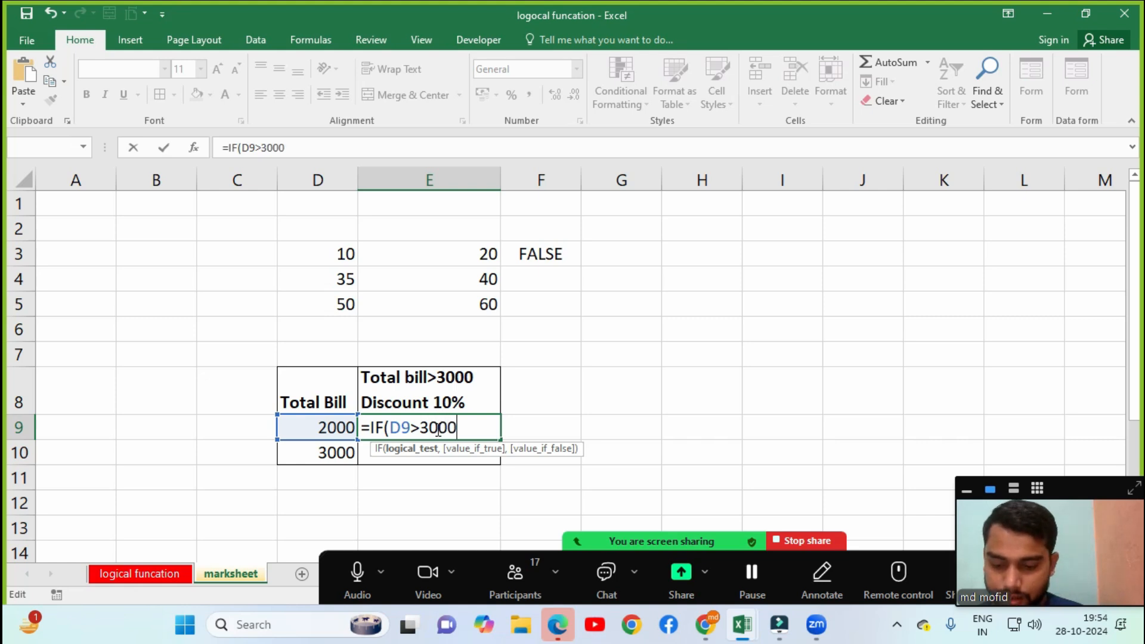
pyautogui.write(',')
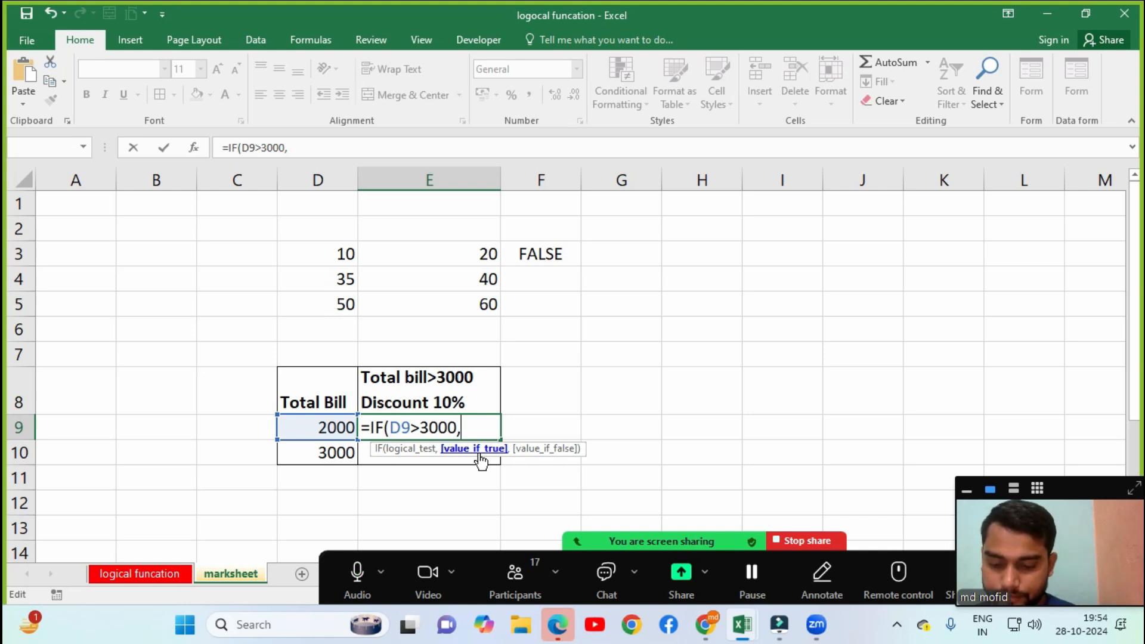
# Finish it with results "10%" and "0" and commit, showing 0 for the 2000 bill.
pyautogui.write('"')
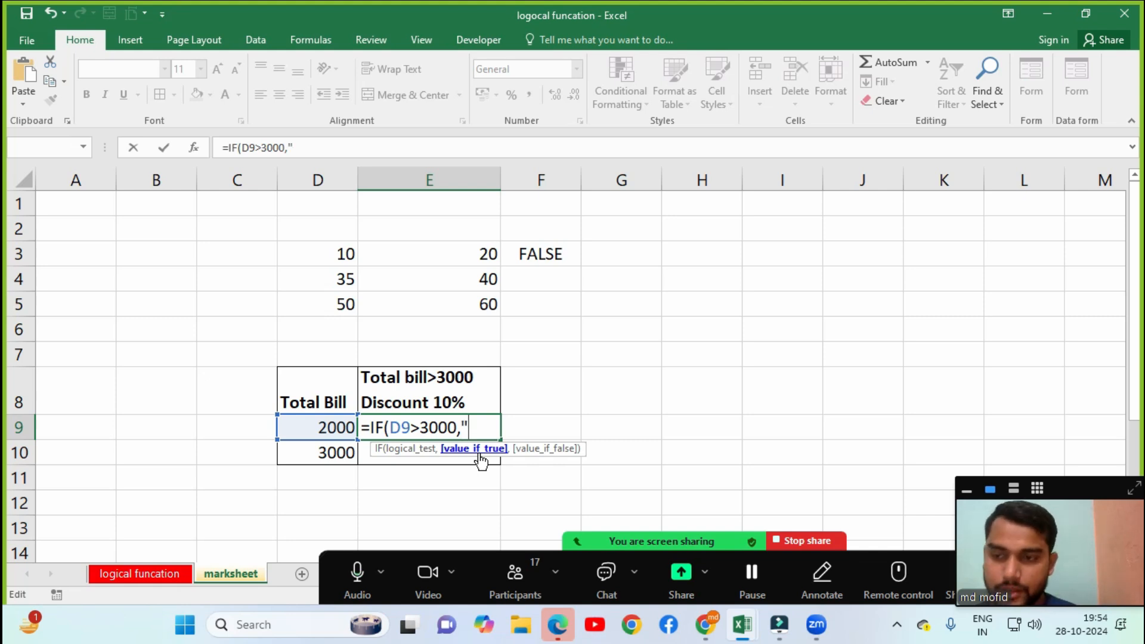
pyautogui.write('10%",')
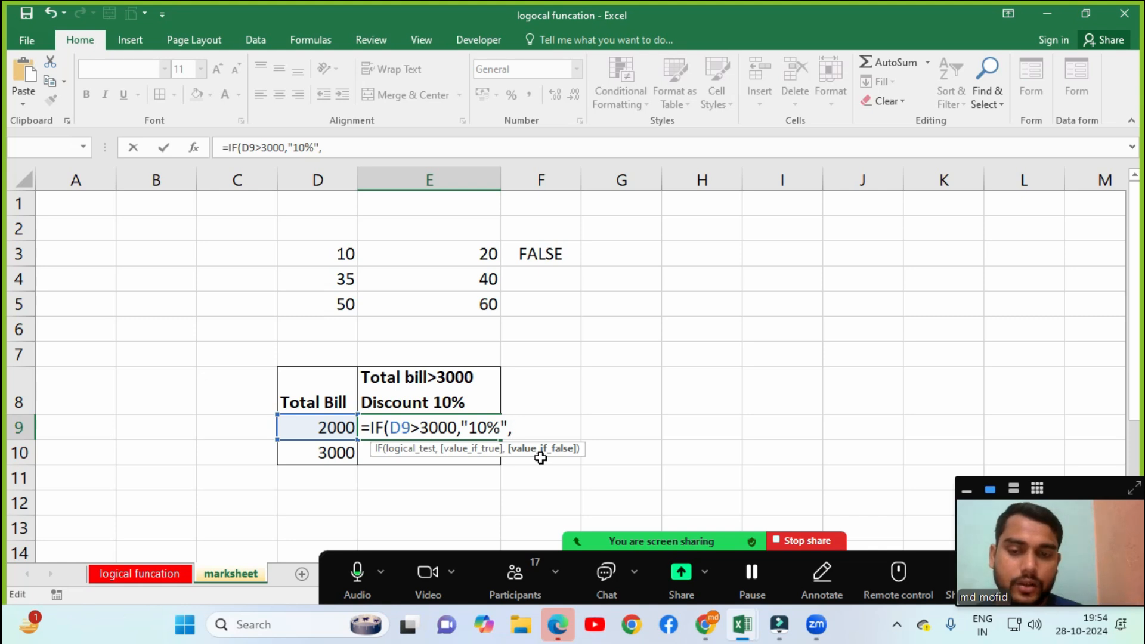
pyautogui.write('"0",')
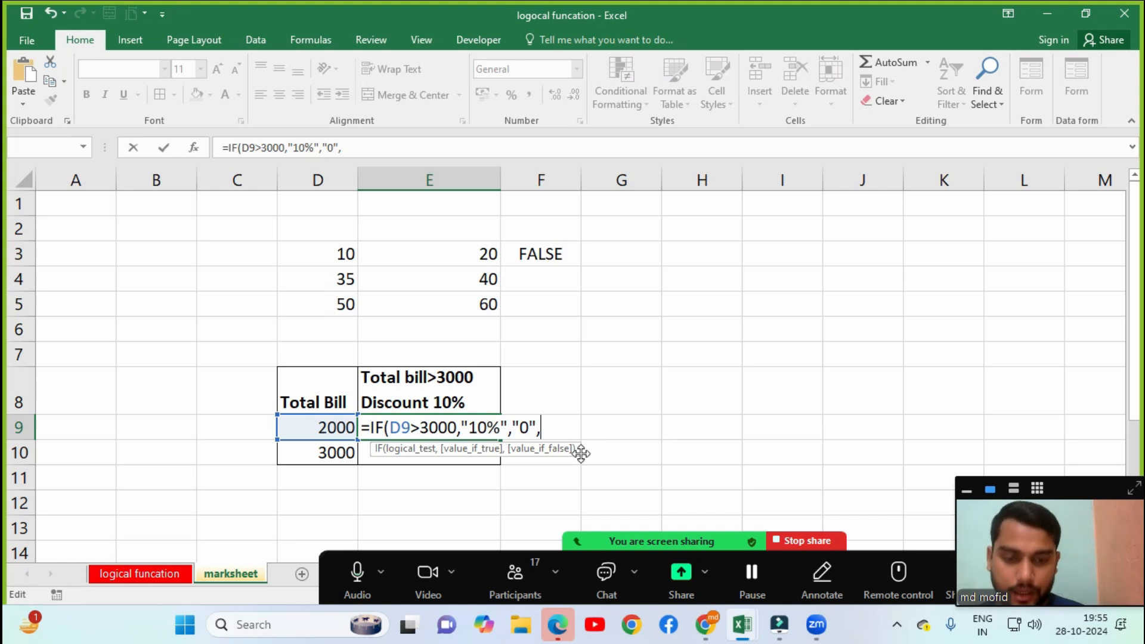
pyautogui.write(')')
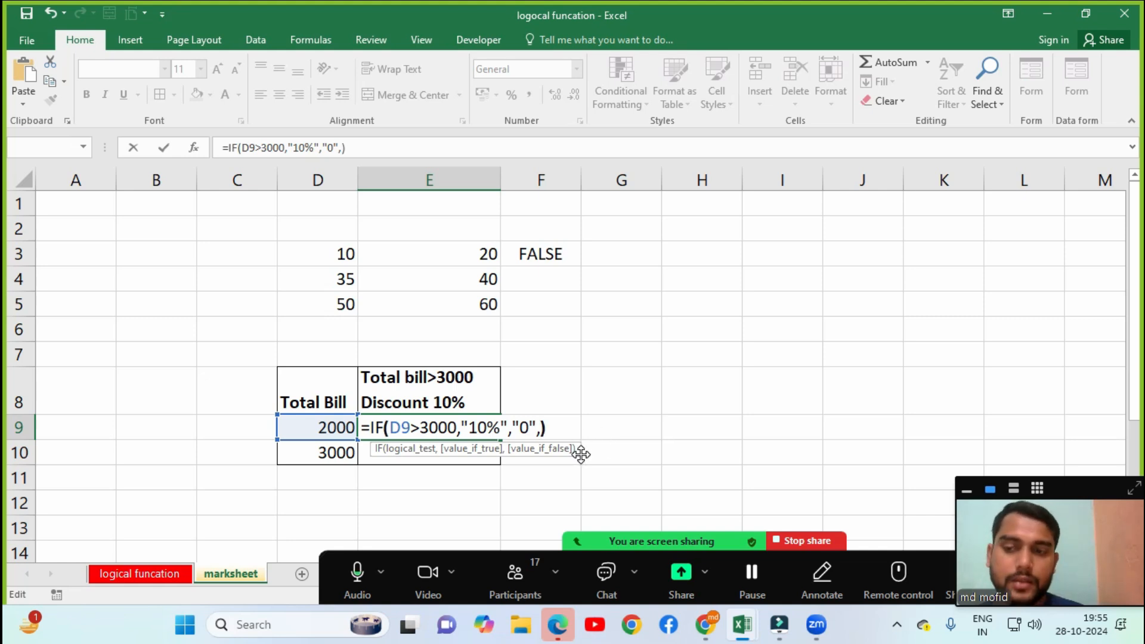
pyautogui.press('Return')
pyautogui.press('Return')
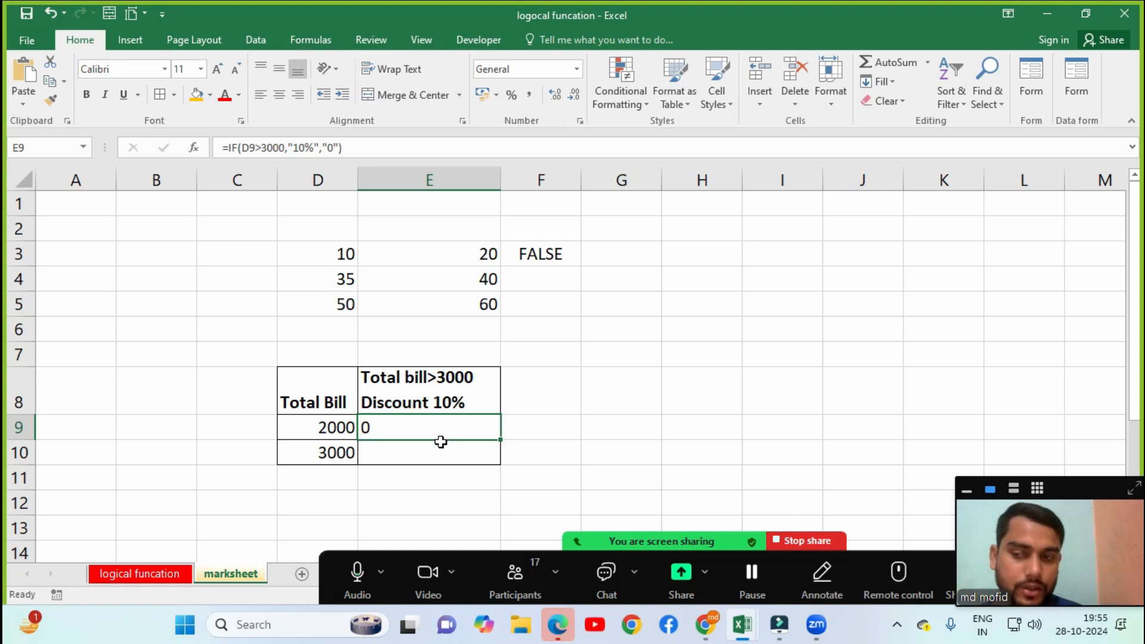
pyautogui.doubleClick(384, 430)
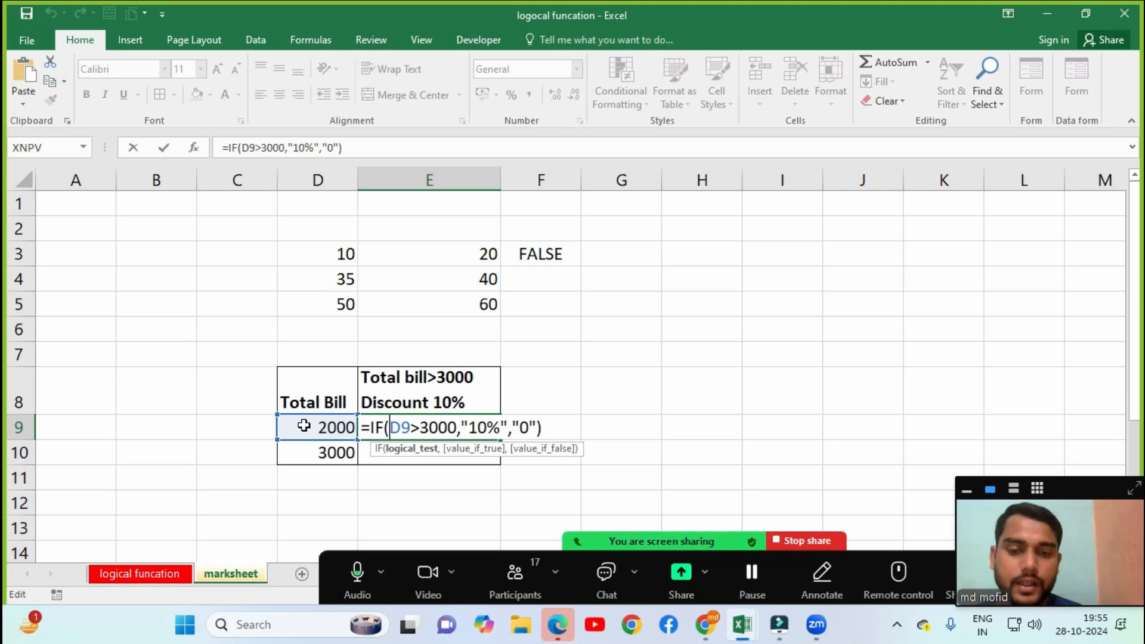
# Keep E9's formula unchanged and enter 3000 as the first Total Bill in D9.
pyautogui.press('Return')
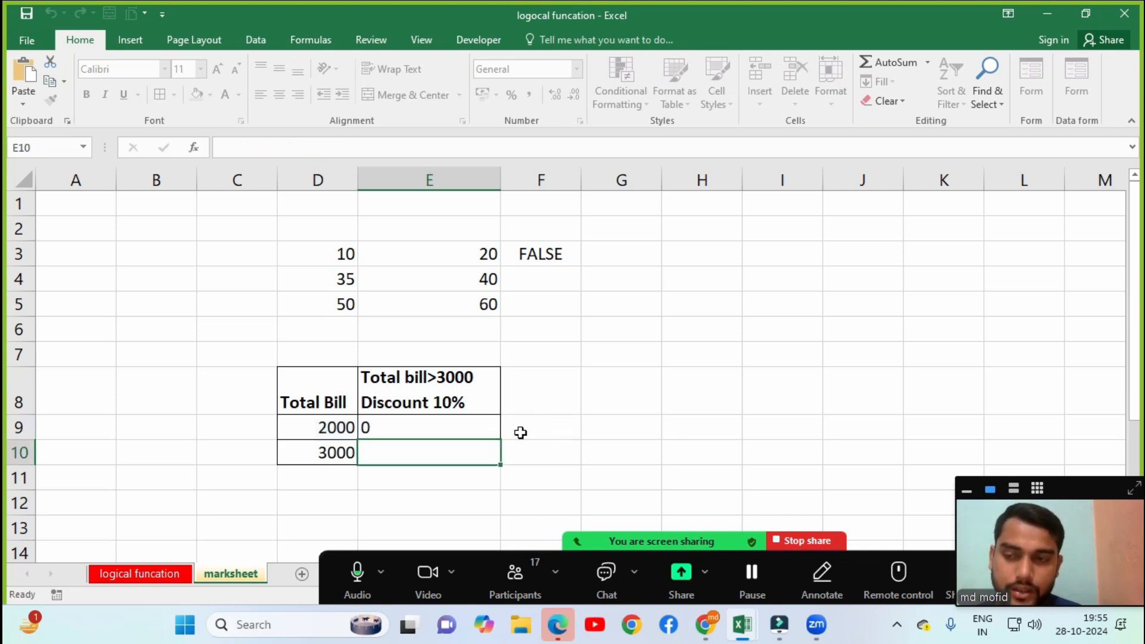
pyautogui.click(417, 427)
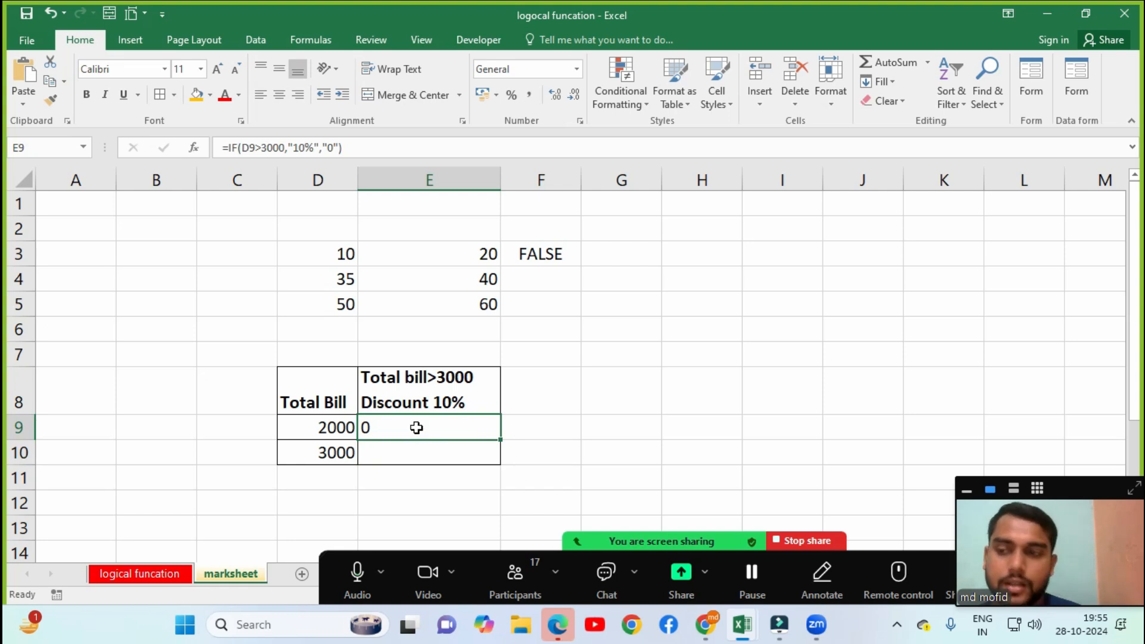
pyautogui.click(341, 428)
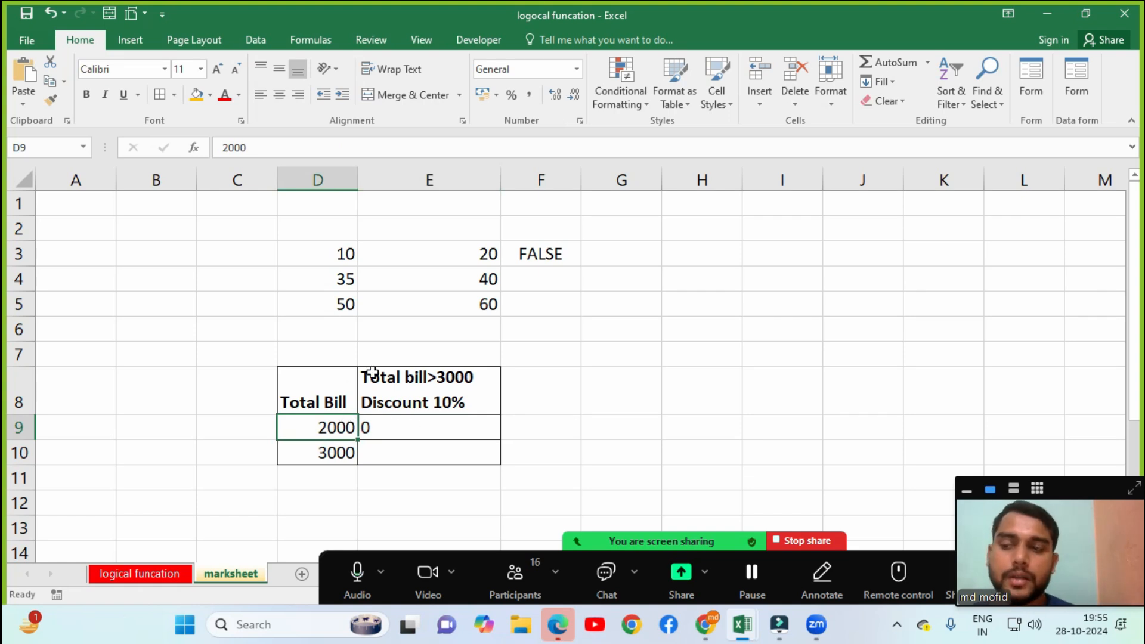
pyautogui.write('3000')
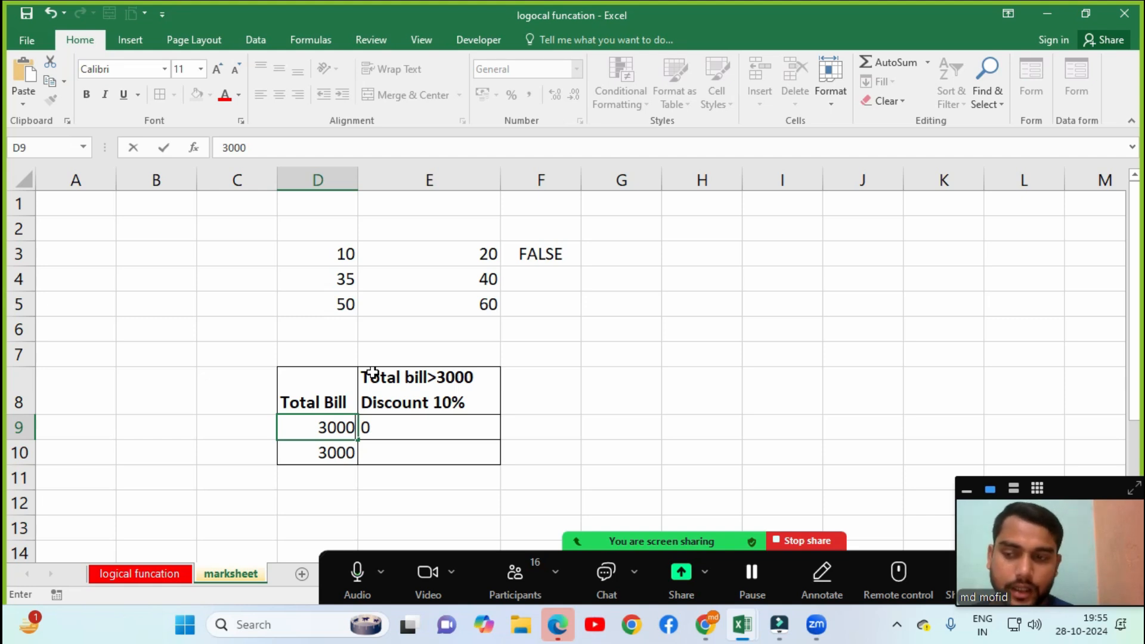
pyautogui.press('Return')
pyautogui.press('Up')
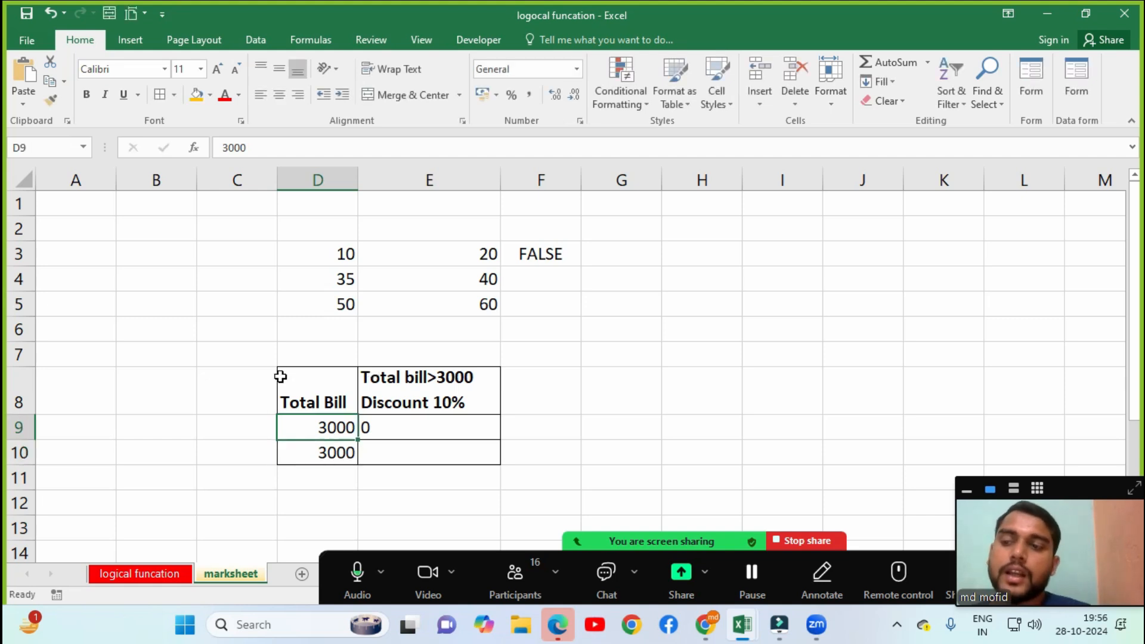
pyautogui.click(362, 429)
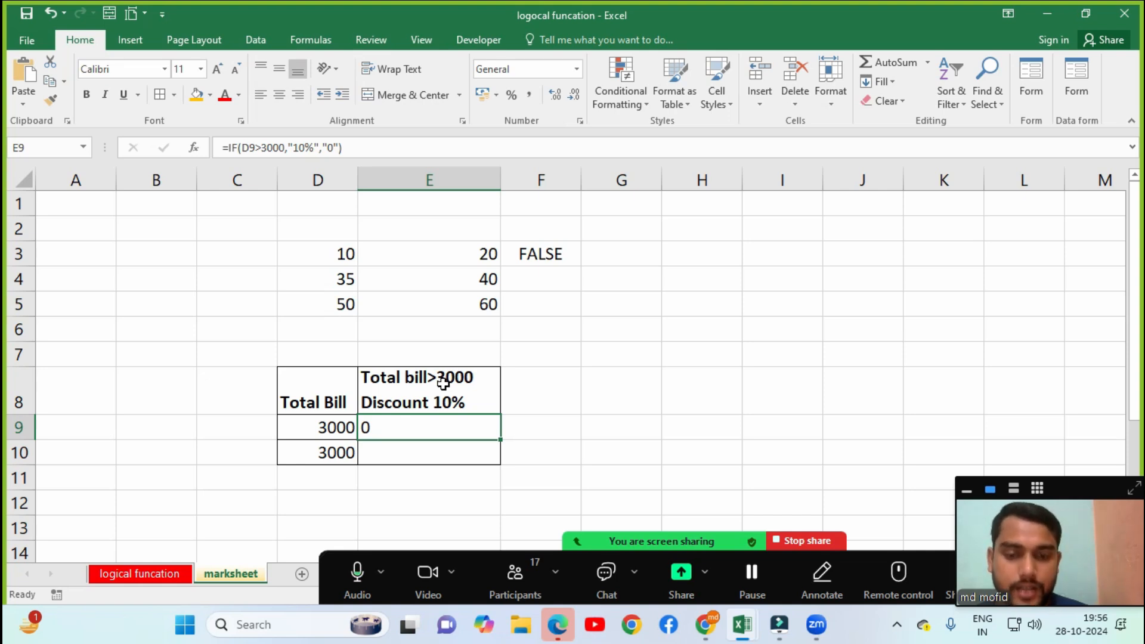
# Try a >=3000 condition in both the E8 heading and E9's IF formula.
pyautogui.click(436, 378)
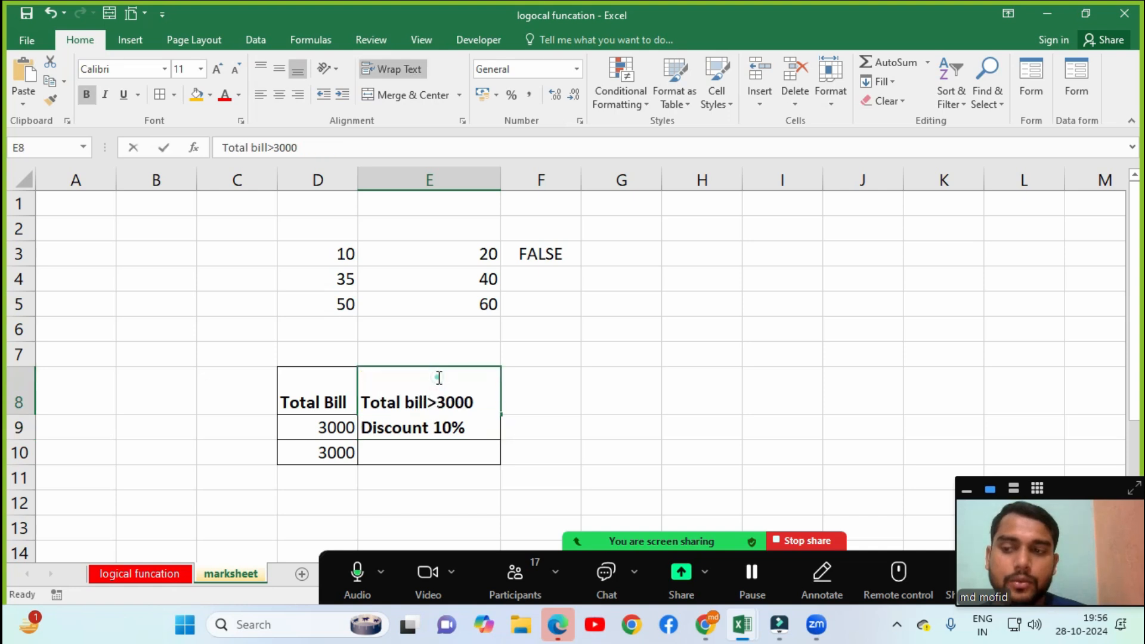
pyautogui.doubleClick(438, 382)
pyautogui.click(438, 403)
pyautogui.write('=')
pyautogui.press('Return')
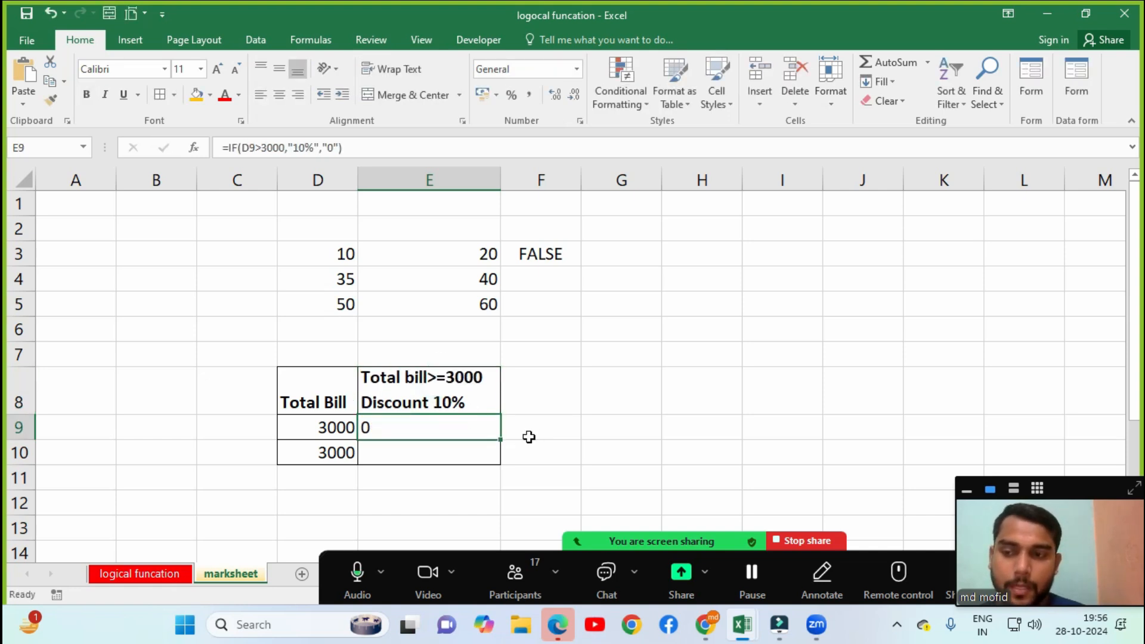
pyautogui.doubleClick(404, 429)
pyautogui.click(417, 429)
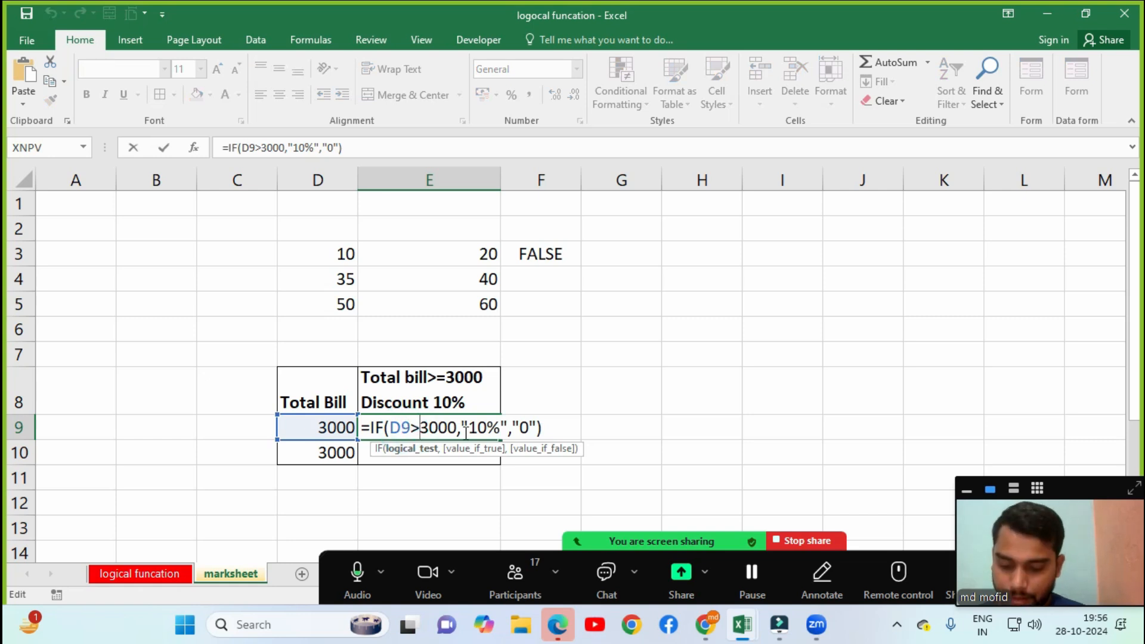
pyautogui.write('=')
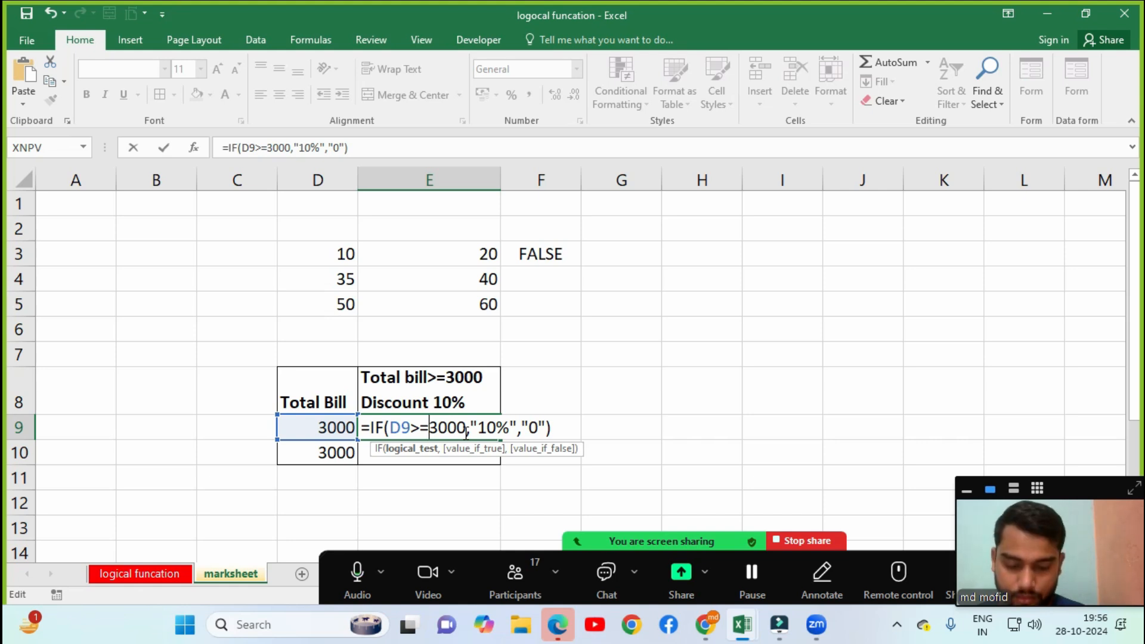
pyautogui.press('Return')
# Revert E9's formula and the E8 heading to the strict >3000 condition.
pyautogui.click(417, 429)
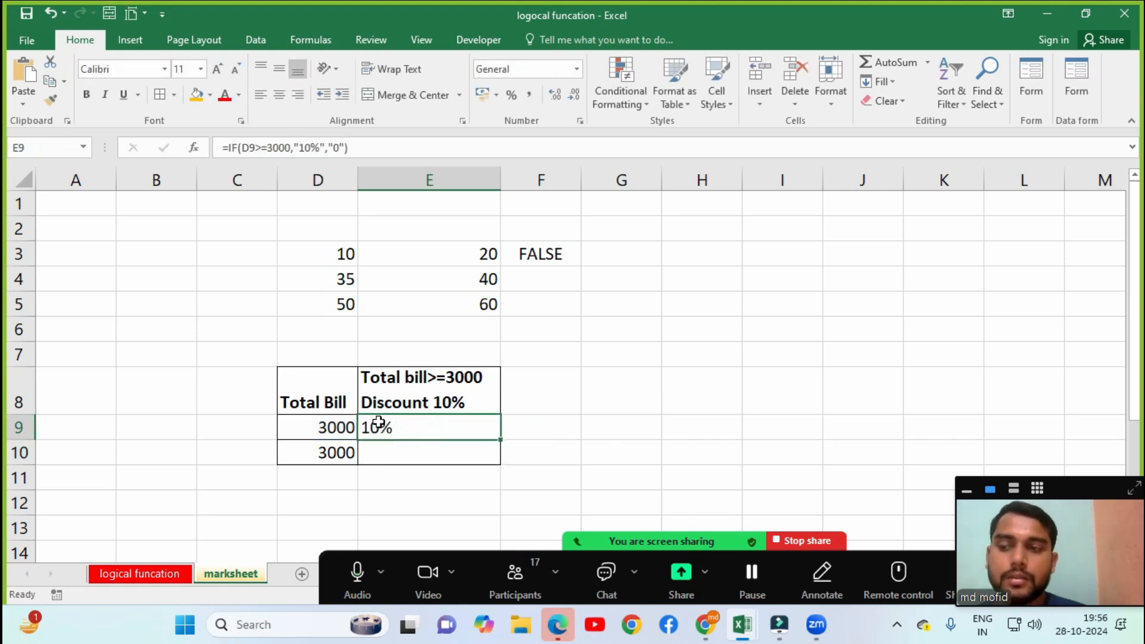
pyautogui.doubleClick(417, 429)
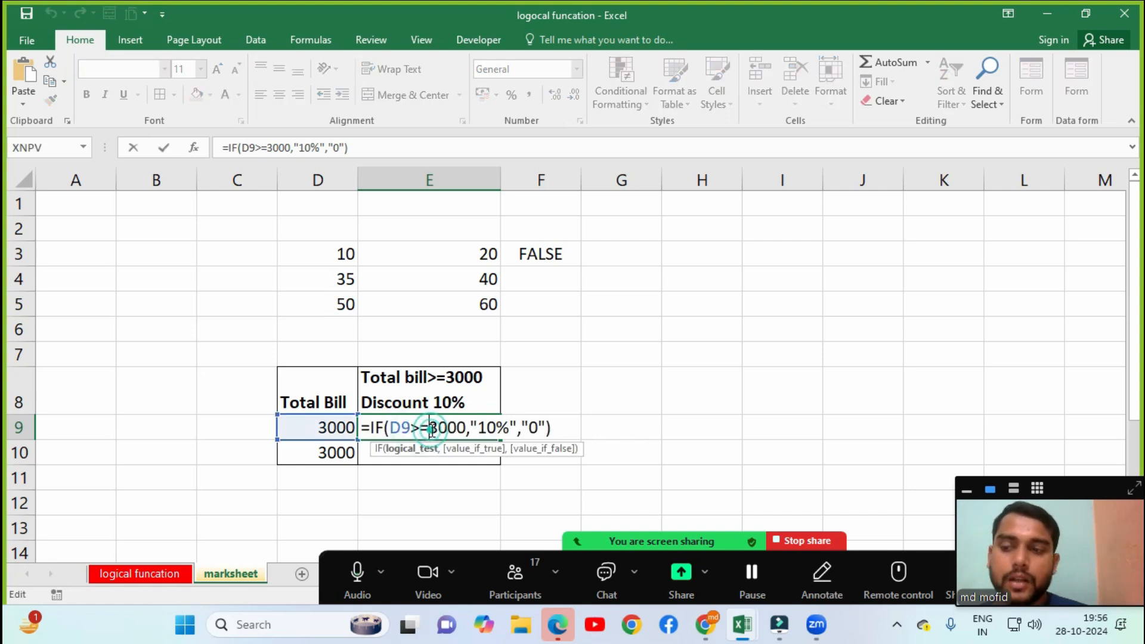
pyautogui.press('Return')
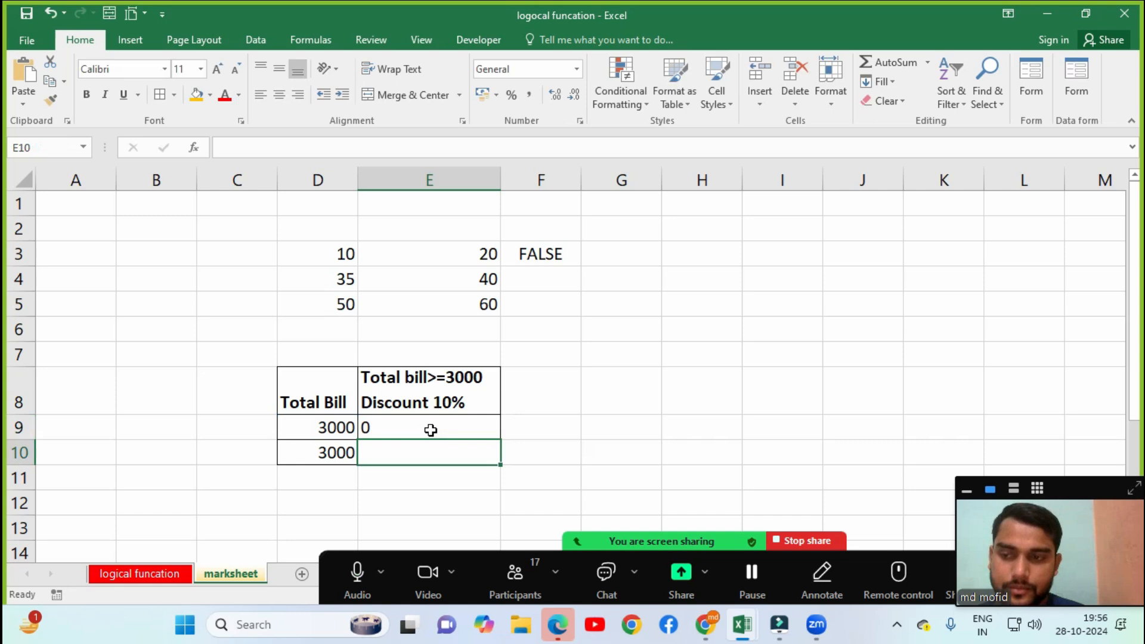
pyautogui.doubleClick(449, 388)
pyautogui.press('BackSpace')
pyautogui.press('Return')
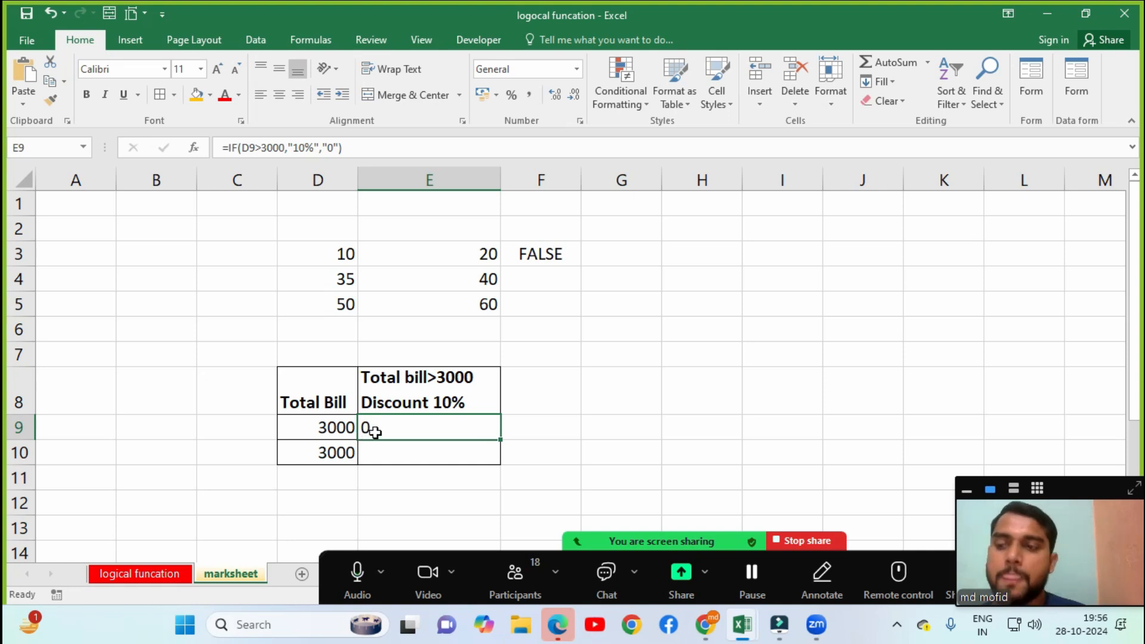
# Enter 3100 in D9 and copy E9's IF discount formula down to E10.
pyautogui.click(336, 430)
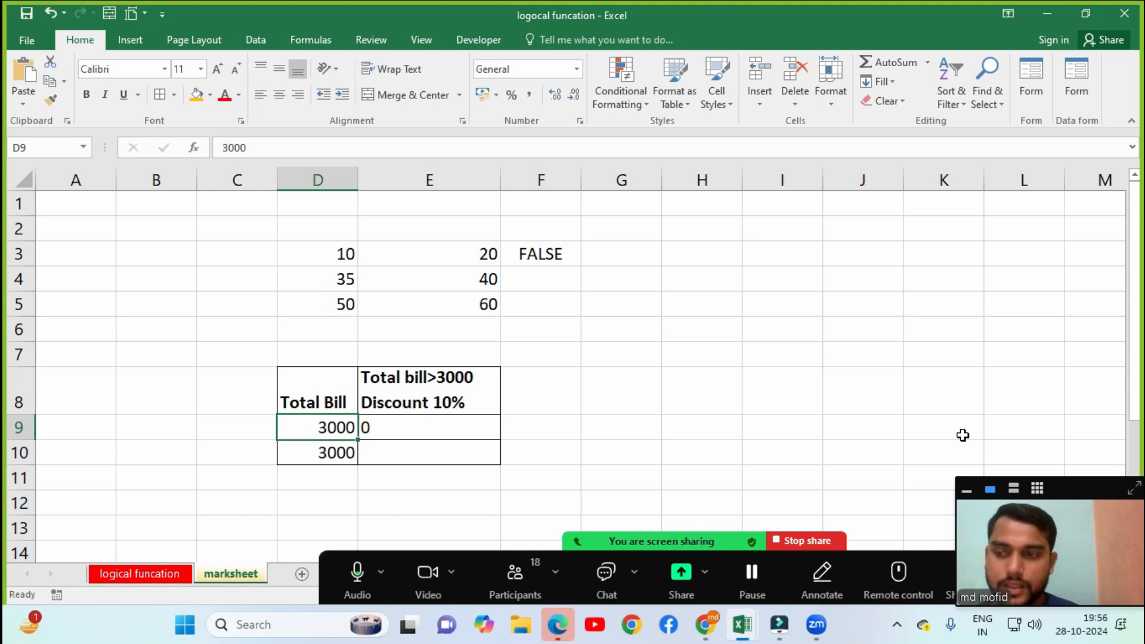
pyautogui.write('3100')
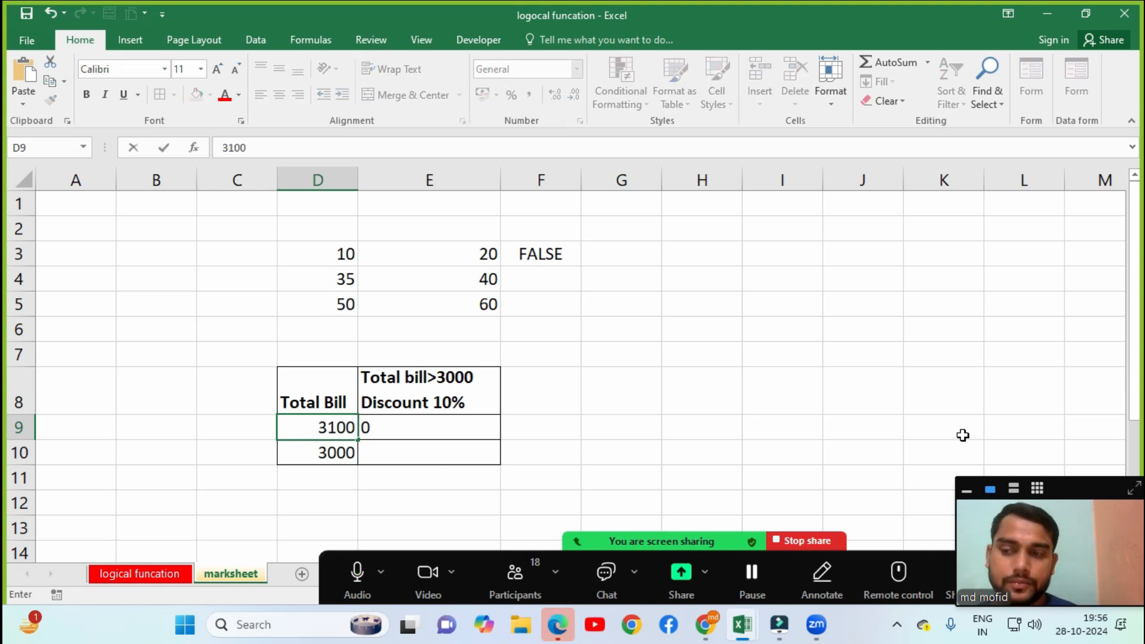
pyautogui.press('Return')
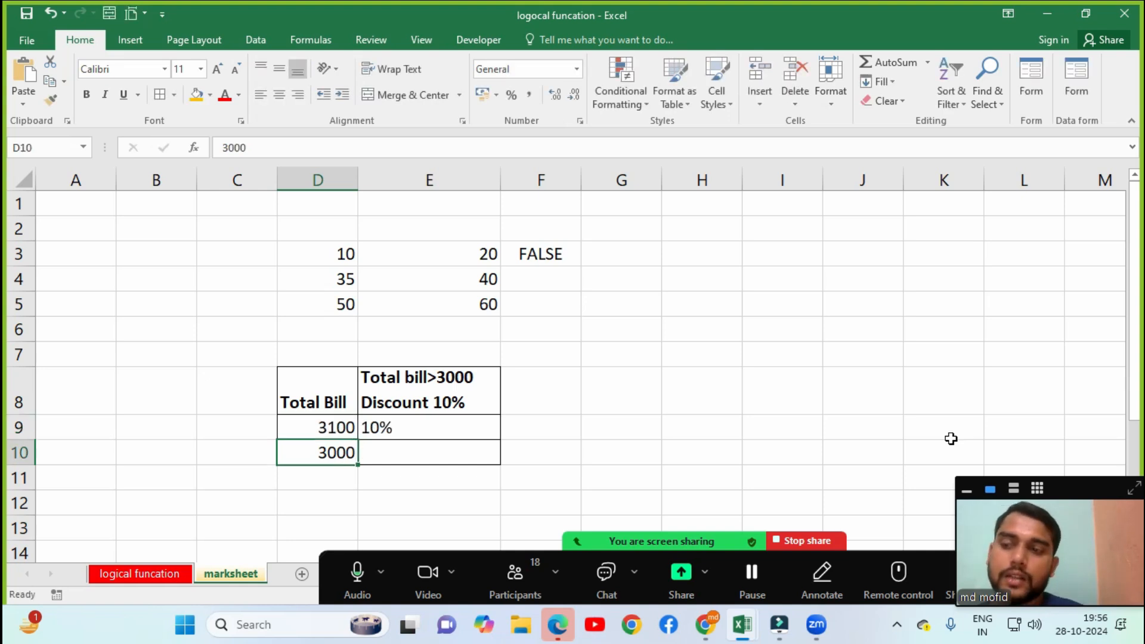
pyautogui.click(427, 430)
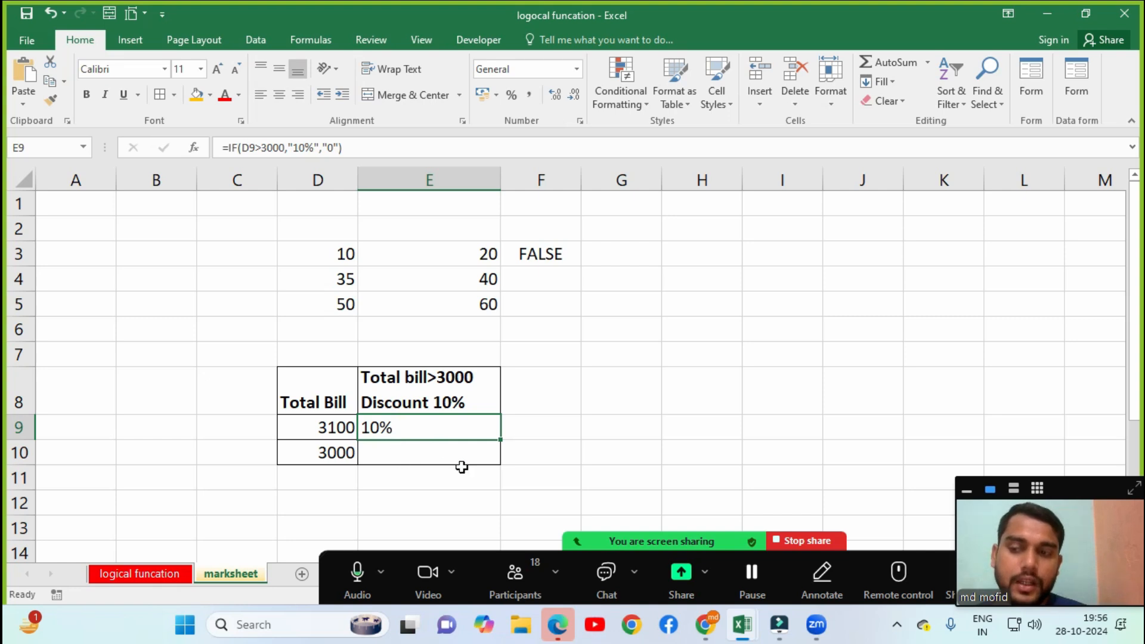
pyautogui.moveTo(500, 439); pyautogui.dragTo(500, 459)
pyautogui.click(403, 462)
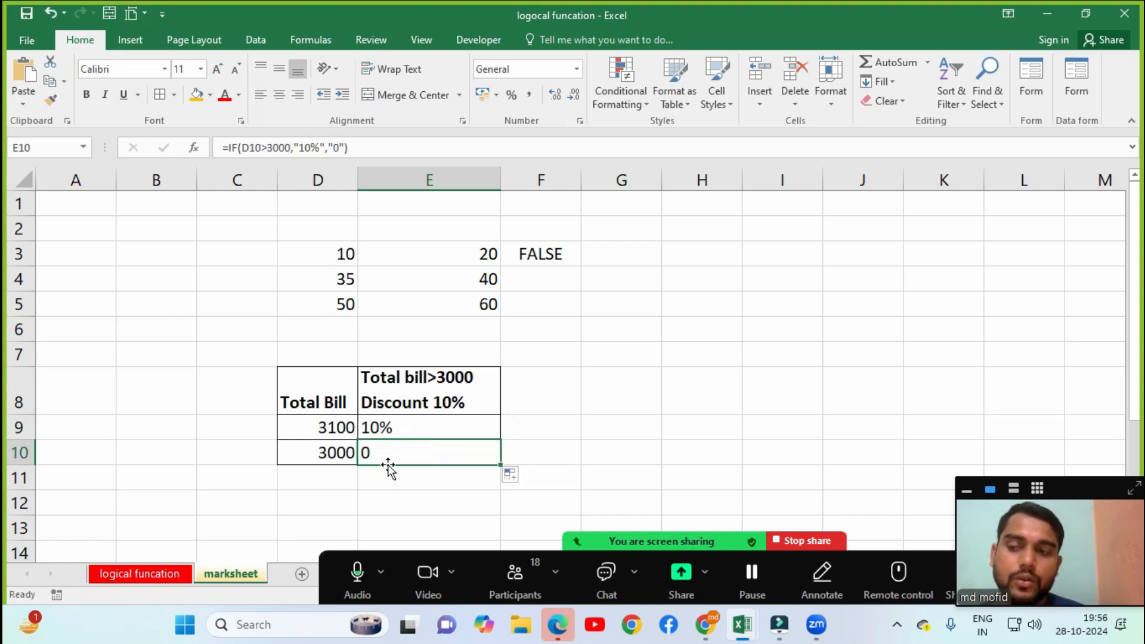
# Change D10 to 3001, compare both discount formulas, then ask meeting participants to unmute.
pyautogui.doubleClick(353, 455)
pyautogui.press('BackSpace')
pyautogui.write('1')
pyautogui.press('Return')
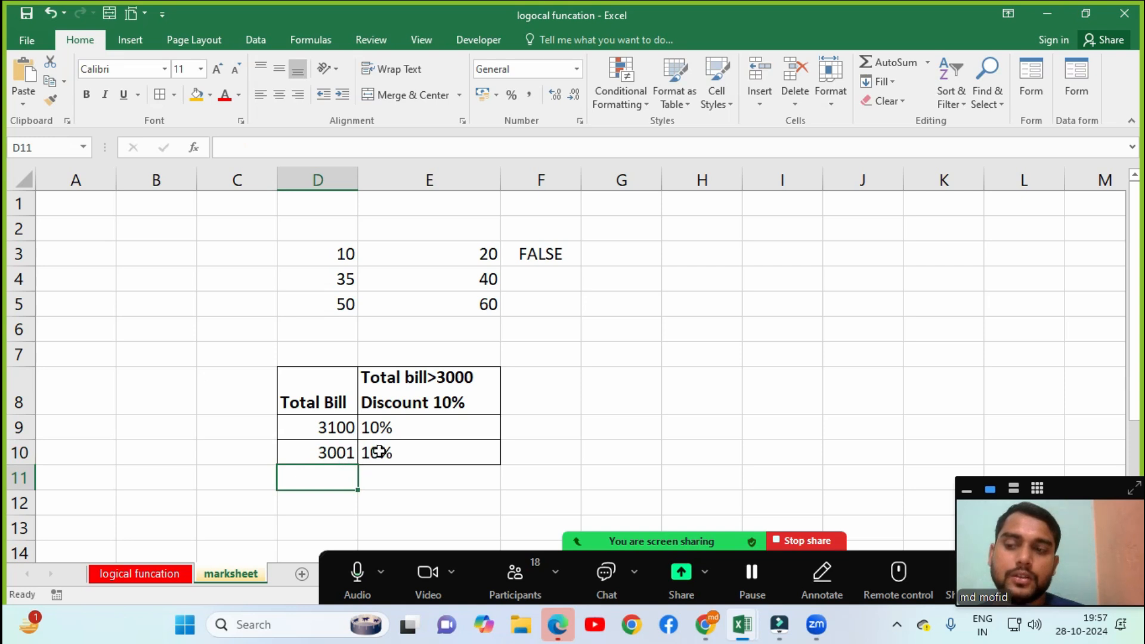
pyautogui.click(380, 452)
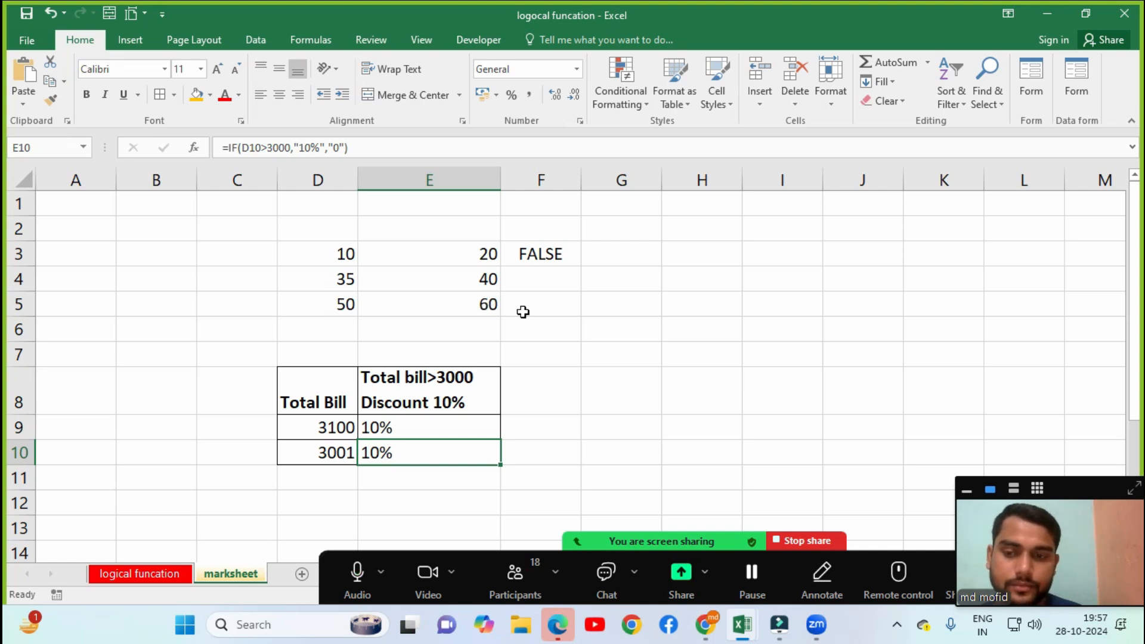
pyautogui.click(404, 430)
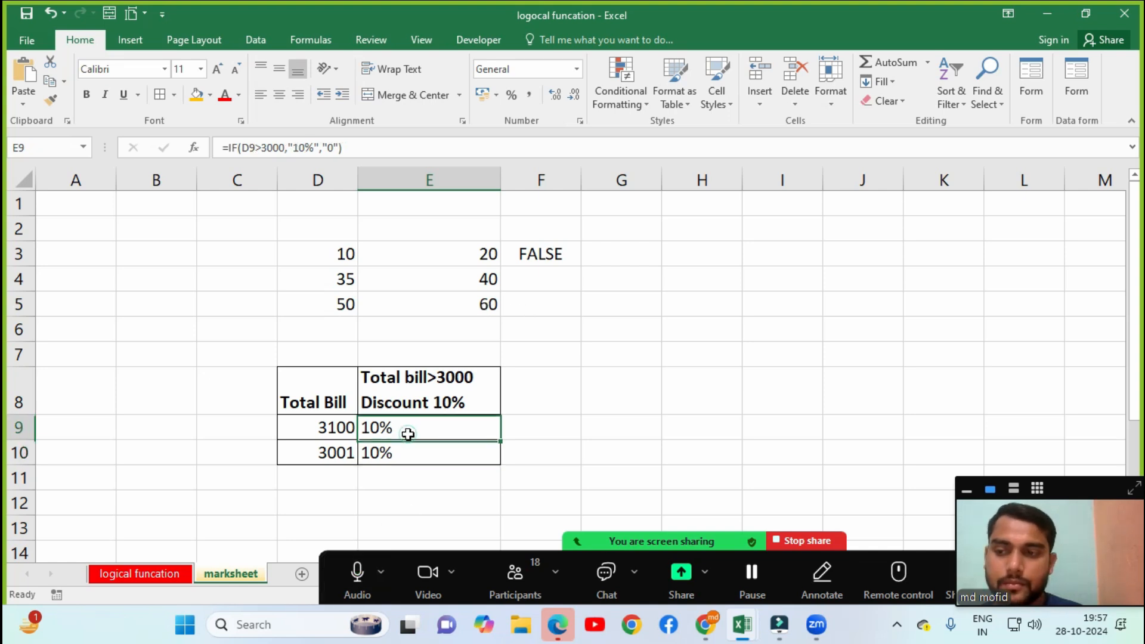
pyautogui.click(512, 576)
pyautogui.click(674, 425)
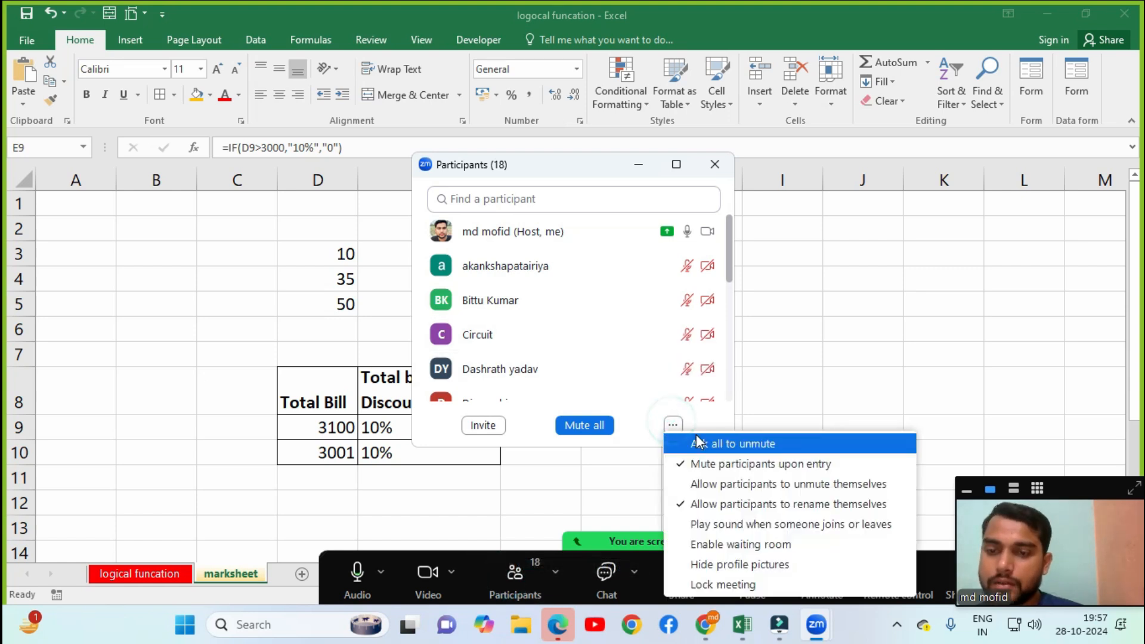